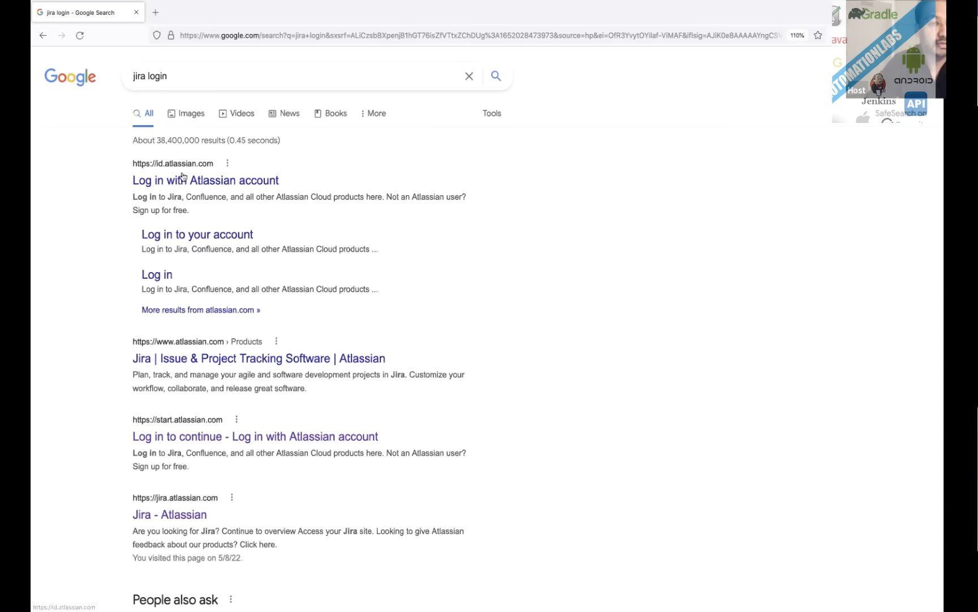
Open Atlassian's Jira product page from the search results and choose the free Jira Software plan without a second product.
{"action": "scroll", "coordinate": [107, 329], "scroll_direction": "down", "scroll_amount": 3}
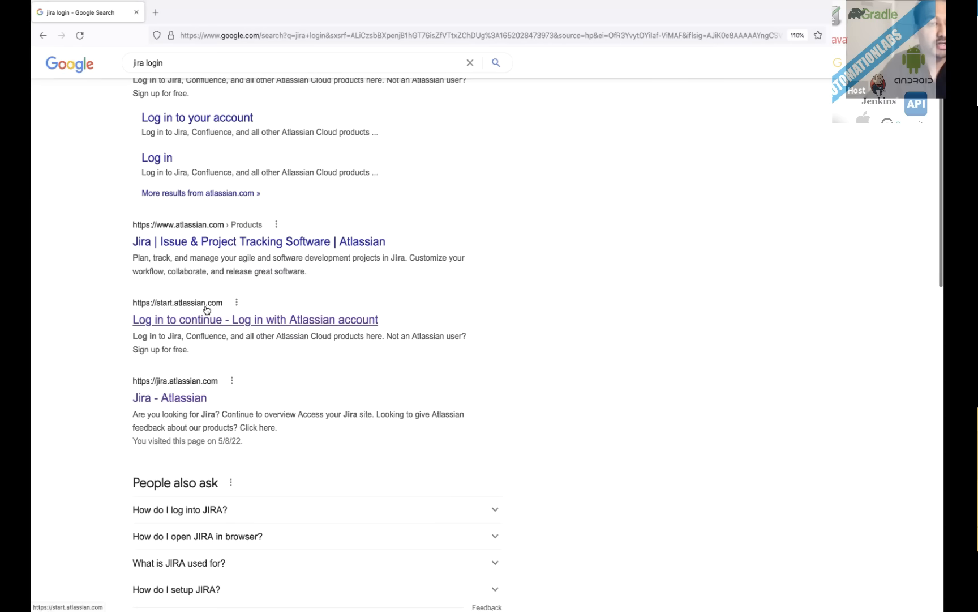
{"action": "left_click", "coordinate": [205, 243]}
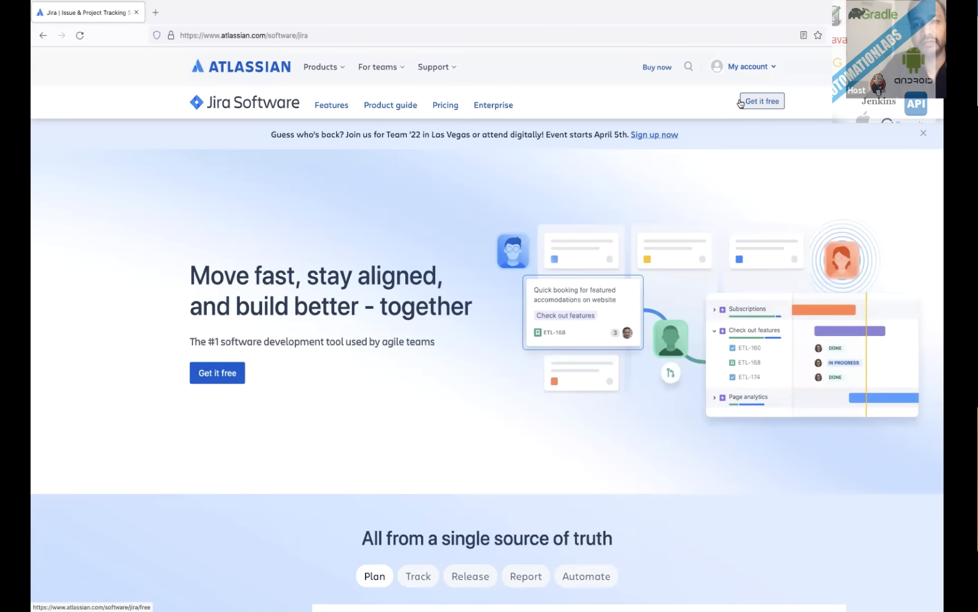
{"action": "left_click", "coordinate": [762, 101]}
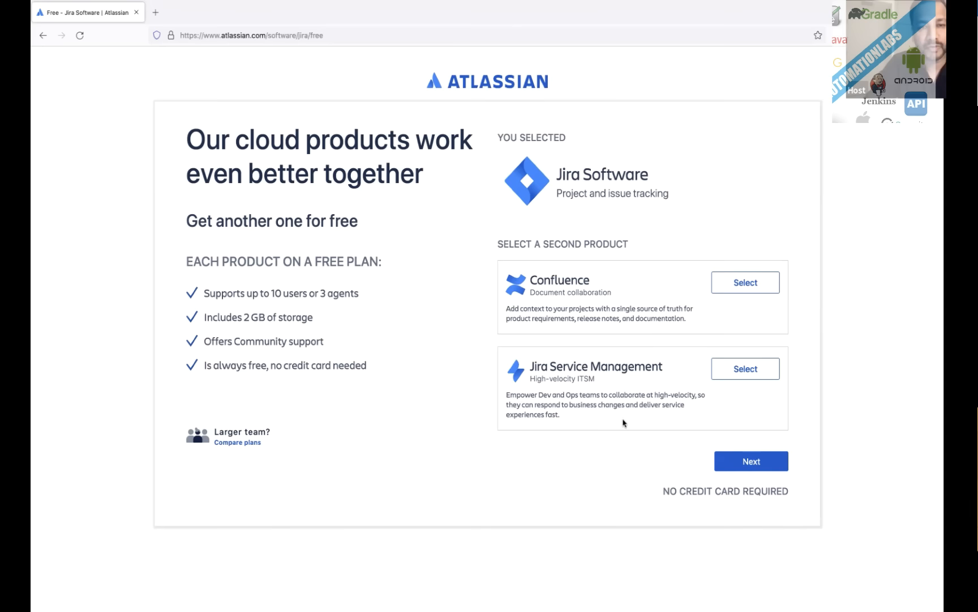
{"action": "left_click", "coordinate": [754, 463]}
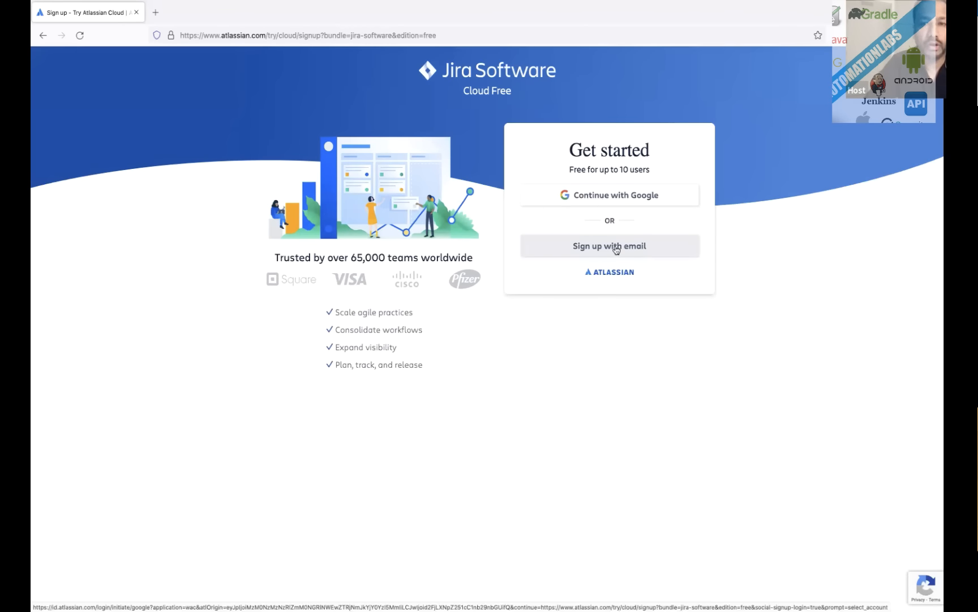
Sign up with the first listed Google account and create the Atlassian account.
{"action": "left_click", "coordinate": [600, 203]}
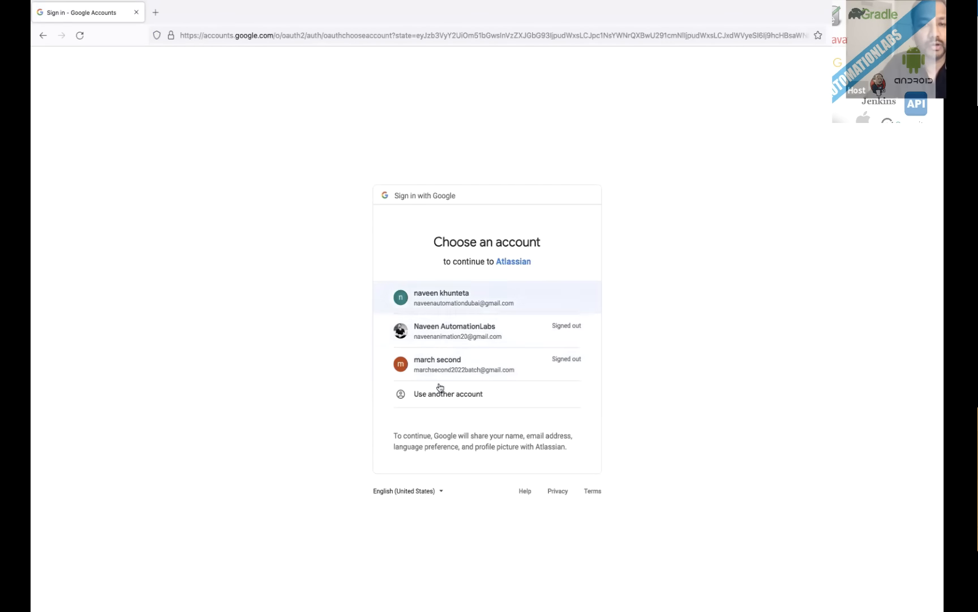
{"action": "left_click", "coordinate": [442, 298]}
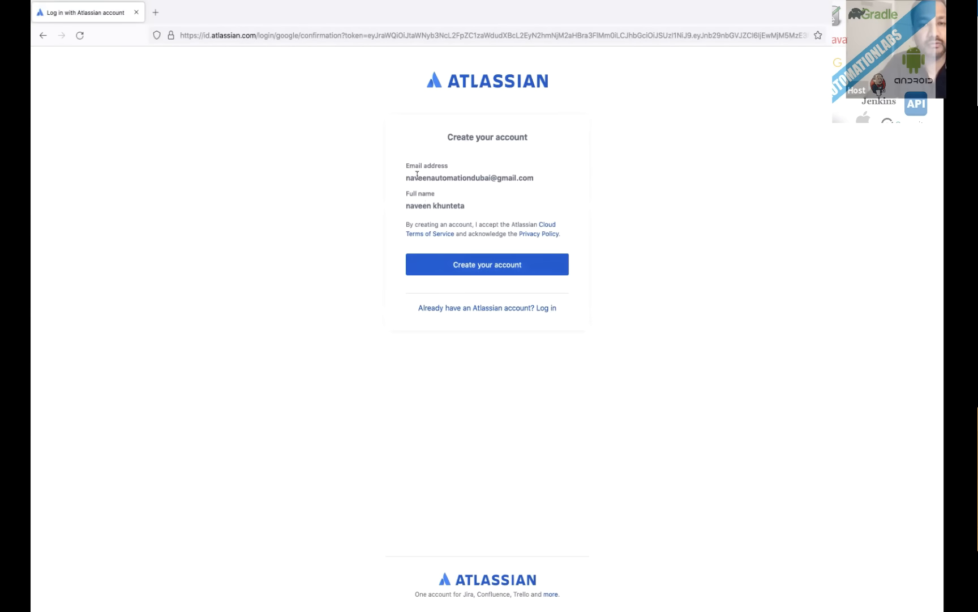
{"action": "left_click", "coordinate": [490, 269]}
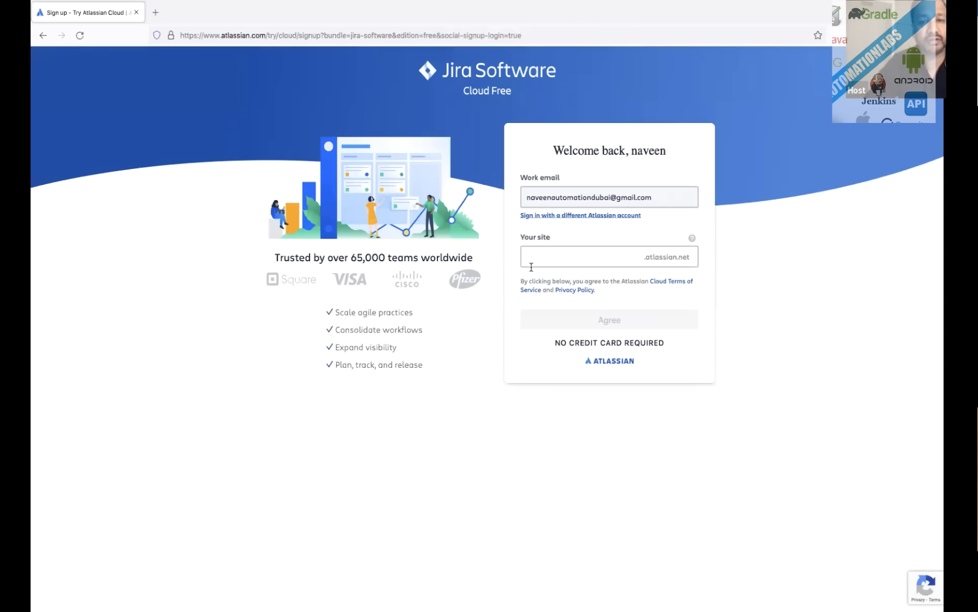
Name the new Jira site naveenautomationlabsyoutube and agree to the terms.
{"action": "left_click", "coordinate": [580, 258]}
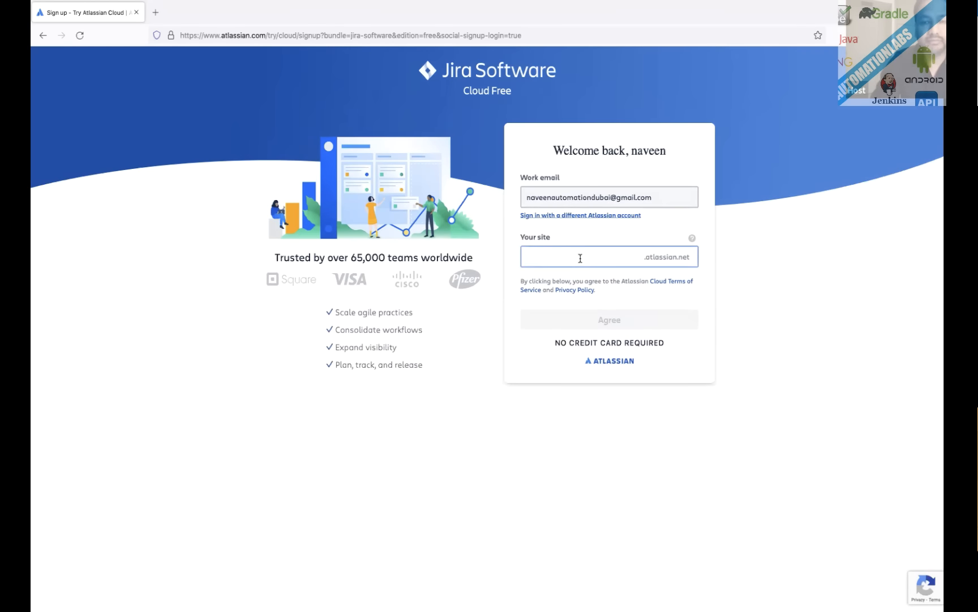
{"action": "type", "text": "naveenautomationlabs"}
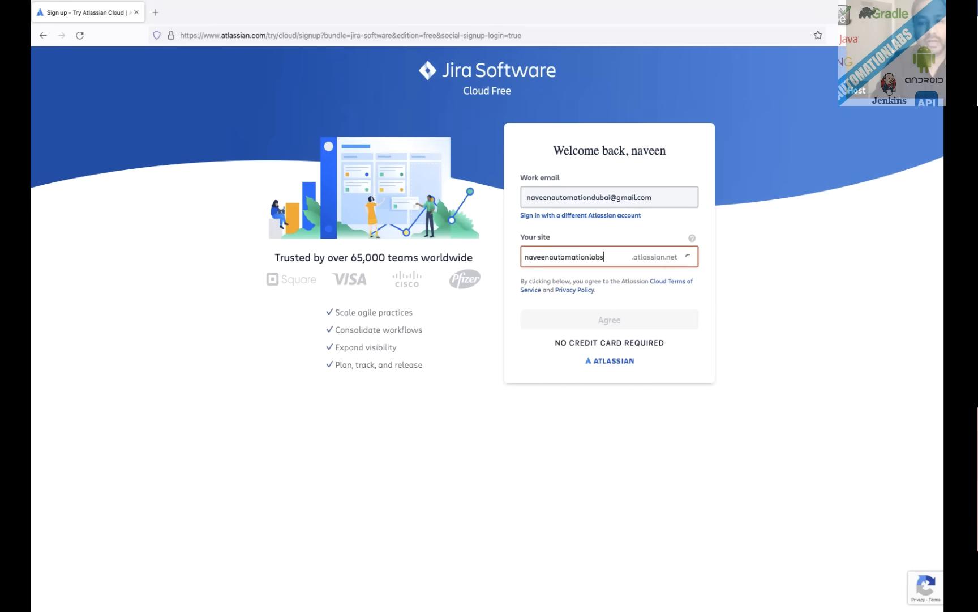
{"action": "type", "text": "youtube"}
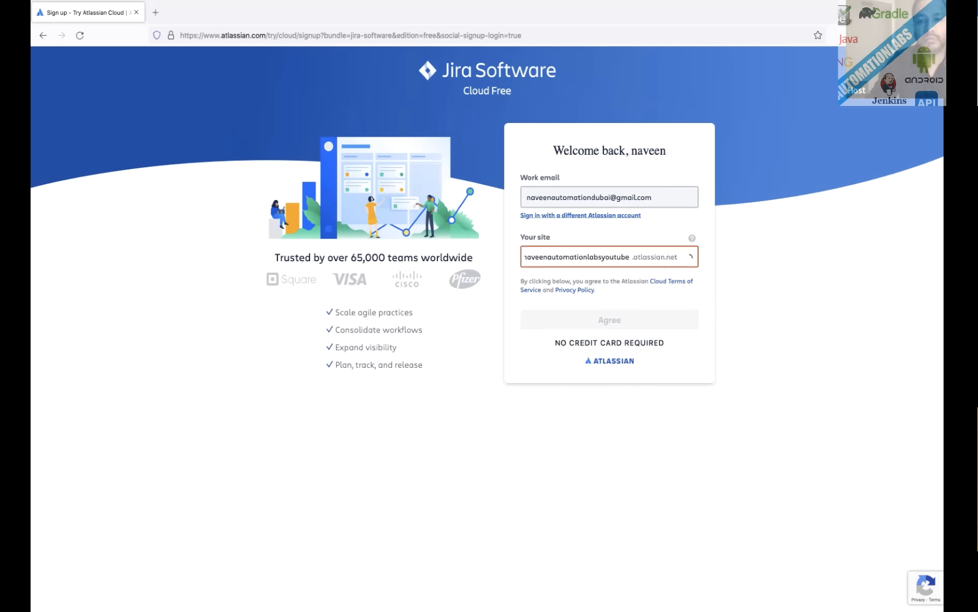
{"action": "double_click", "coordinate": [582, 260]}
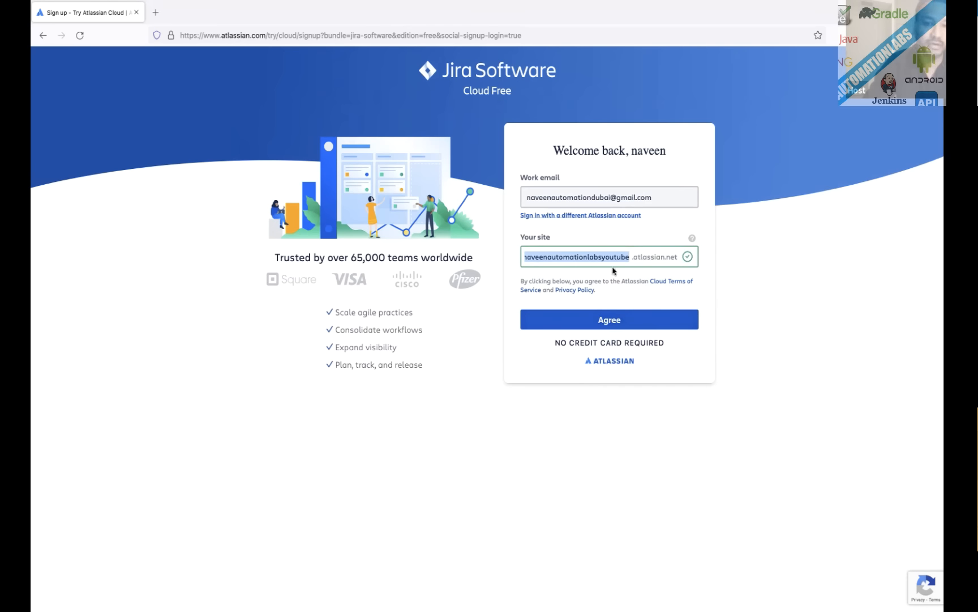
{"action": "left_click", "coordinate": [602, 321]}
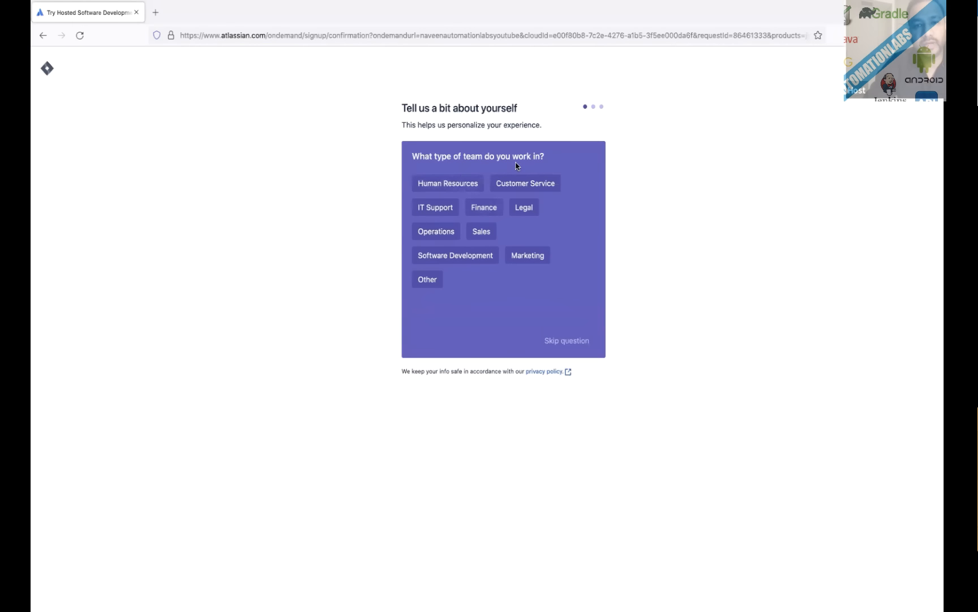
Answer the personalization questions with Software Development as the team type and Software Engineer as the role.
{"action": "key", "text": "ctrl+plus"}
{"action": "key", "text": "ctrl+plus"}
{"action": "key", "text": "ctrl+plus"}
{"action": "key", "text": "ctrl+plus"}
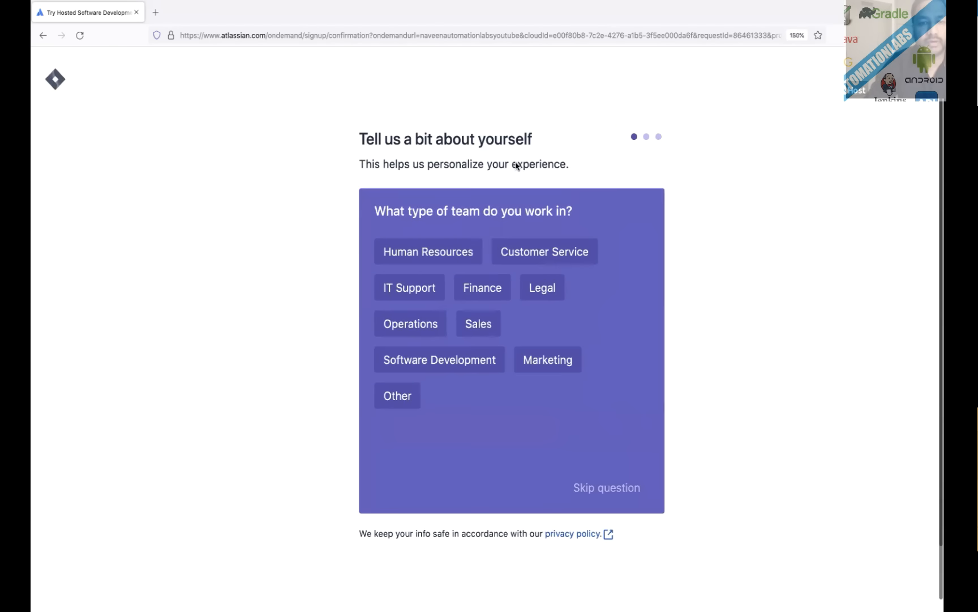
{"action": "left_click", "coordinate": [446, 366]}
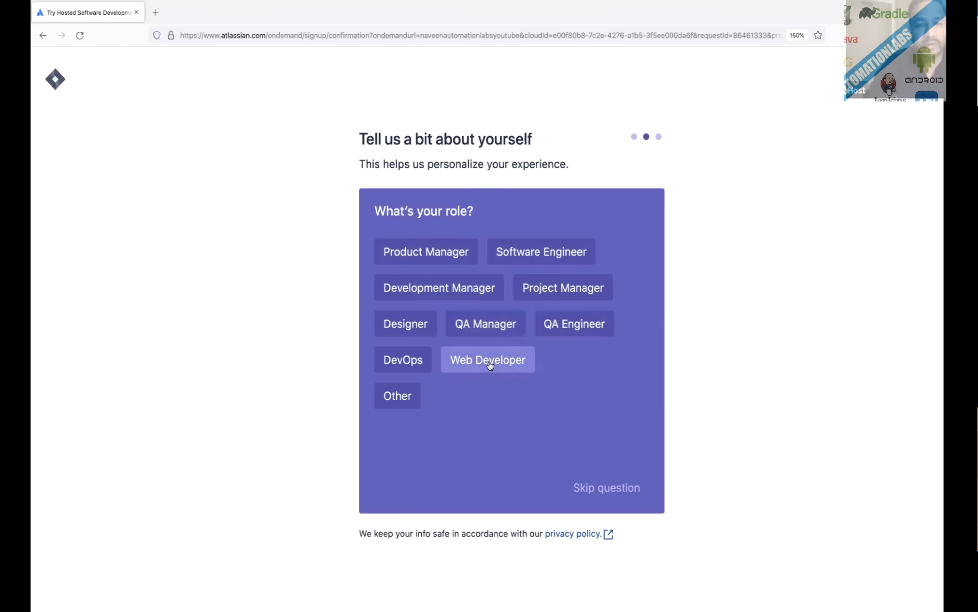
{"action": "left_click", "coordinate": [535, 254]}
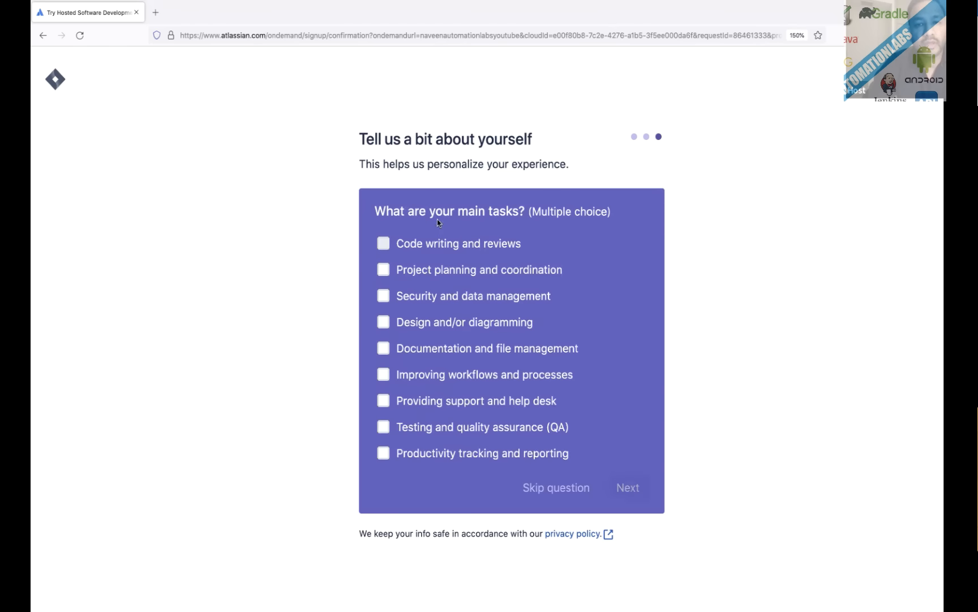
Select every main task, from Code writing and reviews through Productivity tracking and reporting, and submit the answer.
{"action": "left_click", "coordinate": [384, 243]}
{"action": "left_click", "coordinate": [385, 271]}
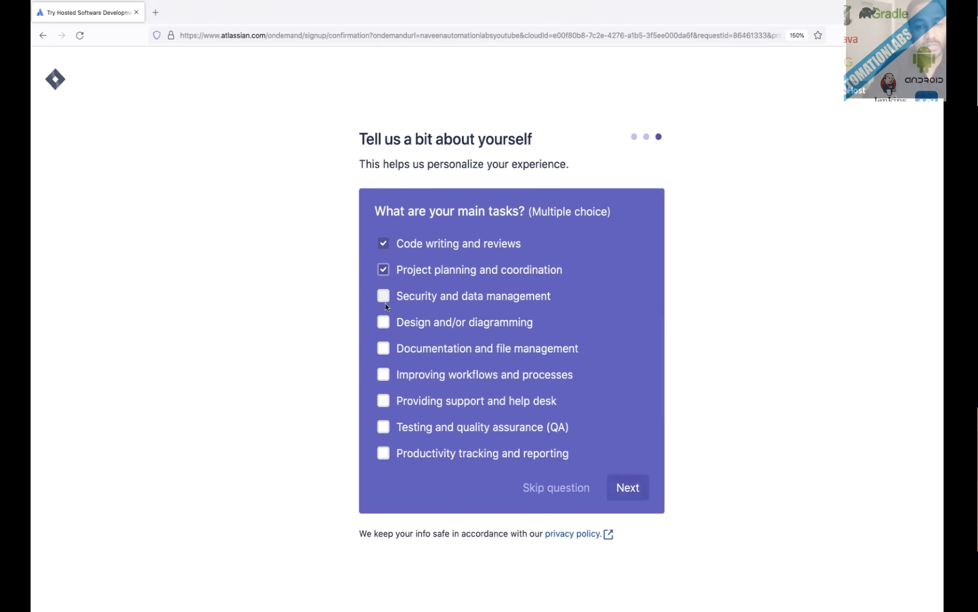
{"action": "left_click", "coordinate": [384, 296]}
{"action": "left_click", "coordinate": [384, 322]}
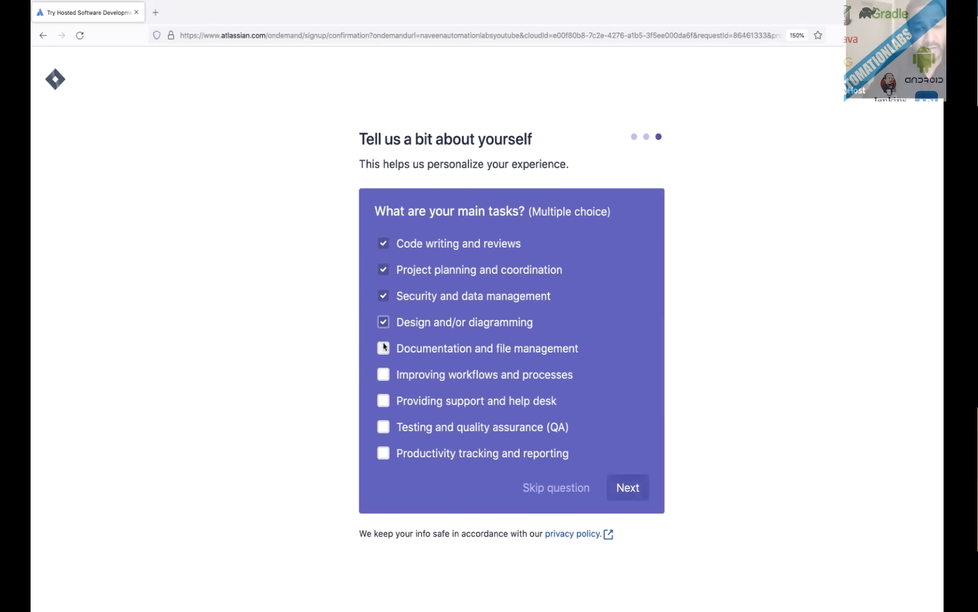
{"action": "left_click", "coordinate": [383, 347]}
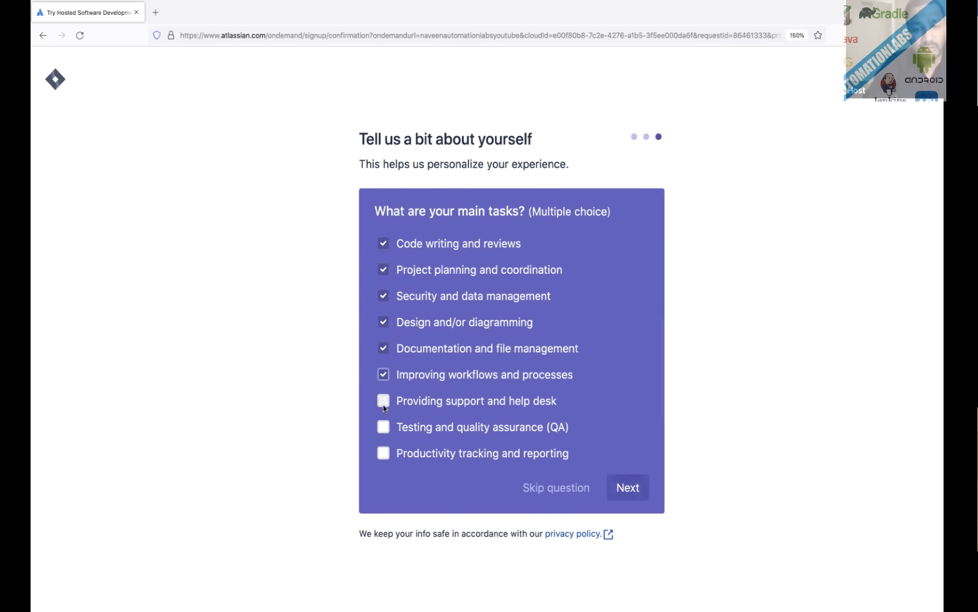
{"action": "left_click", "coordinate": [383, 401]}
{"action": "left_click", "coordinate": [383, 427]}
{"action": "left_click", "coordinate": [383, 451]}
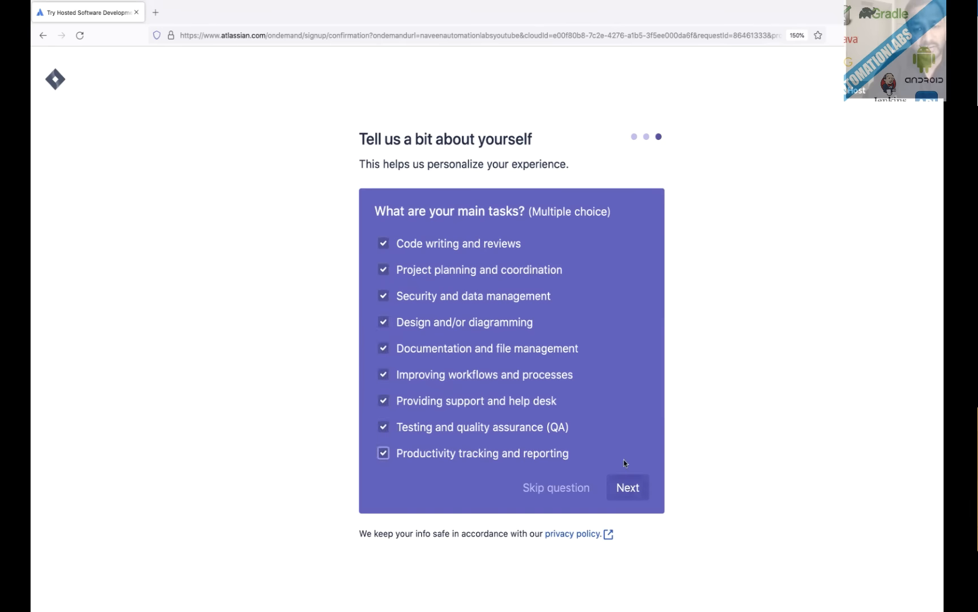
{"action": "left_click", "coordinate": [634, 488]}
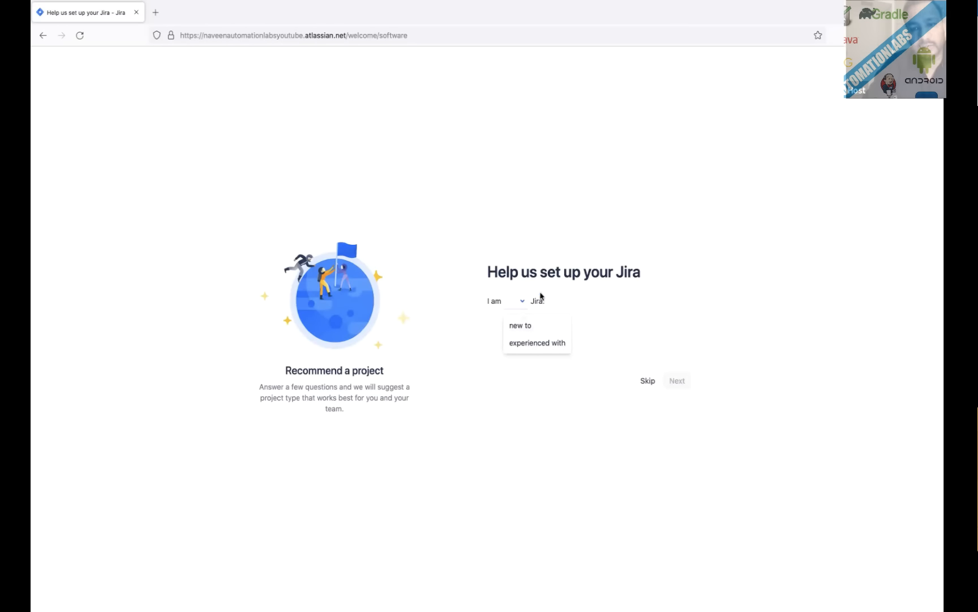
Complete the Jira setup questions: new to Jira, team experienced with agile, working on features, flexible schedule.
{"action": "left_click", "coordinate": [521, 326]}
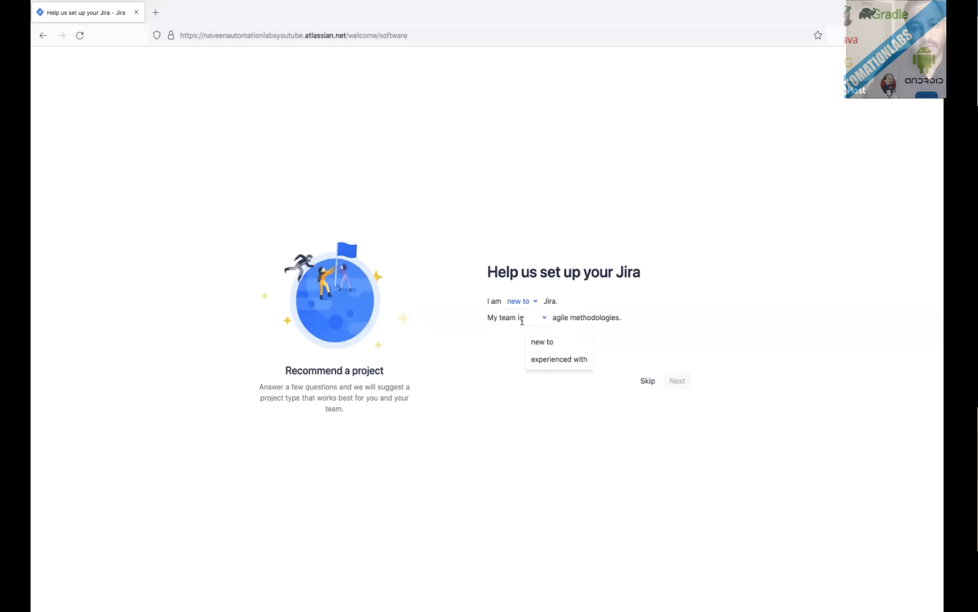
{"action": "left_click", "coordinate": [555, 359]}
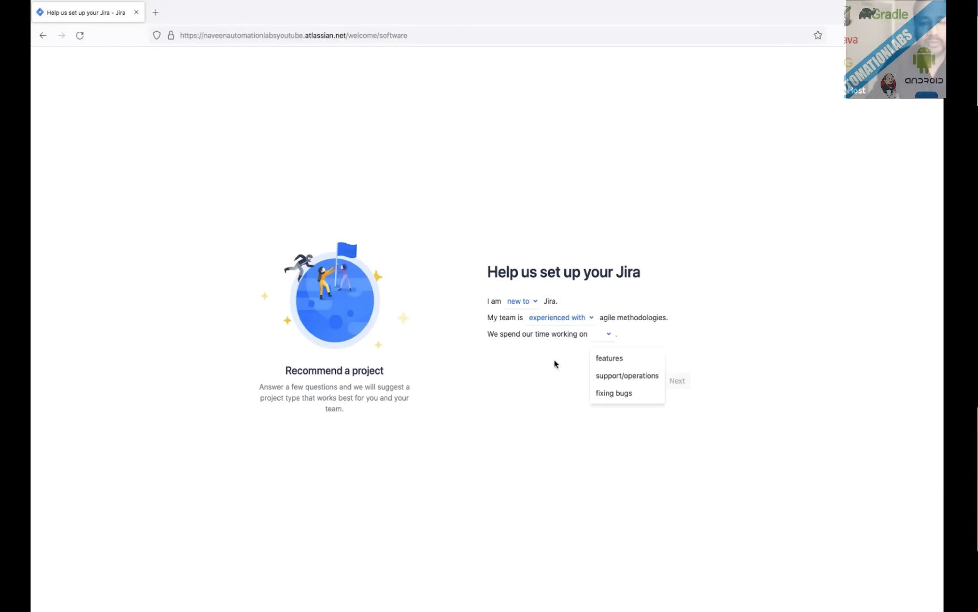
{"action": "key", "text": "super+plus"}
{"action": "key", "text": "super+plus"}
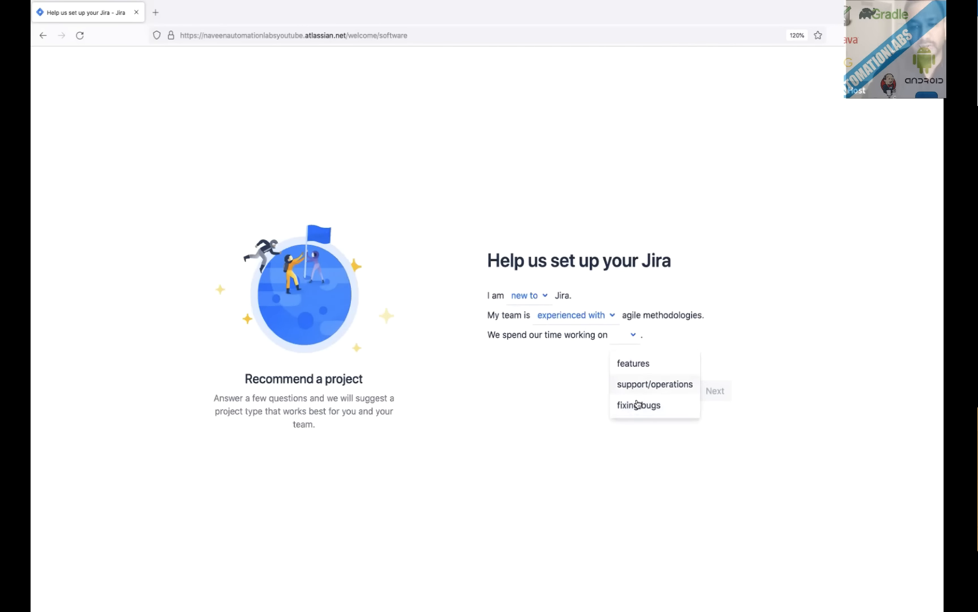
{"action": "left_click", "coordinate": [634, 364]}
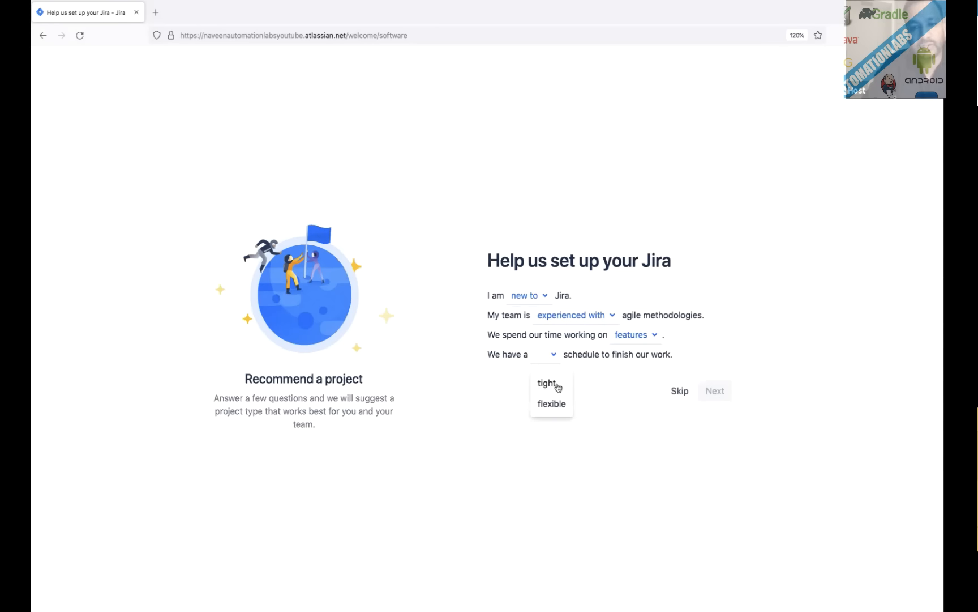
{"action": "left_click", "coordinate": [552, 405]}
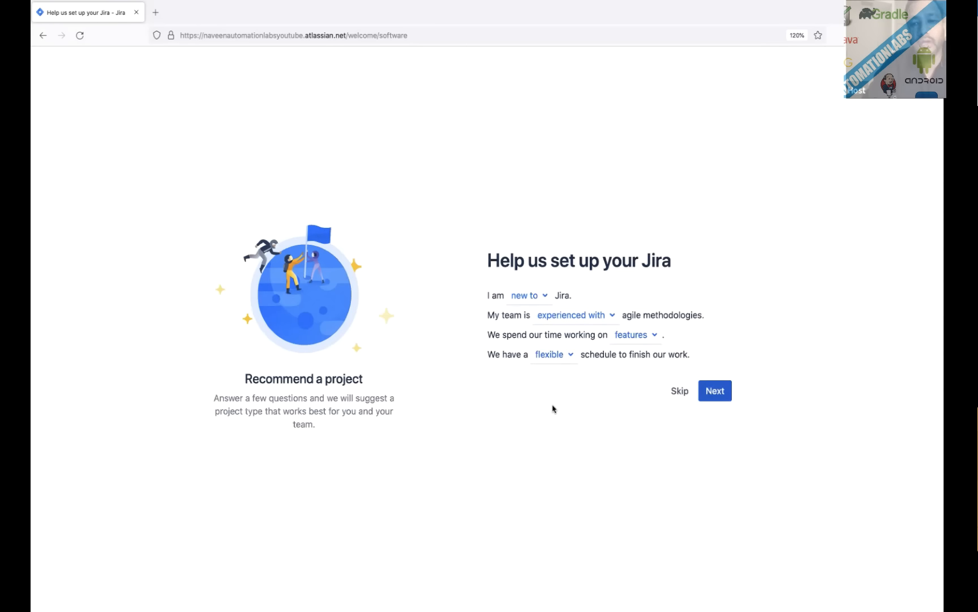
{"action": "left_click", "coordinate": [715, 390]}
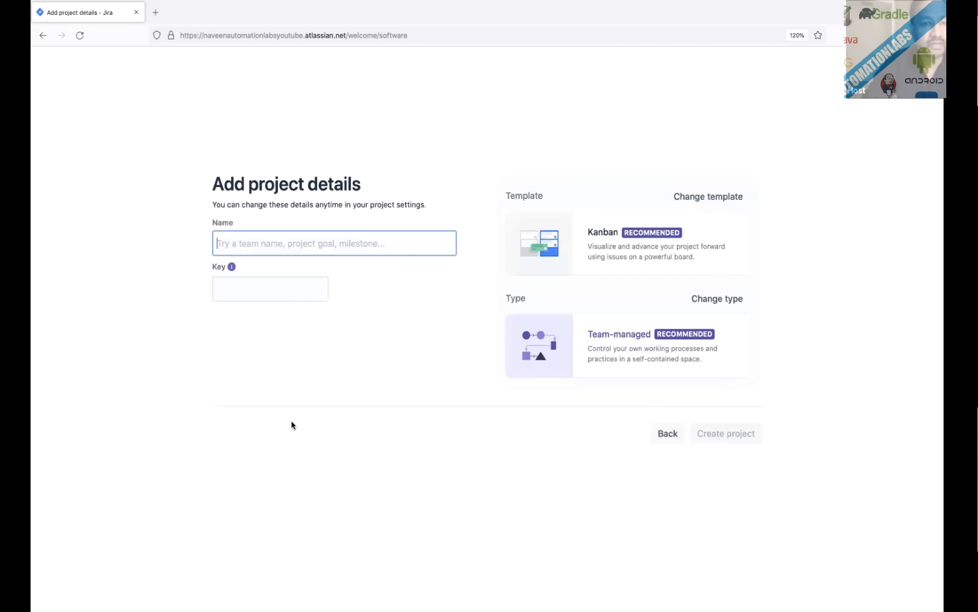
Create a project named NaveenAutomationLabs, keeping the recommended Kanban template and Team-managed type.
{"action": "key", "text": "ctrl+plus"}
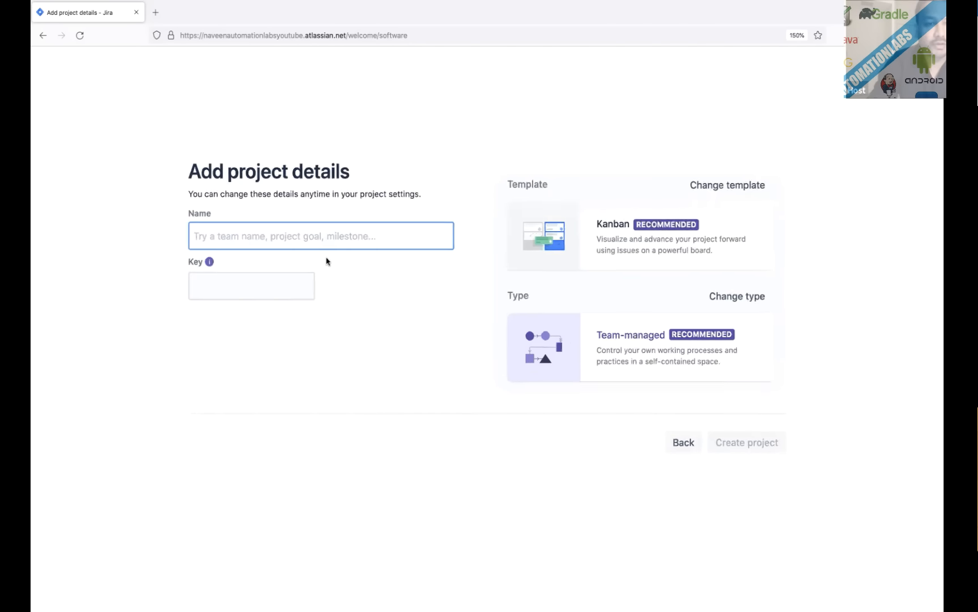
{"action": "key", "text": "ctrl+plus"}
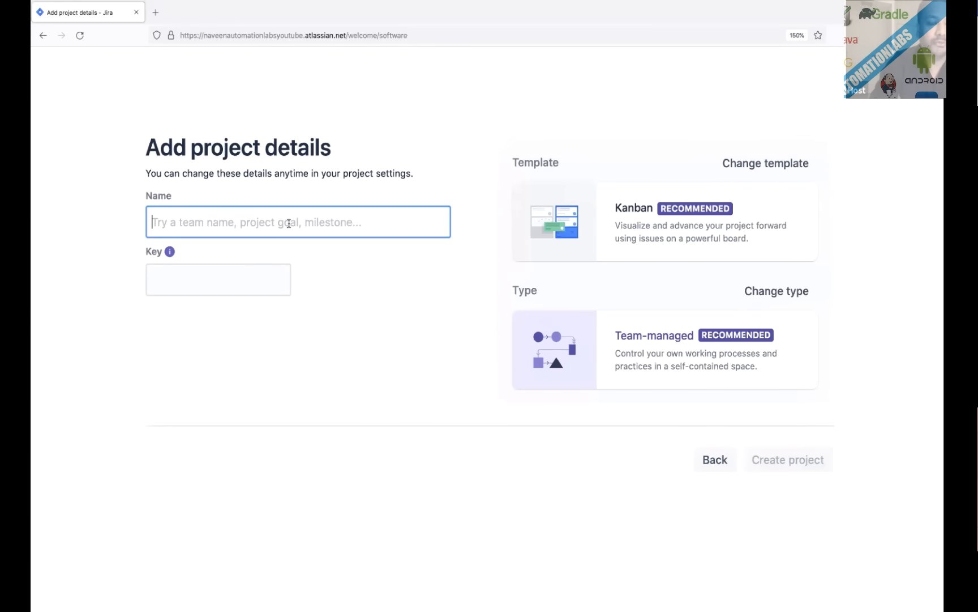
{"action": "type", "text": "Navenen"}
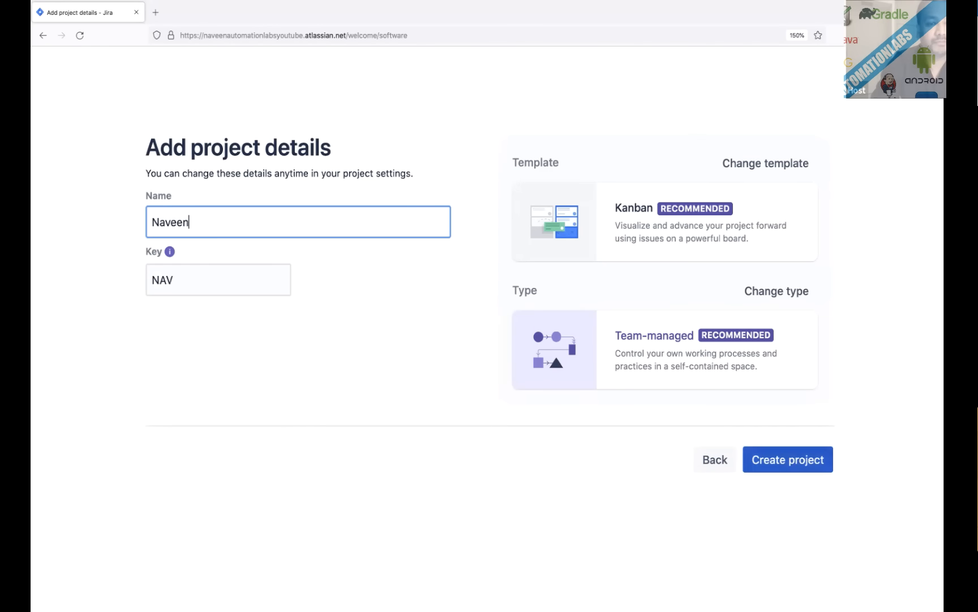
{"action": "type", "text": "AutomationL"}
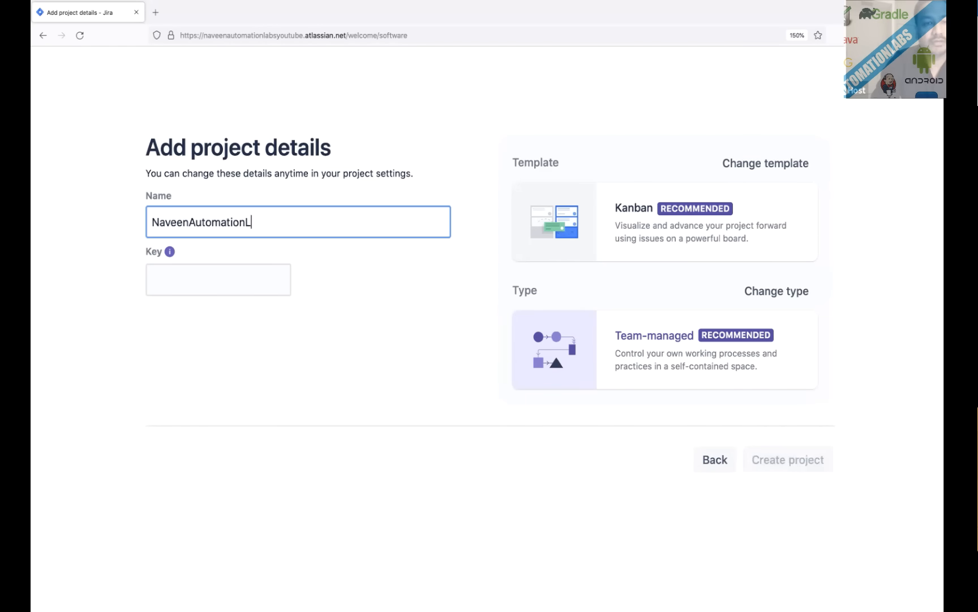
{"action": "type", "text": "abs"}
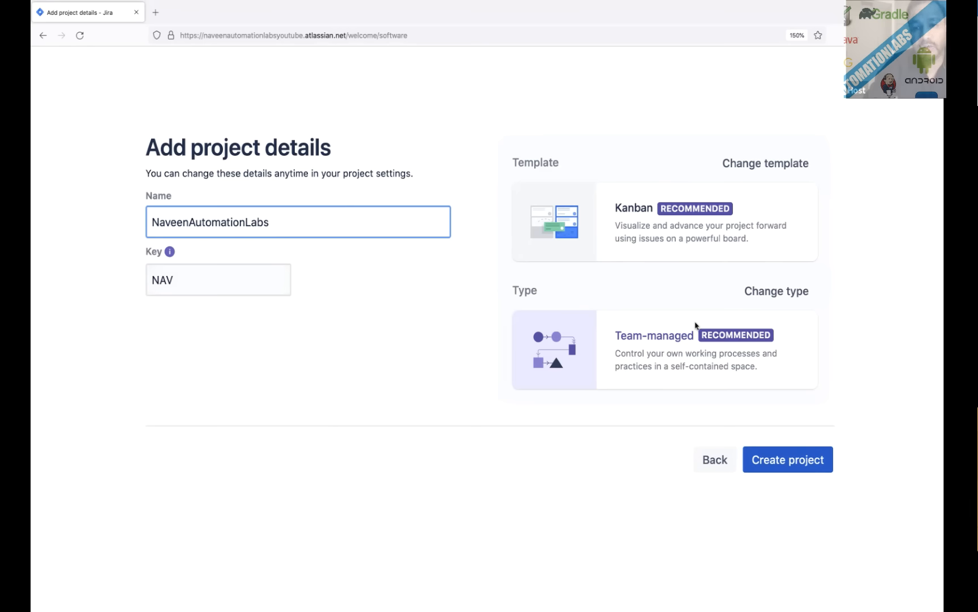
{"action": "scroll", "coordinate": [697, 326], "scroll_direction": "right", "scroll_amount": 1}
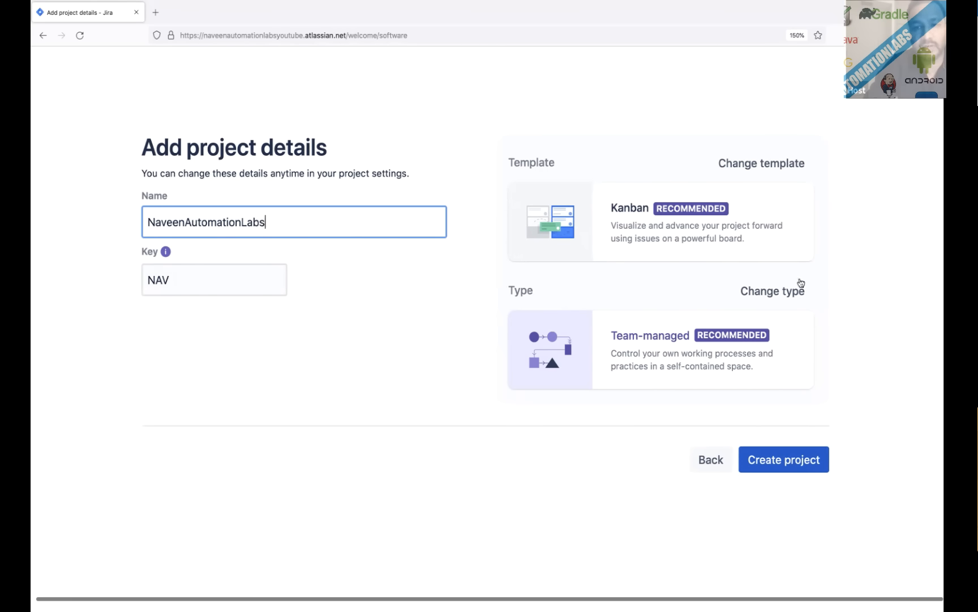
{"action": "left_click", "coordinate": [793, 471]}
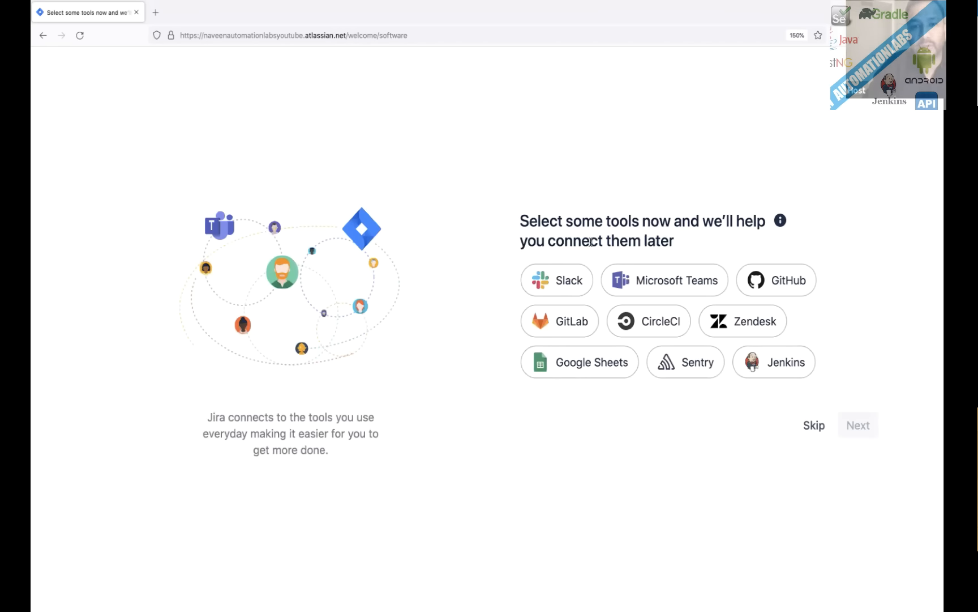
Select Slack, Microsoft Teams, GitHub and Jenkins as the tools to connect with Jira.
{"action": "left_click", "coordinate": [552, 284]}
{"action": "left_click", "coordinate": [631, 286]}
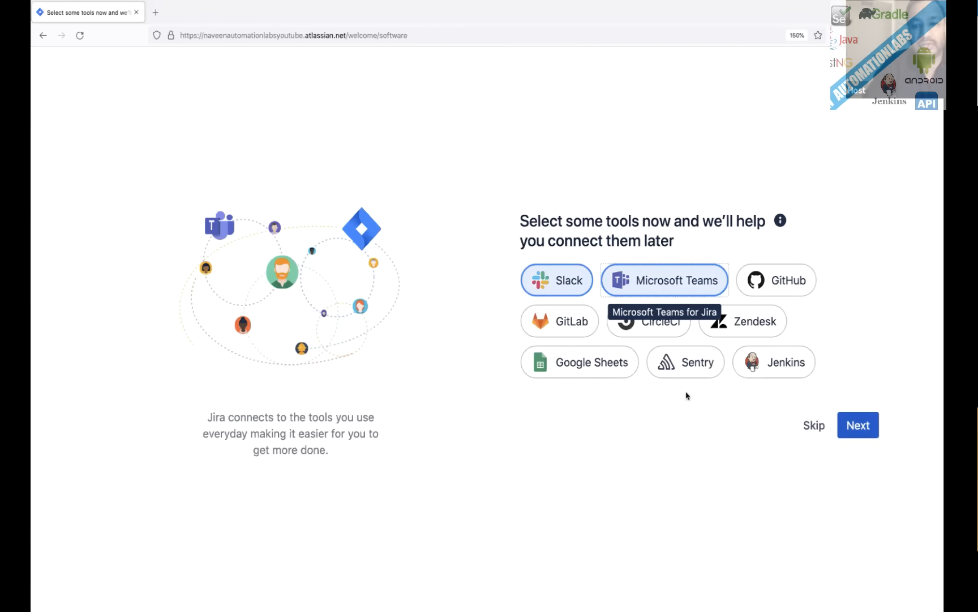
{"action": "left_click", "coordinate": [778, 289]}
{"action": "left_click", "coordinate": [771, 367]}
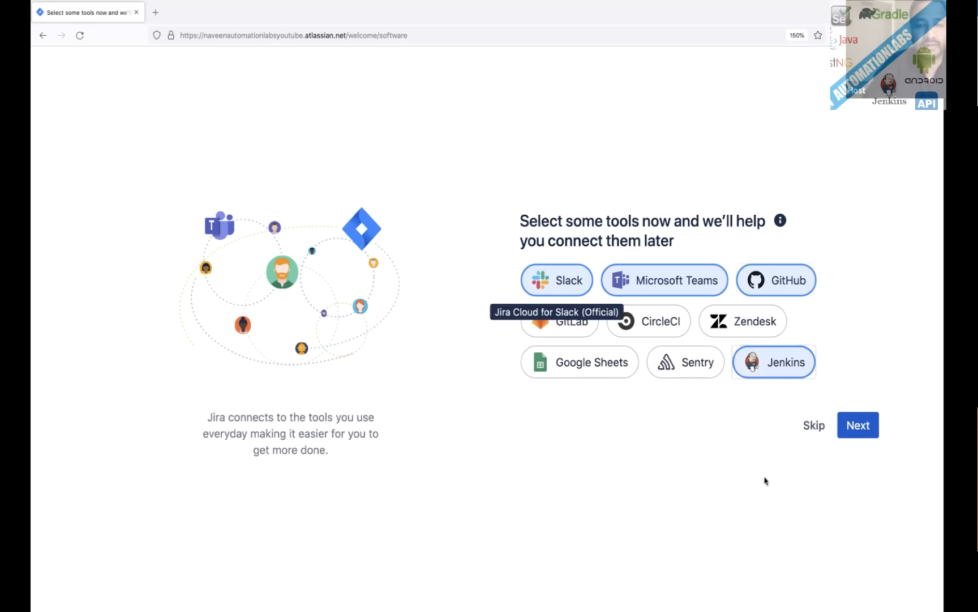
Submit the tool selection and continue past the teammate invitations without adding anyone, keeping the option for teammates to invite others.
{"action": "left_click", "coordinate": [859, 427]}
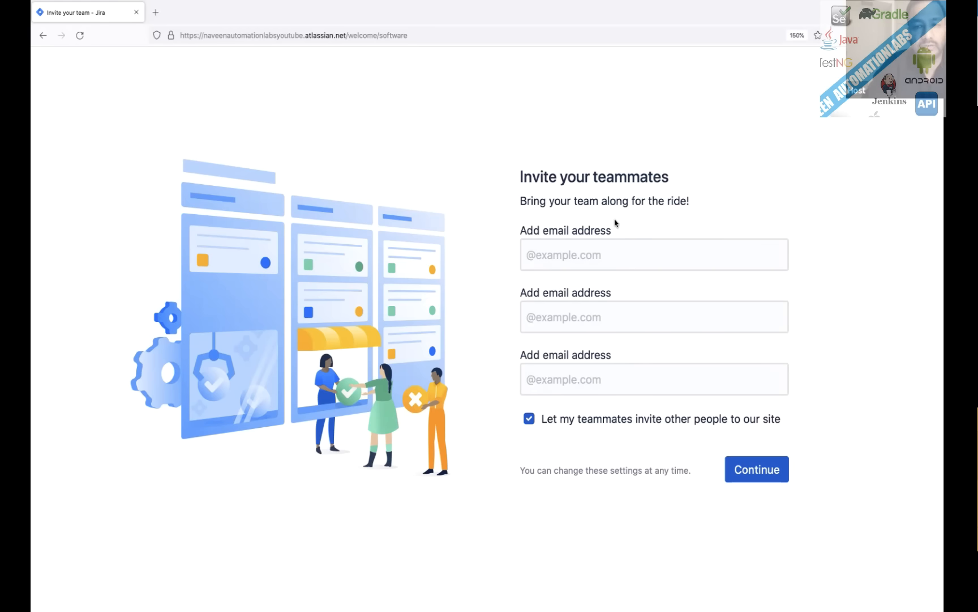
{"action": "left_click", "coordinate": [756, 471]}
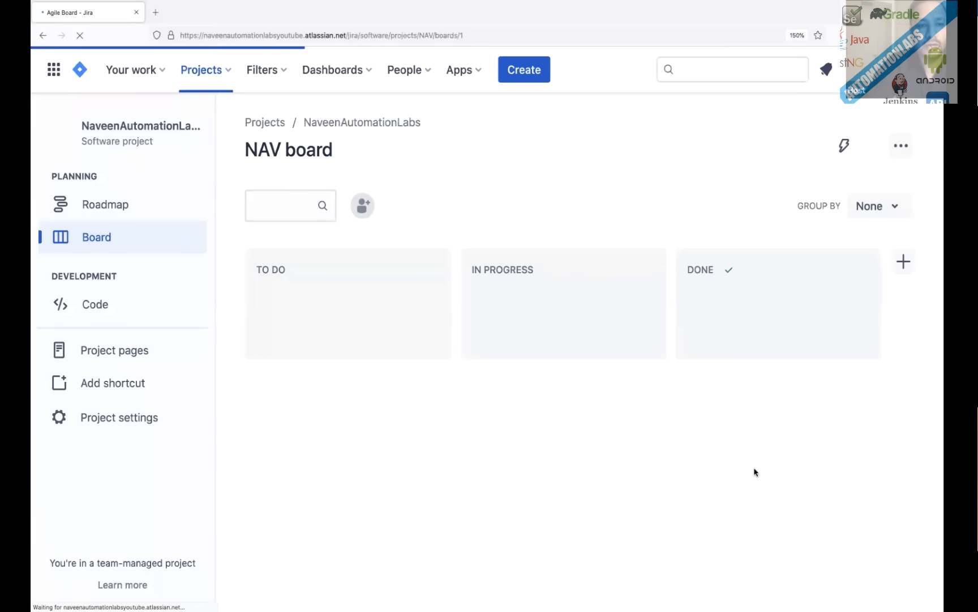
Skip the guided Kanban tour to explore alone and dismiss the Quickstart guide on the NAV board.
{"action": "key", "text": "ctrl+minus"}
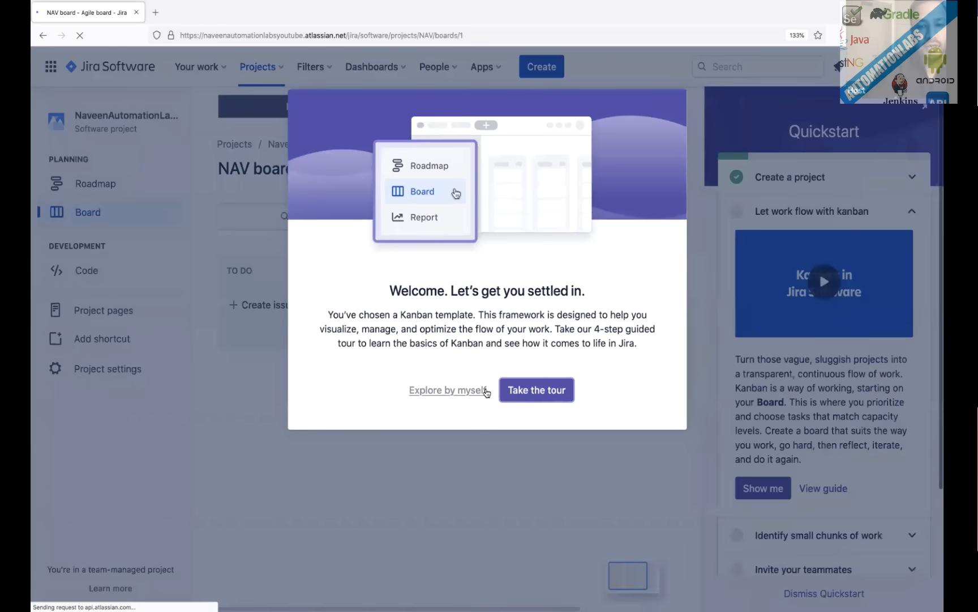
{"action": "left_click", "coordinate": [532, 393]}
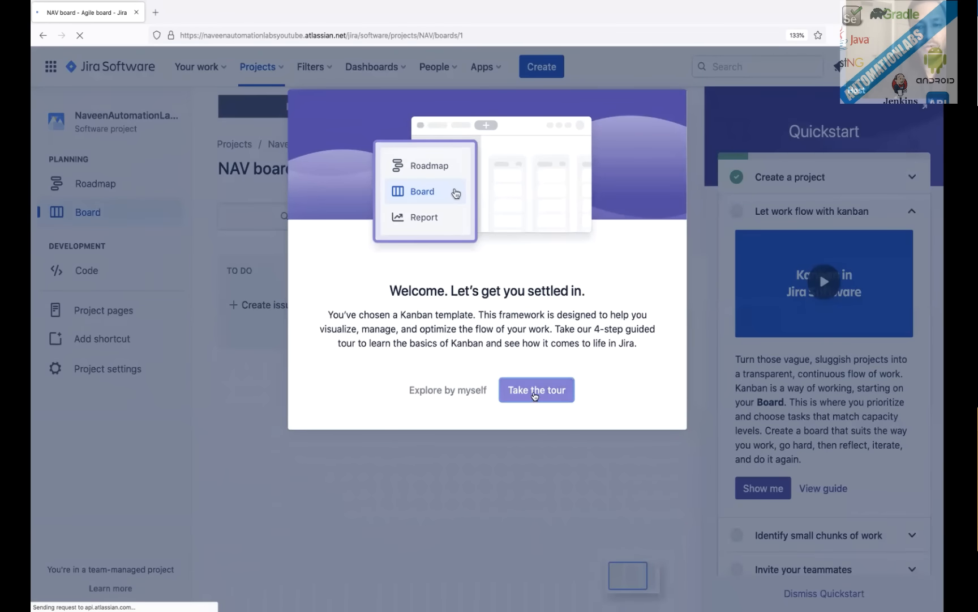
{"action": "left_click", "coordinate": [434, 394]}
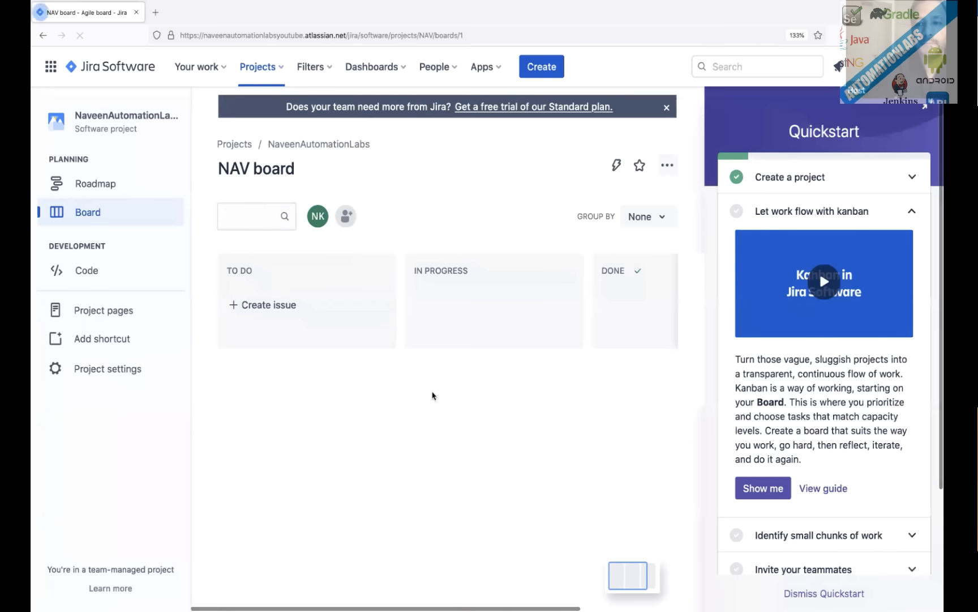
{"action": "scroll", "coordinate": [768, 561], "scroll_direction": "down", "scroll_amount": 3}
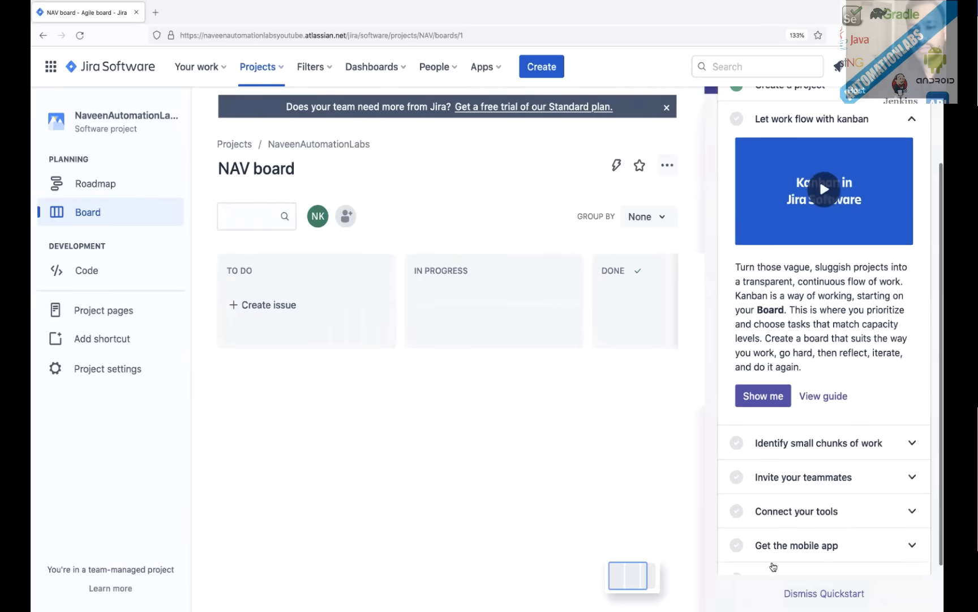
{"action": "left_click", "coordinate": [819, 595]}
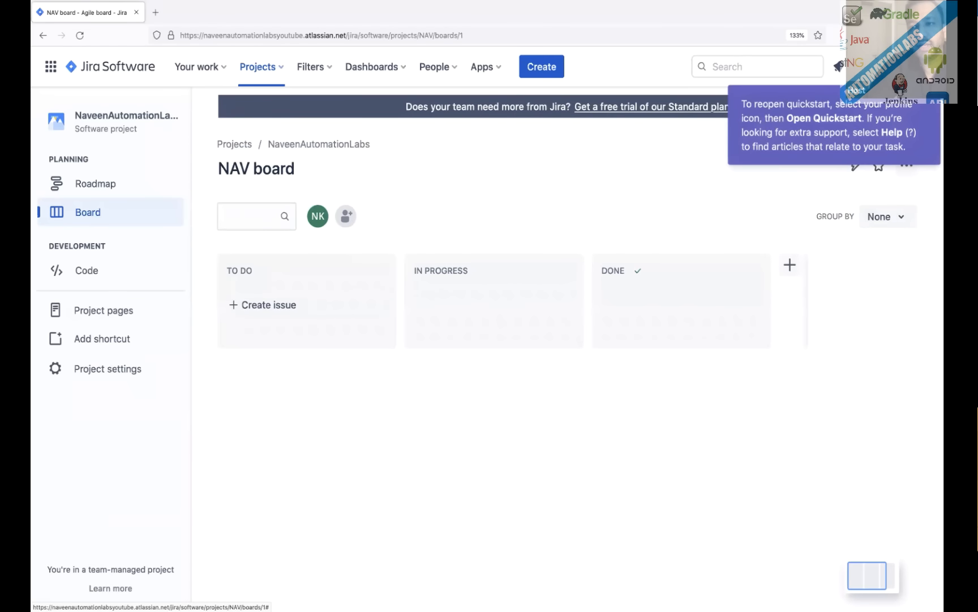
{"action": "left_click", "coordinate": [917, 66]}
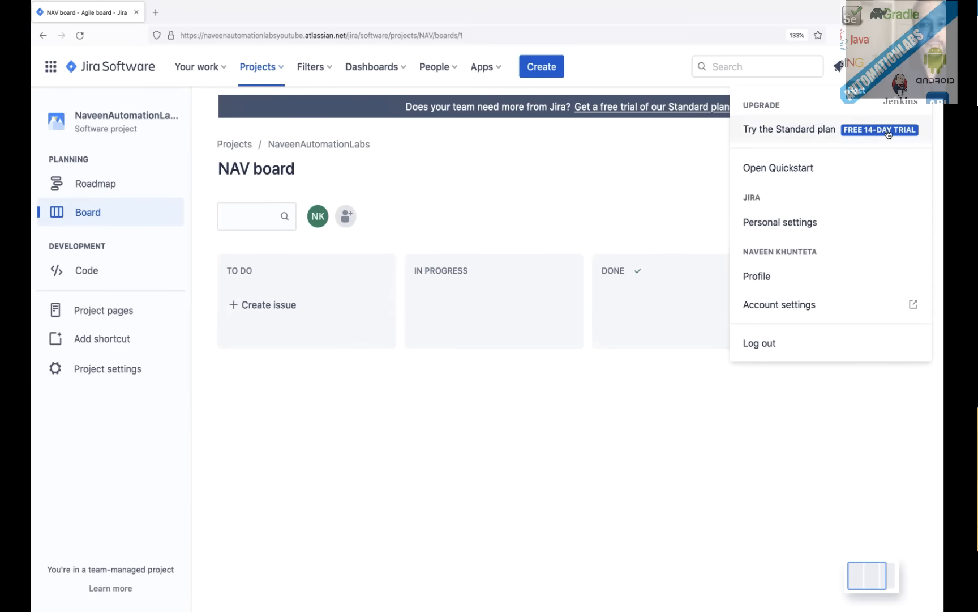
{"action": "left_click", "coordinate": [587, 210]}
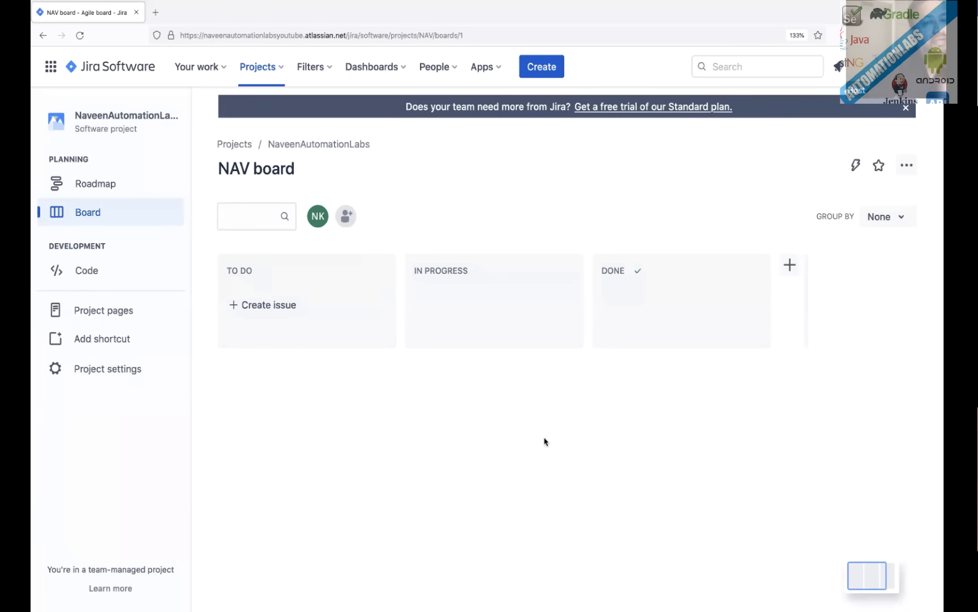
{"action": "left_click", "coordinate": [264, 74]}
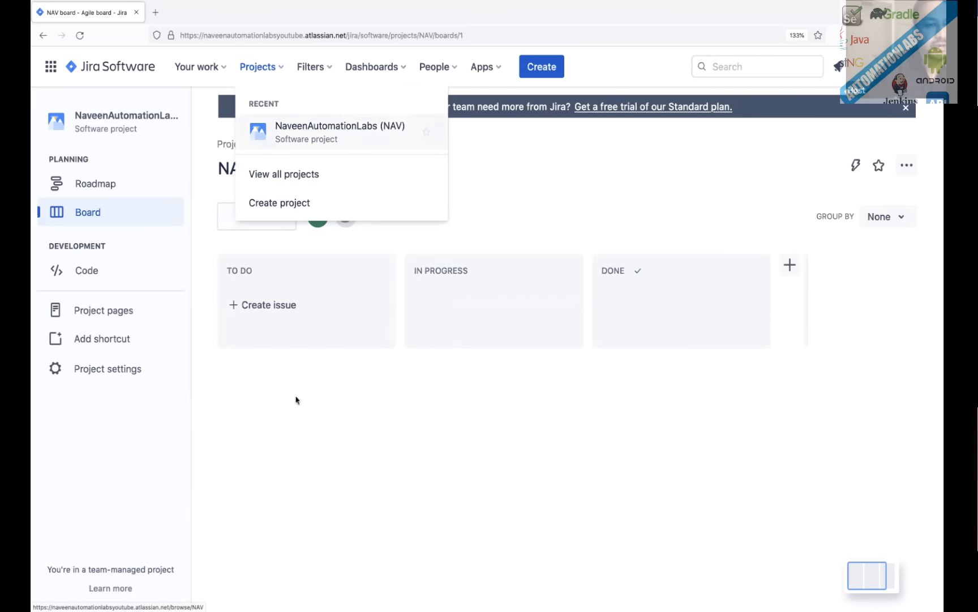
{"action": "left_click", "coordinate": [229, 382]}
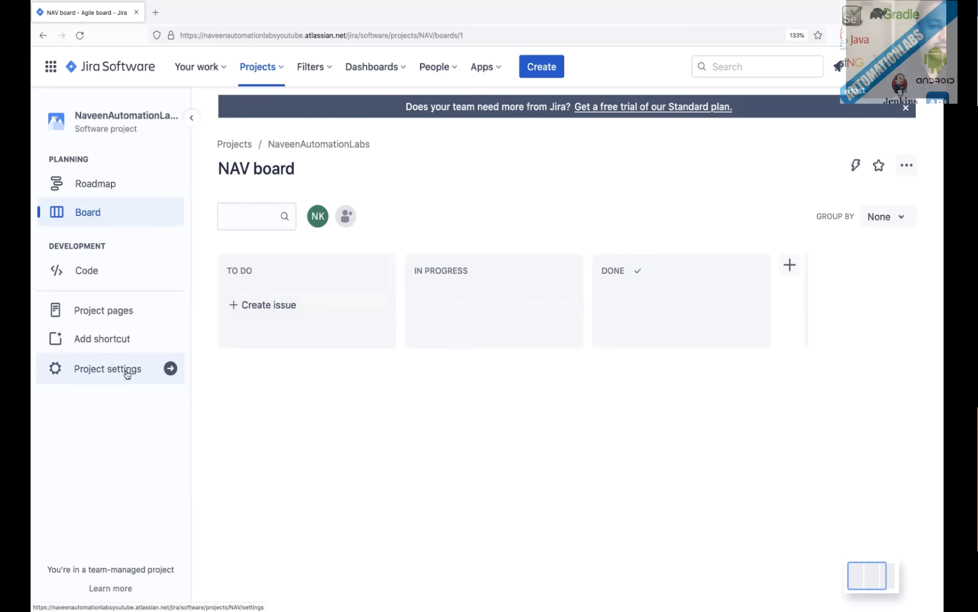
Add the suggested Bug and Story issue types in the NaveenAutomationLabs project settings.
{"action": "left_click", "coordinate": [127, 373]}
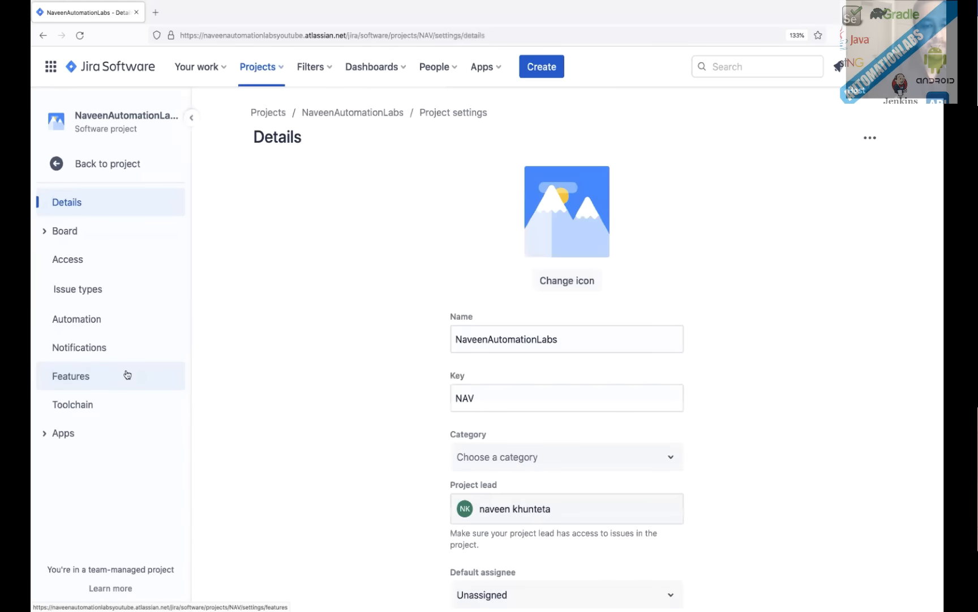
{"action": "left_click", "coordinate": [77, 296]}
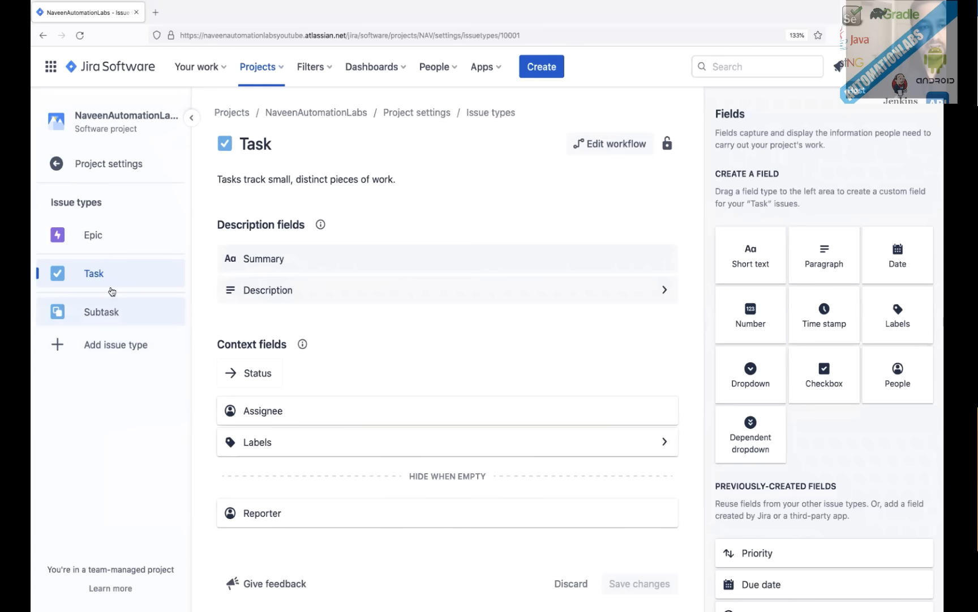
{"action": "left_click", "coordinate": [107, 346]}
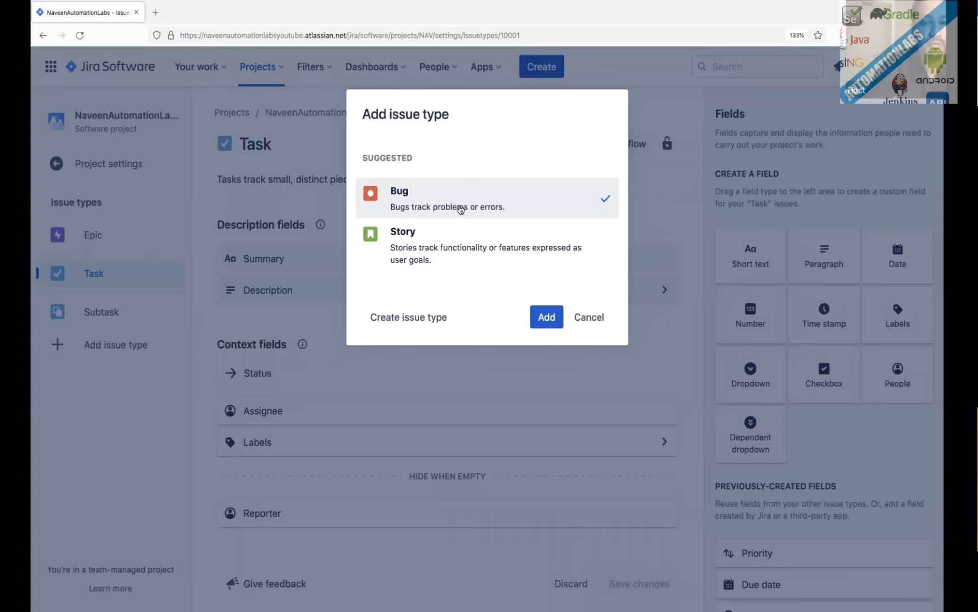
{"action": "left_click", "coordinate": [468, 248]}
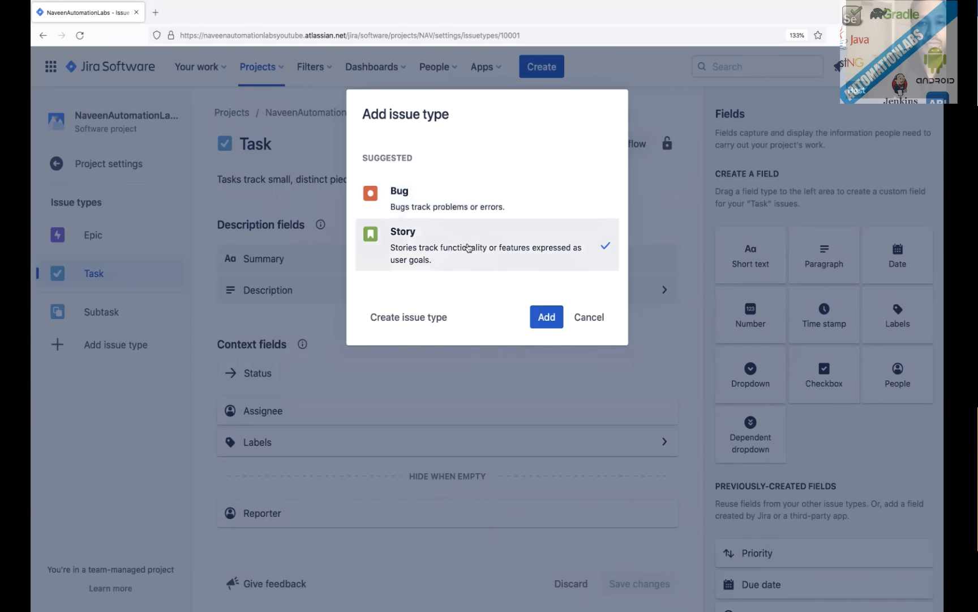
{"action": "left_click", "coordinate": [442, 197]}
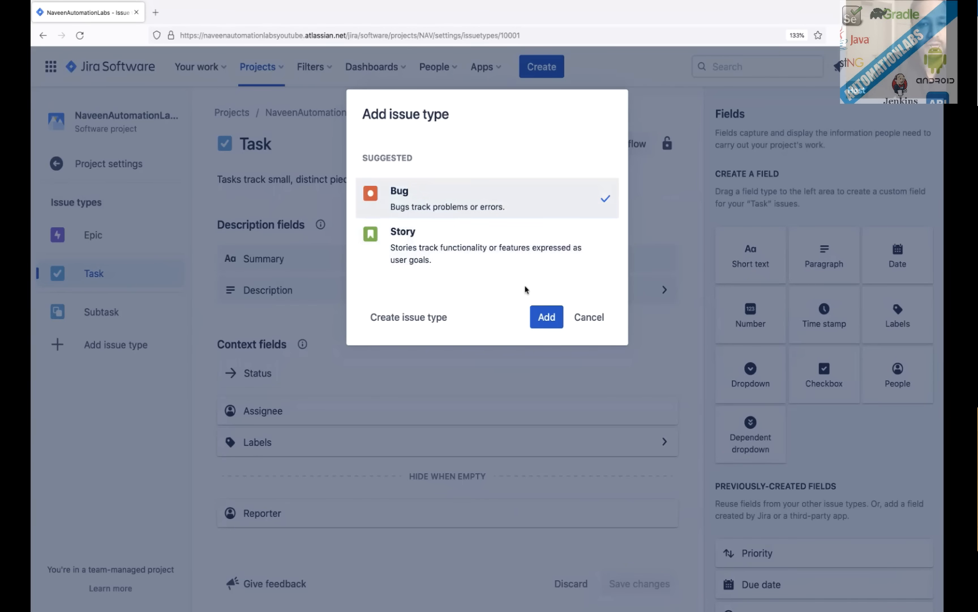
{"action": "left_click", "coordinate": [545, 318]}
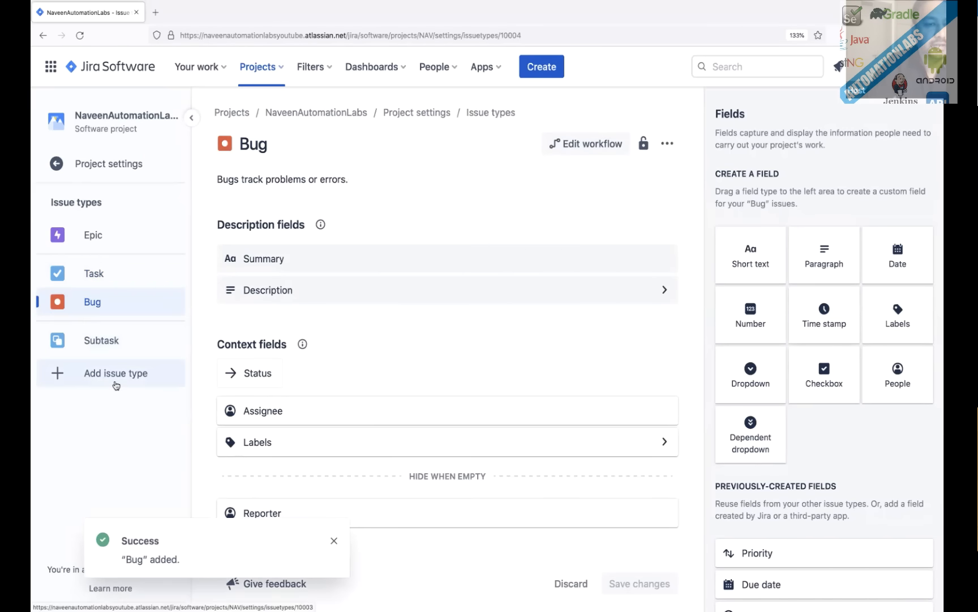
{"action": "left_click", "coordinate": [102, 374]}
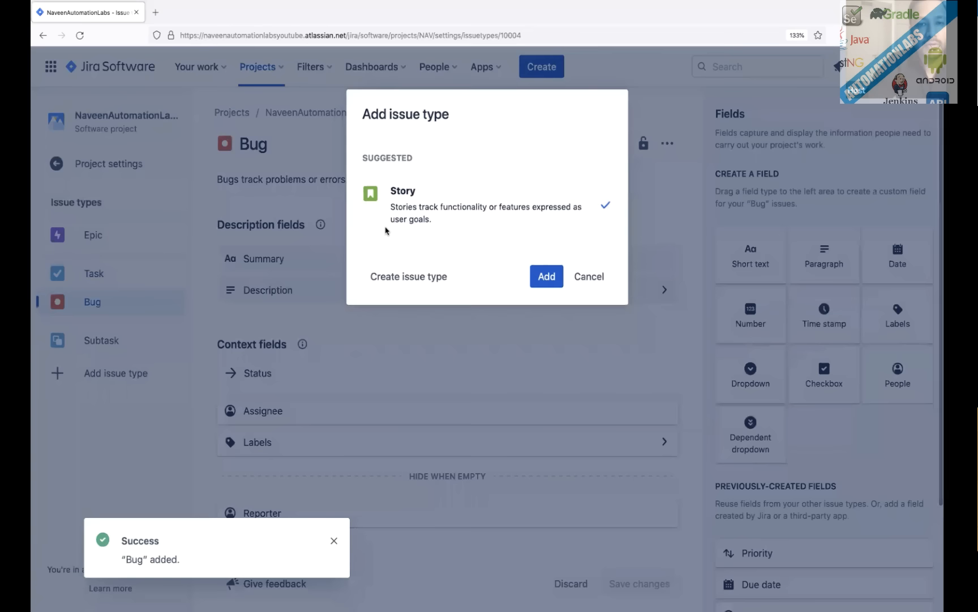
{"action": "left_click", "coordinate": [548, 276]}
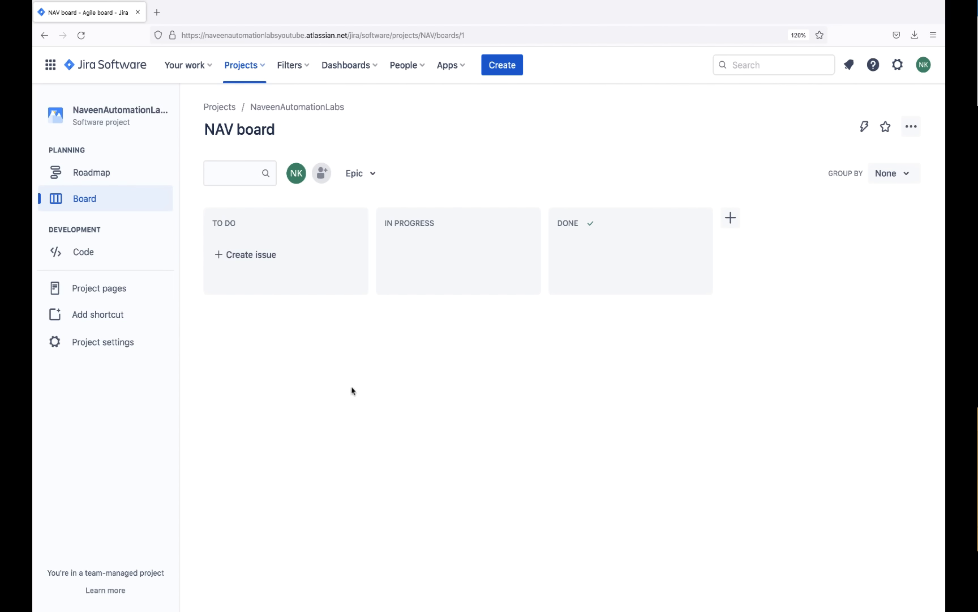
{"action": "left_click", "coordinate": [256, 78]}
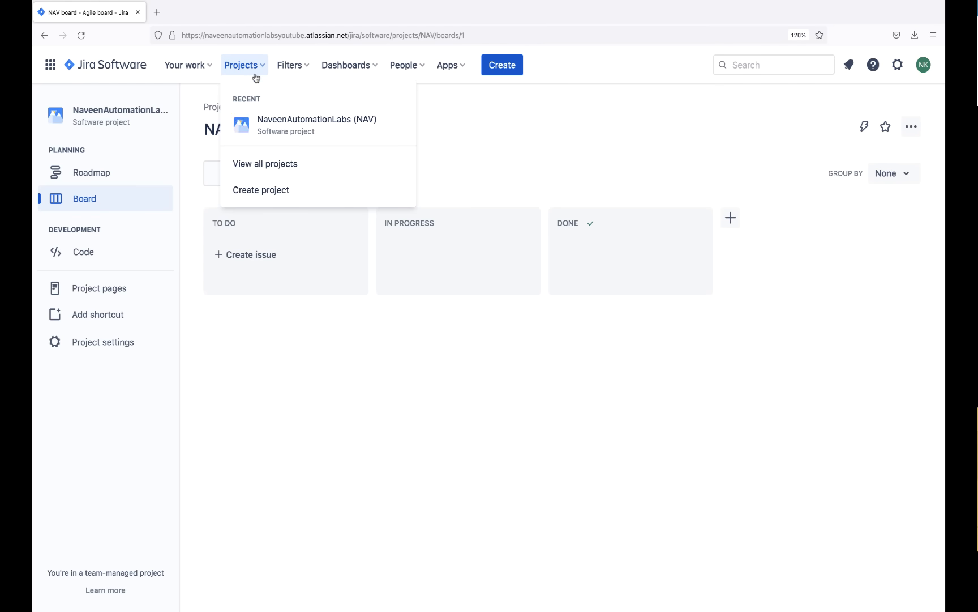
{"action": "left_click", "coordinate": [294, 128]}
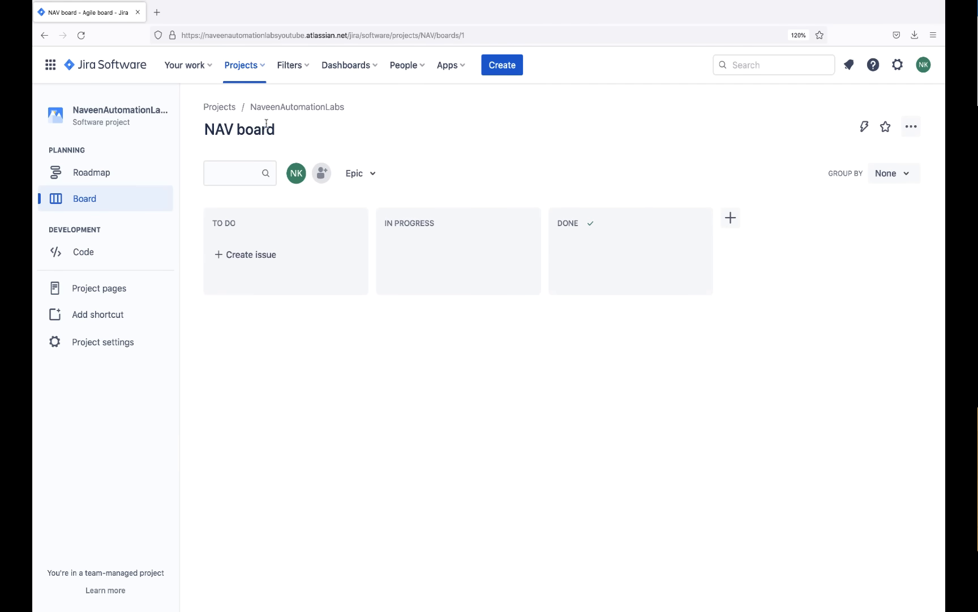
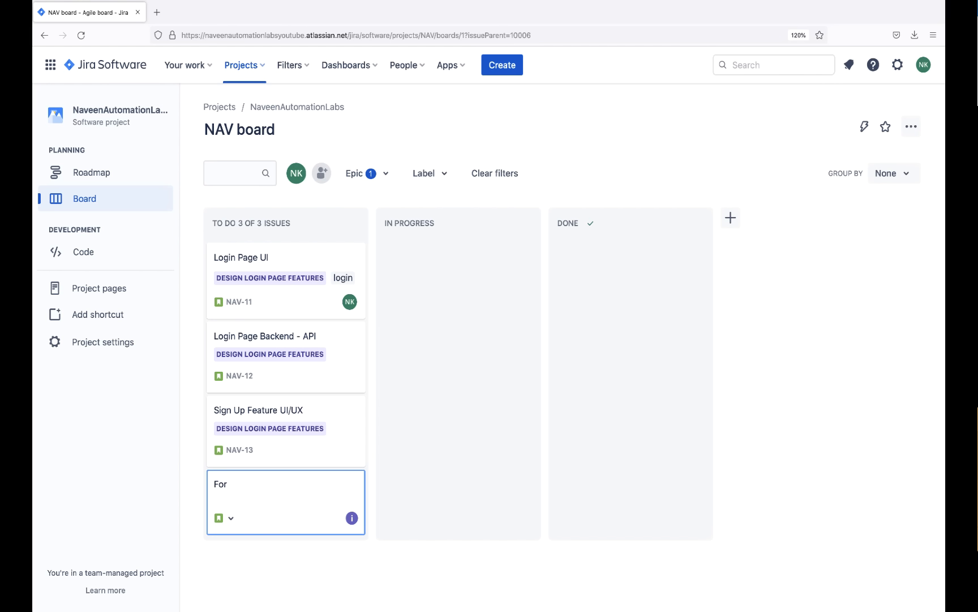
Complete the new To Do story's summary as "Forgot Password Page" and create the story.
{"action": "type", "text": "got Passoword Page"}
{"action": "left_click", "coordinate": [266, 484]}
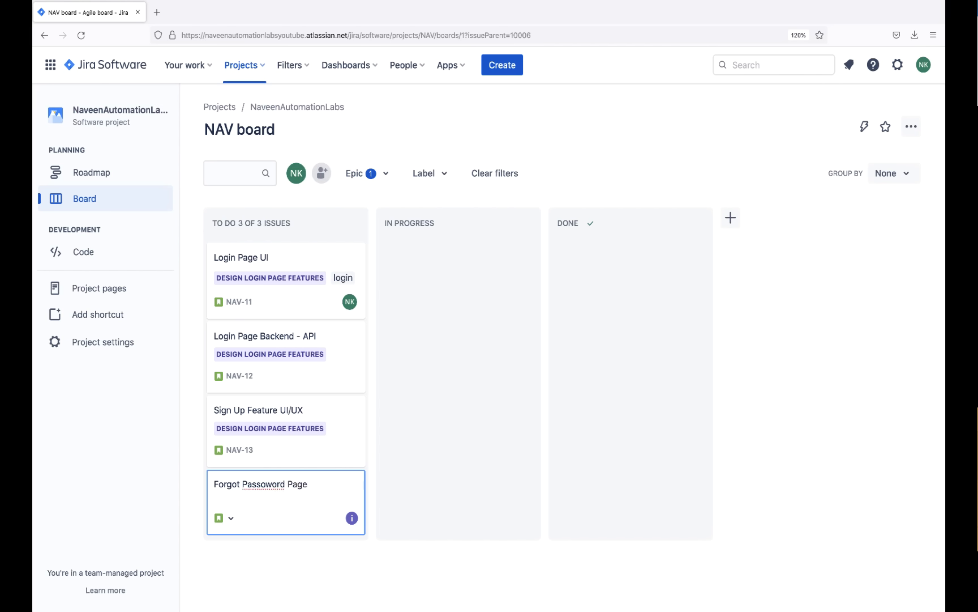
{"action": "key", "text": "BackSpace"}
{"action": "left_click", "coordinate": [324, 488]}
{"action": "mouse_move", "coordinate": [351, 521]}
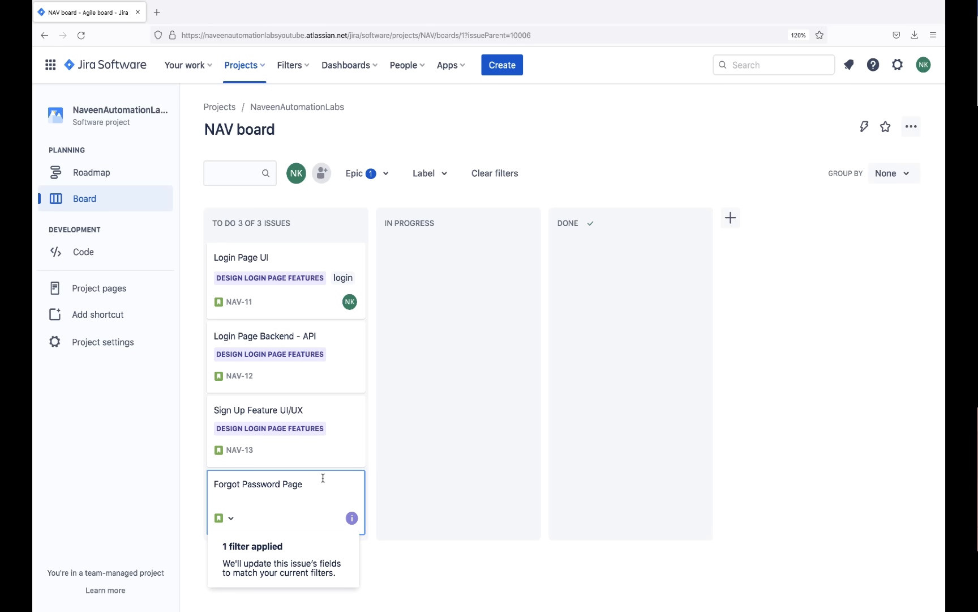
{"action": "key", "text": "Return"}
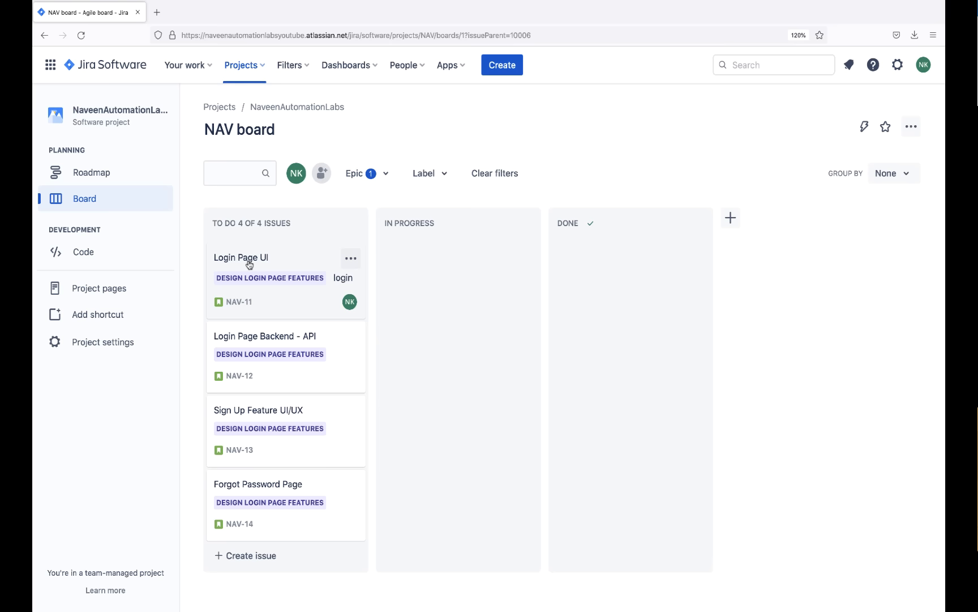
Move the Login Page UI story to In Progress and create a Task named "login page fields" in that column.
{"action": "left_click_drag", "start_coordinate": [249, 264], "coordinate": [427, 262]}
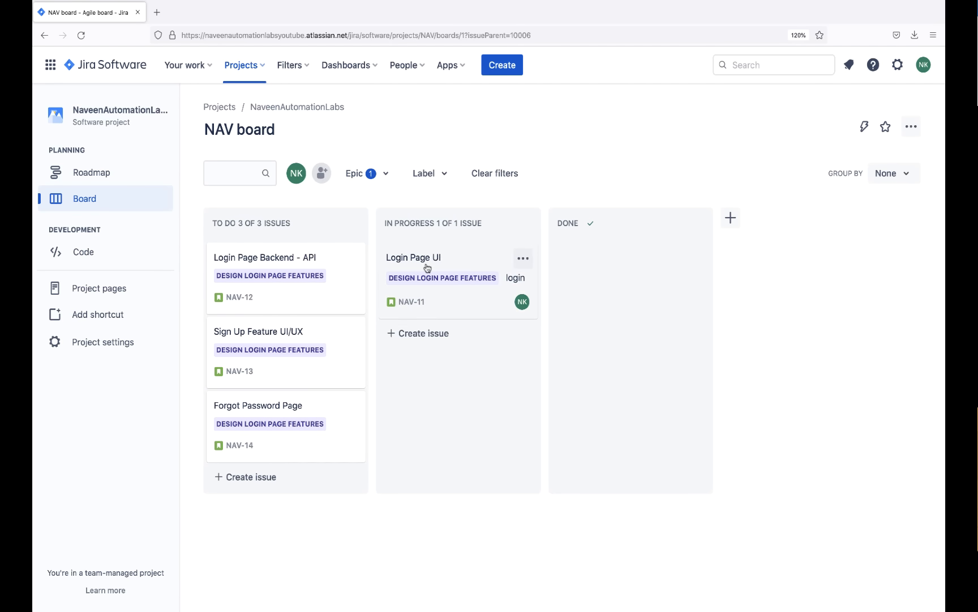
{"action": "left_click", "coordinate": [429, 334]}
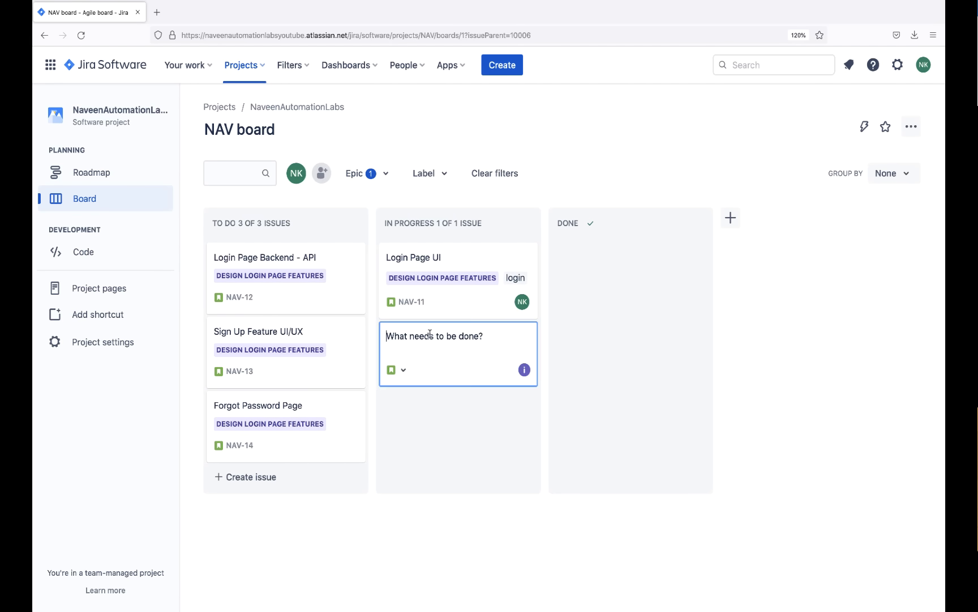
{"action": "left_click", "coordinate": [409, 365]}
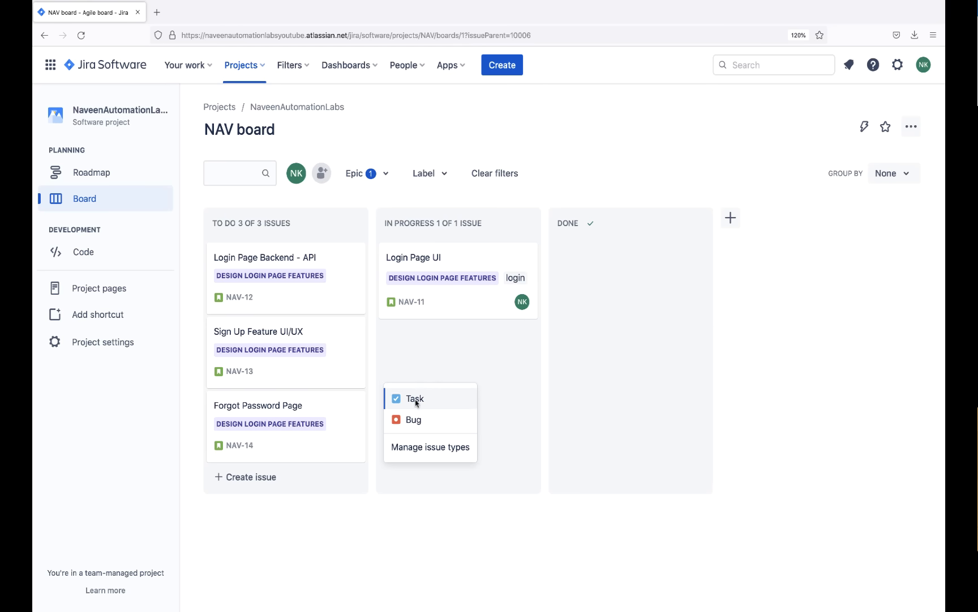
{"action": "left_click", "coordinate": [415, 399]}
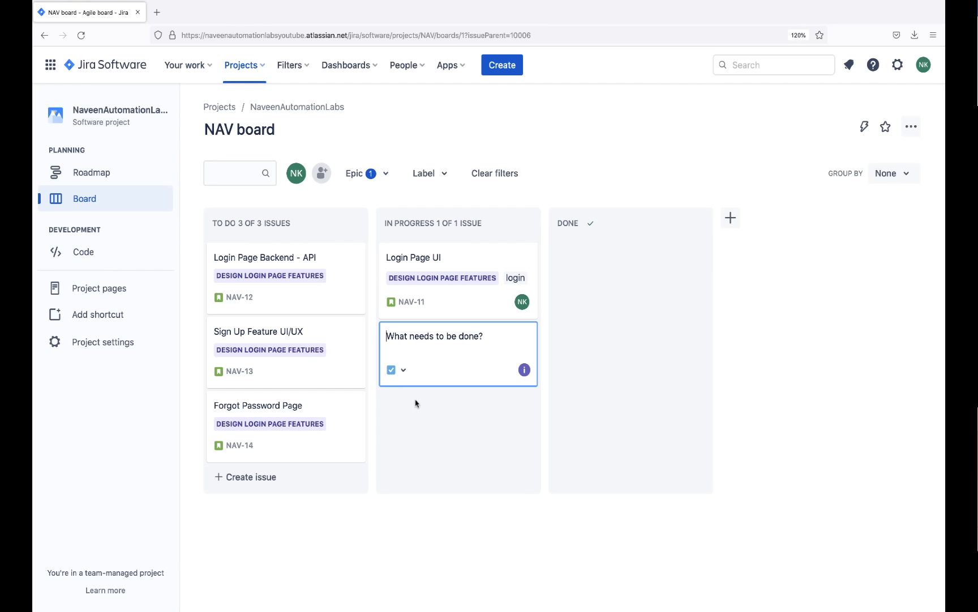
{"action": "type", "text": "login page fields"}
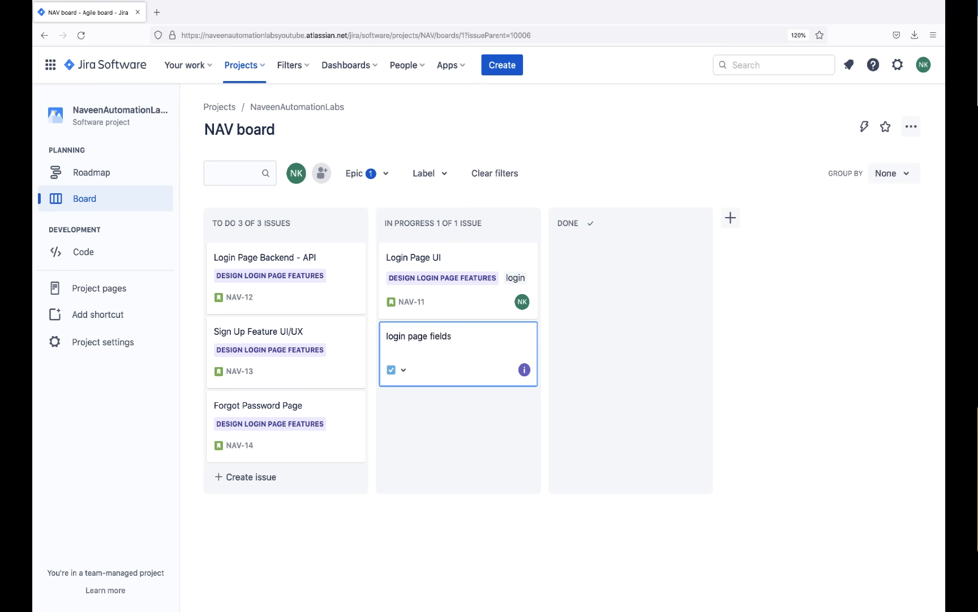
{"action": "key", "text": "Return"}
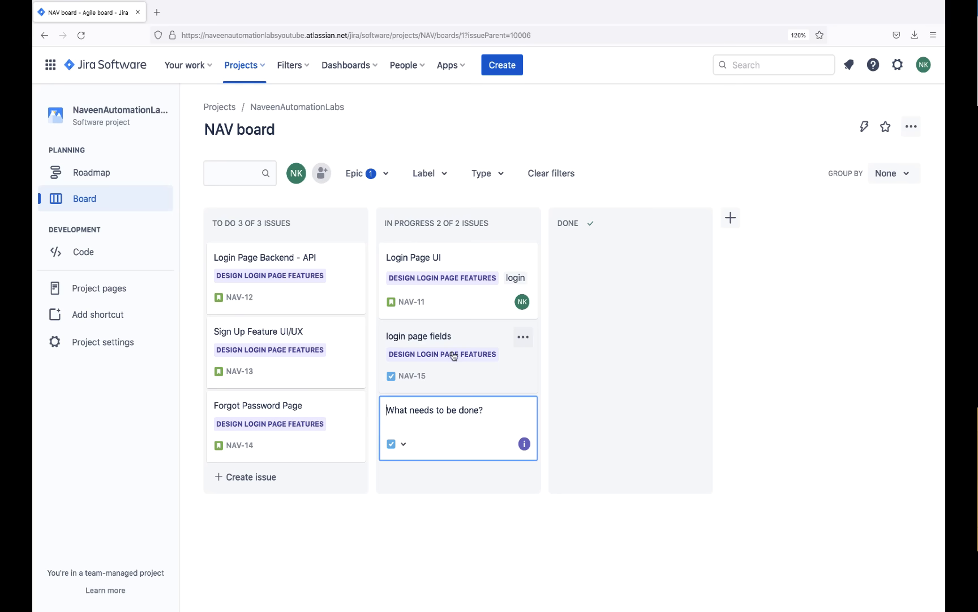
Start a new Task issue in NaveenAutomationLabs with the summary "dev task - login page api GET call/ POST call".
{"action": "left_click", "coordinate": [498, 127]}
{"action": "left_click", "coordinate": [501, 68]}
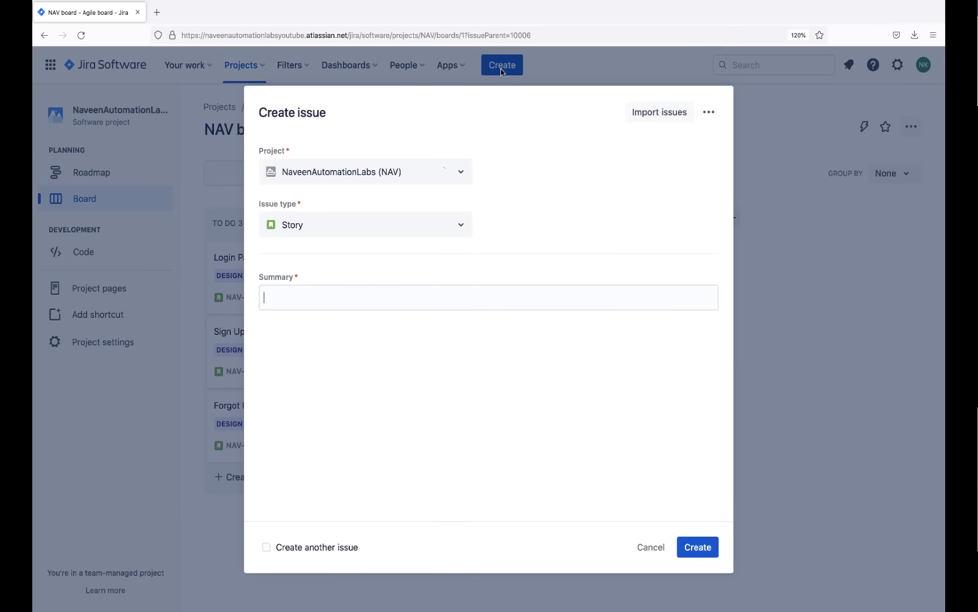
{"action": "left_click", "coordinate": [401, 228]}
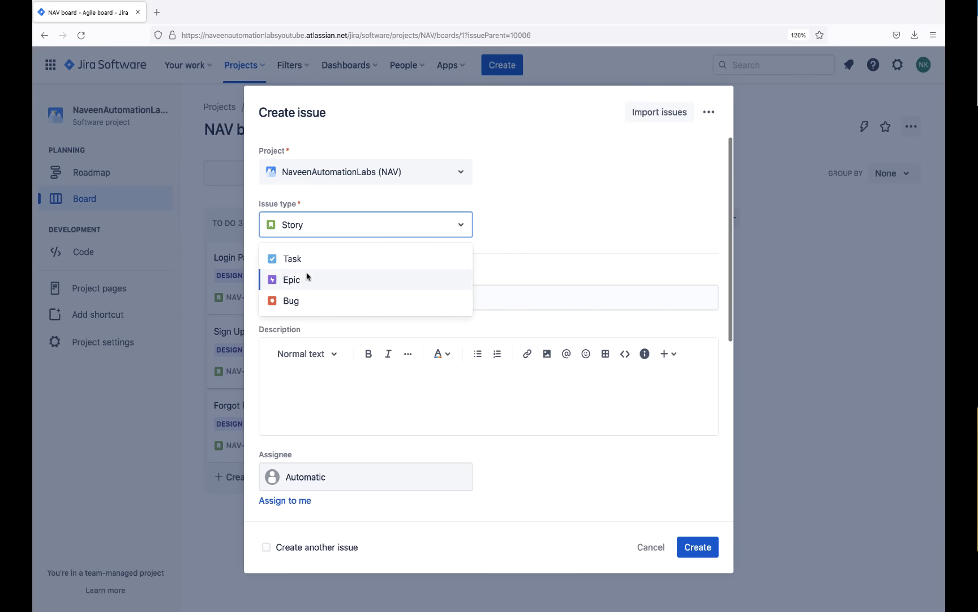
{"action": "left_click", "coordinate": [292, 262]}
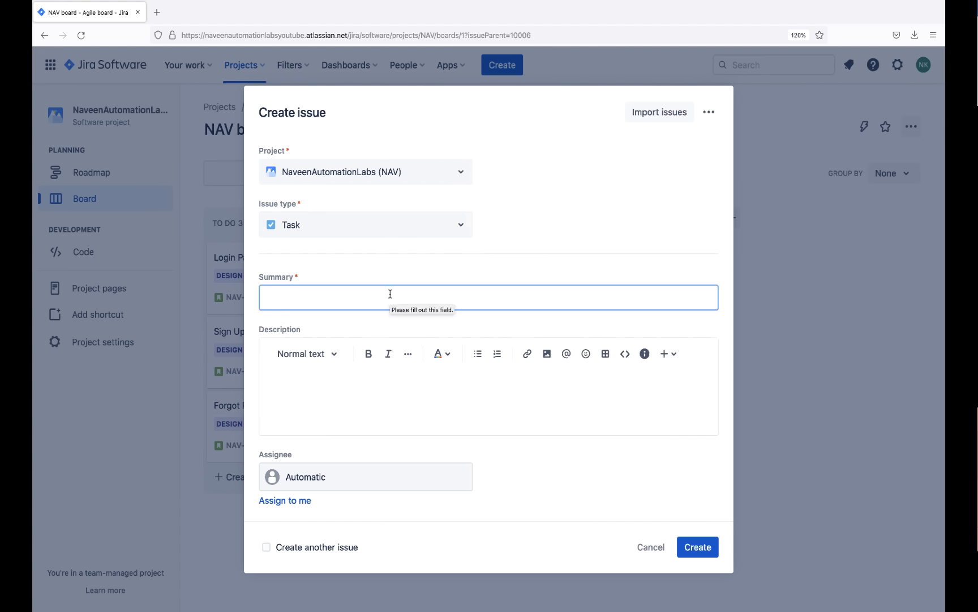
{"action": "type", "text": "dev t"}
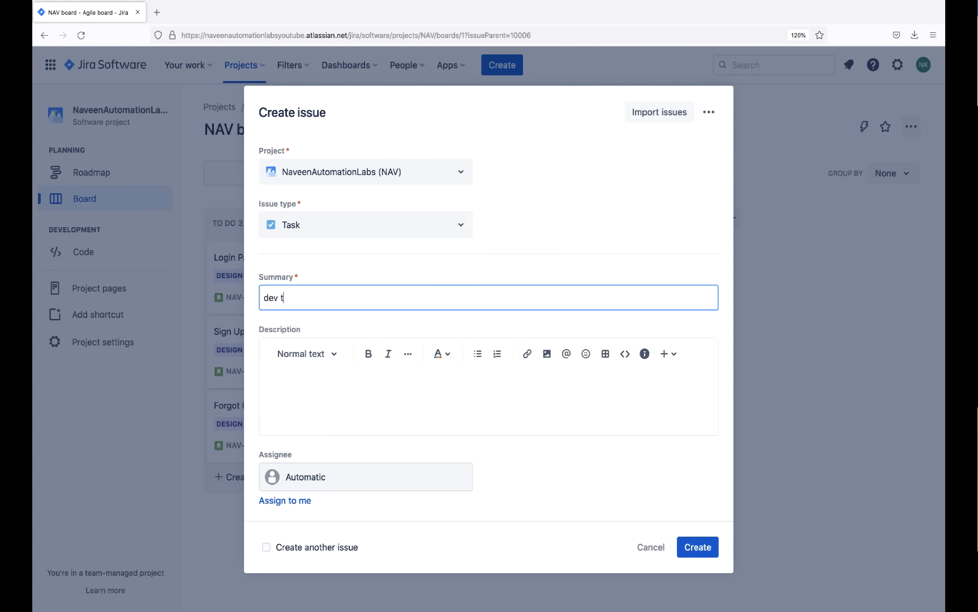
{"action": "type", "text": "ask - login page api"}
{"action": "type", "text": " to"}
{"action": "key", "text": "BackSpace"}
{"action": "key", "text": "BackSpace"}
{"action": "key", "text": "BackSpace"}
{"action": "type", "text": "GET call"}
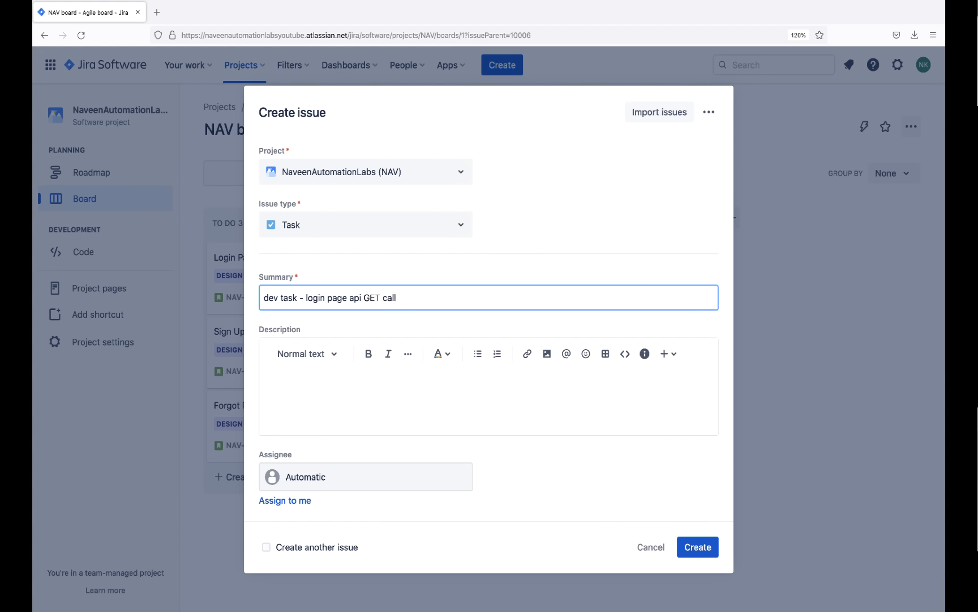
{"action": "type", "text": "/ POST call"}
Copy the new task's summary into its description and assign the task to yourself.
{"action": "triple_click", "coordinate": [445, 289]}
{"action": "key", "text": "super+c"}
{"action": "left_click", "coordinate": [386, 410]}
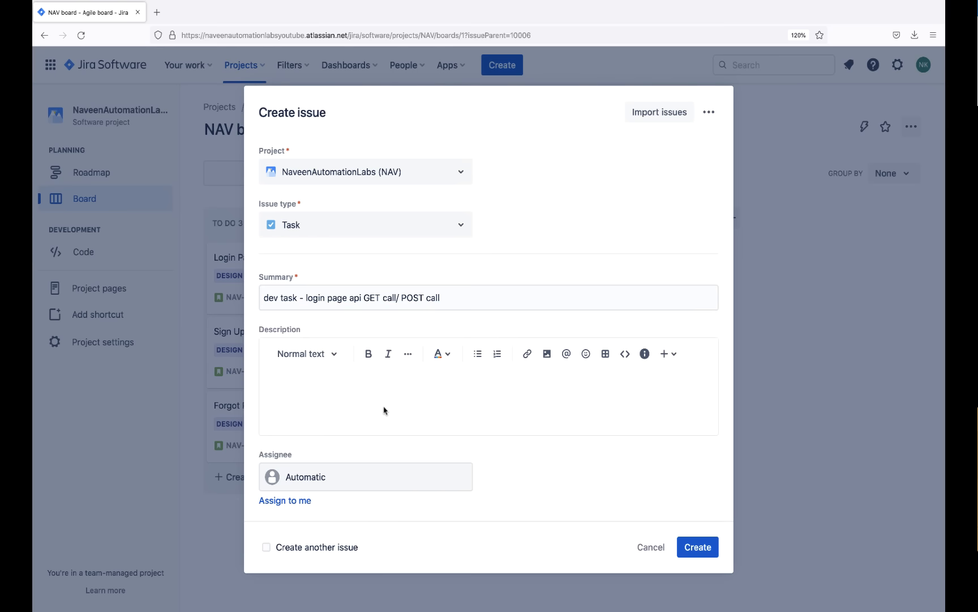
{"action": "key", "text": "super+v"}
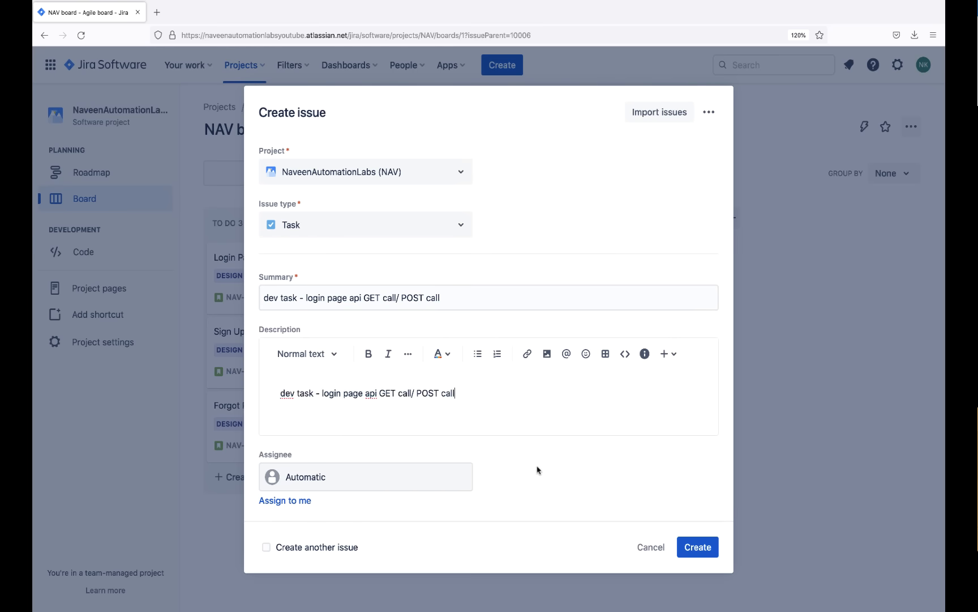
{"action": "scroll", "coordinate": [537, 470], "scroll_direction": "down", "scroll_amount": 2}
{"action": "scroll", "coordinate": [536, 470], "scroll_direction": "down", "scroll_amount": 3}
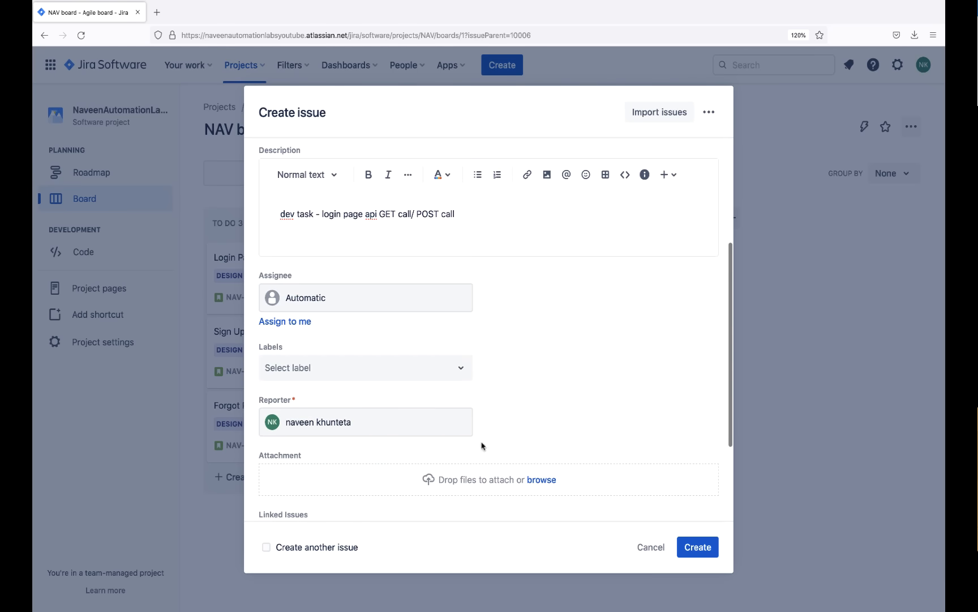
{"action": "left_click", "coordinate": [305, 321]}
Link the new task with "relates to" to the epic NAV-7 Design Login Page Features and create it.
{"action": "scroll", "coordinate": [530, 333], "scroll_direction": "down", "scroll_amount": 3}
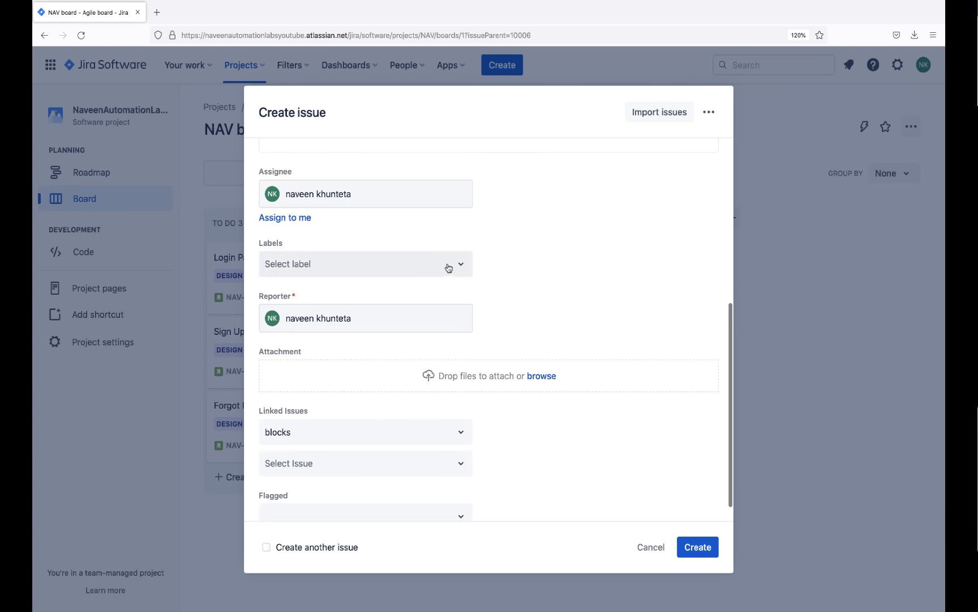
{"action": "scroll", "coordinate": [543, 286], "scroll_direction": "down", "scroll_amount": 1}
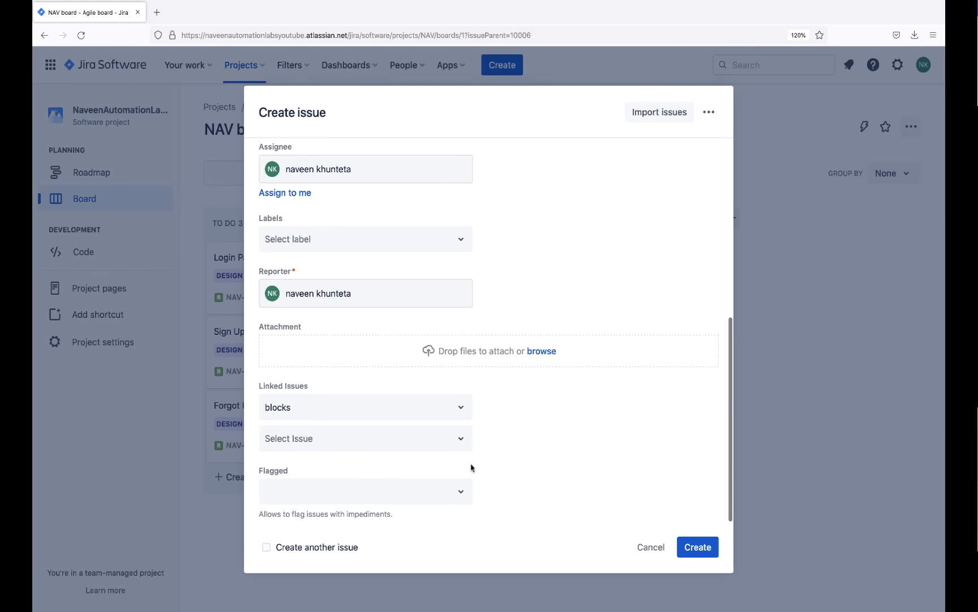
{"action": "left_click", "coordinate": [445, 415]}
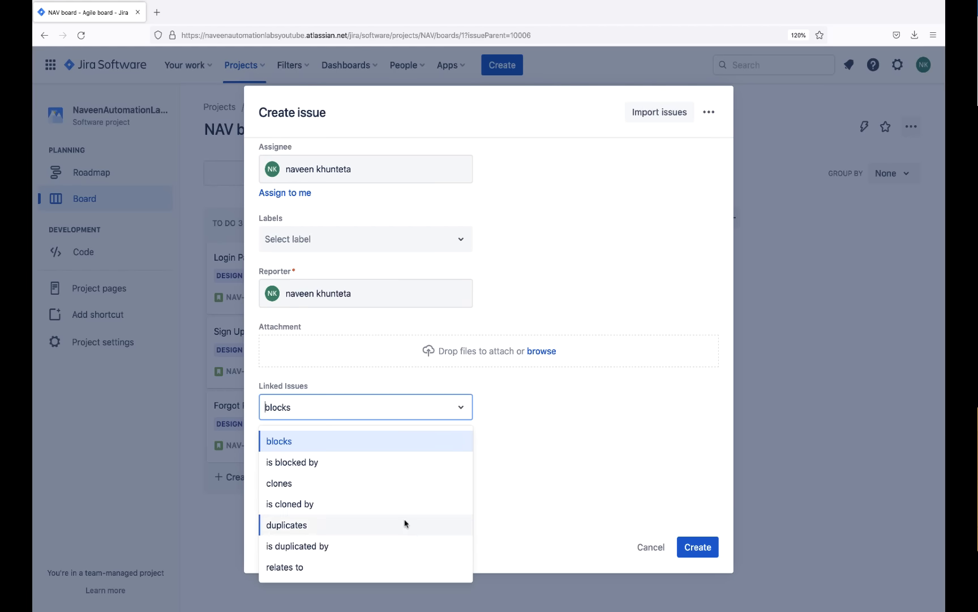
{"action": "left_click", "coordinate": [371, 567]}
{"action": "left_click", "coordinate": [418, 449]}
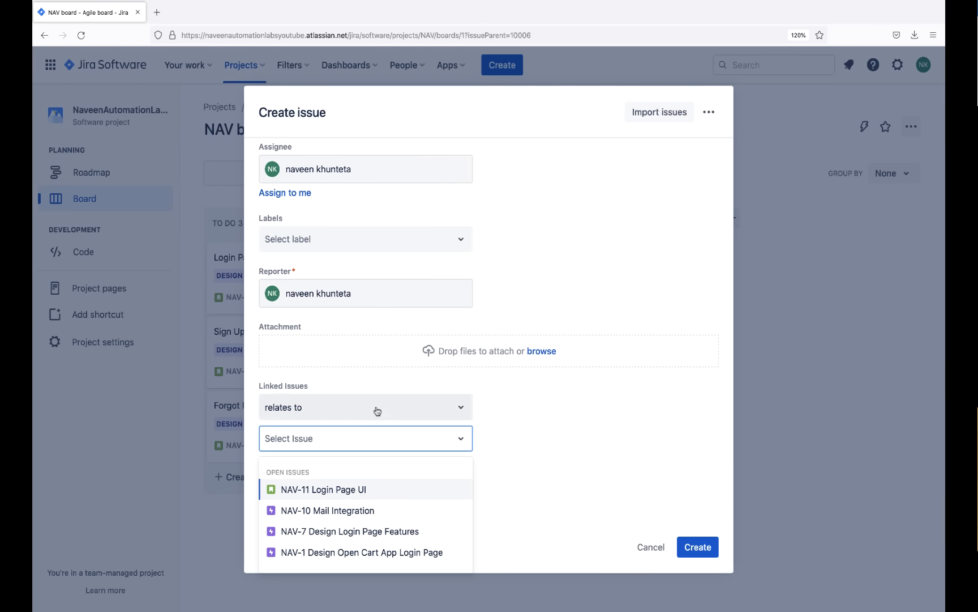
{"action": "left_click", "coordinate": [345, 531]}
{"action": "left_click", "coordinate": [533, 435]}
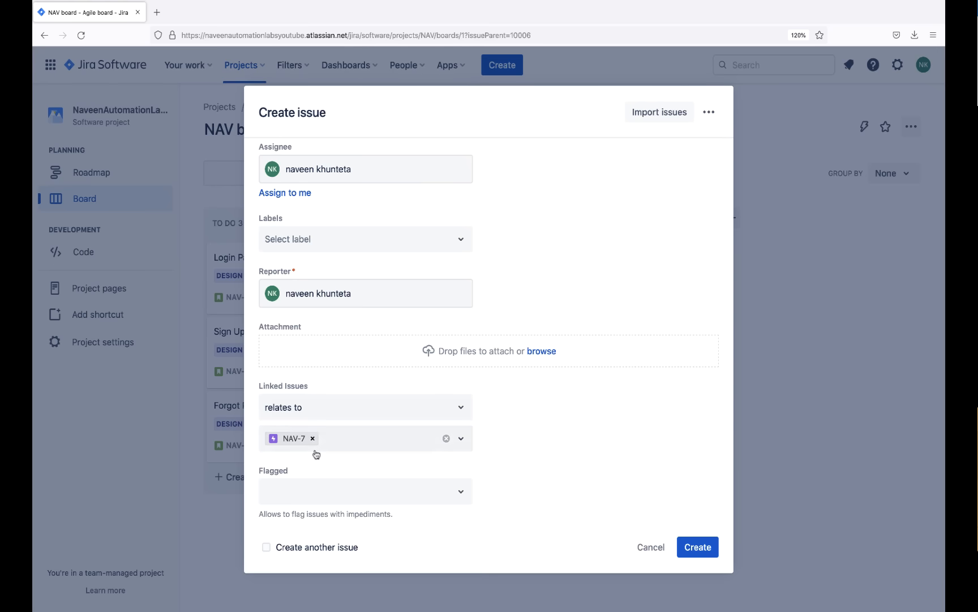
{"action": "left_click", "coordinate": [697, 544]}
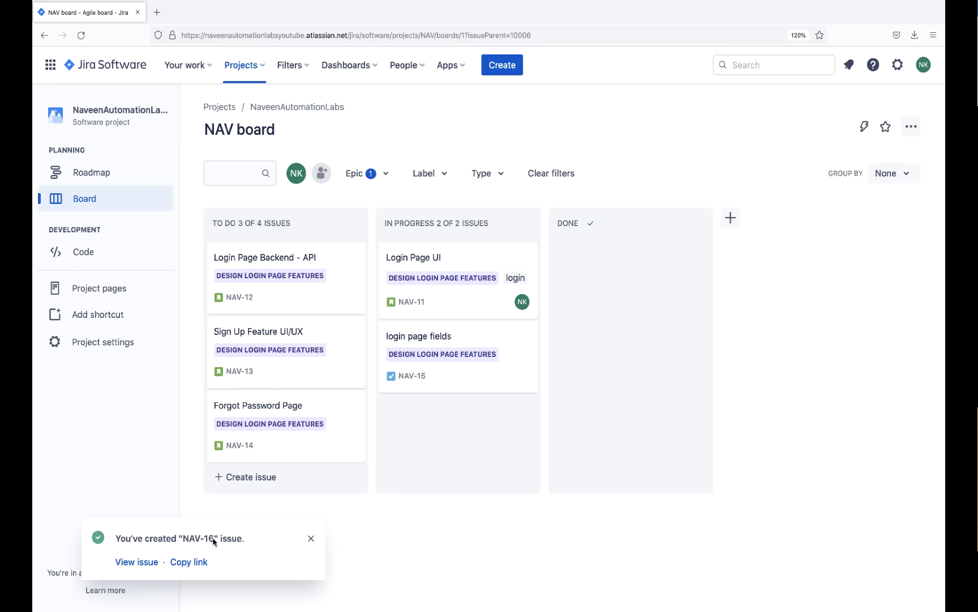
View the newly created task, and filter the NAV board by the Design Login Page Features epic.
{"action": "left_click", "coordinate": [149, 564]}
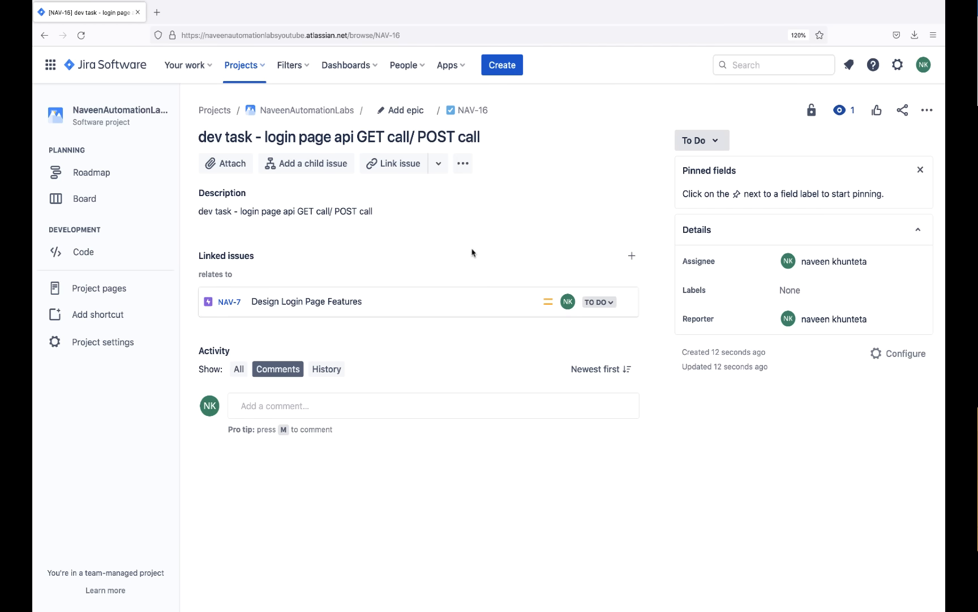
{"action": "left_click", "coordinate": [91, 203]}
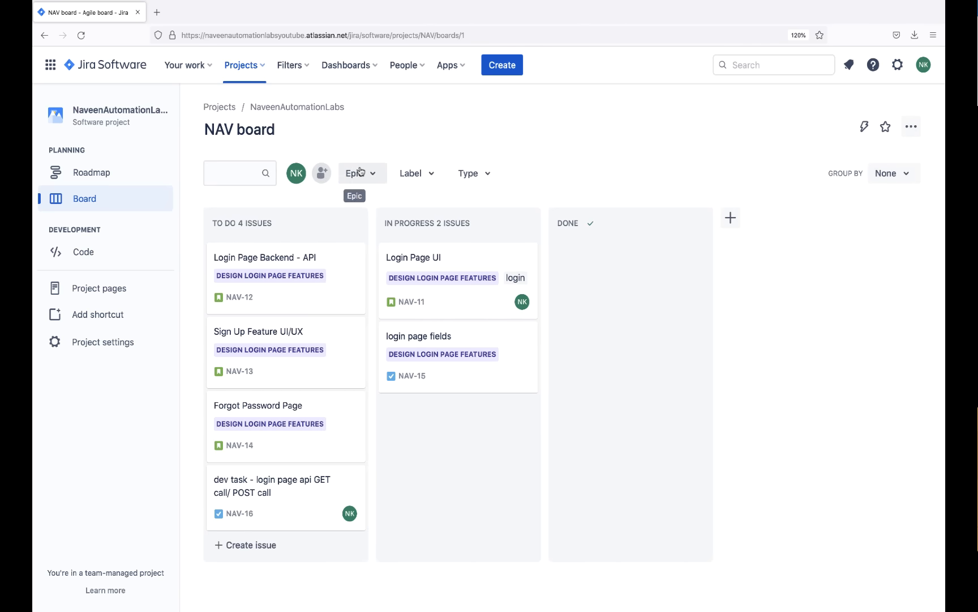
{"action": "left_click", "coordinate": [360, 172]}
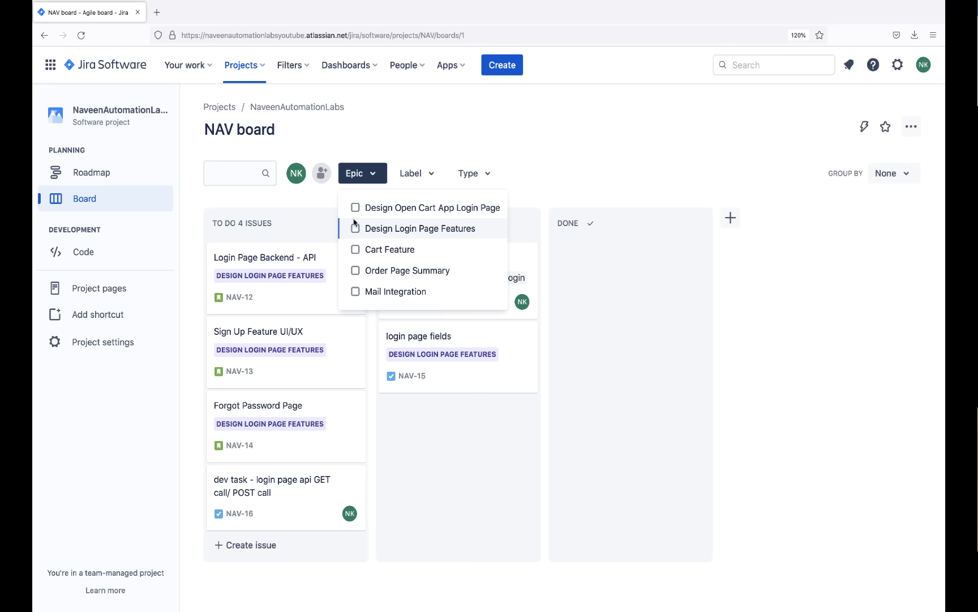
{"action": "key", "text": "space"}
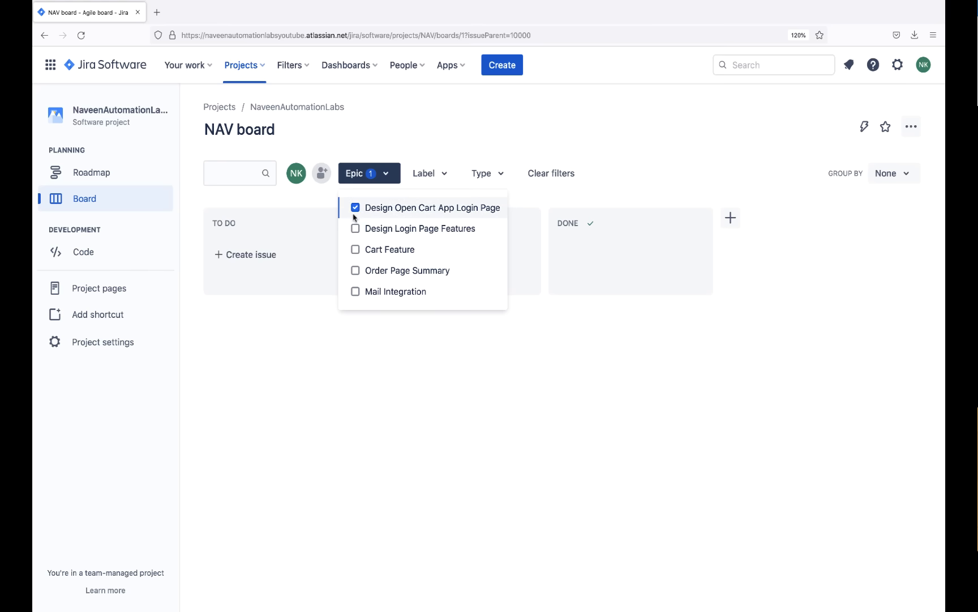
{"action": "left_click", "coordinate": [355, 207]}
{"action": "left_click", "coordinate": [356, 229]}
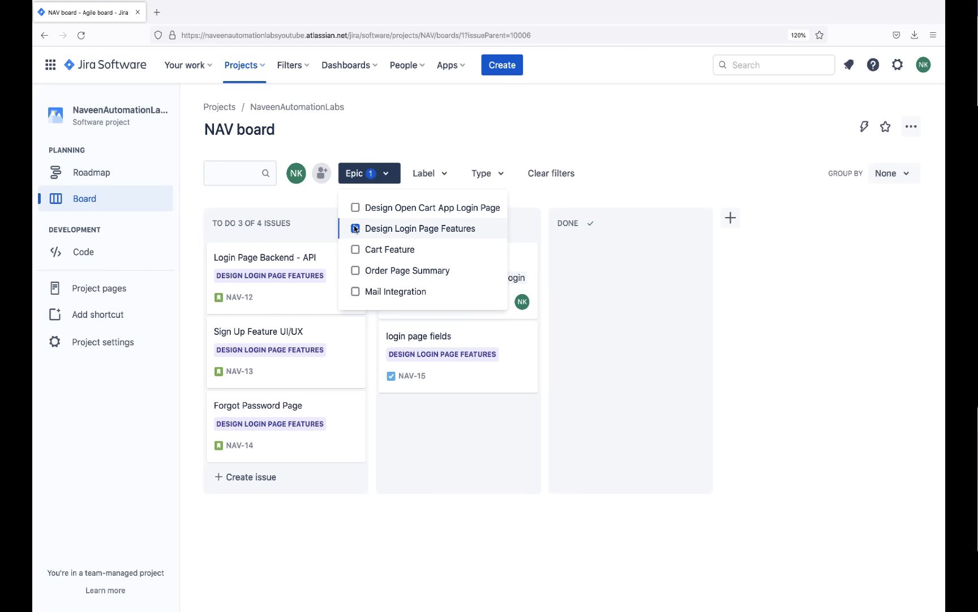
{"action": "left_click", "coordinate": [447, 463]}
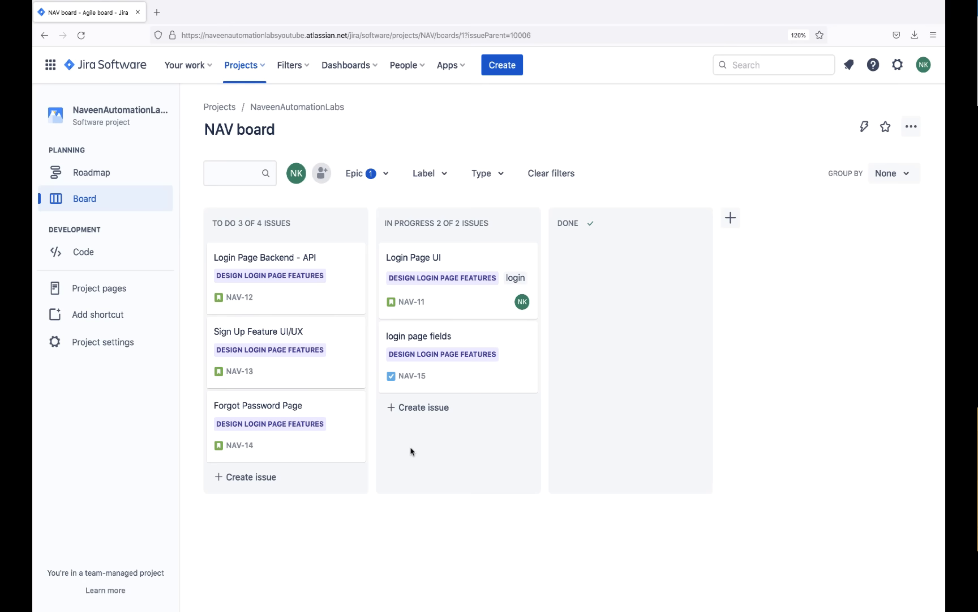
Create a Task named "Login Page Test cases design - QA" in the In Progress column.
{"action": "left_click", "coordinate": [423, 409]}
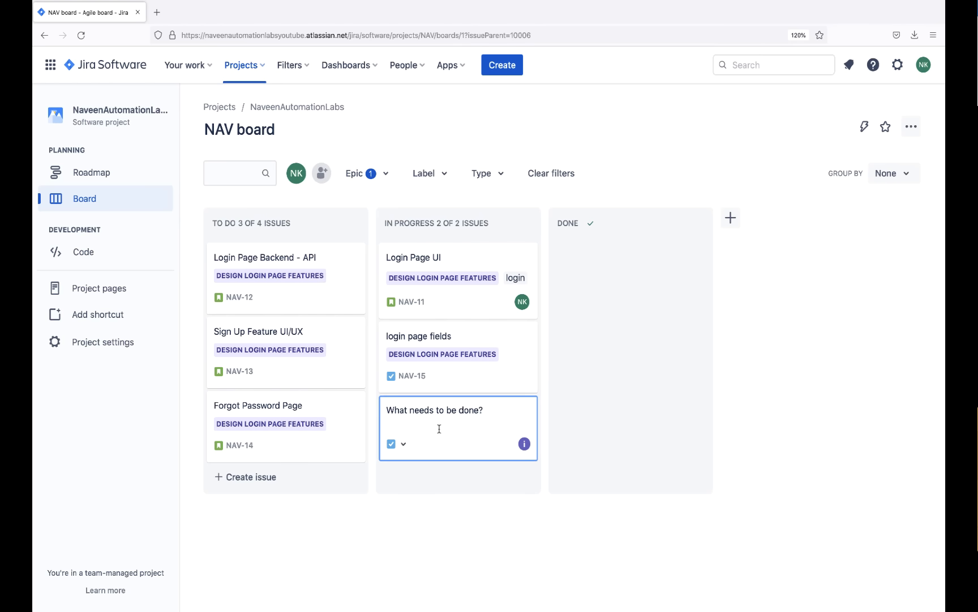
{"action": "type", "text": "Login Page Test cases design"}
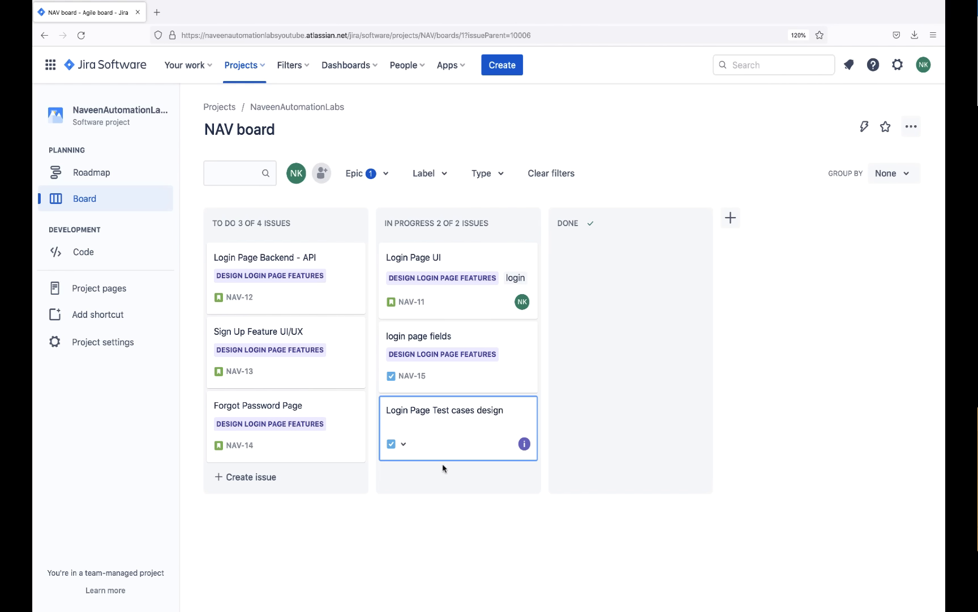
{"action": "type", "text": " - QA"}
{"action": "key", "text": "Return"}
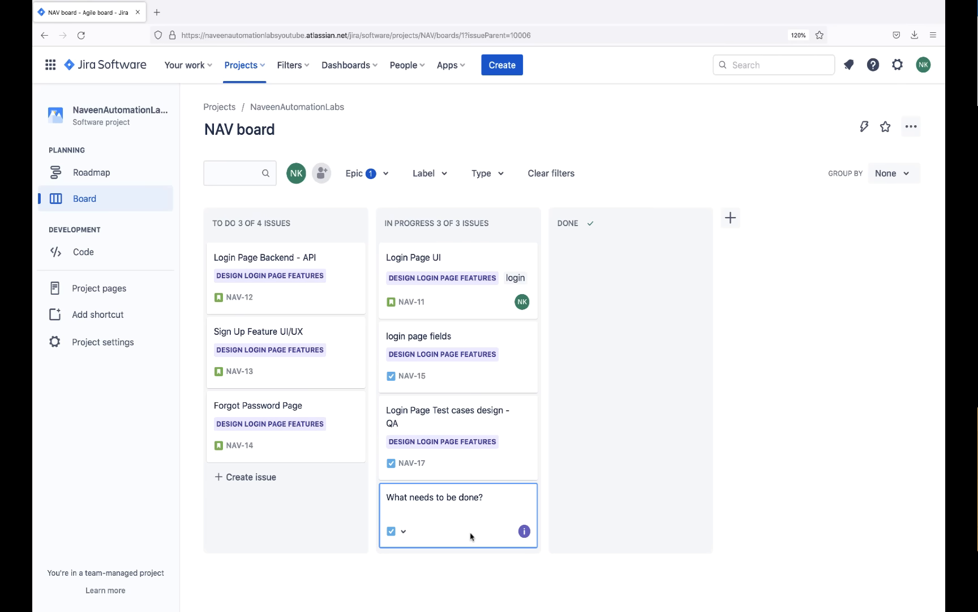
Create another In Progress Task named "Login Page - Automation Tests - QA".
{"action": "left_click", "coordinate": [401, 531]}
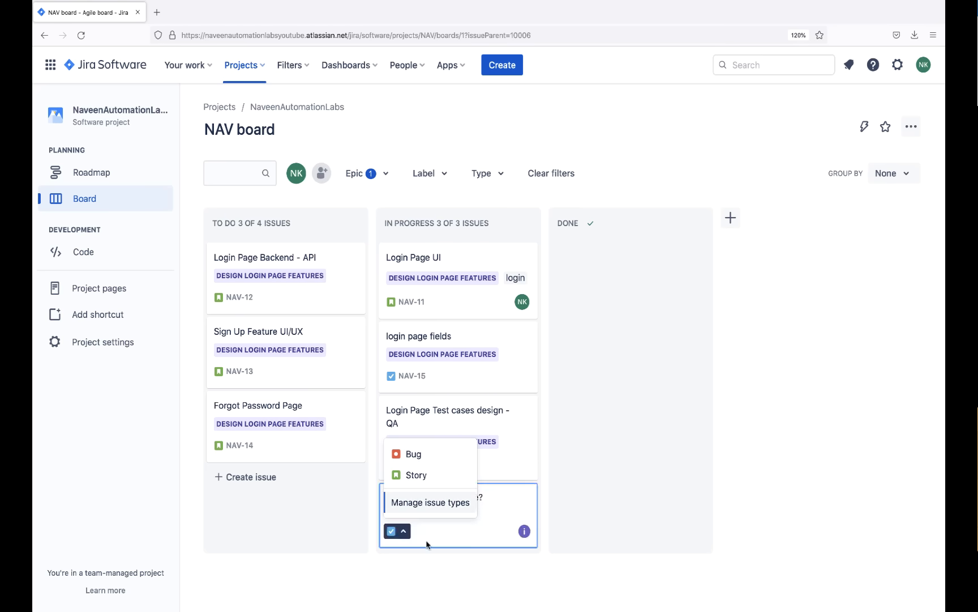
{"action": "left_click", "coordinate": [418, 584]}
{"action": "left_click", "coordinate": [435, 494]}
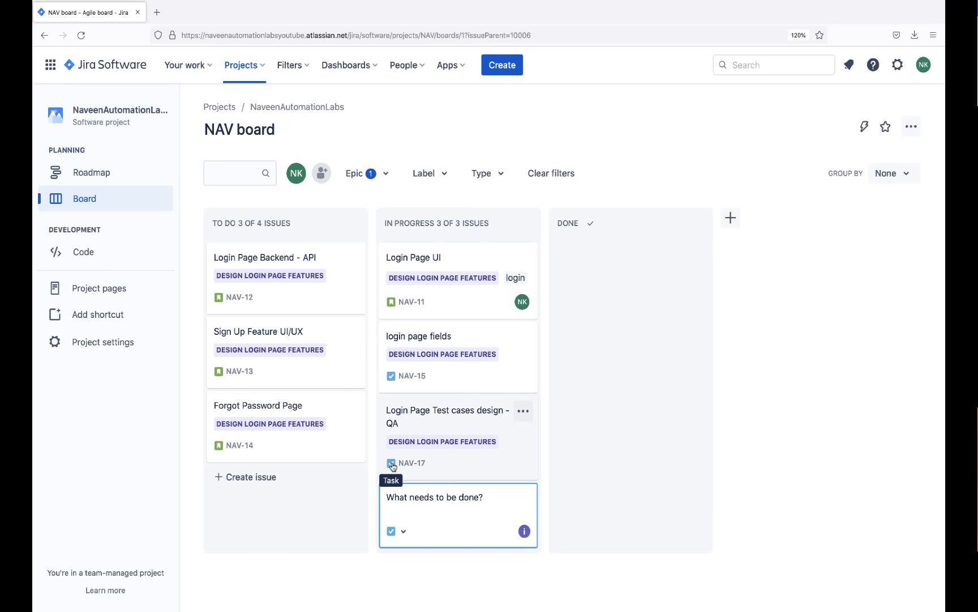
{"action": "type", "text": "Lo"}
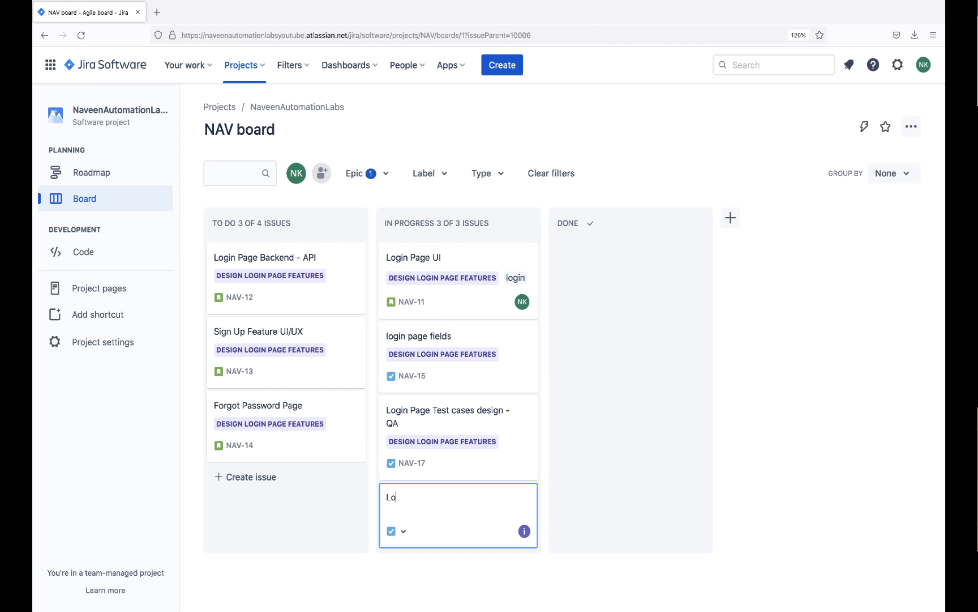
{"action": "type", "text": "gin Page - Automation Tests - "}
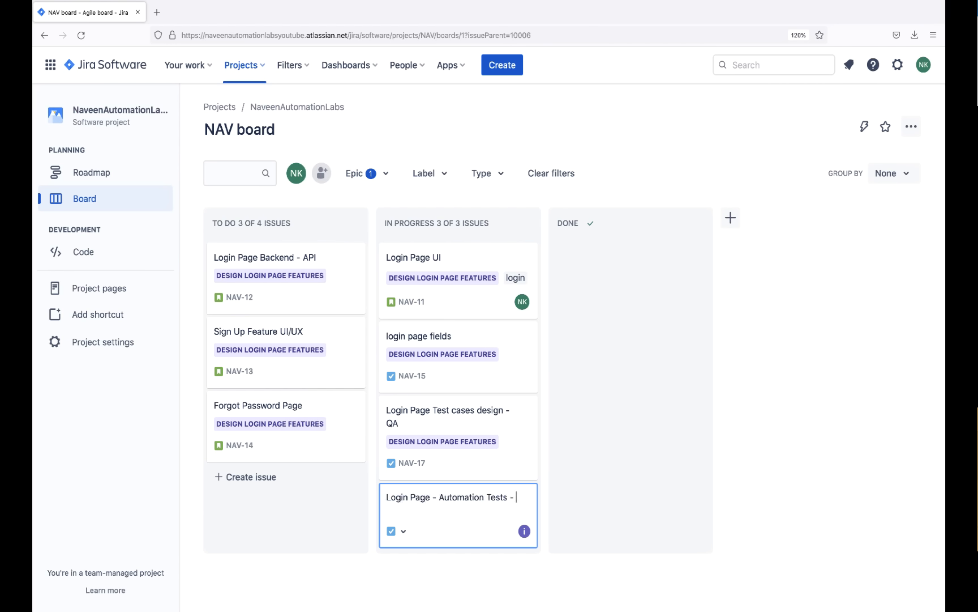
{"action": "type", "text": "QA"}
{"action": "key", "text": "Return"}
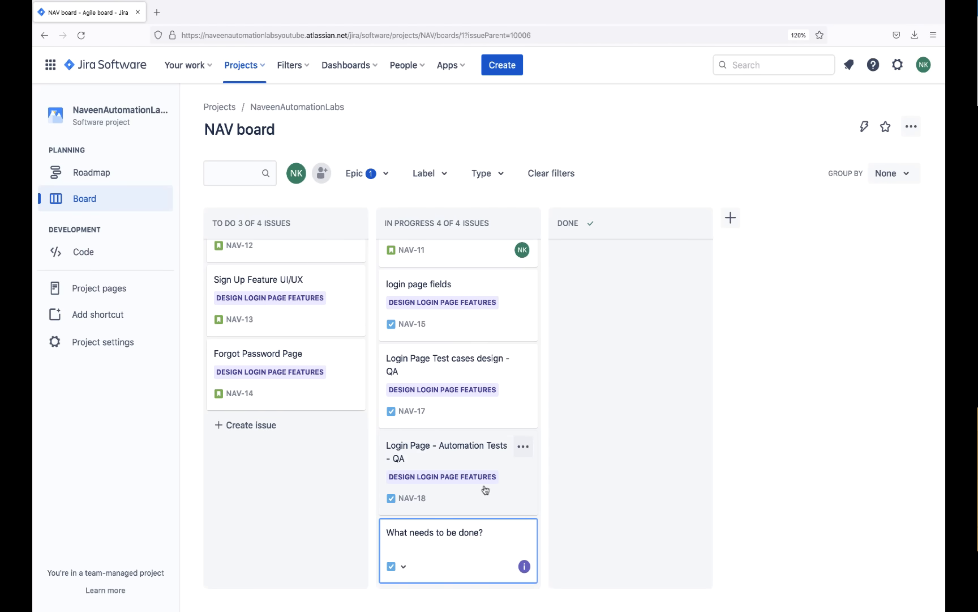
Move the Login Page Test cases design - QA, Login Page UI and login page fields cards from In Progress to Done.
{"action": "scroll", "coordinate": [485, 489], "scroll_direction": "up", "scroll_amount": 2}
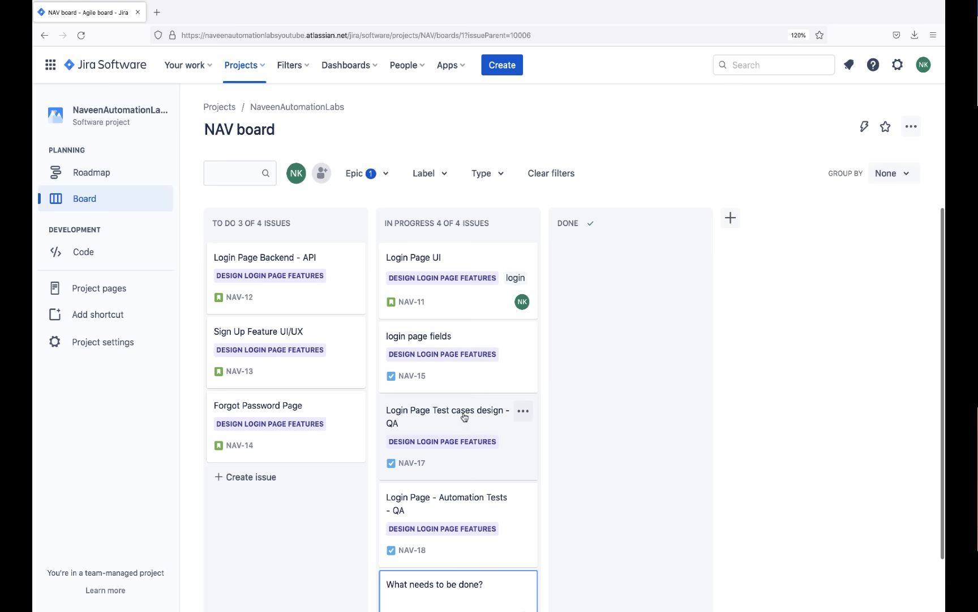
{"action": "left_click_drag", "start_coordinate": [465, 417], "coordinate": [644, 382]}
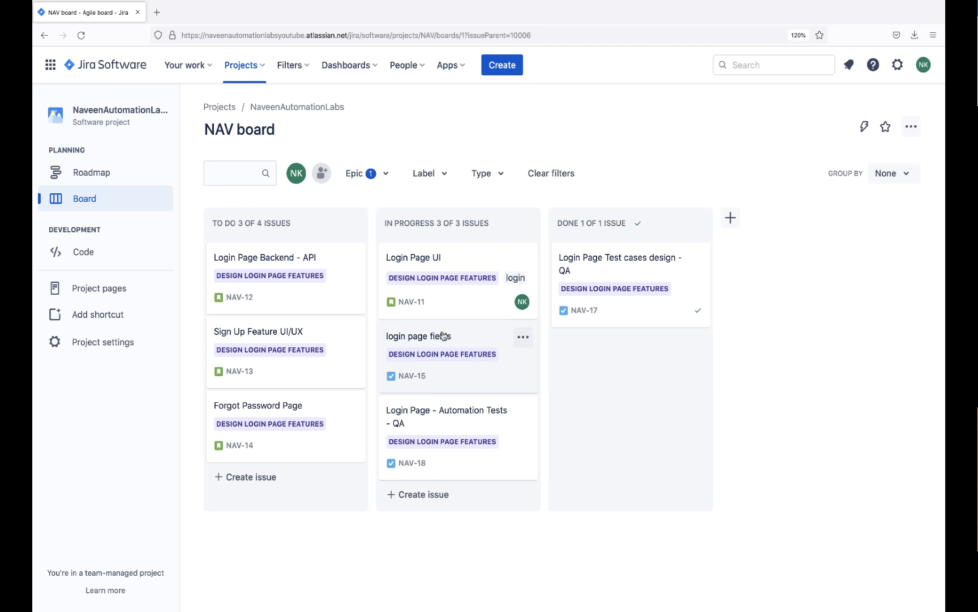
{"action": "left_click_drag", "start_coordinate": [444, 256], "coordinate": [620, 255]}
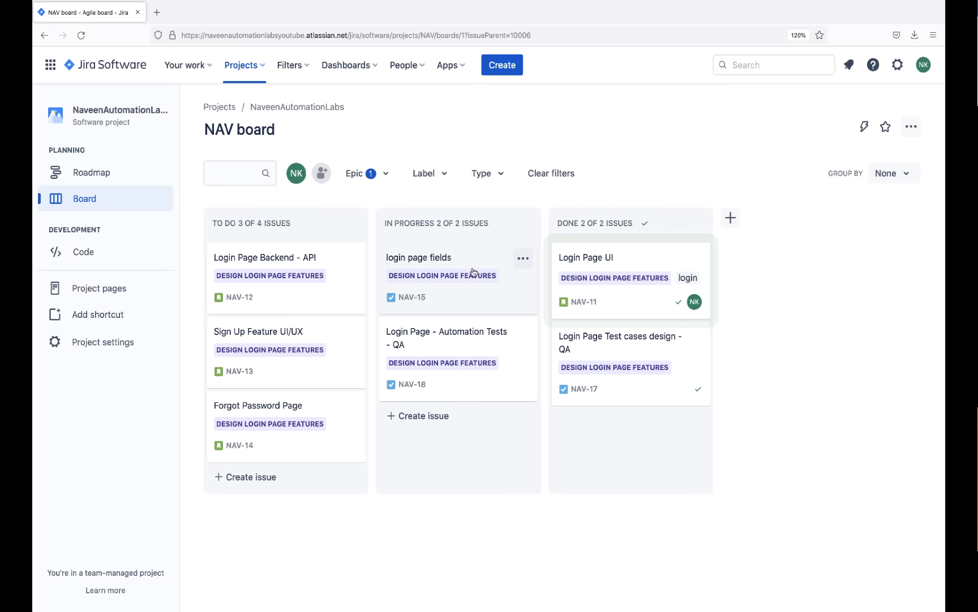
{"action": "left_click_drag", "start_coordinate": [442, 260], "coordinate": [627, 268]}
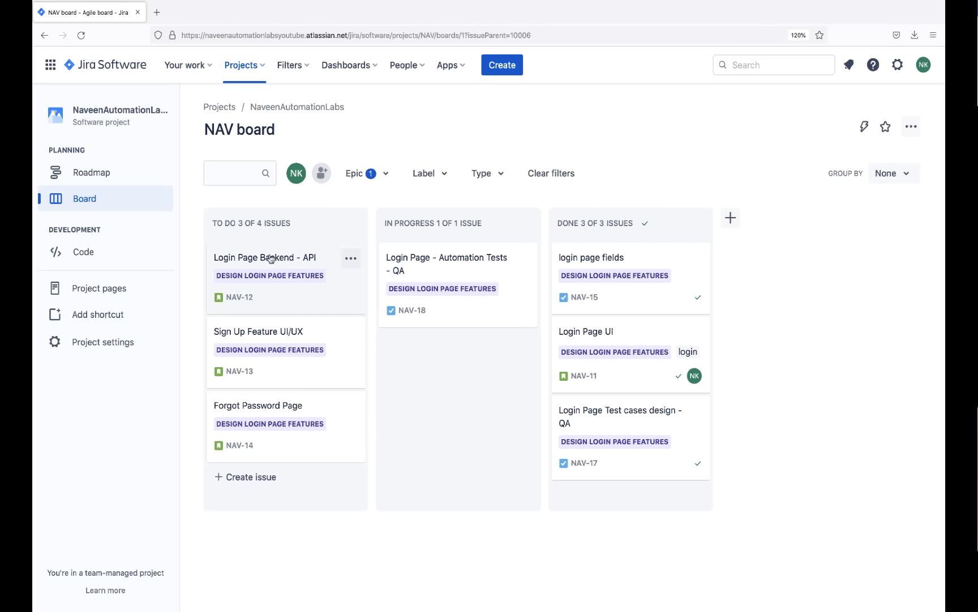
Move the Login Page Backend - API story to In Progress below the automation tests task and look over its available actions.
{"action": "left_click_drag", "start_coordinate": [275, 259], "coordinate": [436, 354]}
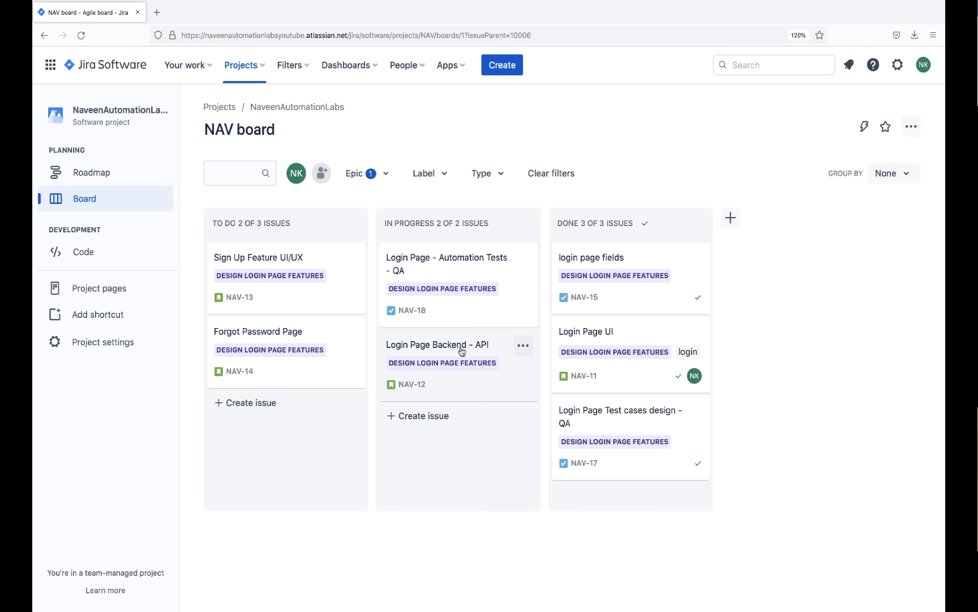
{"action": "left_click", "coordinate": [523, 346]}
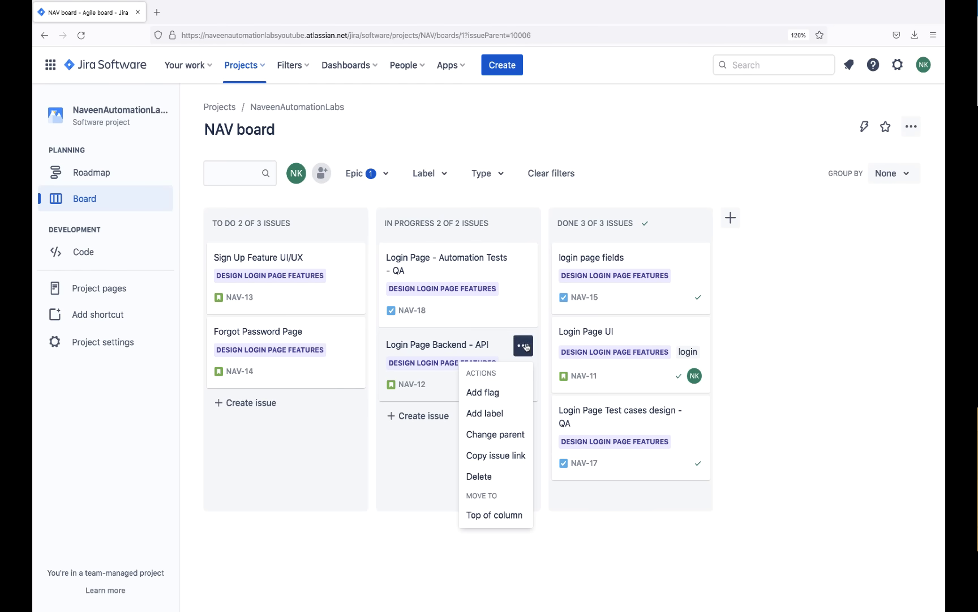
{"action": "left_click", "coordinate": [393, 439]}
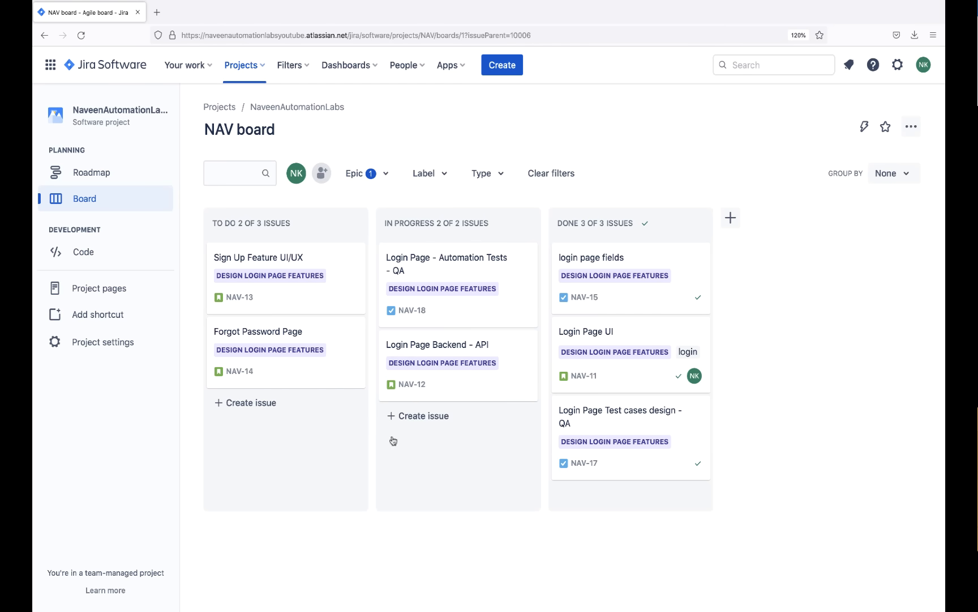
Add the comment "blocked due to ums team" to the Login Page Backend - API story.
{"action": "left_click", "coordinate": [432, 340]}
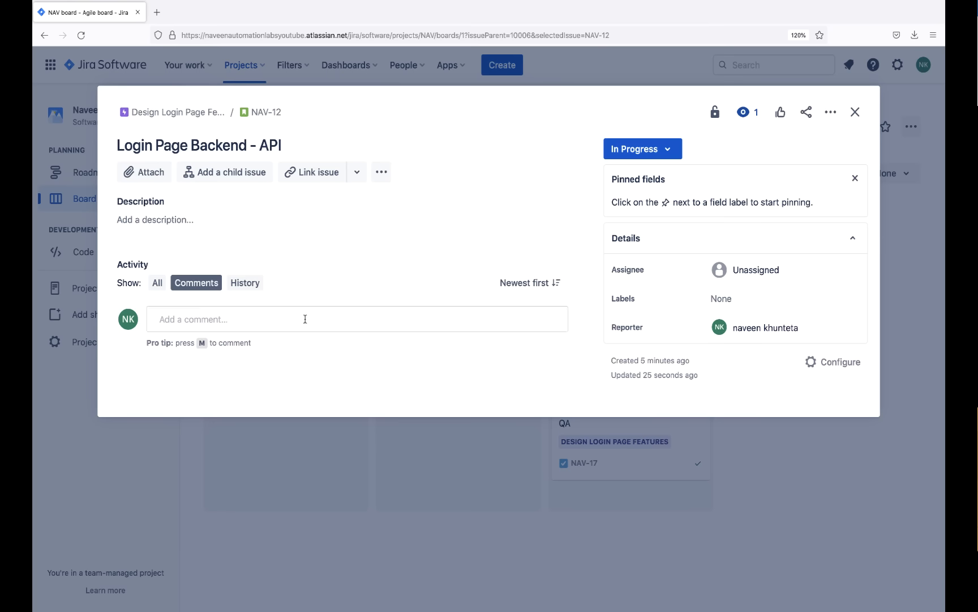
{"action": "left_click", "coordinate": [278, 319]}
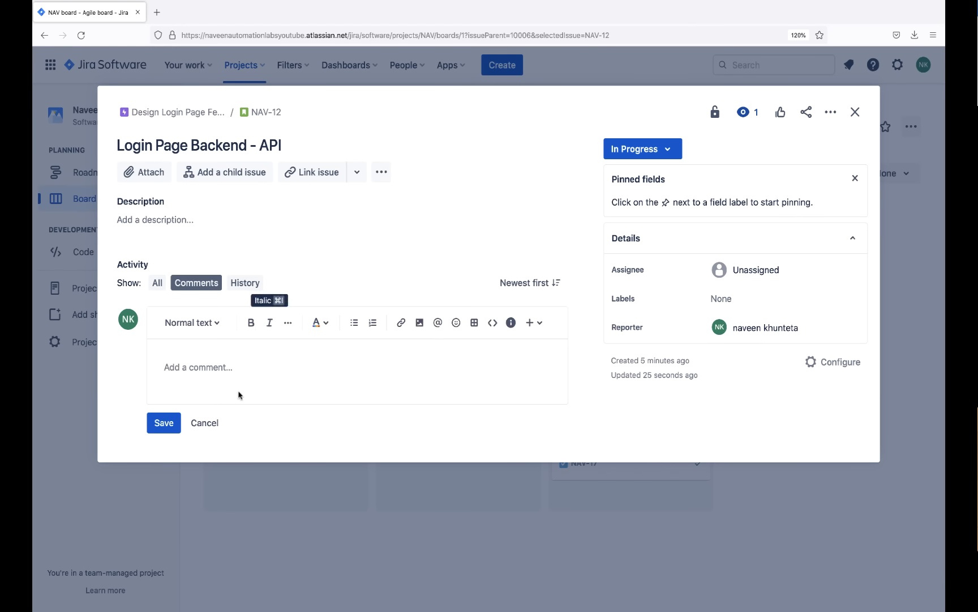
{"action": "type", "text": "b"}
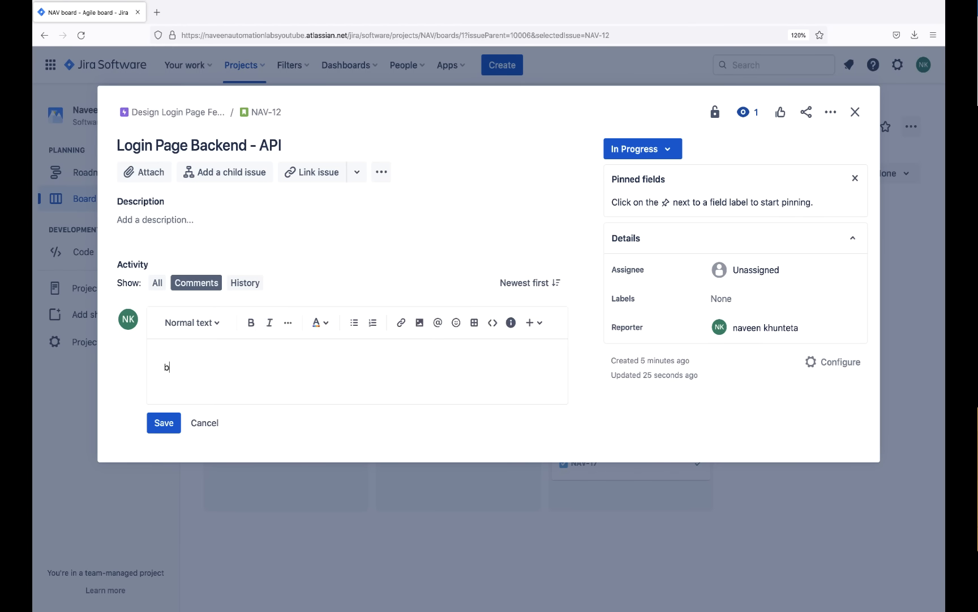
{"action": "type", "text": "locked due to ums team"}
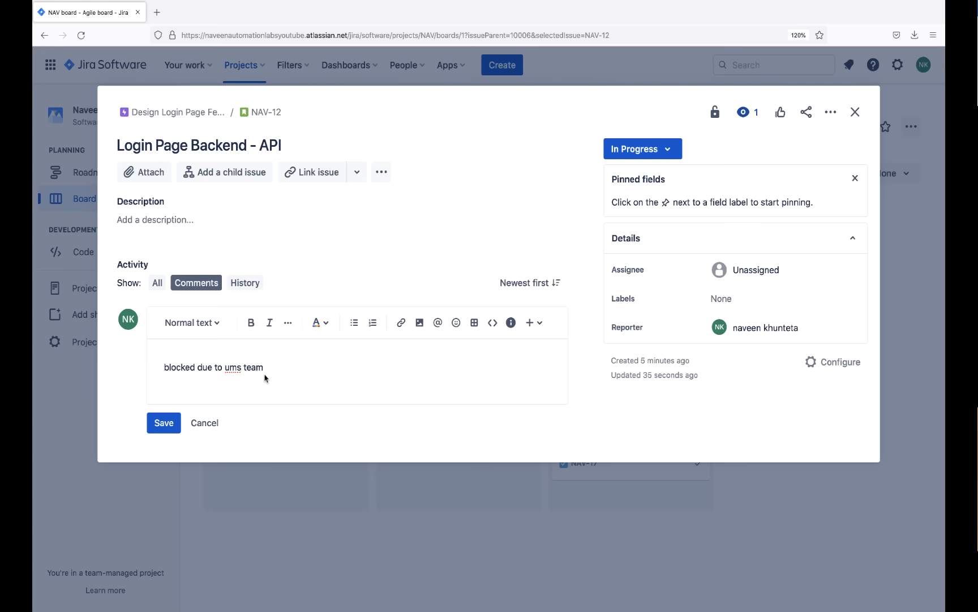
{"action": "left_click", "coordinate": [164, 422]}
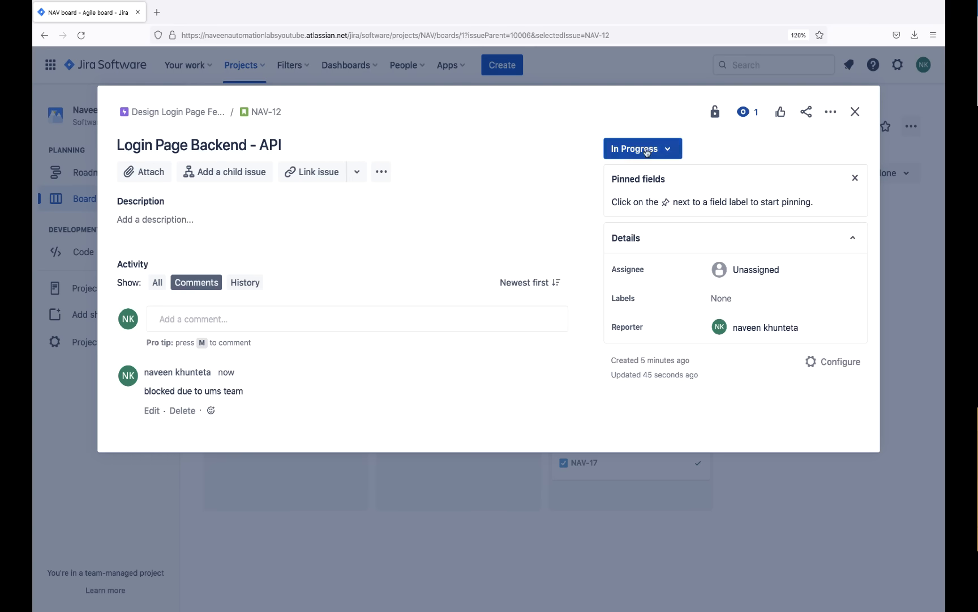
Start the story's description with the line "develop apis for login page" followed by the line "/post user".
{"action": "left_click", "coordinate": [223, 221]}
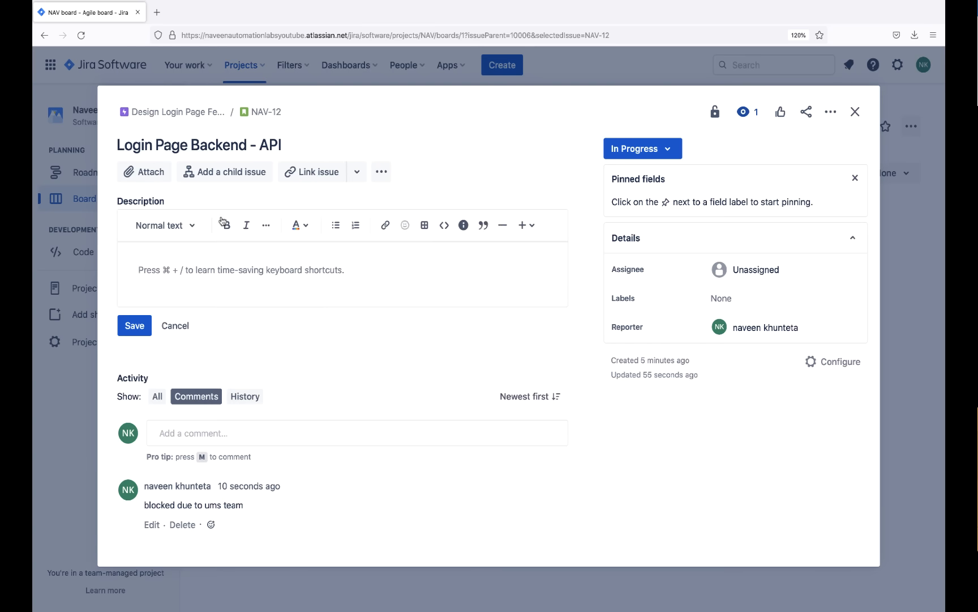
{"action": "triple_click", "coordinate": [209, 145]}
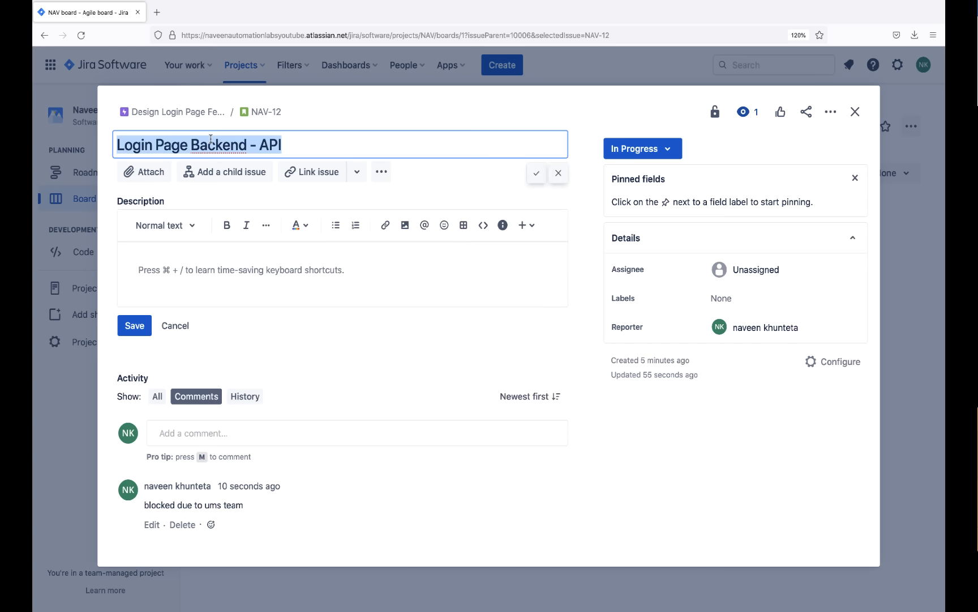
{"action": "left_click", "coordinate": [194, 268]}
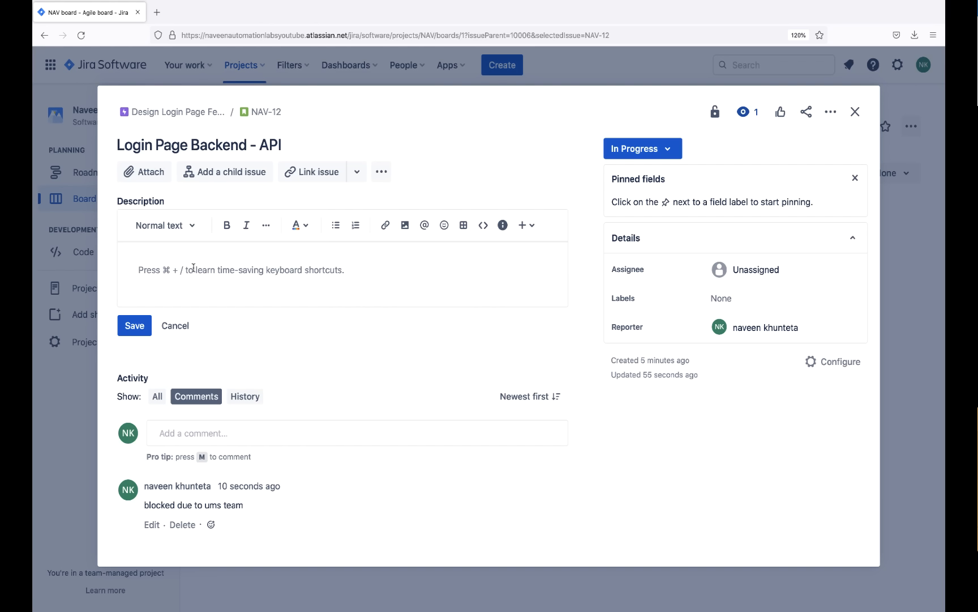
{"action": "type", "text": "develo"}
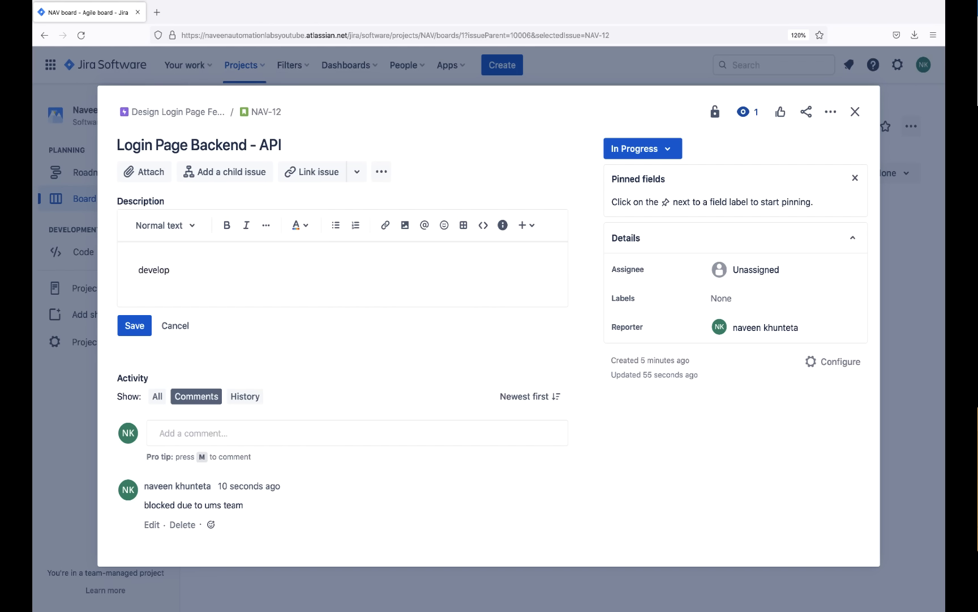
{"action": "type", "text": "p apis for"}
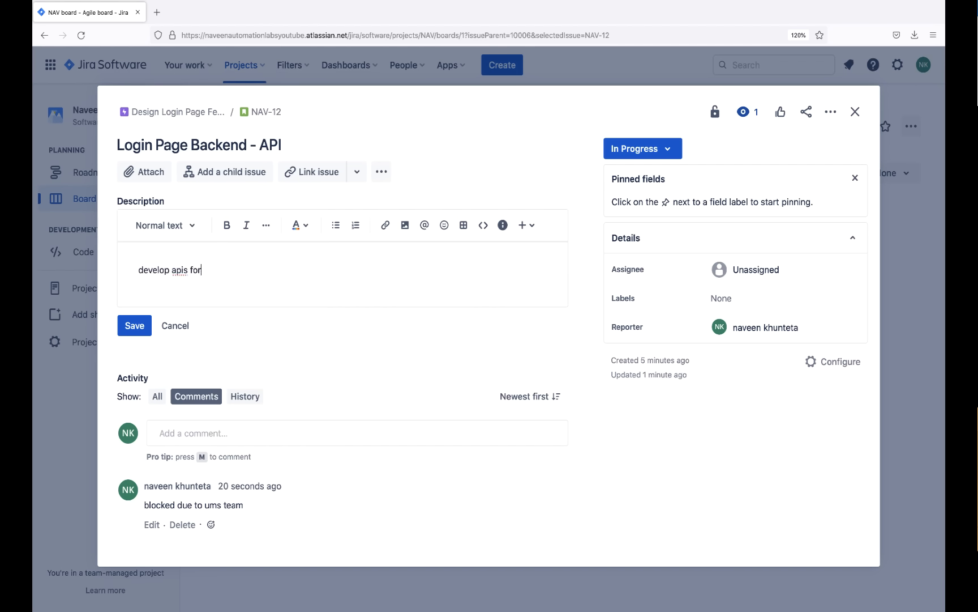
{"action": "type", "text": " login page"}
{"action": "key", "text": "Return"}
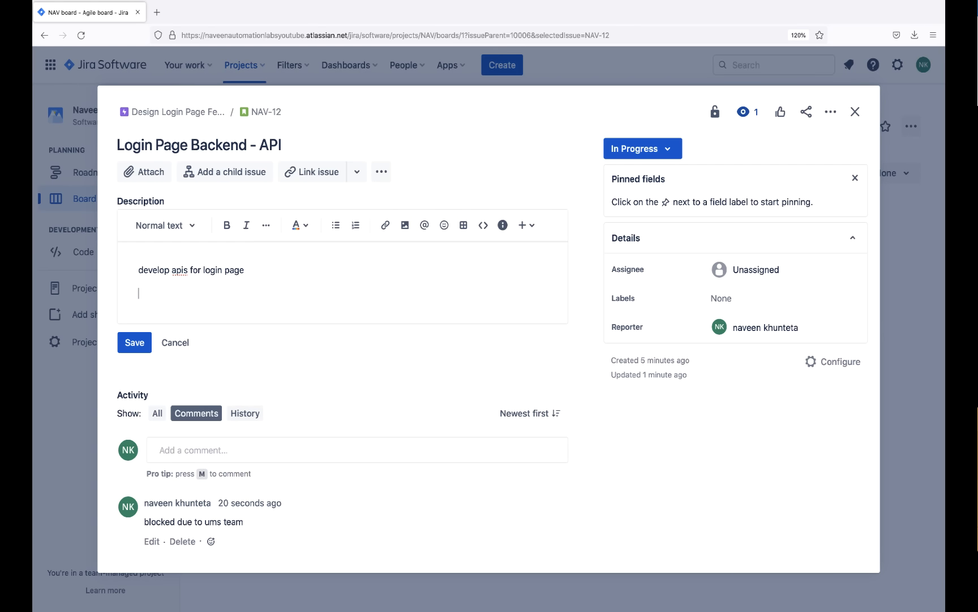
{"action": "type", "text": "/"}
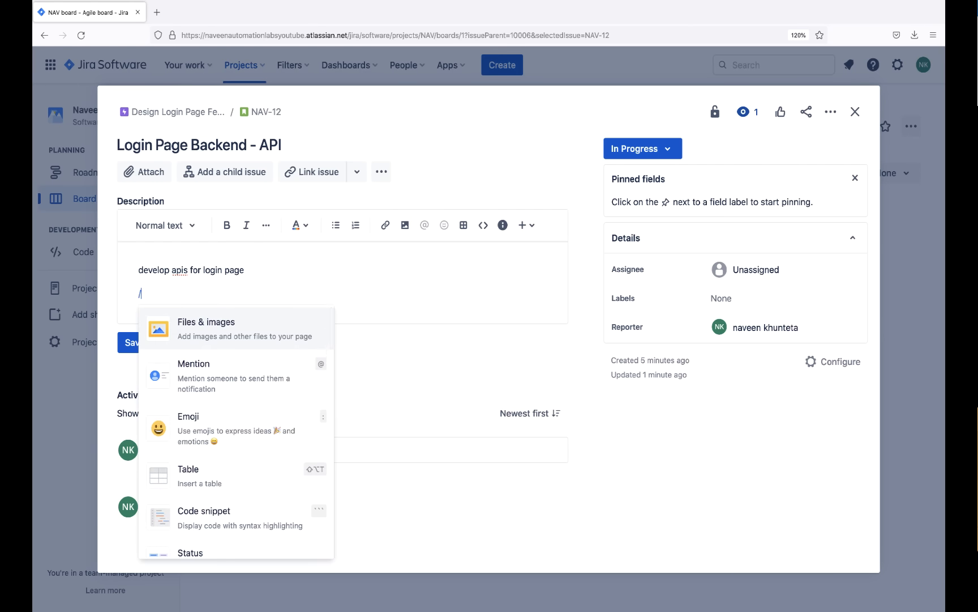
{"action": "type", "text": "post"}
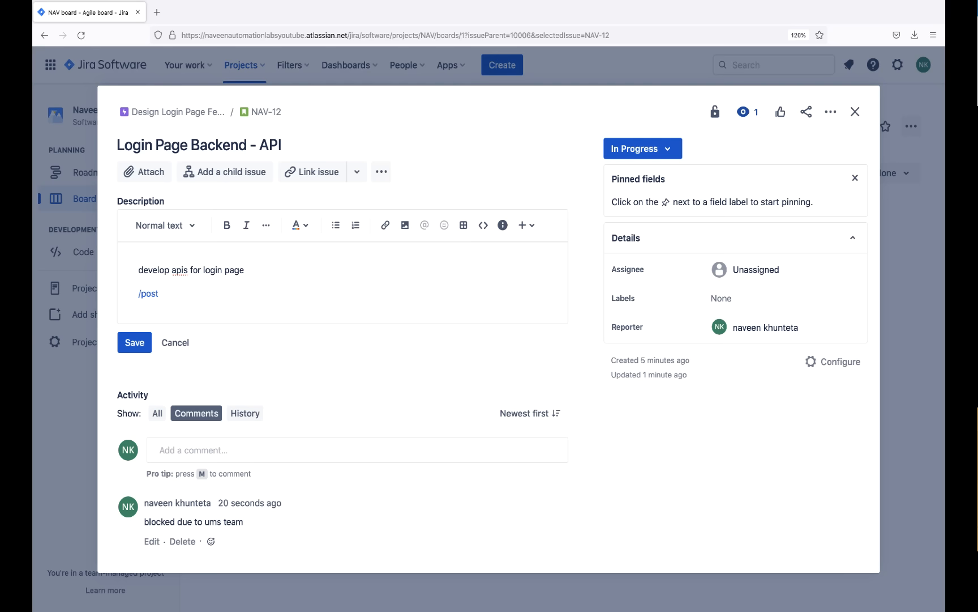
{"action": "type", "text": " user"}
{"action": "key", "text": "Return"}
{"action": "type", "text": "/g"}
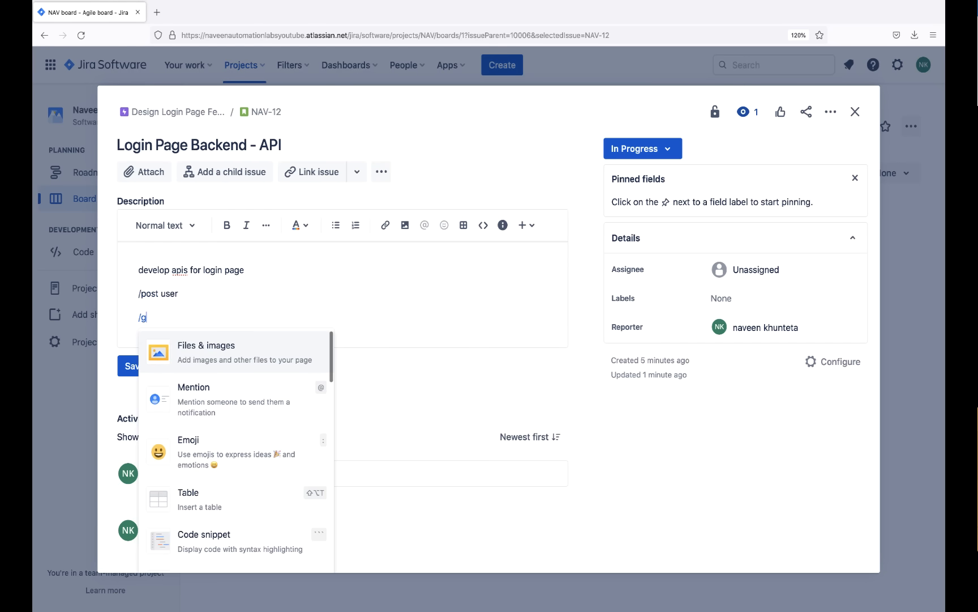
{"action": "type", "text": "et use"}
{"action": "key", "text": "BackSpace"}
{"action": "key", "text": "BackSpace"}
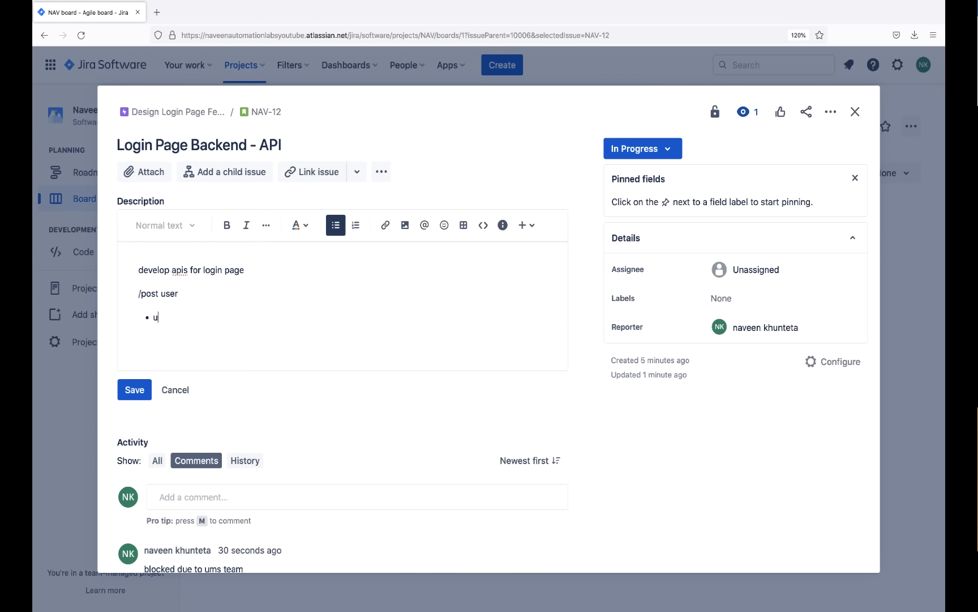
{"action": "key", "text": "BackSpace"}
{"action": "key", "text": "BackSpace"}
{"action": "type", "text": "/ge"}
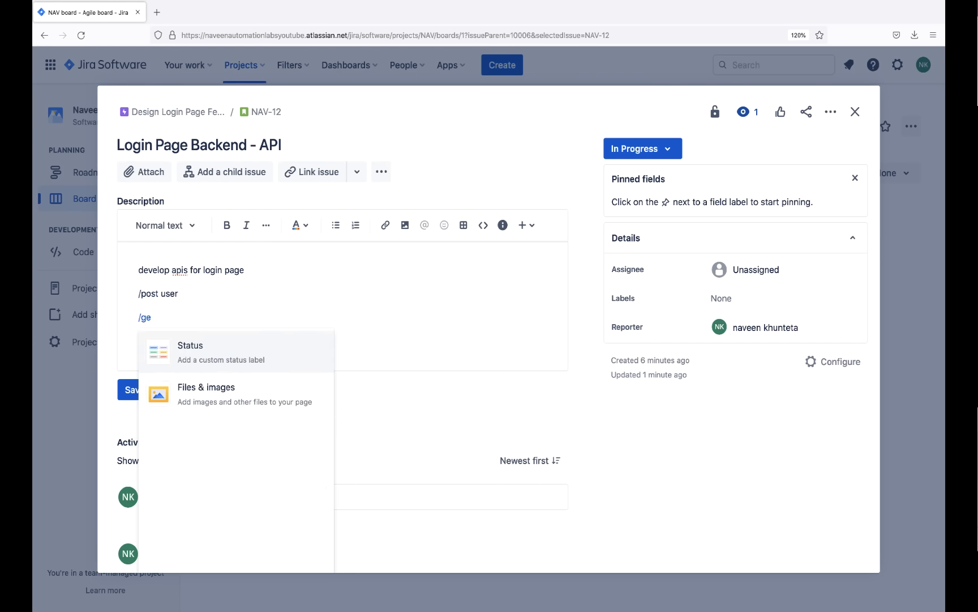
{"action": "type", "text": "t"}
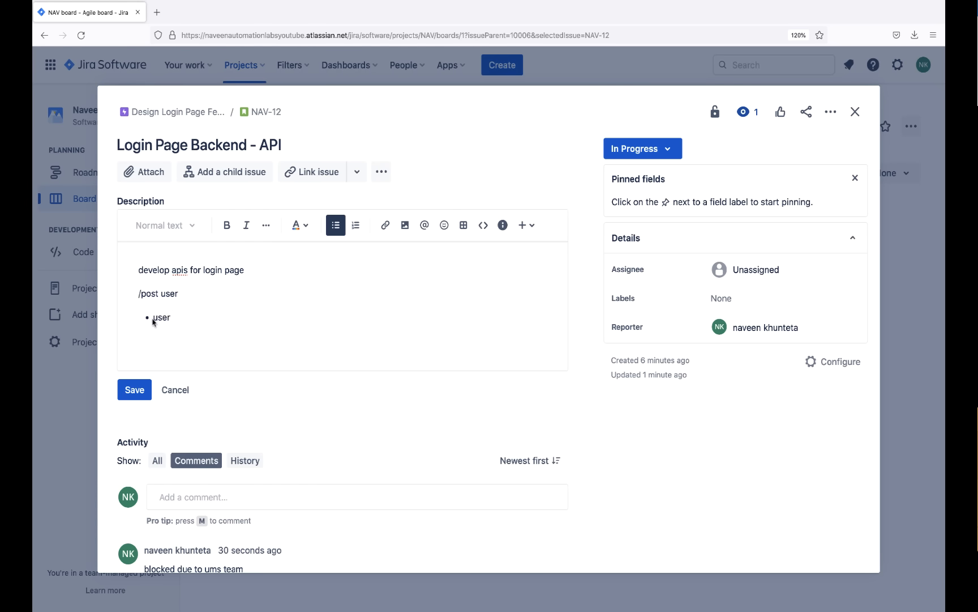
{"action": "type", "text": " /get"}
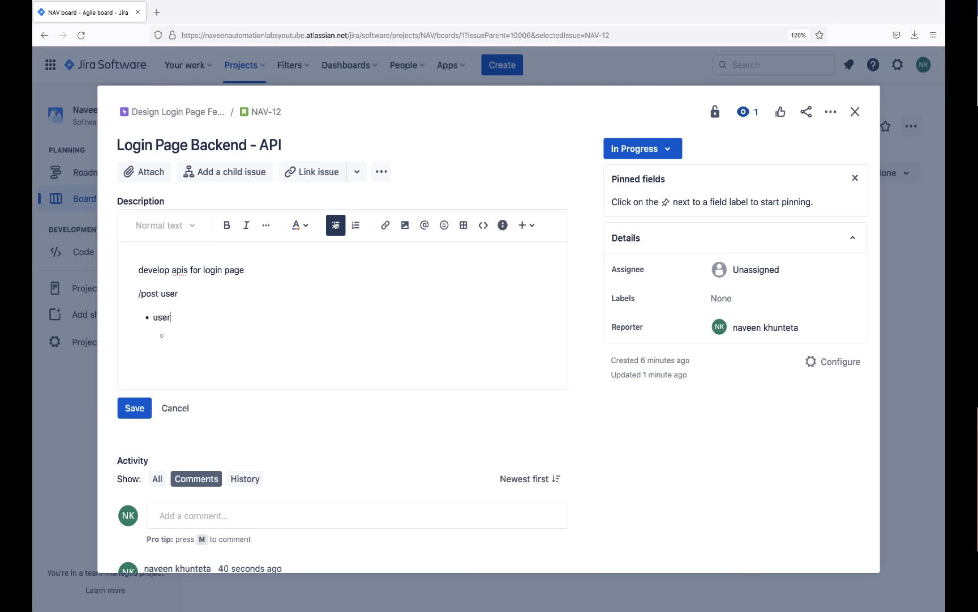
{"action": "left_click_drag", "start_coordinate": [179, 316], "coordinate": [146, 317]}
{"action": "key", "text": "BackSpace"}
{"action": "key", "text": "BackSpace"}
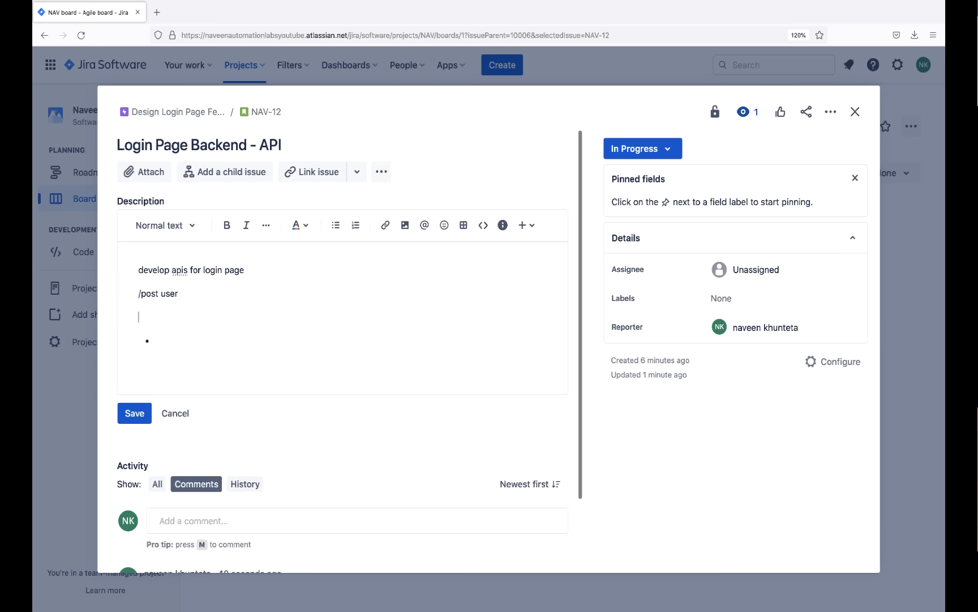
{"action": "key", "text": "BackSpace"}
{"action": "key", "text": "Return"}
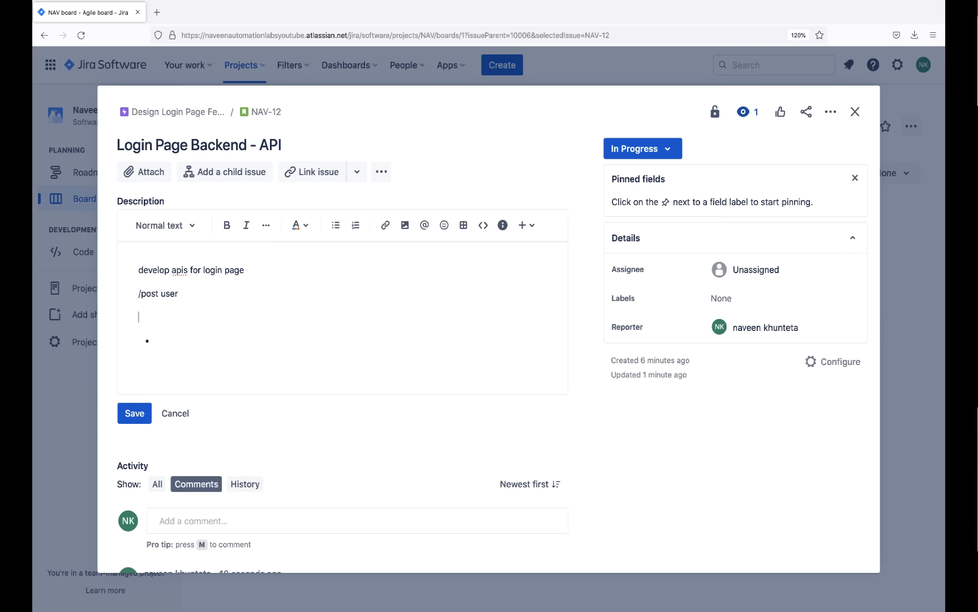
{"action": "type", "text": "- /get "}
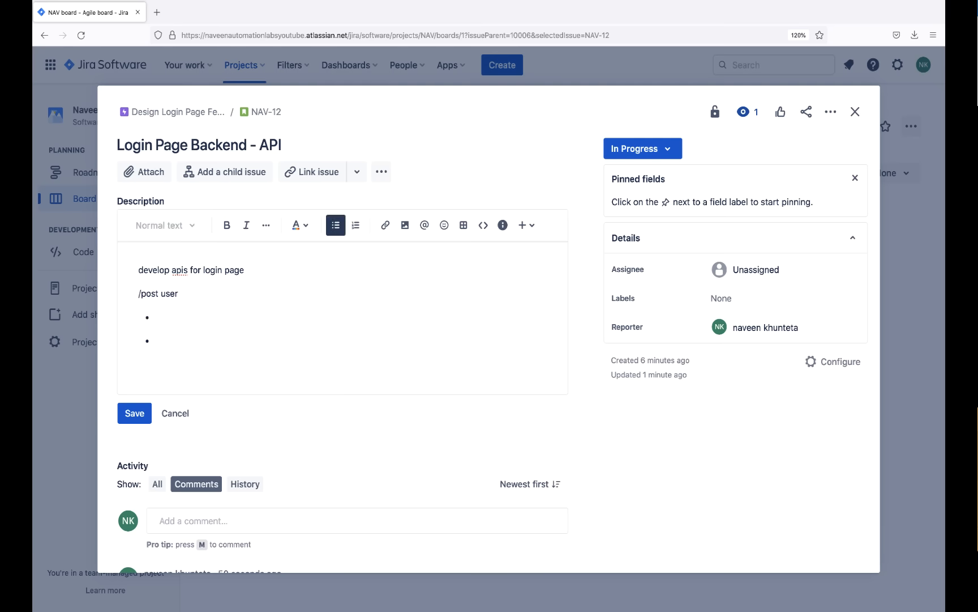
{"action": "type", "text": "user"}
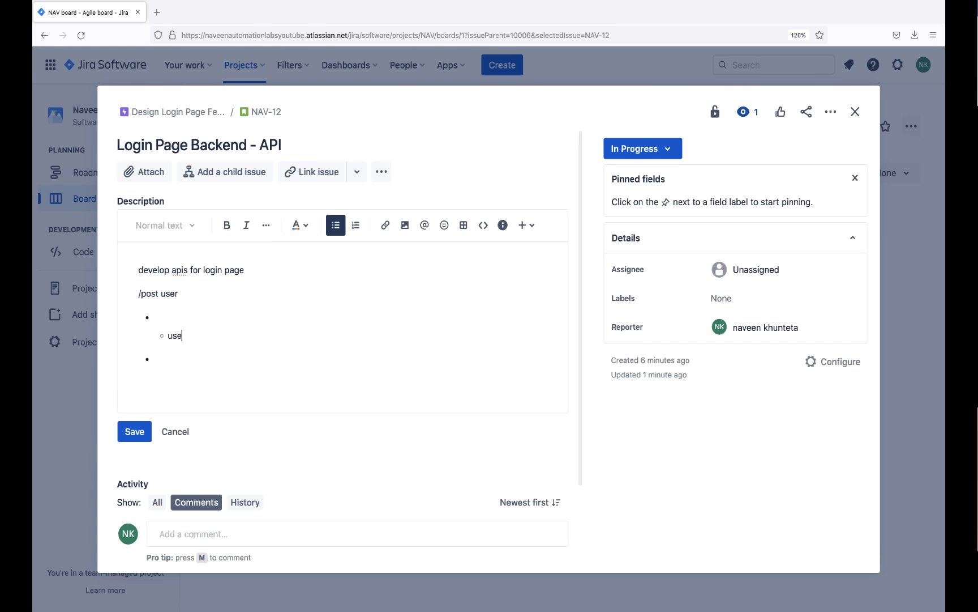
{"action": "key", "text": "BackSpace"}
{"action": "key", "text": "BackSpace"}
{"action": "key", "text": "BackSpace"}
{"action": "key", "text": "BackSpace"}
{"action": "key", "text": "BackSpace"}
{"action": "key", "text": "BackSpace"}
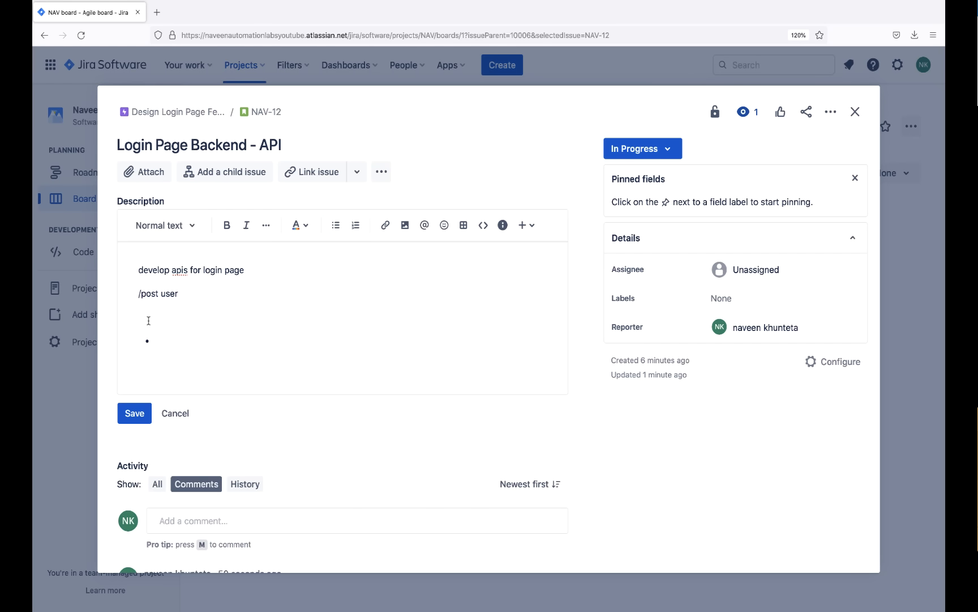
{"action": "left_click", "coordinate": [161, 339]}
{"action": "key", "text": "BackSpace"}
{"action": "key", "text": "BackSpace"}
{"action": "key", "text": "BackSpace"}
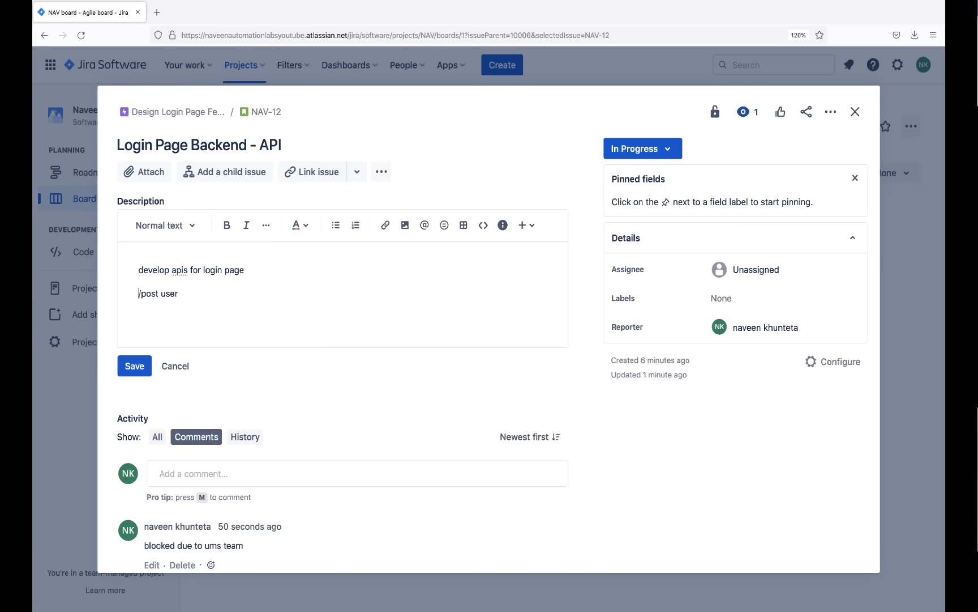
Turn the "/post user" line into numbered item "login/post user" and add a second item "login/get user".
{"action": "type", "text": "1. "}
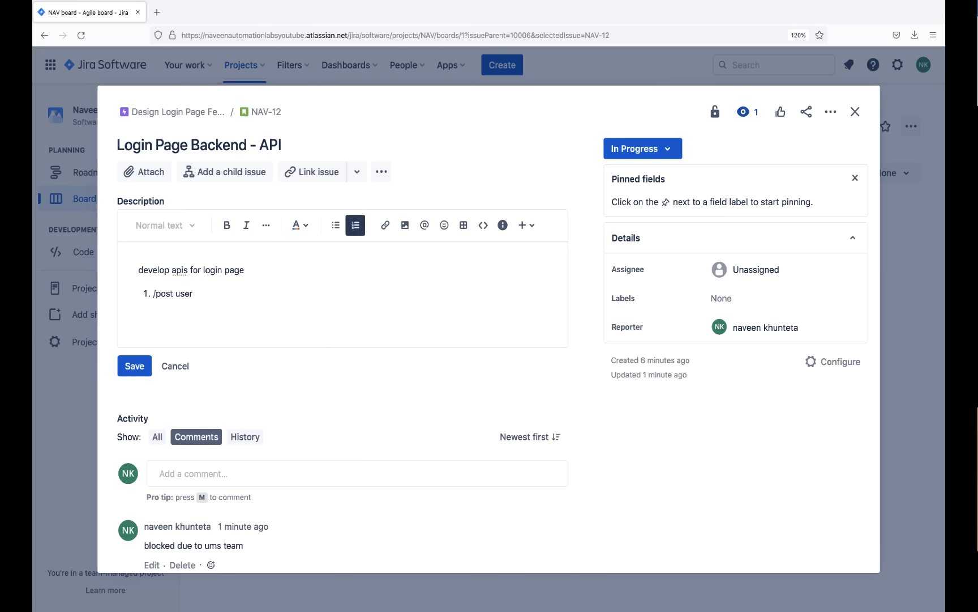
{"action": "type", "text": "login"}
{"action": "left_click", "coordinate": [226, 293]}
{"action": "key", "text": "Return"}
{"action": "type", "text": "login/"}
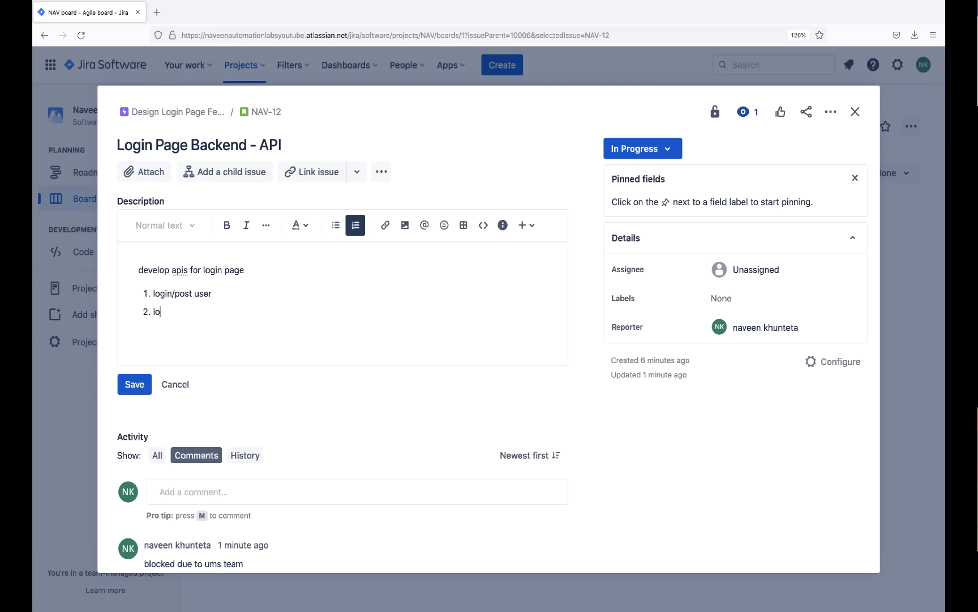
{"action": "key", "text": "BackSpace"}
{"action": "type", "text": "get user"}
Add numbered items "login/update user" and "login/delete user", save the description, and close the story.
{"action": "key", "text": "Return"}
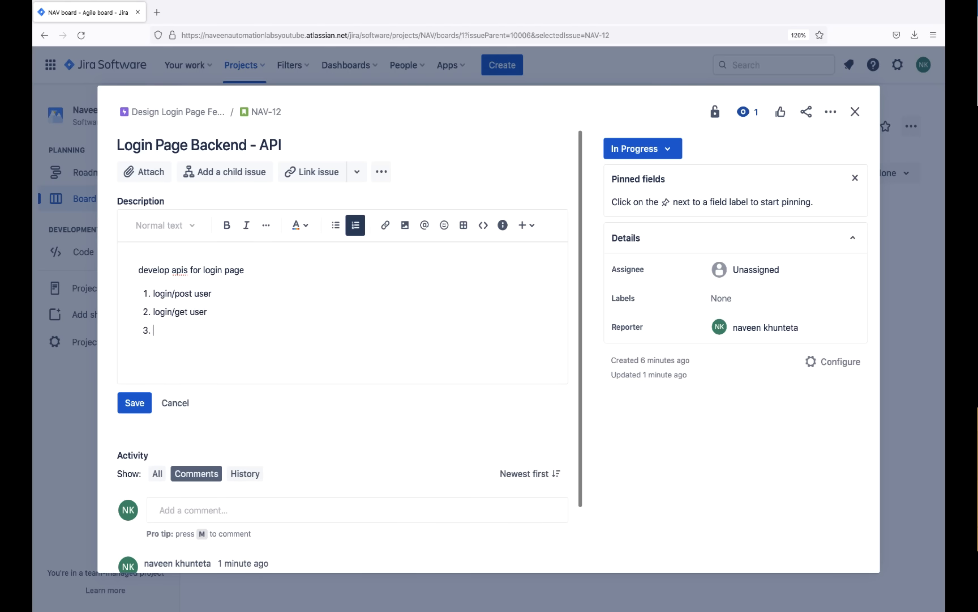
{"action": "type", "text": "/"}
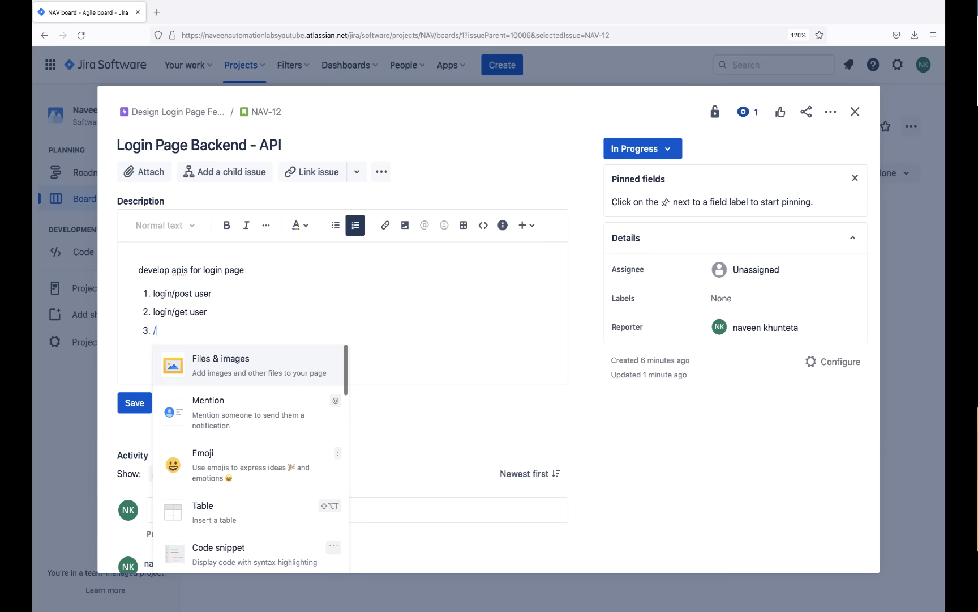
{"action": "type", "text": "login/update user"}
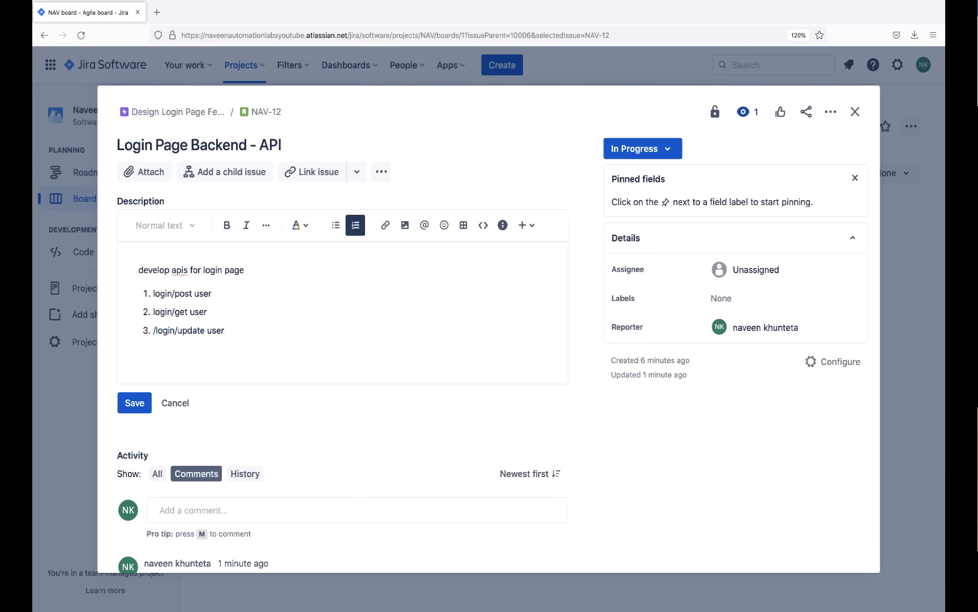
{"action": "key", "text": "Return"}
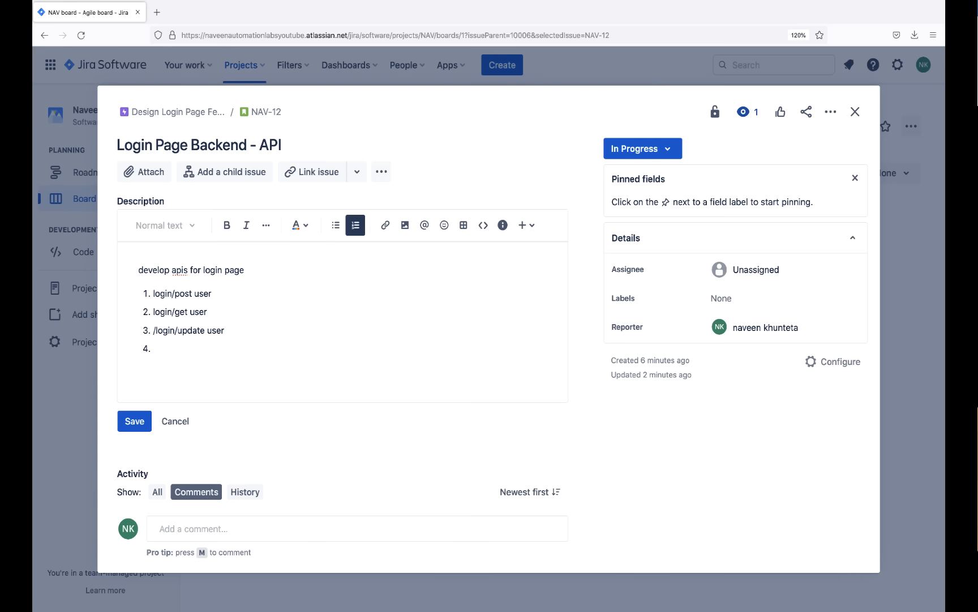
{"action": "type", "text": "login/delete user"}
{"action": "left_click", "coordinate": [157, 330]}
{"action": "key", "text": "BackSpace"}
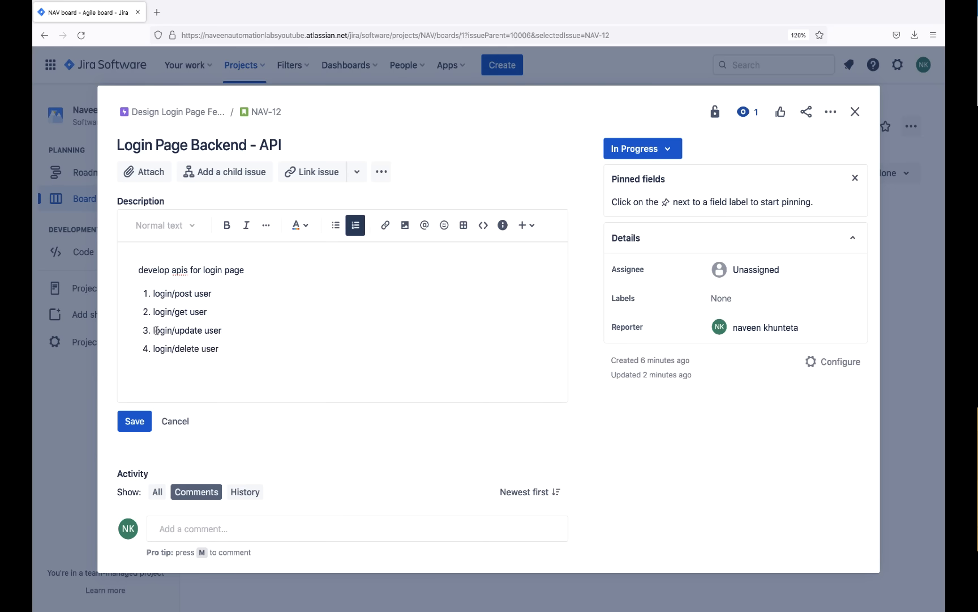
{"action": "left_click", "coordinate": [135, 422]}
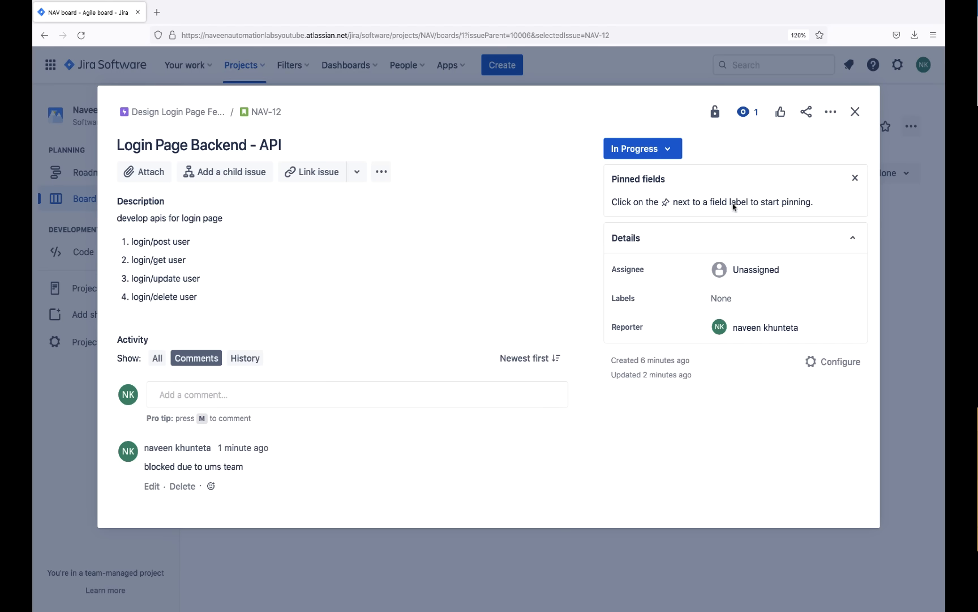
{"action": "left_click", "coordinate": [854, 112]}
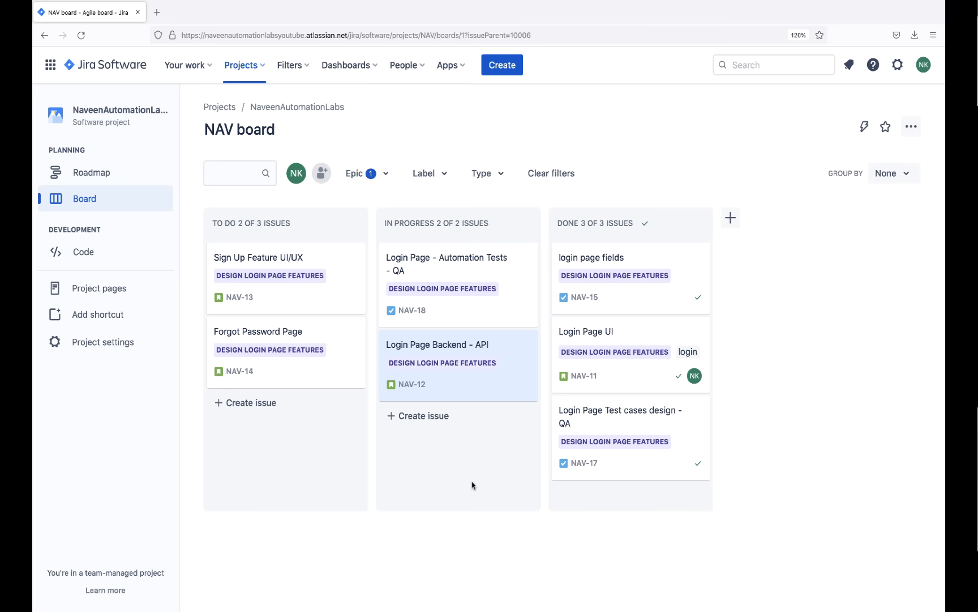
Add the comment "done, ready for QA" to the Login Page Backend - API story and set its status to Done.
{"action": "left_click", "coordinate": [441, 341]}
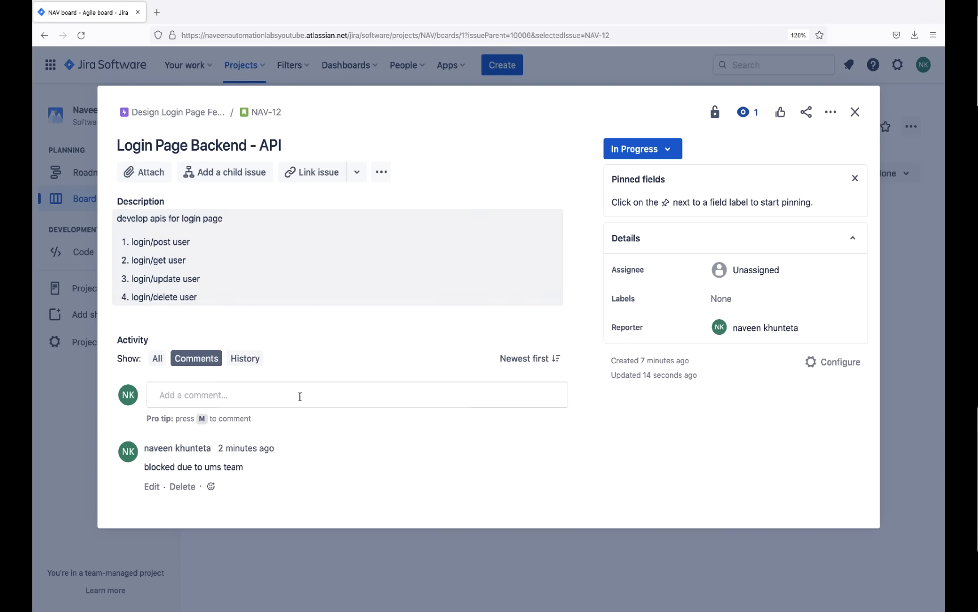
{"action": "left_click", "coordinate": [263, 397]}
{"action": "type", "text": "do"}
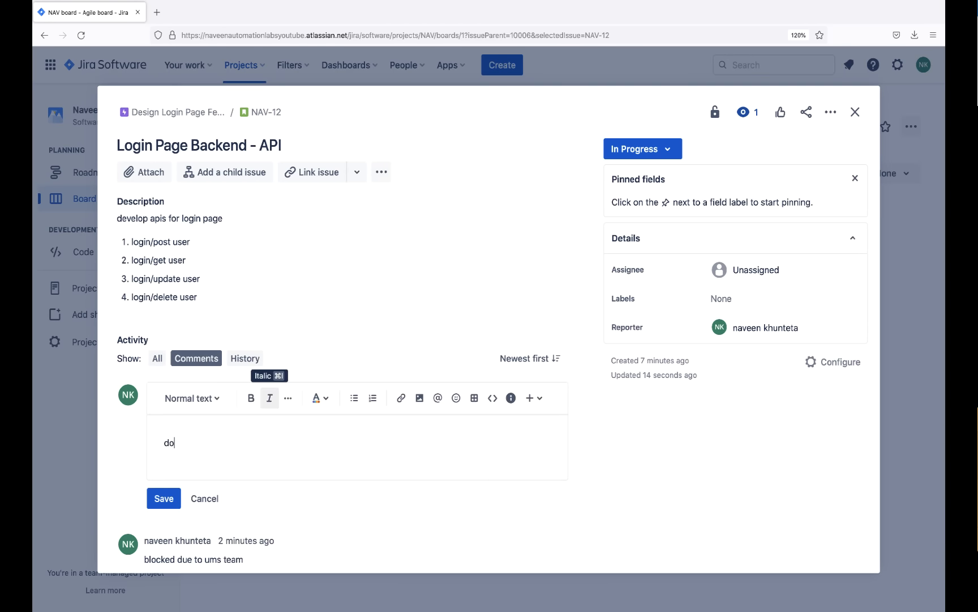
{"action": "type", "text": "ne, ready for QA"}
{"action": "left_click", "coordinate": [163, 498]}
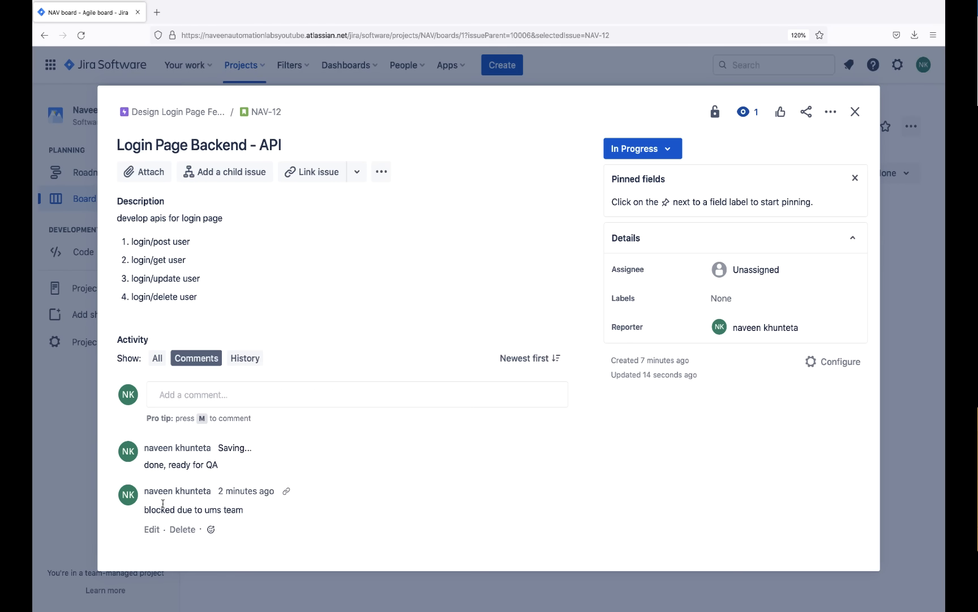
{"action": "left_click", "coordinate": [645, 157]}
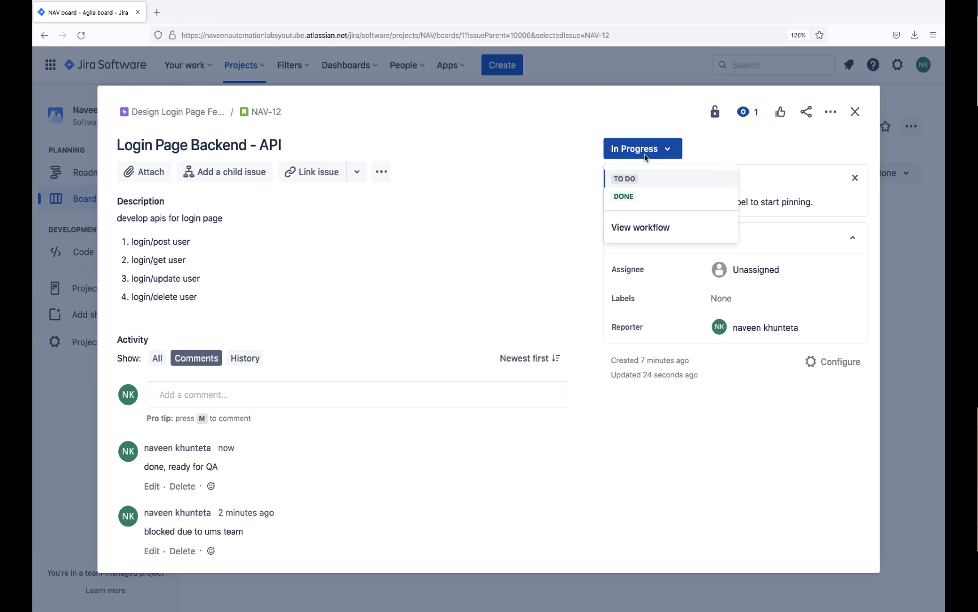
{"action": "left_click", "coordinate": [626, 196]}
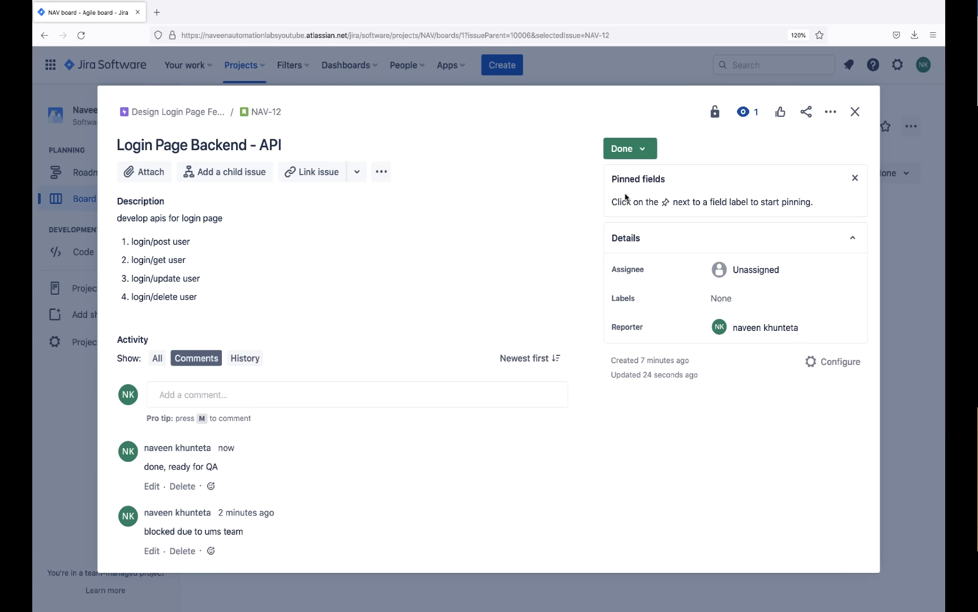
{"action": "left_click", "coordinate": [855, 111]}
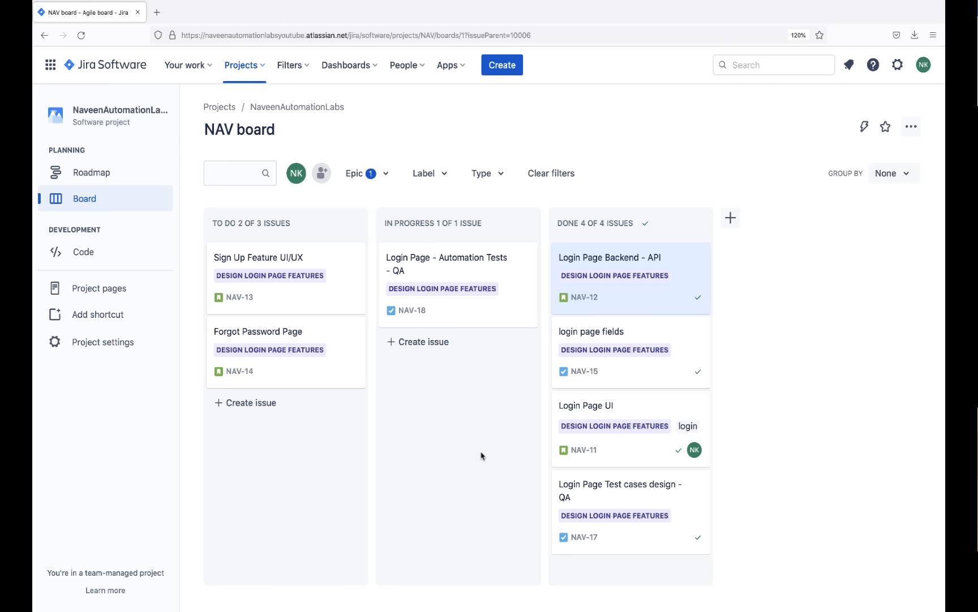
Create a task named "login page - API testing" in the In Progress column.
{"action": "left_click", "coordinate": [423, 342]}
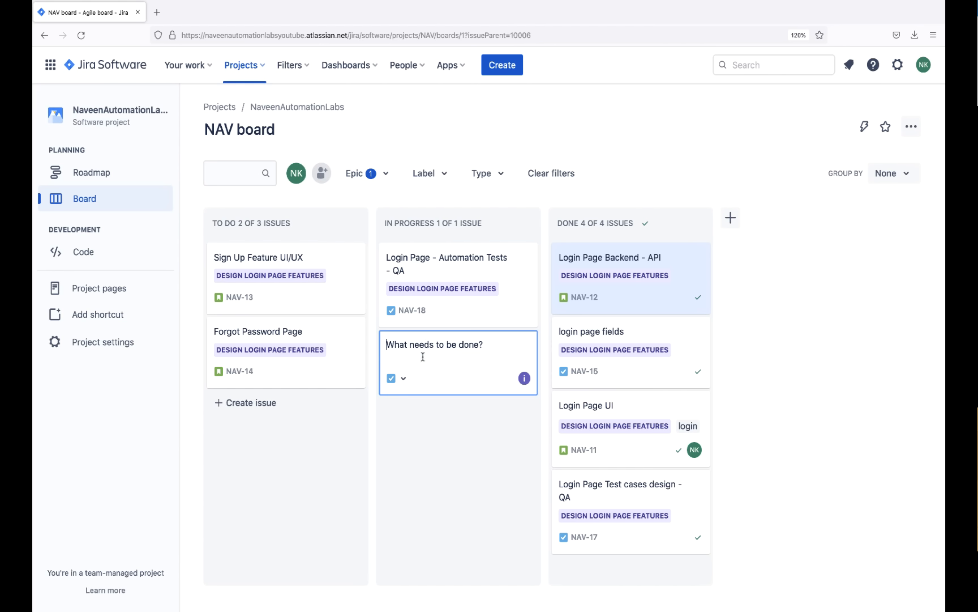
{"action": "type", "text": "I testing"}
{"action": "key", "text": "Return"}
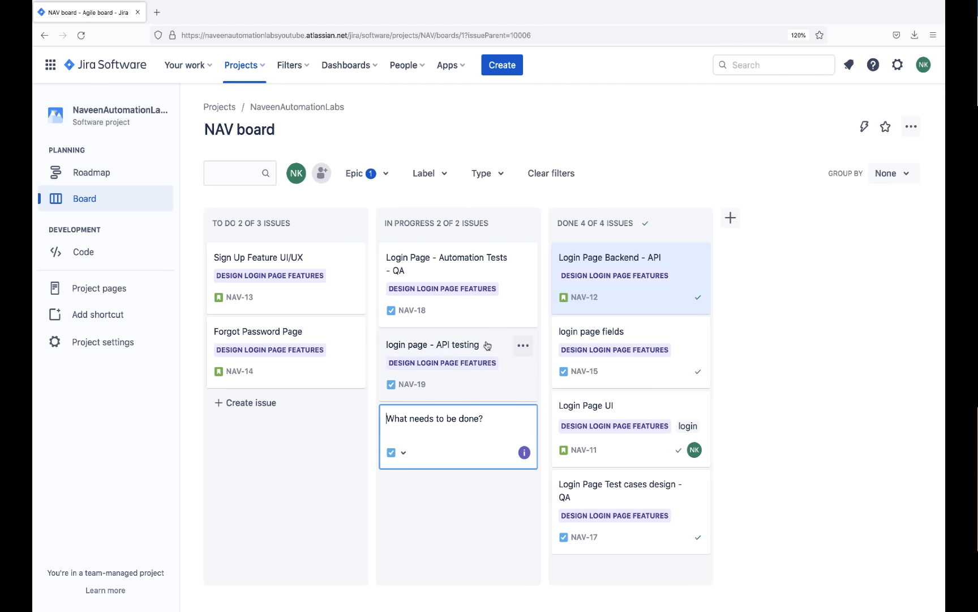
{"action": "left_click", "coordinate": [523, 346]}
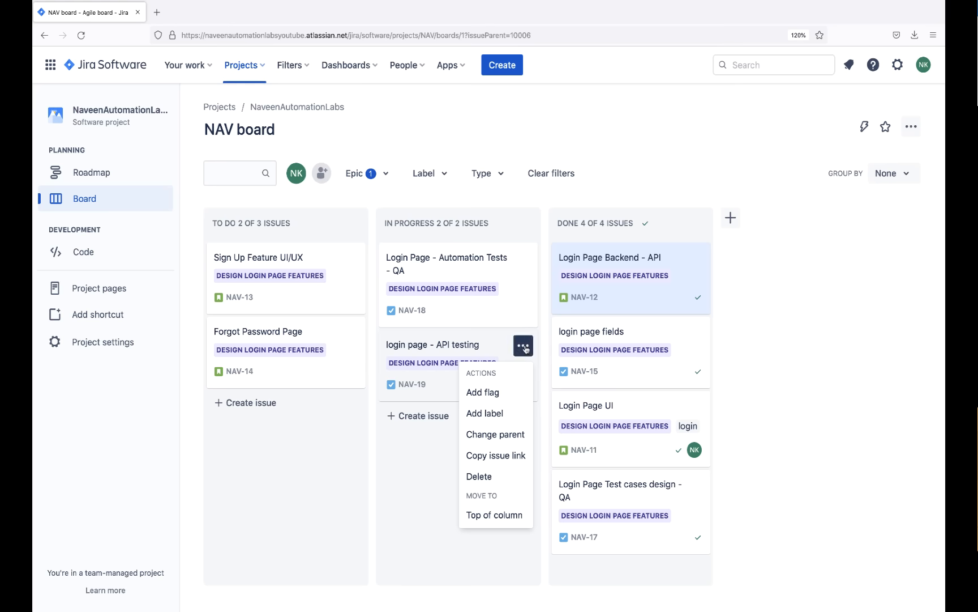
{"action": "left_click", "coordinate": [438, 514]}
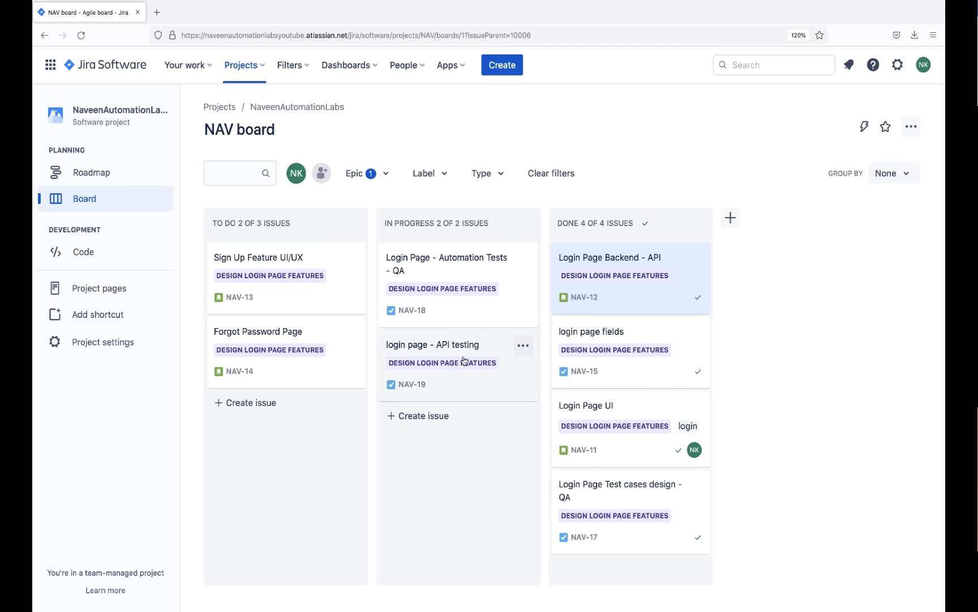
Add the comment "qa testing is done" to the login page - API testing task and set its status to Done.
{"action": "left_click", "coordinate": [456, 348]}
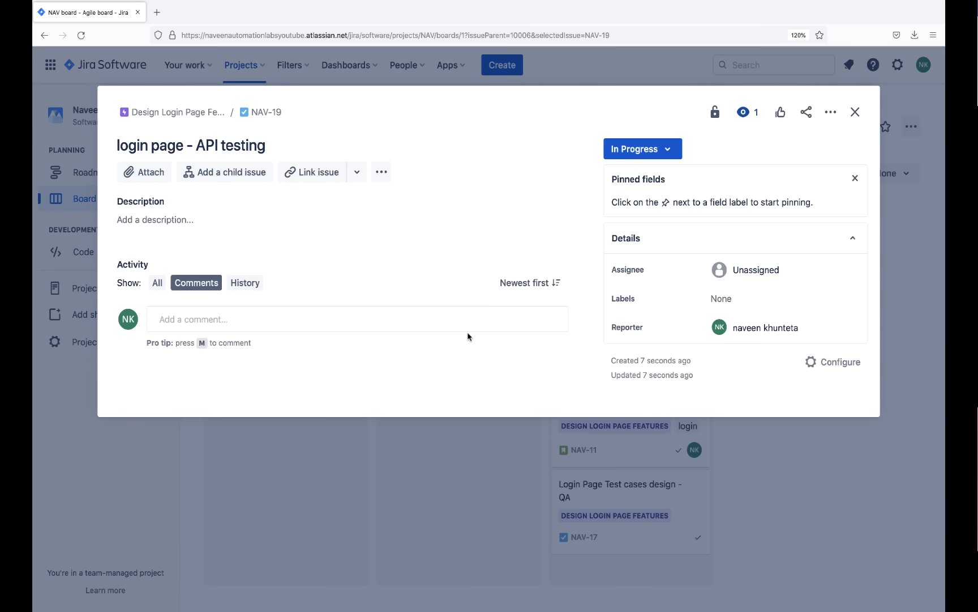
{"action": "left_click", "coordinate": [301, 322]}
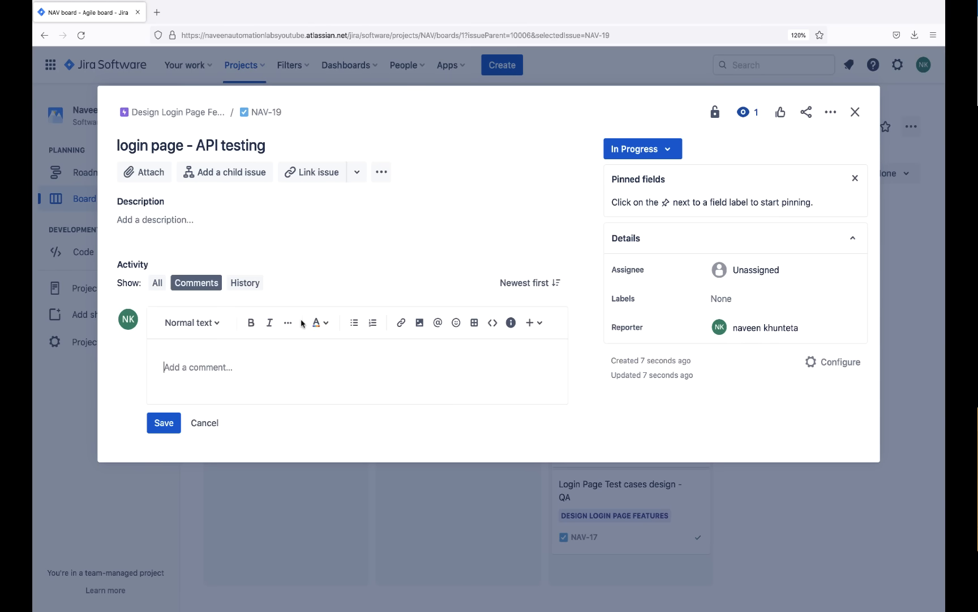
{"action": "type", "text": "qa testing is done"}
{"action": "left_click", "coordinate": [163, 422]}
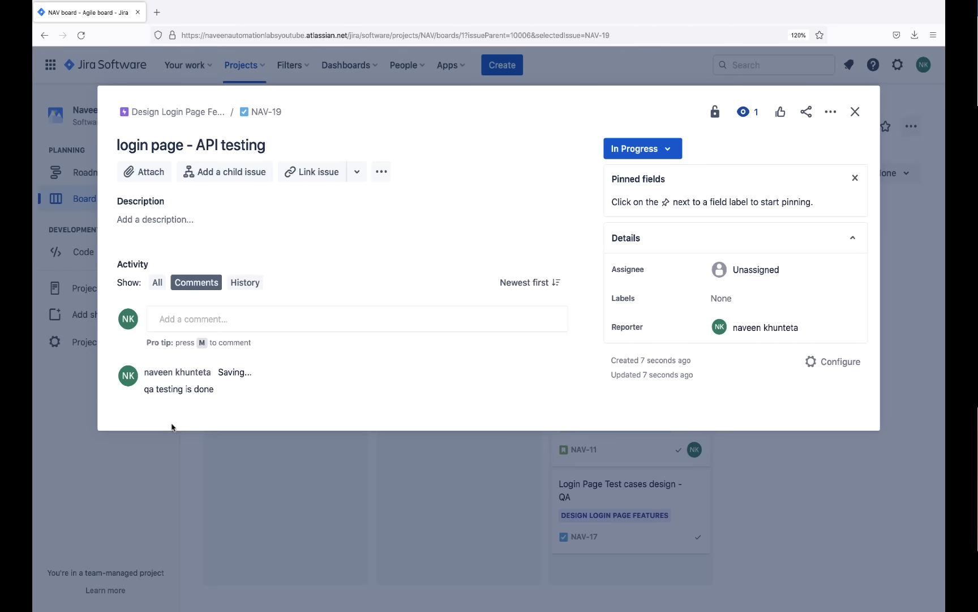
{"action": "left_click", "coordinate": [657, 148]}
{"action": "left_click", "coordinate": [626, 193]}
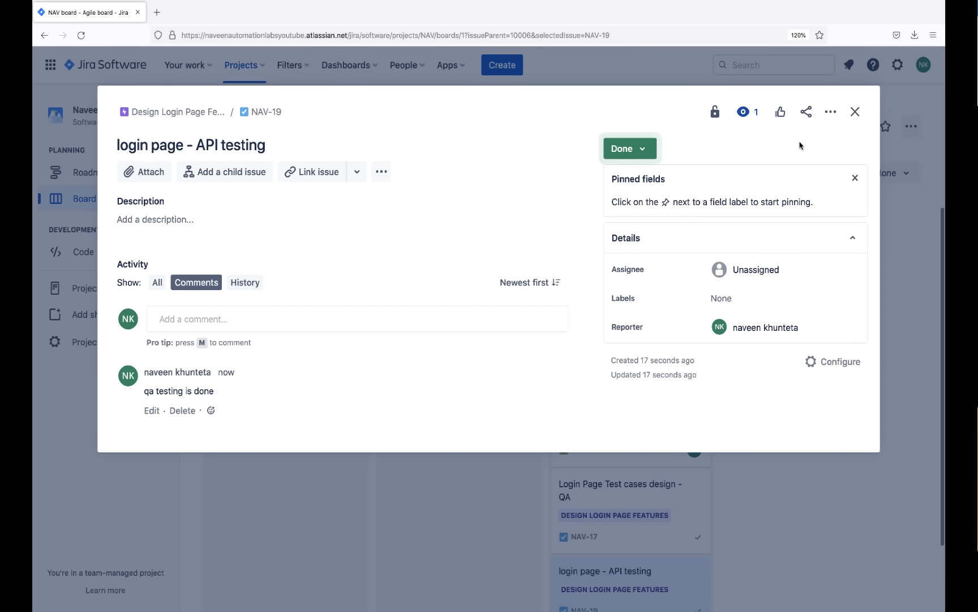
{"action": "left_click", "coordinate": [855, 111]}
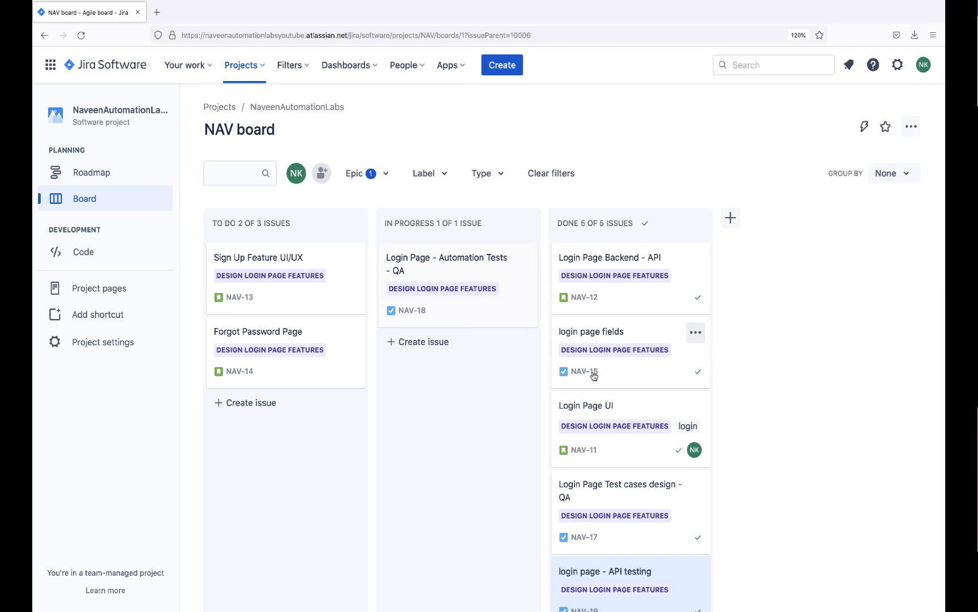
Move the Login Page - Automation Tests - QA task from In Progress to Done.
{"action": "scroll", "coordinate": [566, 374], "scroll_direction": "down", "scroll_amount": 2}
{"action": "scroll", "coordinate": [566, 373], "scroll_direction": "up", "scroll_amount": 2}
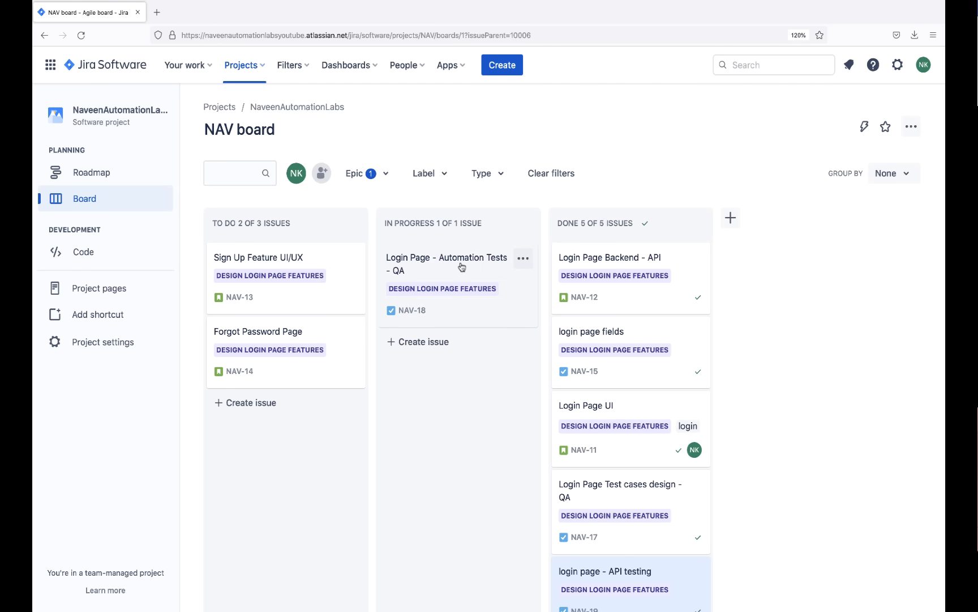
{"action": "left_click_drag", "start_coordinate": [461, 266], "coordinate": [642, 261]}
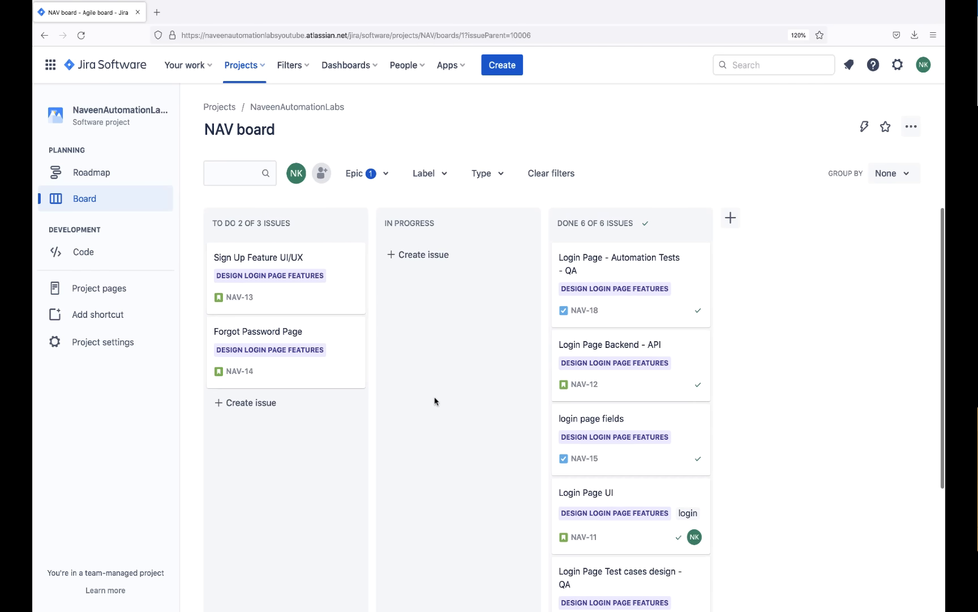
Move the Sign Up Feature UI/UX and Forgot Password Page stories from To Do to In Progress and on to Done.
{"action": "left_click_drag", "start_coordinate": [258, 257], "coordinate": [435, 279]}
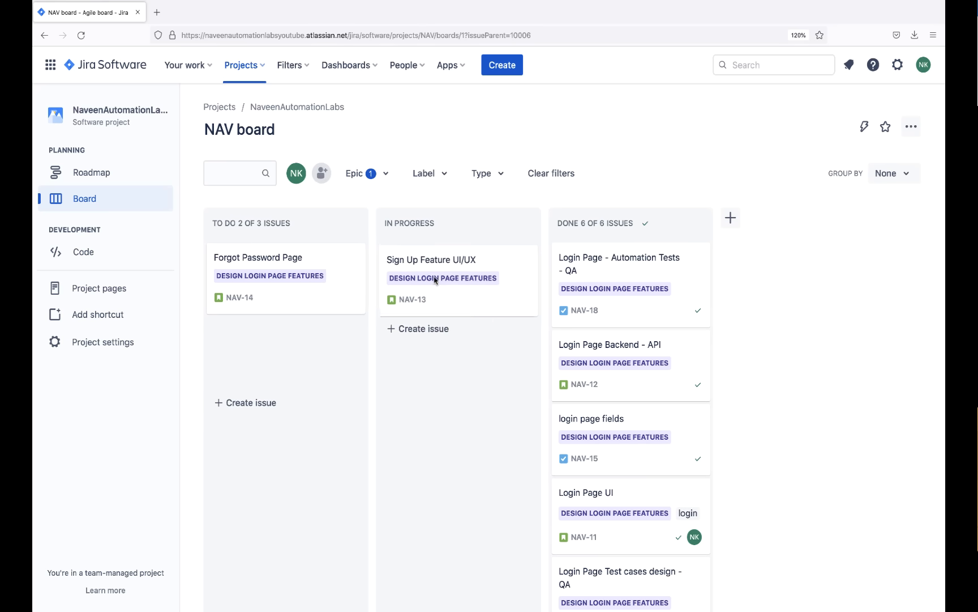
{"action": "left_click_drag", "start_coordinate": [294, 259], "coordinate": [460, 373]}
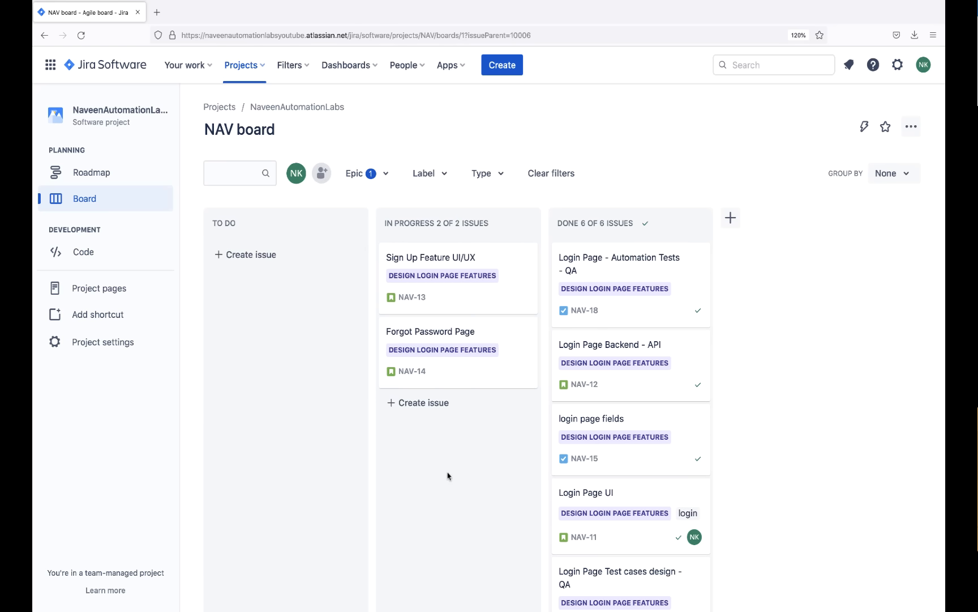
{"action": "scroll", "coordinate": [448, 474], "scroll_direction": "down", "scroll_amount": 3}
{"action": "scroll", "coordinate": [448, 473], "scroll_direction": "up", "scroll_amount": 3}
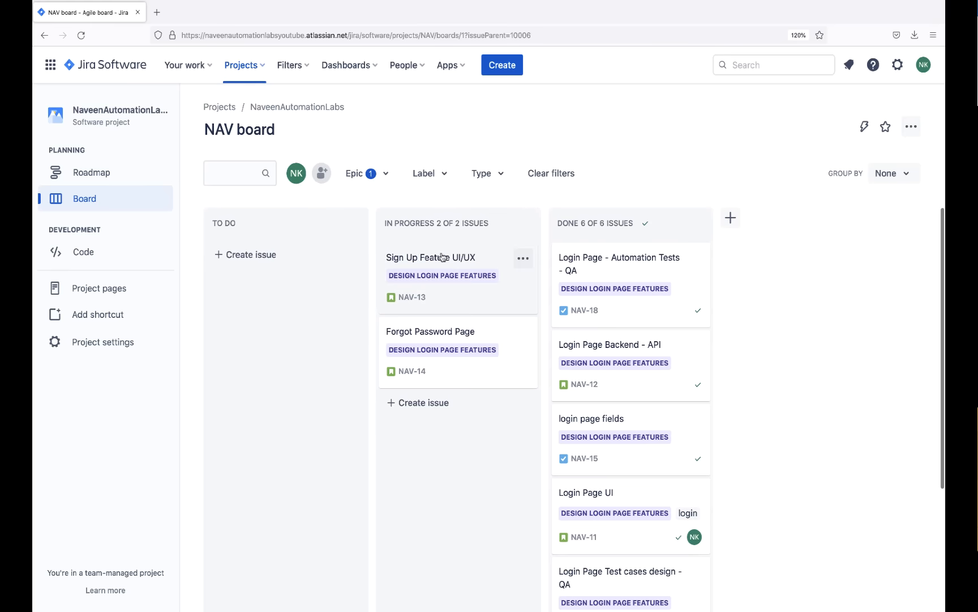
{"action": "left_click_drag", "start_coordinate": [454, 285], "coordinate": [623, 266]}
{"action": "left_click_drag", "start_coordinate": [454, 261], "coordinate": [634, 258]}
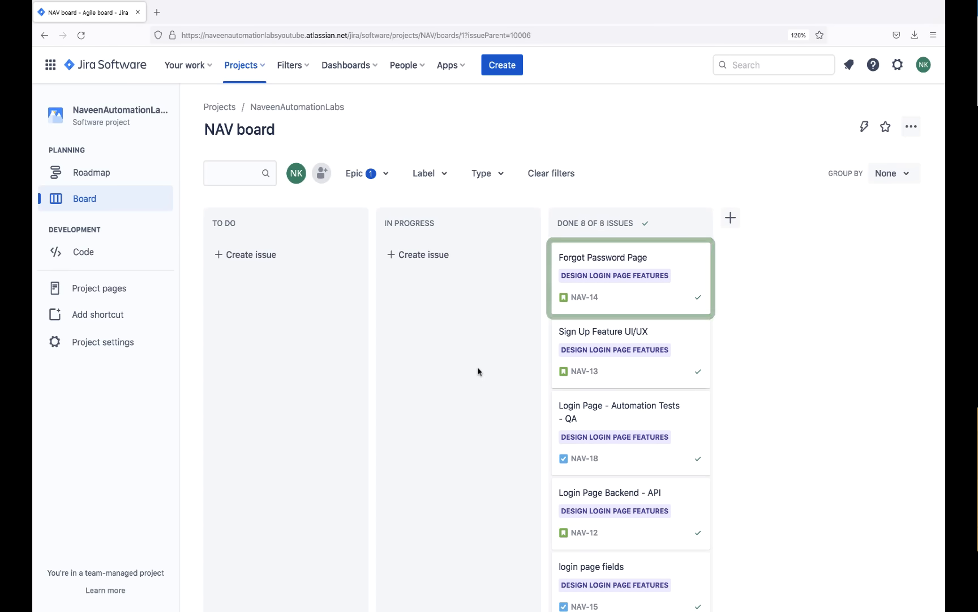
Move the login page - API testing task from Done back to In Progress.
{"action": "scroll", "coordinate": [479, 370], "scroll_direction": "down", "scroll_amount": 3}
{"action": "scroll", "coordinate": [479, 371], "scroll_direction": "down", "scroll_amount": 3}
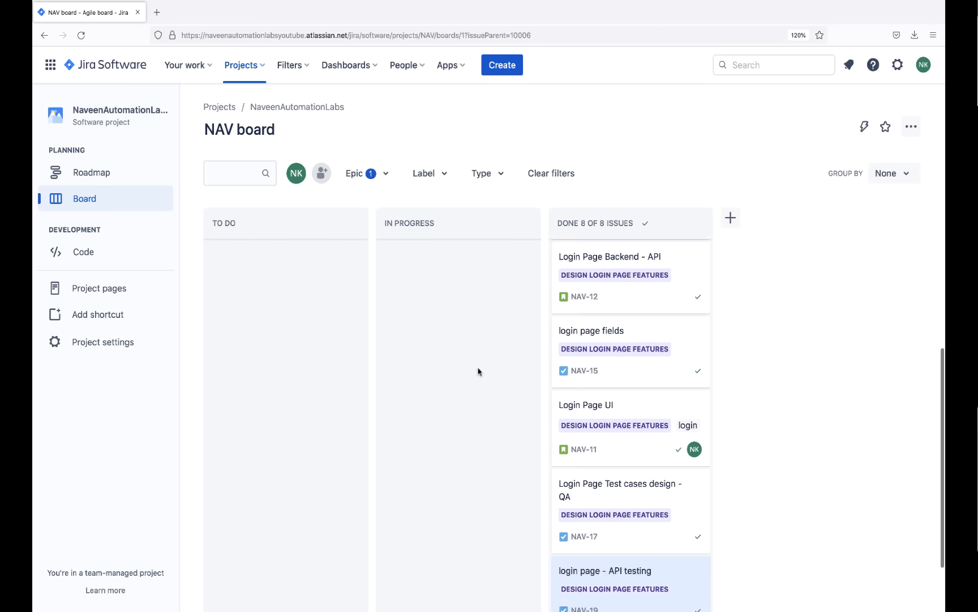
{"action": "scroll", "coordinate": [479, 369], "scroll_direction": "up", "scroll_amount": 5}
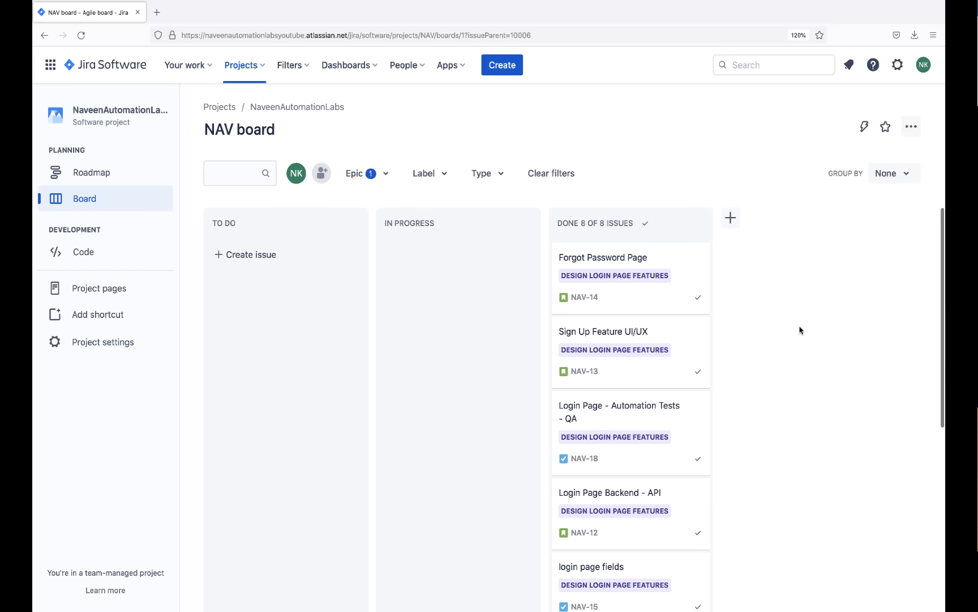
{"action": "scroll", "coordinate": [799, 330], "scroll_direction": "down", "scroll_amount": 5}
{"action": "scroll", "coordinate": [800, 329], "scroll_direction": "up", "scroll_amount": 5}
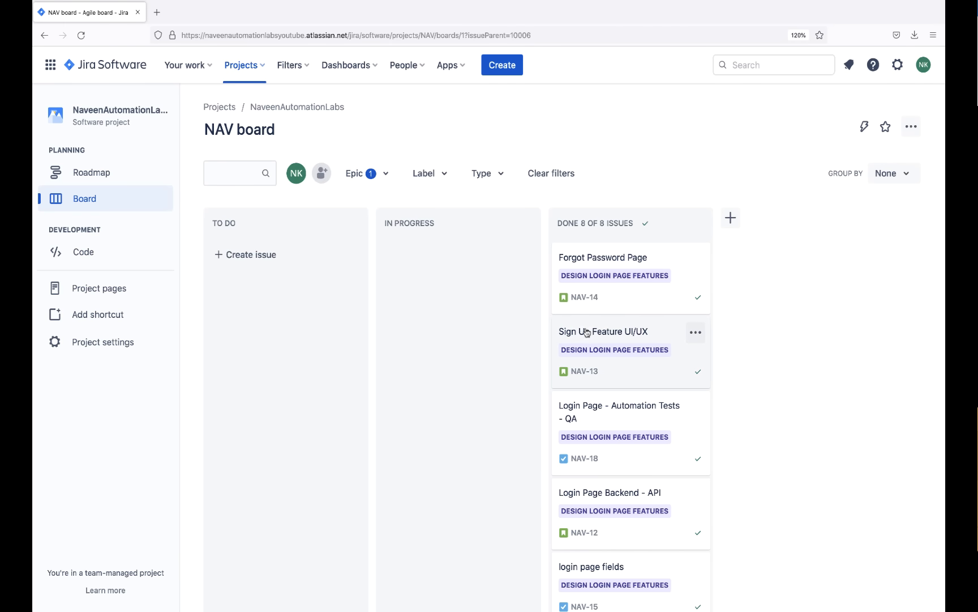
{"action": "scroll", "coordinate": [596, 412], "scroll_direction": "down", "scroll_amount": 1}
{"action": "scroll", "coordinate": [596, 412], "scroll_direction": "down", "scroll_amount": 5}
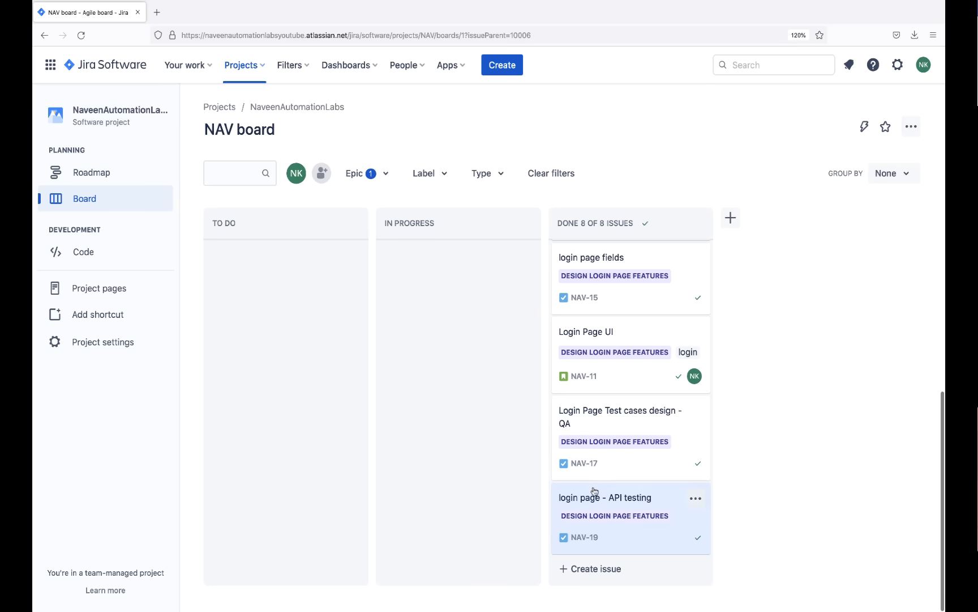
{"action": "left_click_drag", "start_coordinate": [592, 497], "coordinate": [415, 273]}
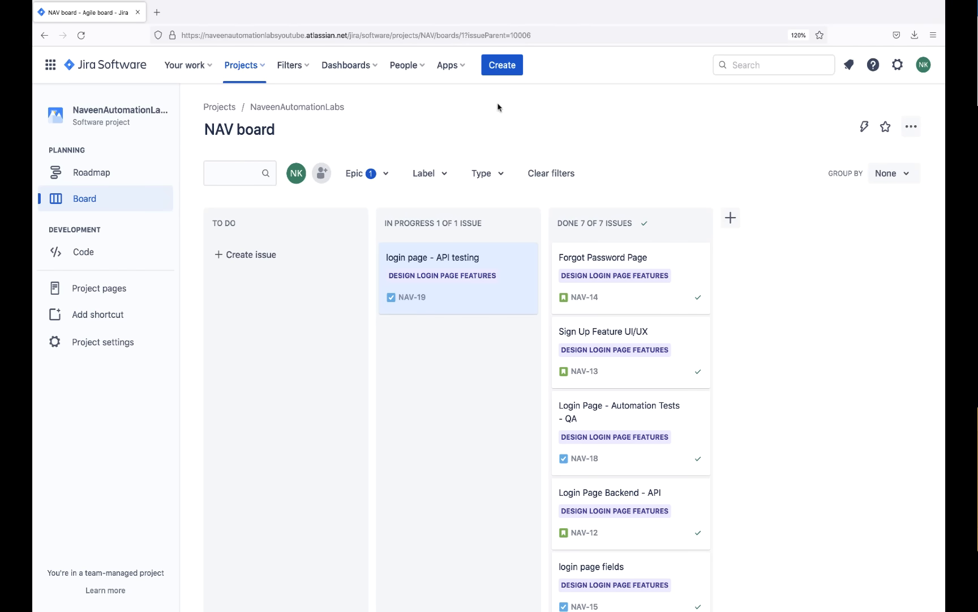
Start a new issue of type Bug with the summary "user is not able to login - post call is not working".
{"action": "left_click", "coordinate": [502, 70]}
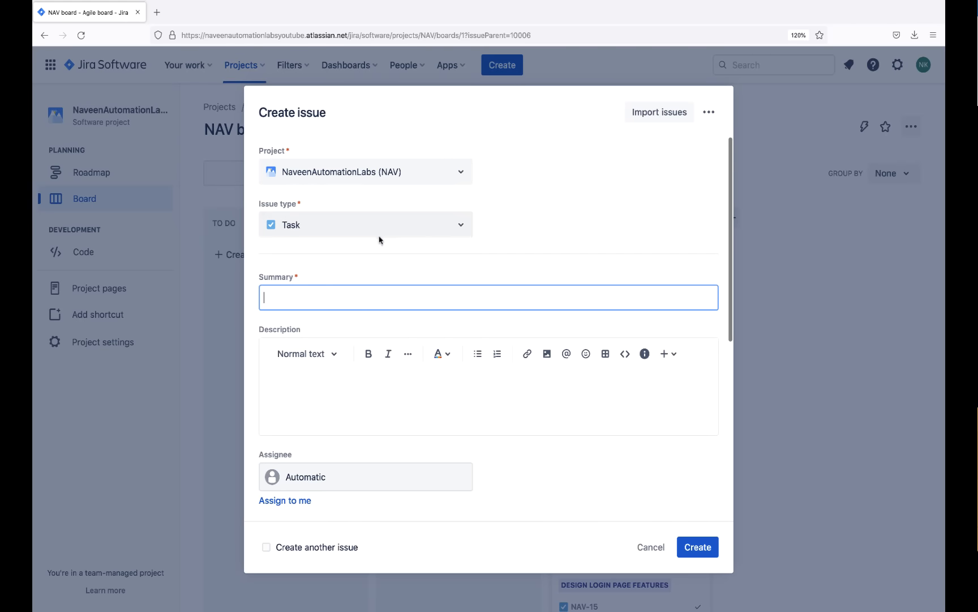
{"action": "left_click", "coordinate": [360, 231]}
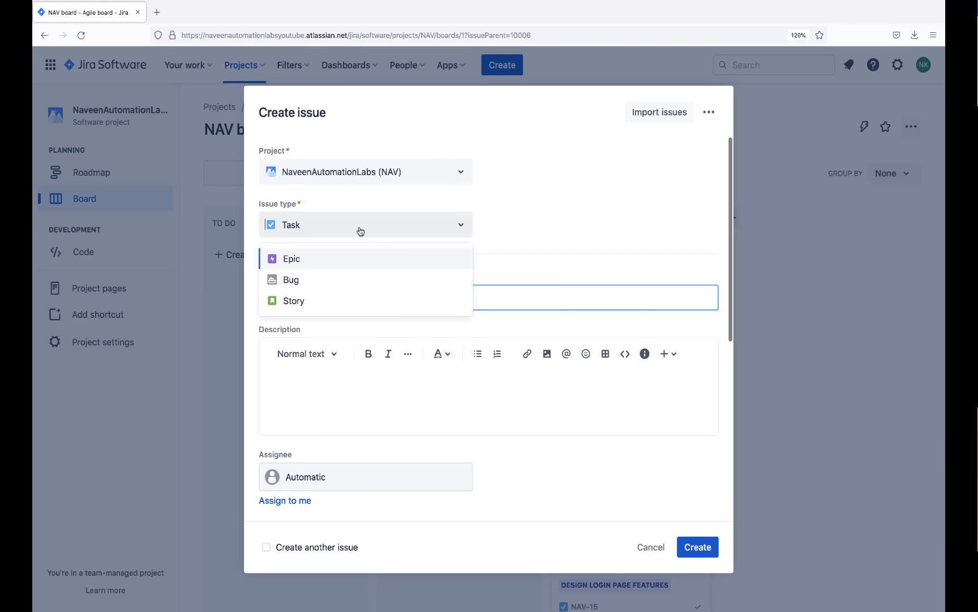
{"action": "left_click", "coordinate": [290, 281]}
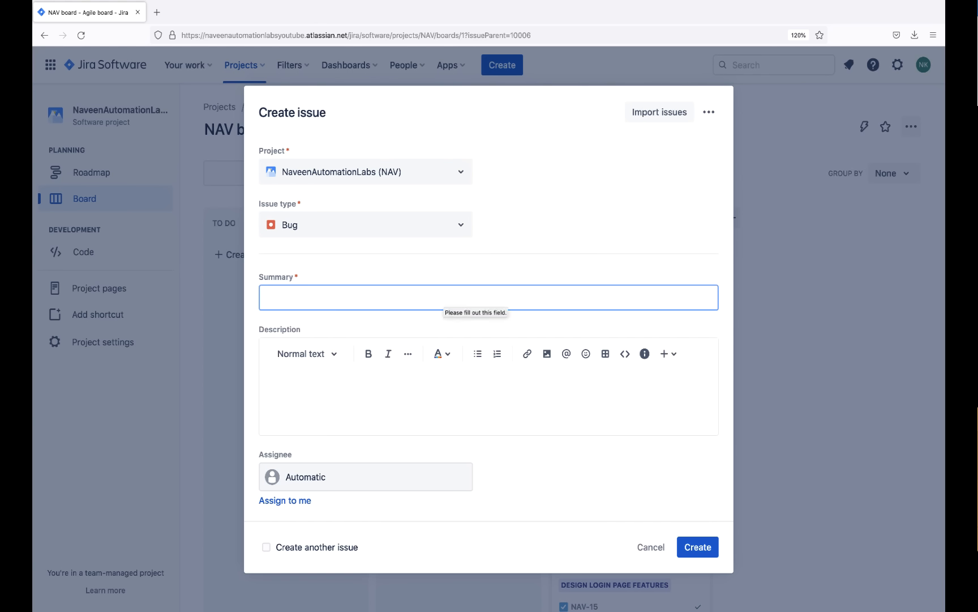
{"action": "type", "text": "user is not a"}
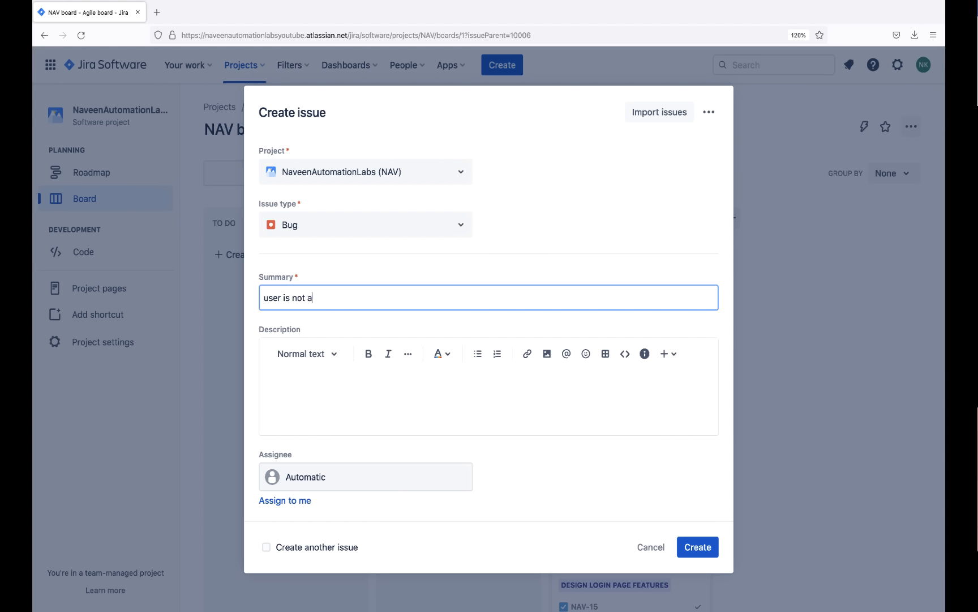
{"action": "type", "text": "ble to login - post call is not working"}
Copy the bug's summary text into its description.
{"action": "triple_click", "coordinate": [449, 299]}
{"action": "key", "text": "ctrl+c"}
{"action": "left_click", "coordinate": [404, 397]}
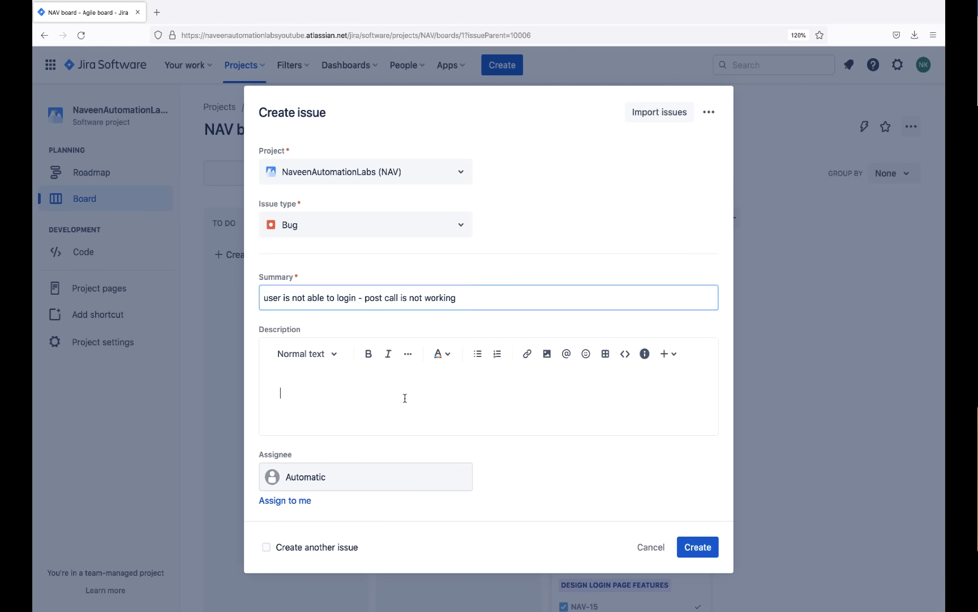
{"action": "key", "text": "ctrl+v"}
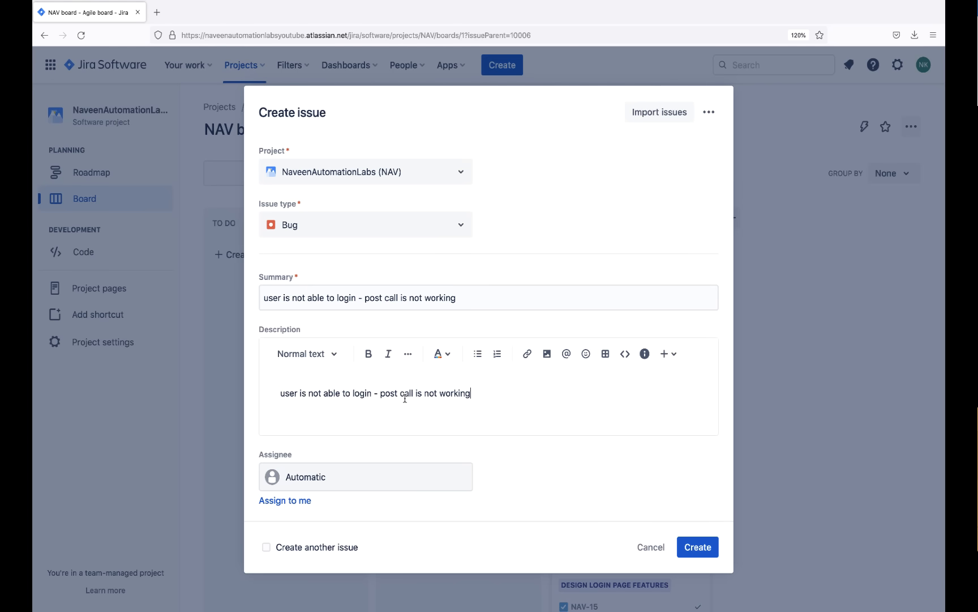
Link the new bug with the "relates to" relation to the story NAV-12 Login Page Backend - API.
{"action": "scroll", "coordinate": [405, 400], "scroll_direction": "down", "scroll_amount": 2}
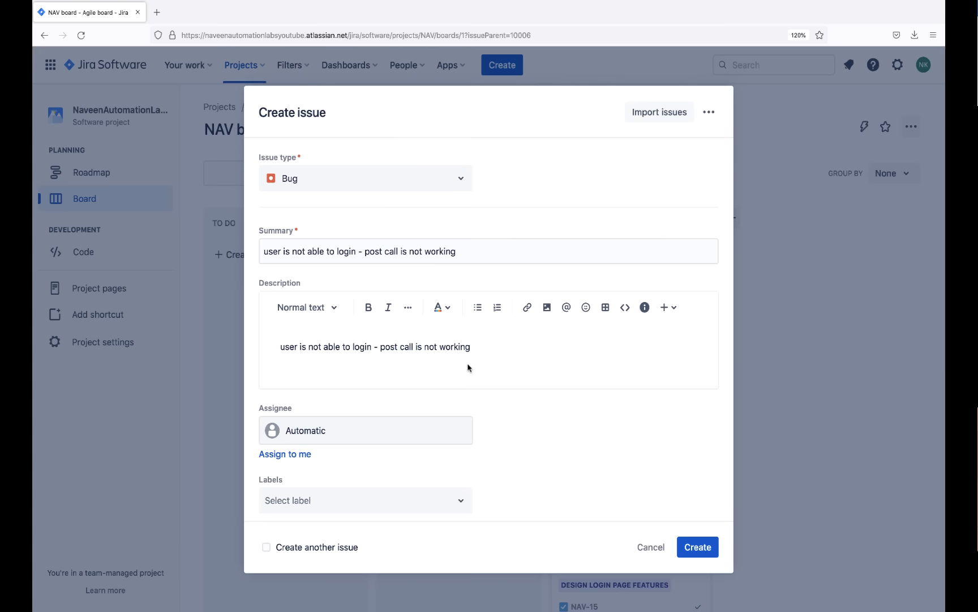
{"action": "scroll", "coordinate": [468, 367], "scroll_direction": "down", "scroll_amount": 6}
{"action": "scroll", "coordinate": [468, 367], "scroll_direction": "up", "scroll_amount": 2}
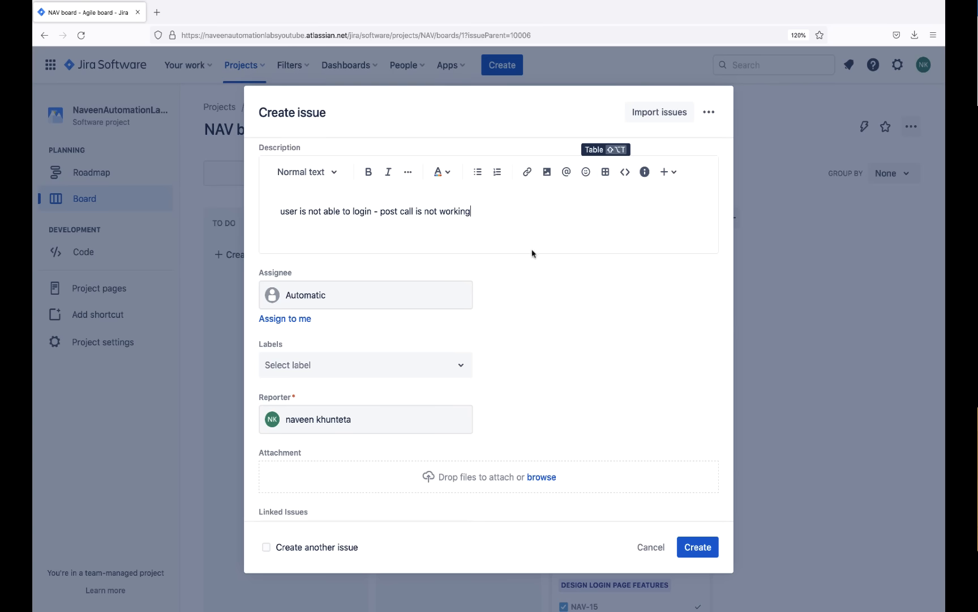
{"action": "scroll", "coordinate": [577, 371], "scroll_direction": "down", "scroll_amount": 1}
{"action": "scroll", "coordinate": [576, 371], "scroll_direction": "down", "scroll_amount": 2}
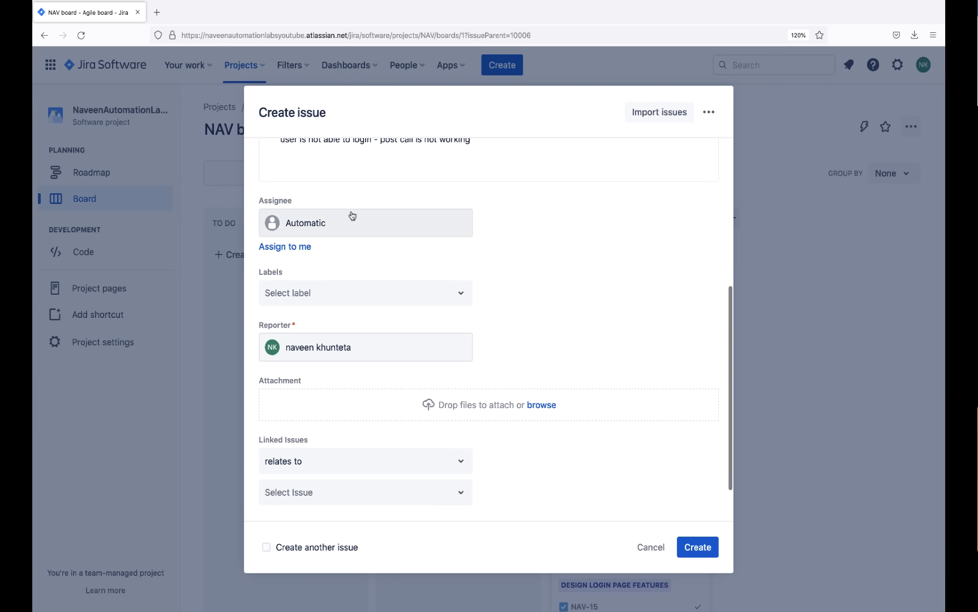
{"action": "scroll", "coordinate": [406, 277], "scroll_direction": "down", "scroll_amount": 2}
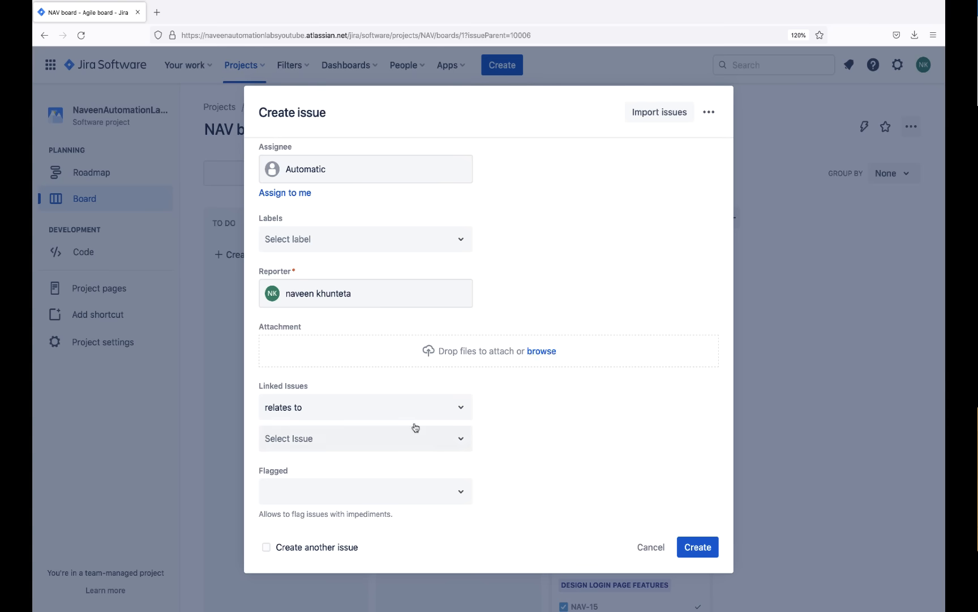
{"action": "left_click", "coordinate": [387, 446]}
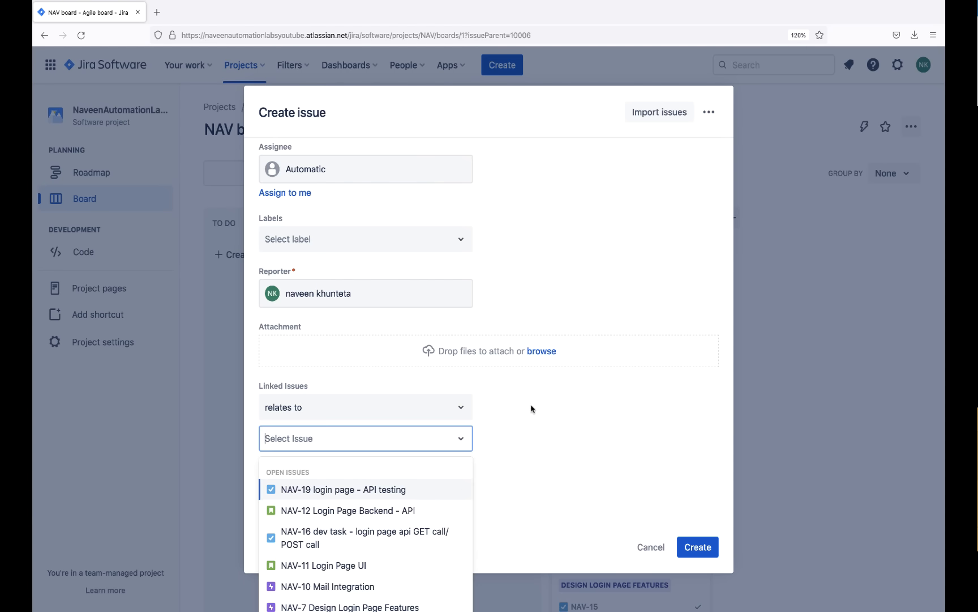
{"action": "scroll", "coordinate": [561, 413], "scroll_direction": "down", "scroll_amount": 2}
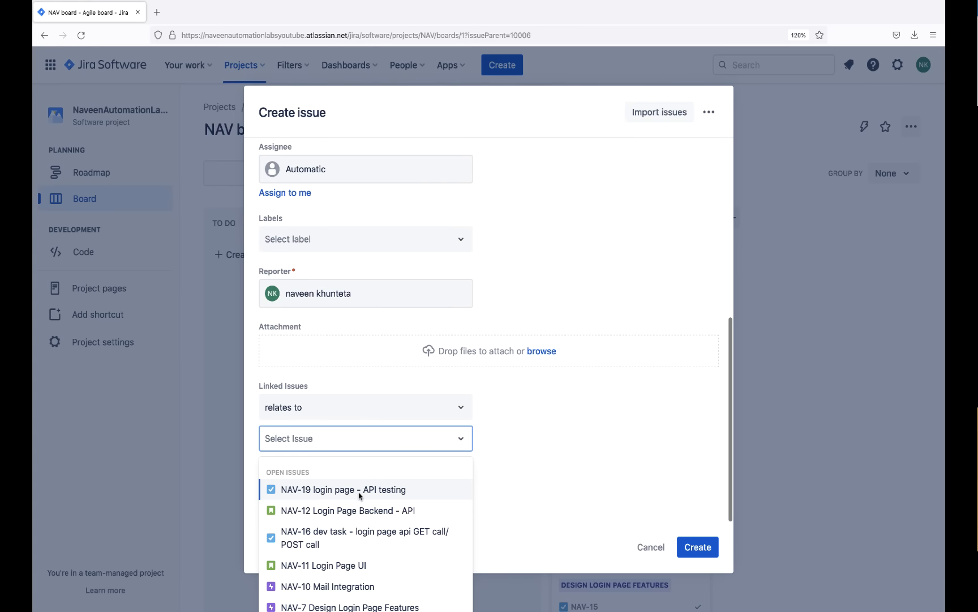
{"action": "left_click", "coordinate": [322, 512]}
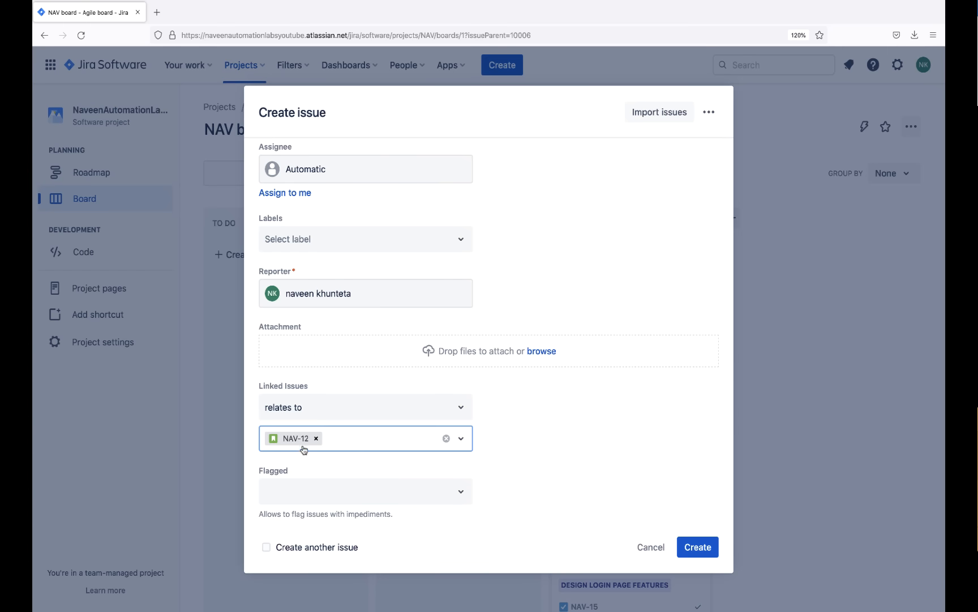
Add the epic NAV-7 Design Login Page Features as a second linked issue and create the bug.
{"action": "left_click", "coordinate": [356, 445]}
{"action": "scroll", "coordinate": [376, 529], "scroll_direction": "down", "scroll_amount": 1}
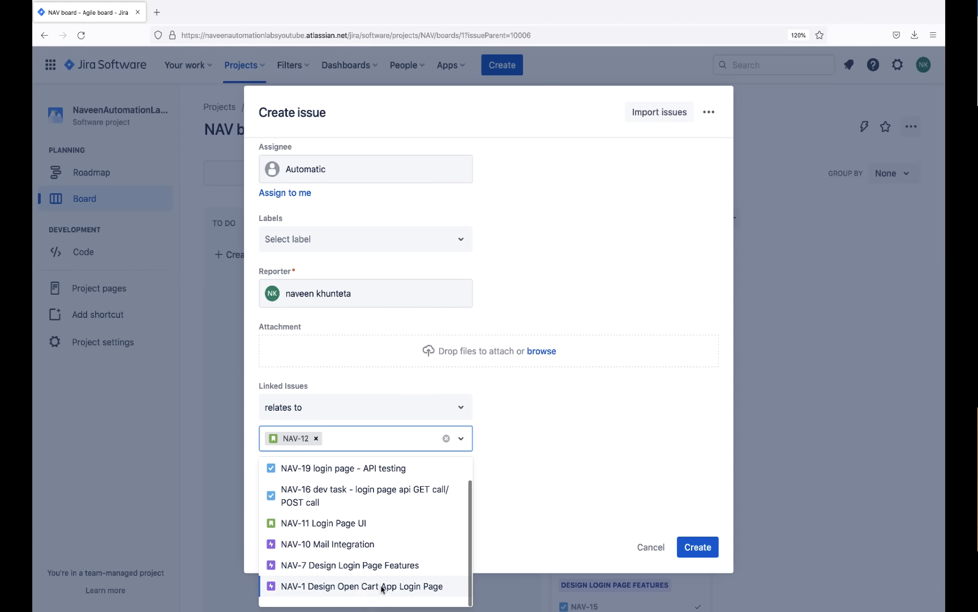
{"action": "left_click", "coordinate": [339, 566]}
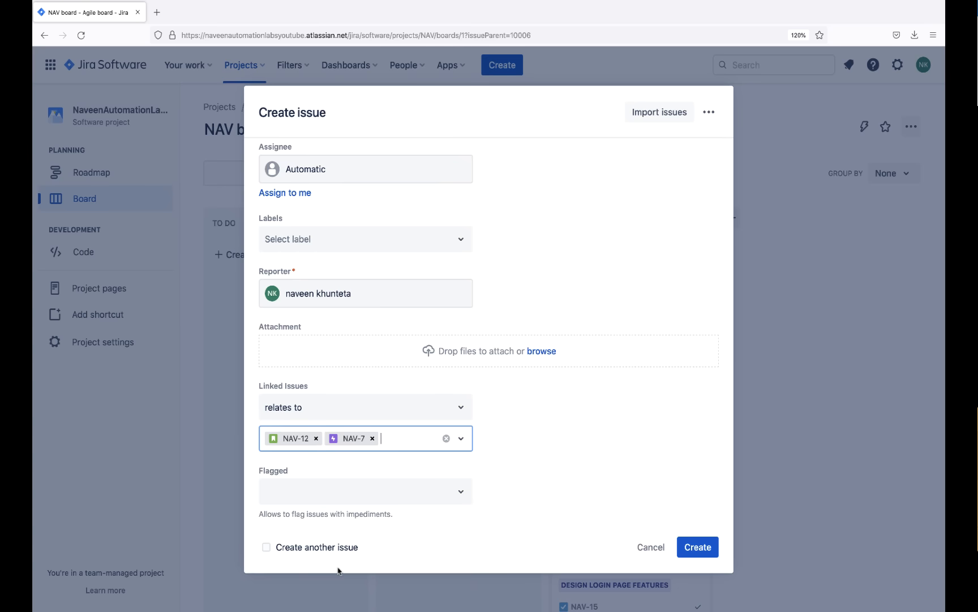
{"action": "left_click", "coordinate": [571, 454]}
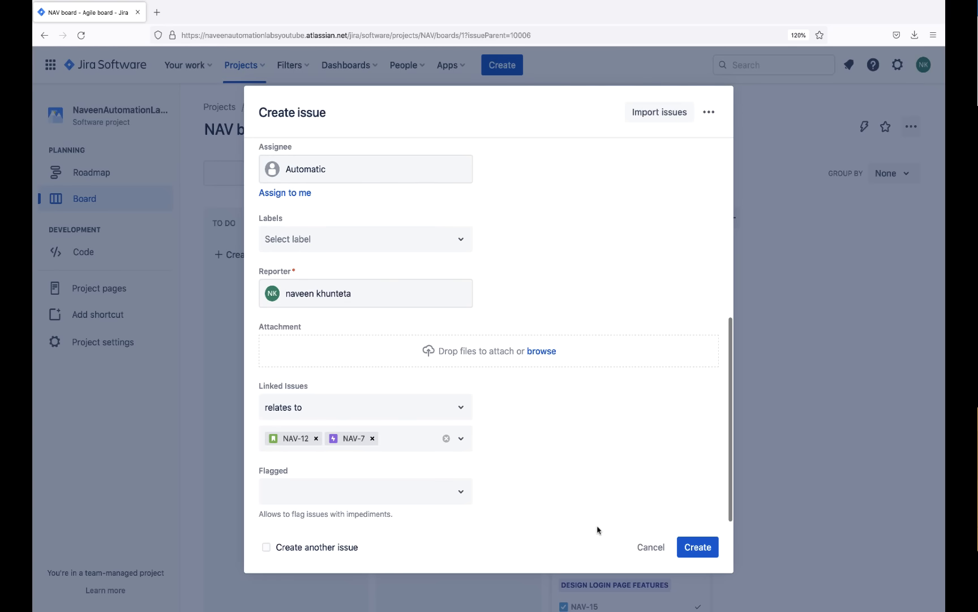
{"action": "left_click", "coordinate": [697, 550]}
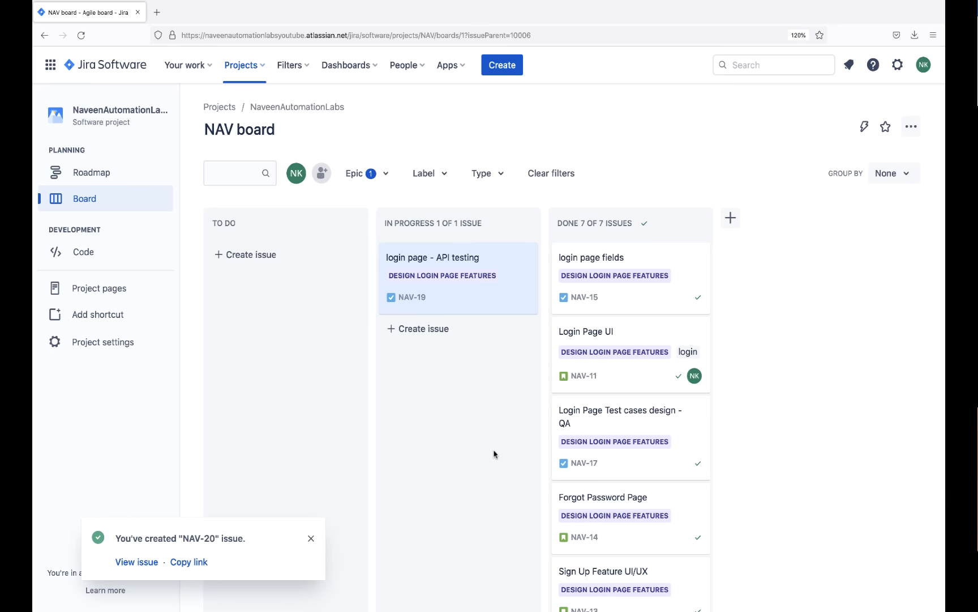
In the newly created bug, set the linked Login Page Backend - API story to In Progress and add the Design Login Page Features epic.
{"action": "scroll", "coordinate": [494, 453], "scroll_direction": "down", "scroll_amount": 4}
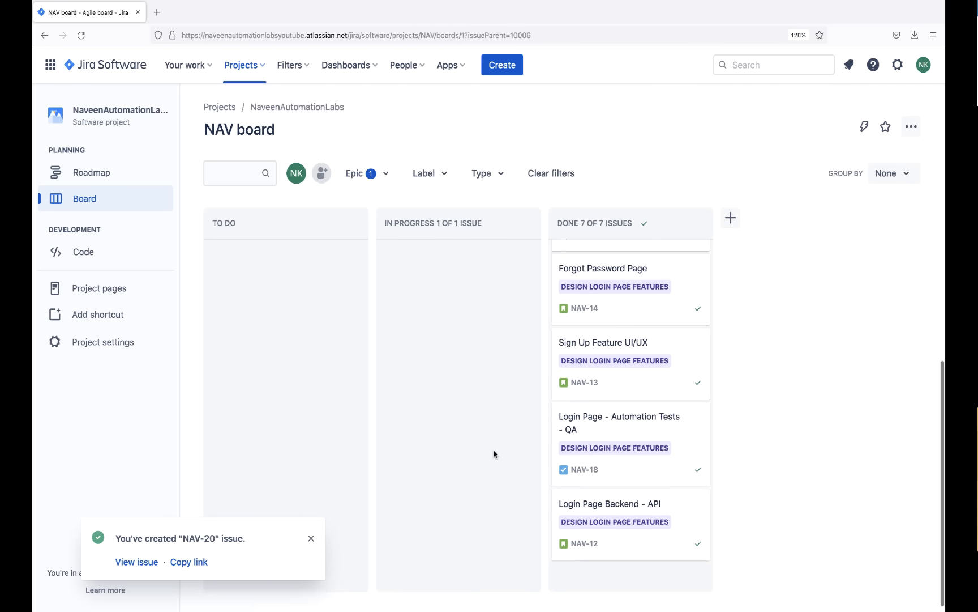
{"action": "scroll", "coordinate": [493, 453], "scroll_direction": "up", "scroll_amount": 4}
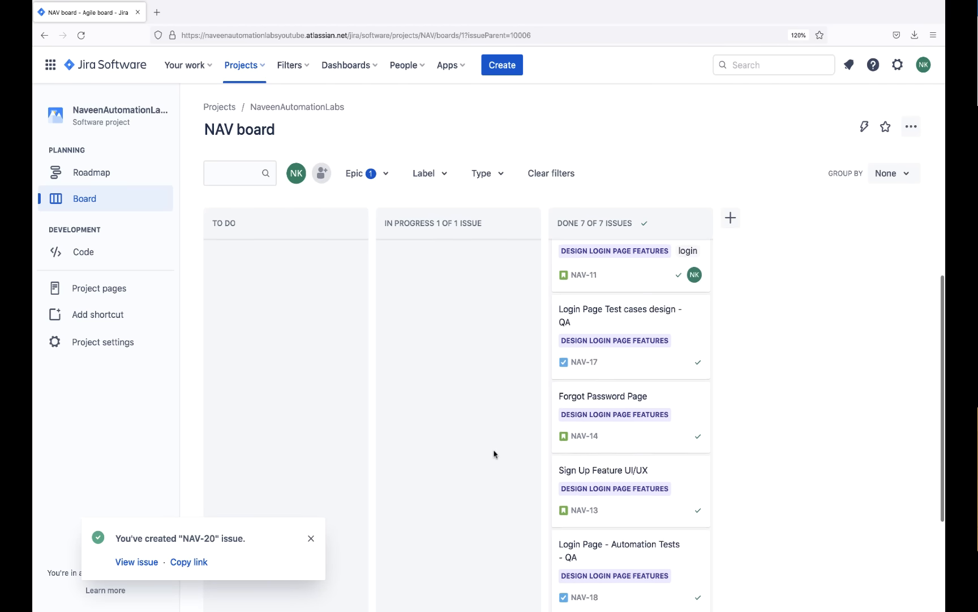
{"action": "left_click", "coordinate": [139, 562]}
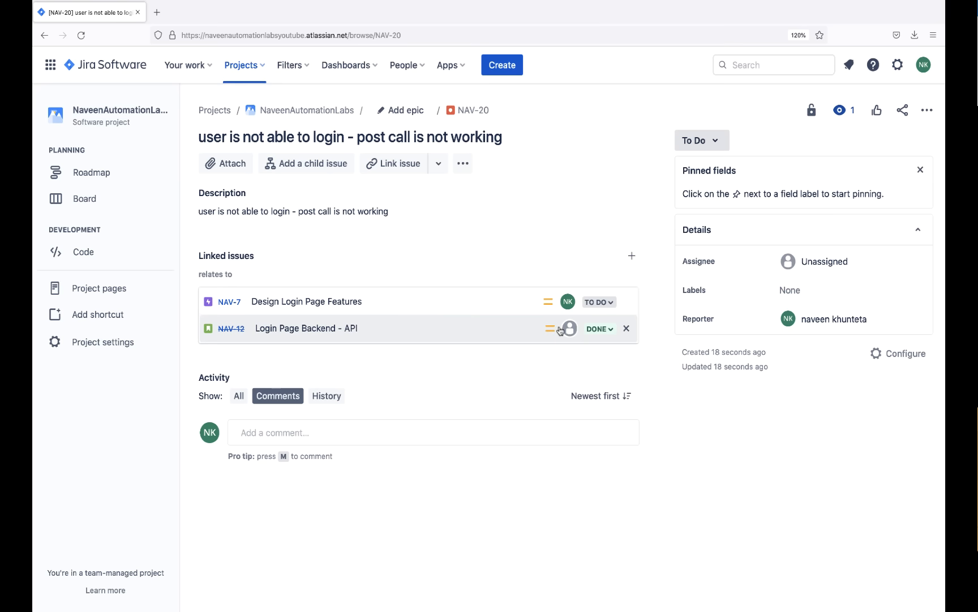
{"action": "left_click", "coordinate": [610, 330]}
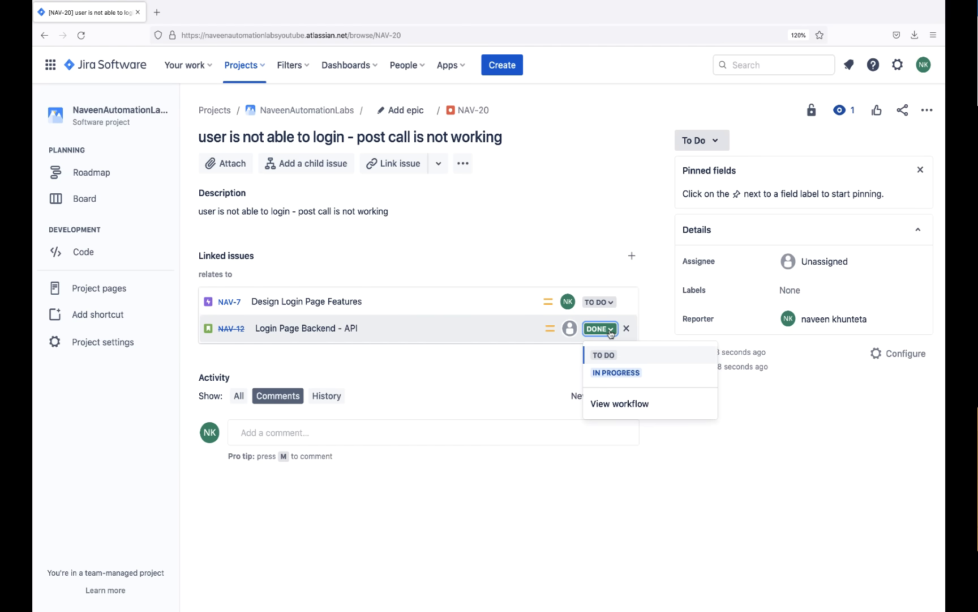
{"action": "left_click", "coordinate": [617, 373]}
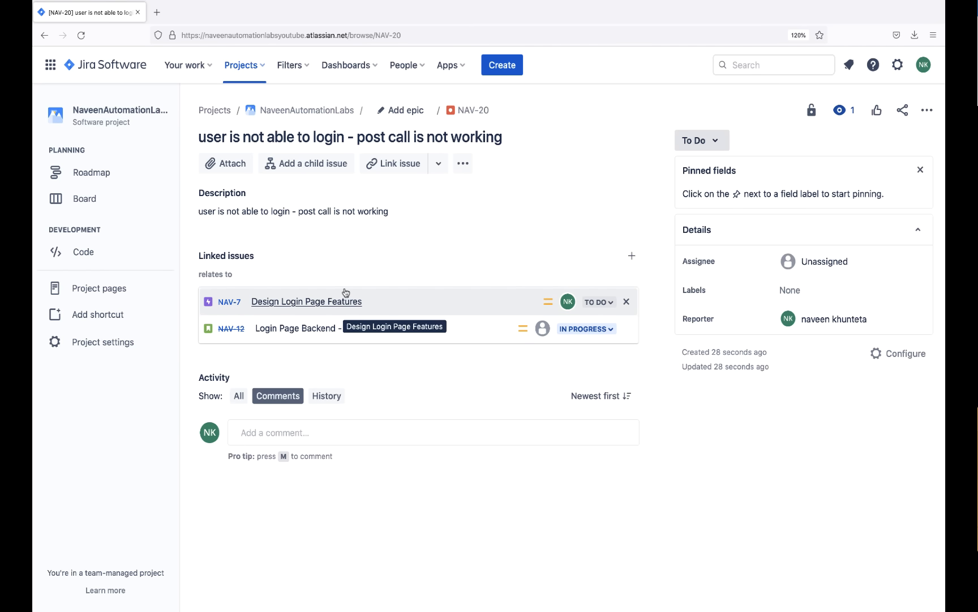
{"action": "left_click", "coordinate": [404, 112]}
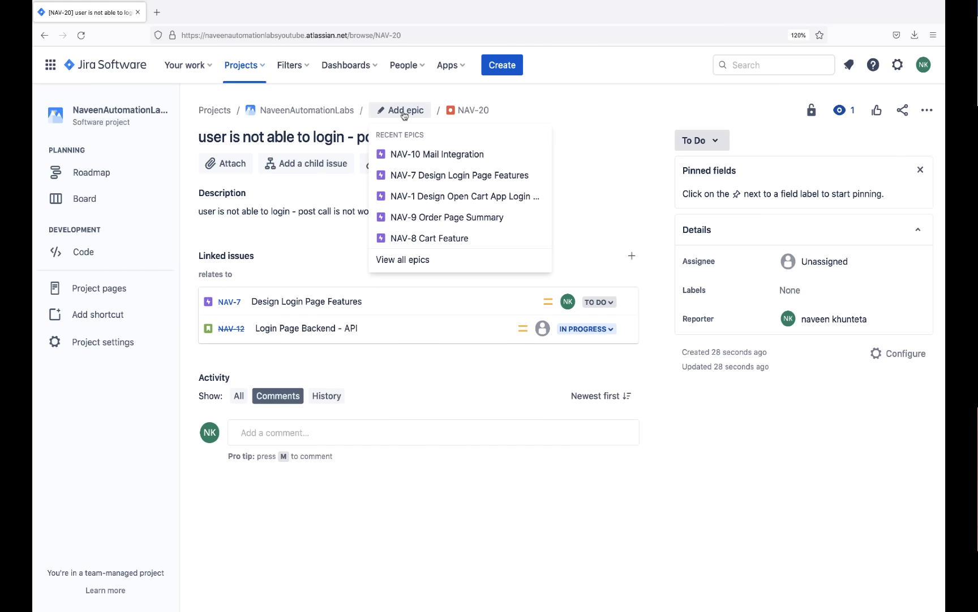
{"action": "left_click", "coordinate": [423, 176]}
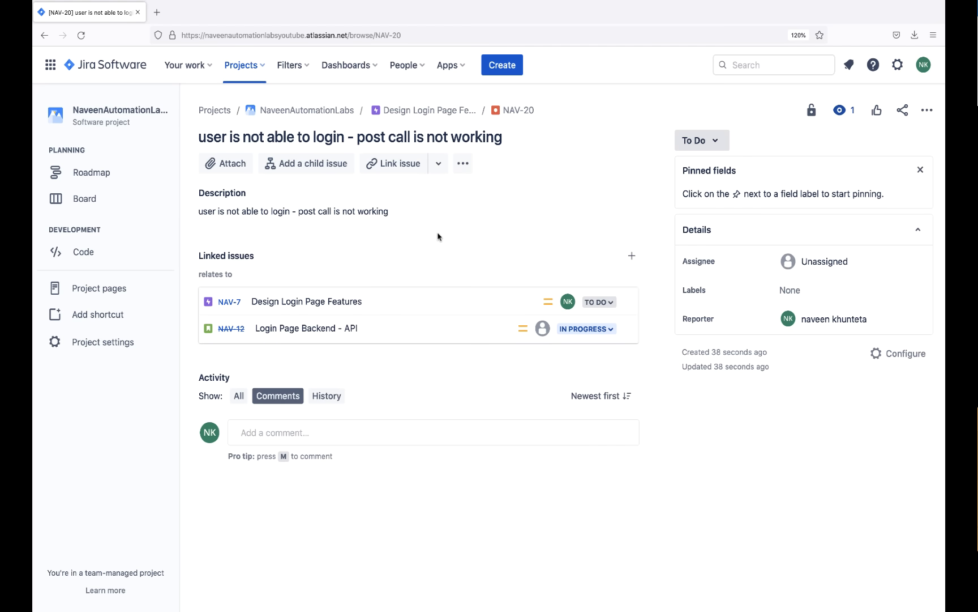
Return to the NAV board and filter it by the Design Login Page Features epic.
{"action": "left_click", "coordinate": [93, 205]}
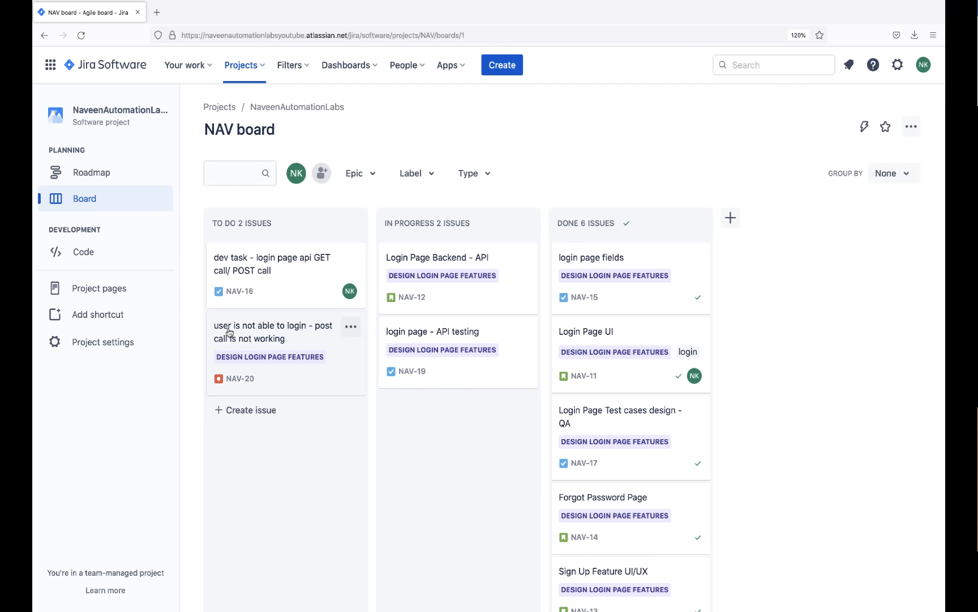
{"action": "left_click", "coordinate": [366, 174]}
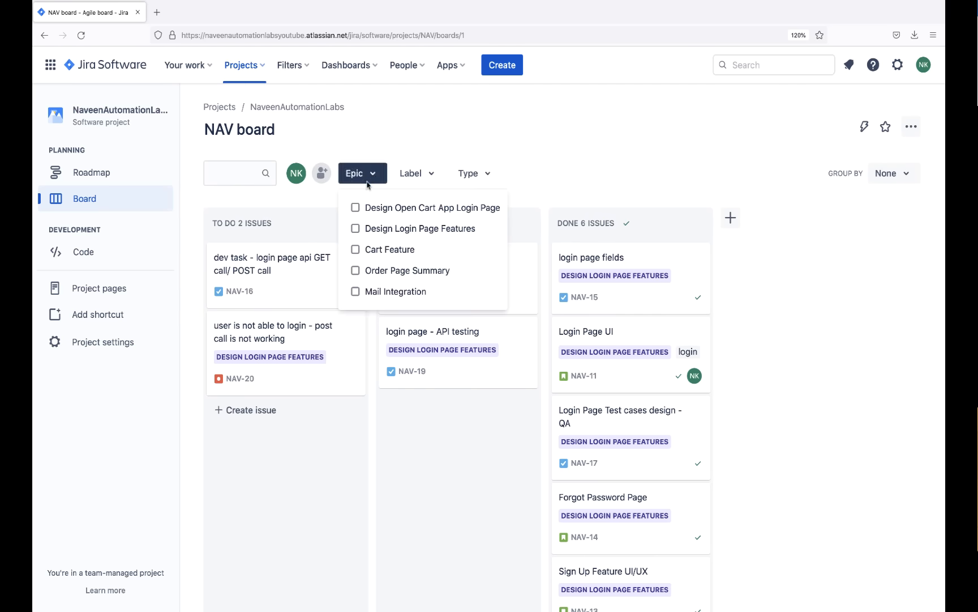
{"action": "left_click", "coordinate": [355, 230]}
{"action": "left_click", "coordinate": [411, 511]}
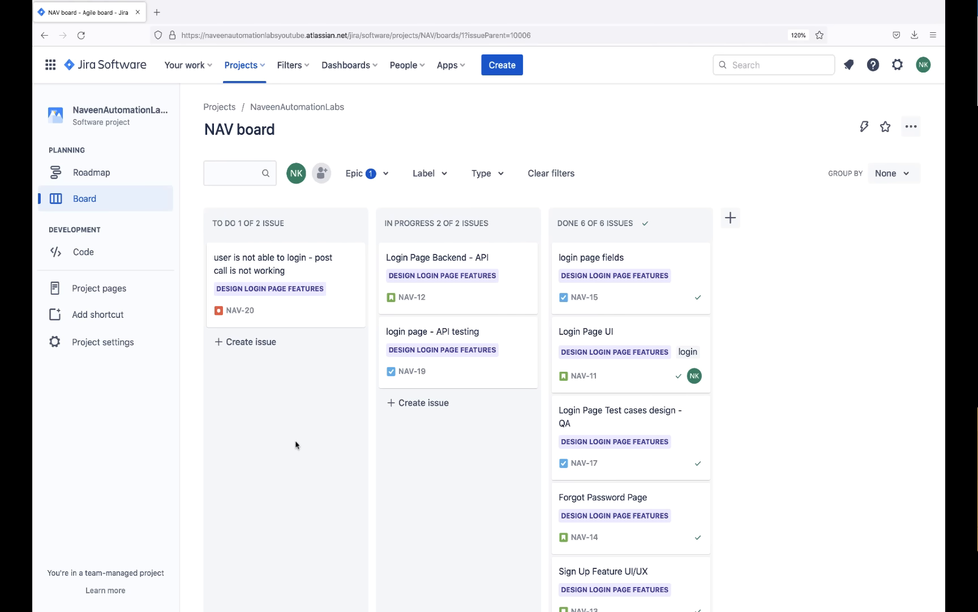
Save the comment "bug is fixed" on the login bug in To Do and close the issue.
{"action": "left_click", "coordinate": [275, 267]}
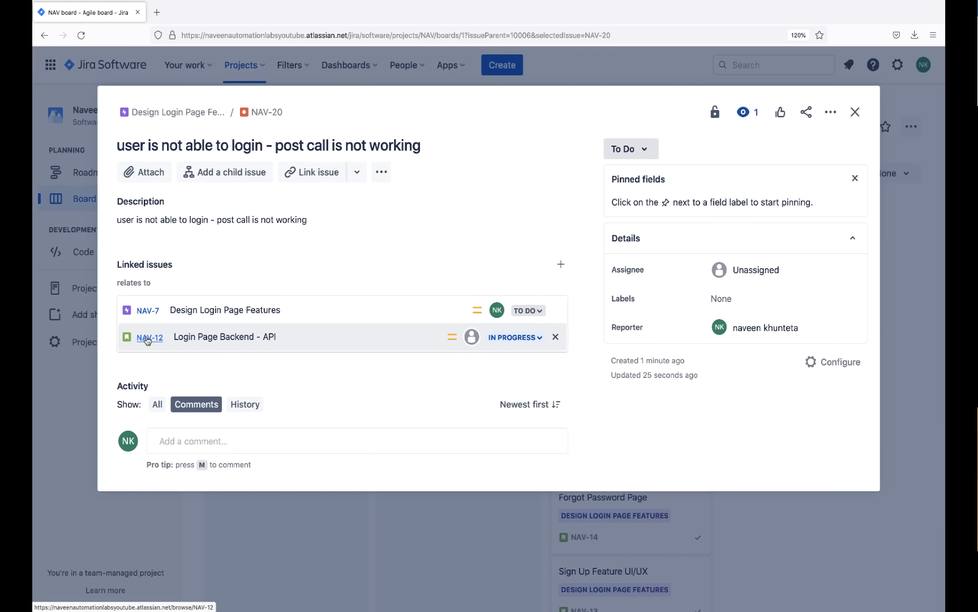
{"action": "left_click", "coordinate": [220, 221]}
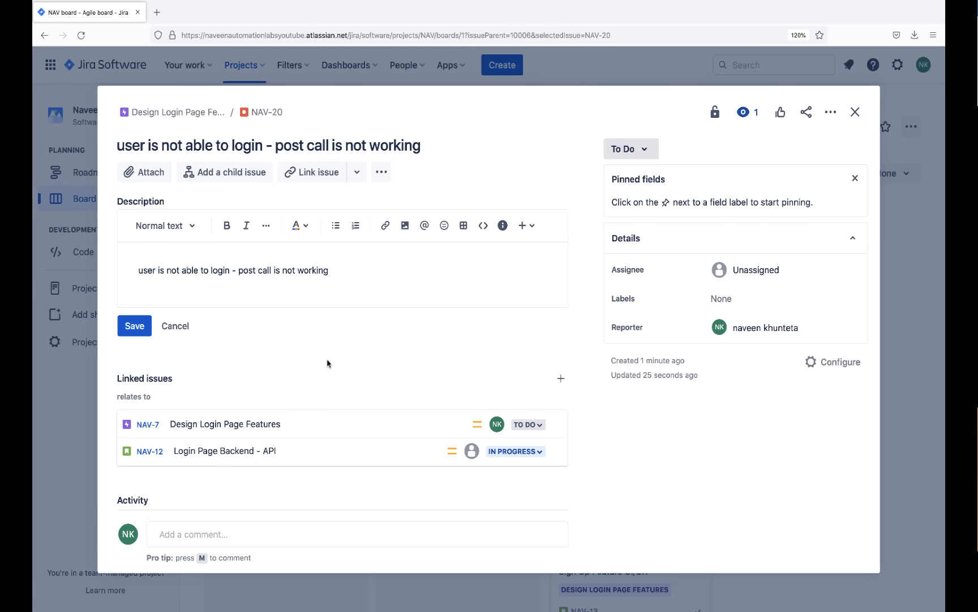
{"action": "scroll", "coordinate": [327, 363], "scroll_direction": "down", "scroll_amount": 1}
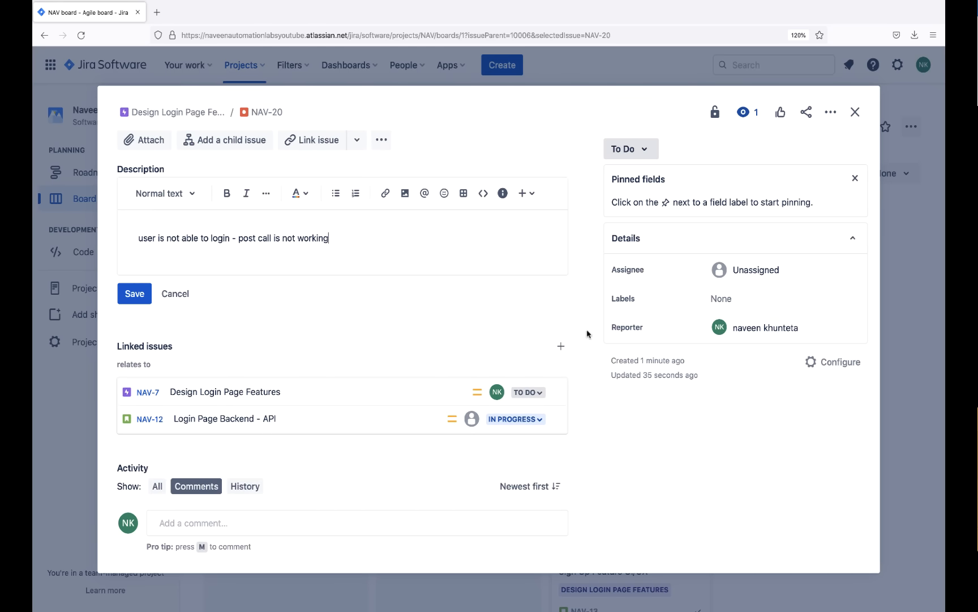
{"action": "left_click", "coordinate": [283, 522]}
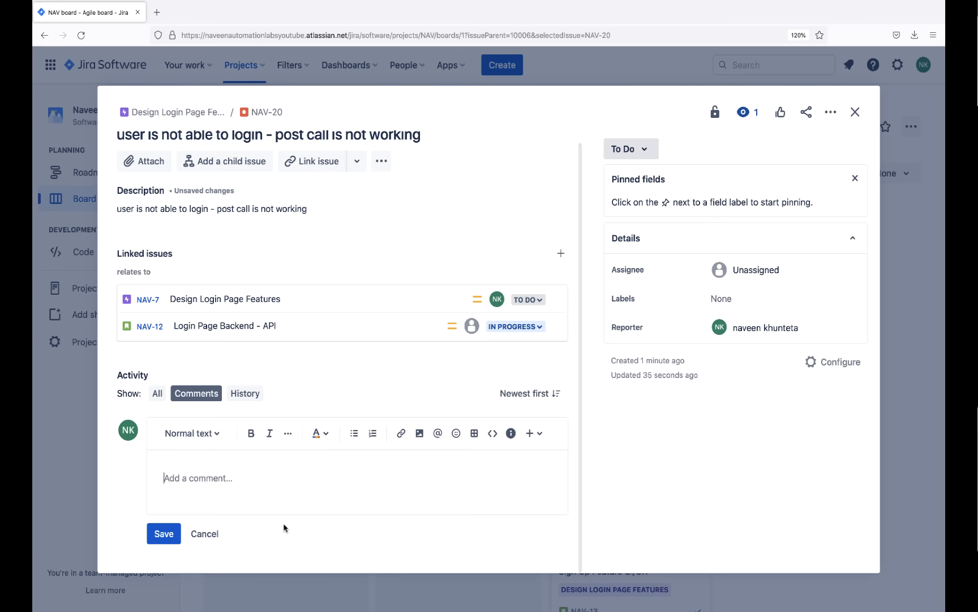
{"action": "type", "text": "bug is fixed"}
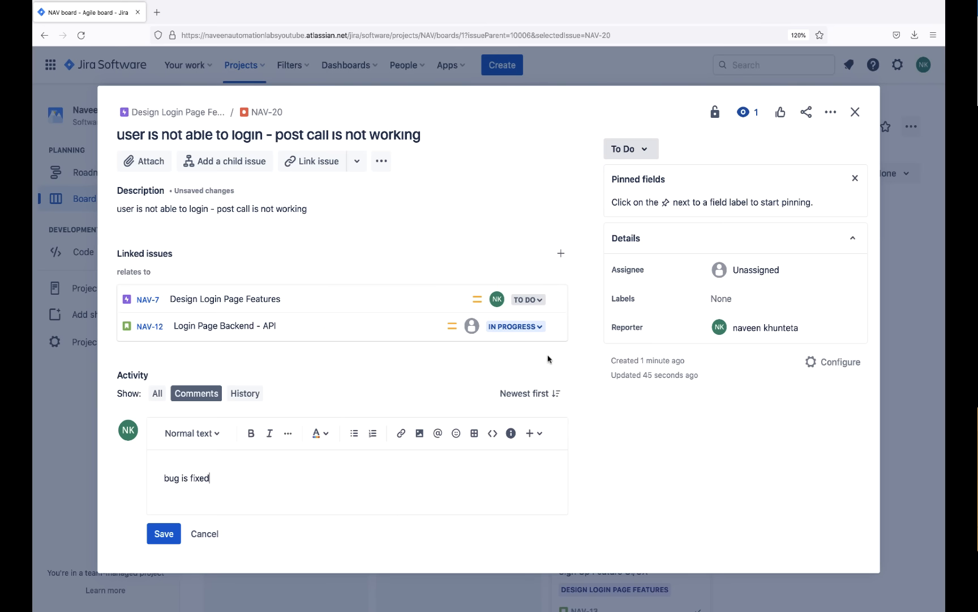
{"action": "scroll", "coordinate": [544, 266], "scroll_direction": "up", "scroll_amount": 1}
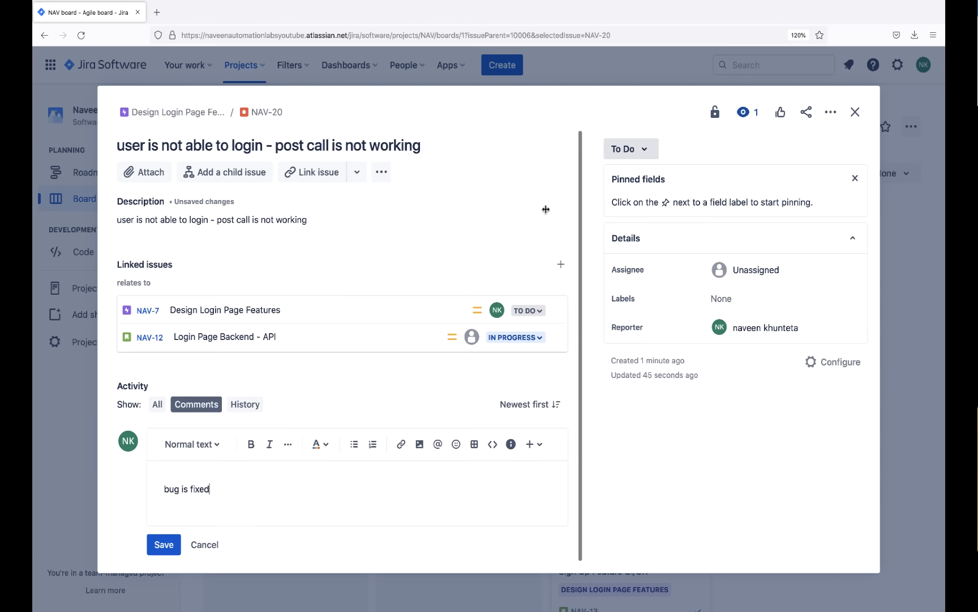
{"action": "left_click", "coordinate": [625, 151]}
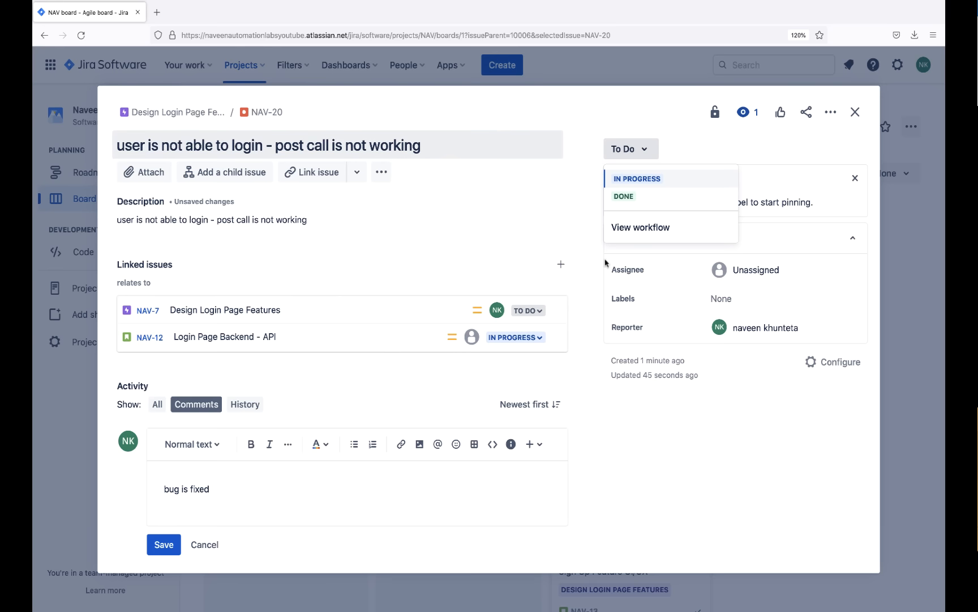
{"action": "left_click", "coordinate": [655, 467]}
{"action": "left_click", "coordinate": [162, 548]}
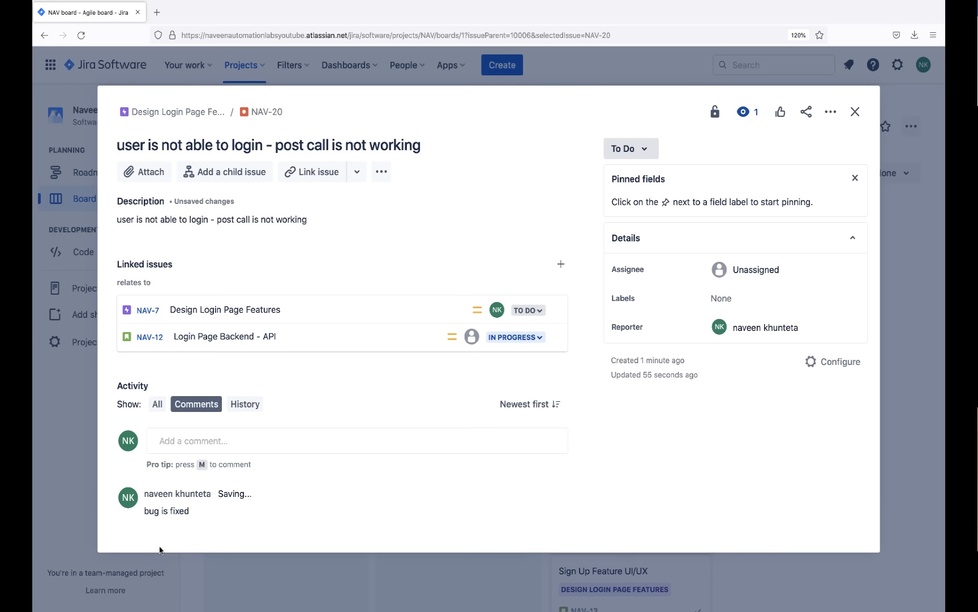
{"action": "left_click", "coordinate": [854, 111]}
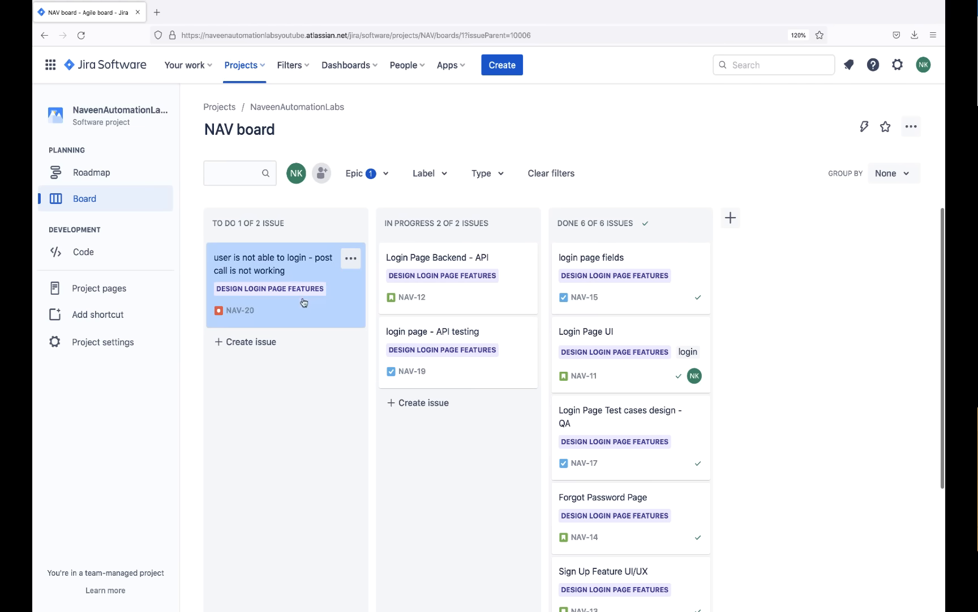
Move the login bug from To Do to In Progress and save the comment "tested and verified" on it.
{"action": "left_click_drag", "start_coordinate": [278, 263], "coordinate": [459, 417]}
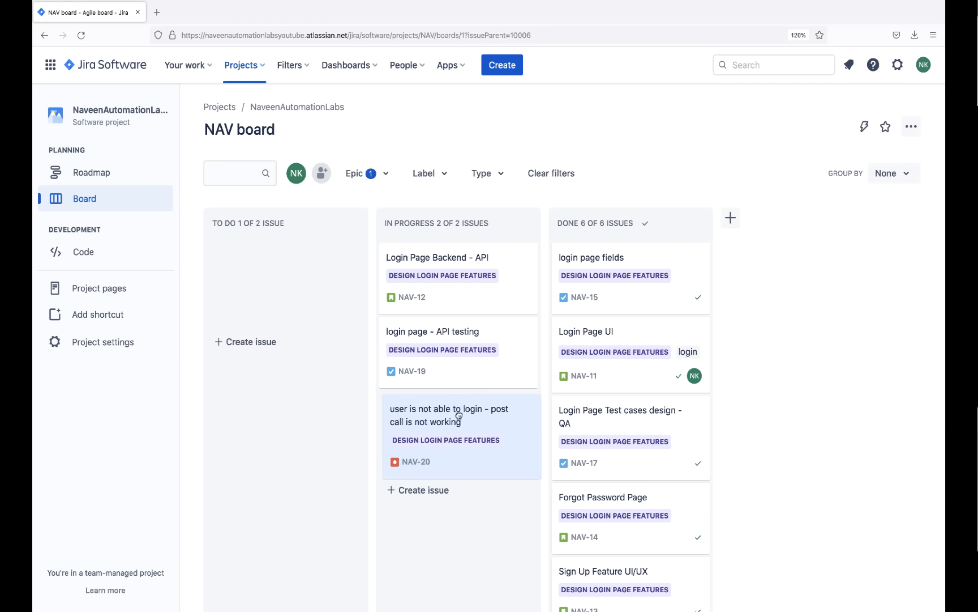
{"action": "scroll", "coordinate": [259, 463], "scroll_direction": "down", "scroll_amount": 3}
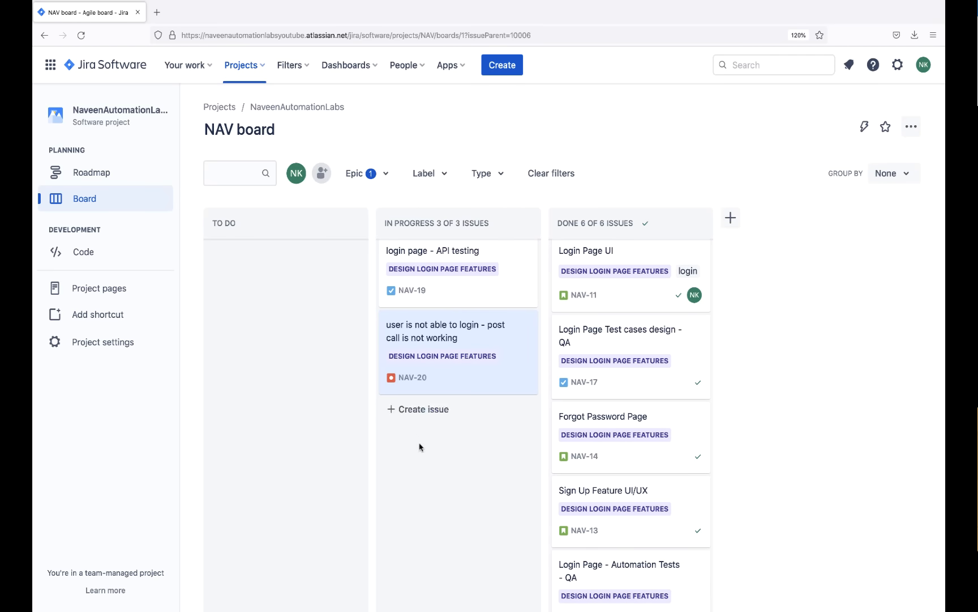
{"action": "left_click", "coordinate": [447, 328]}
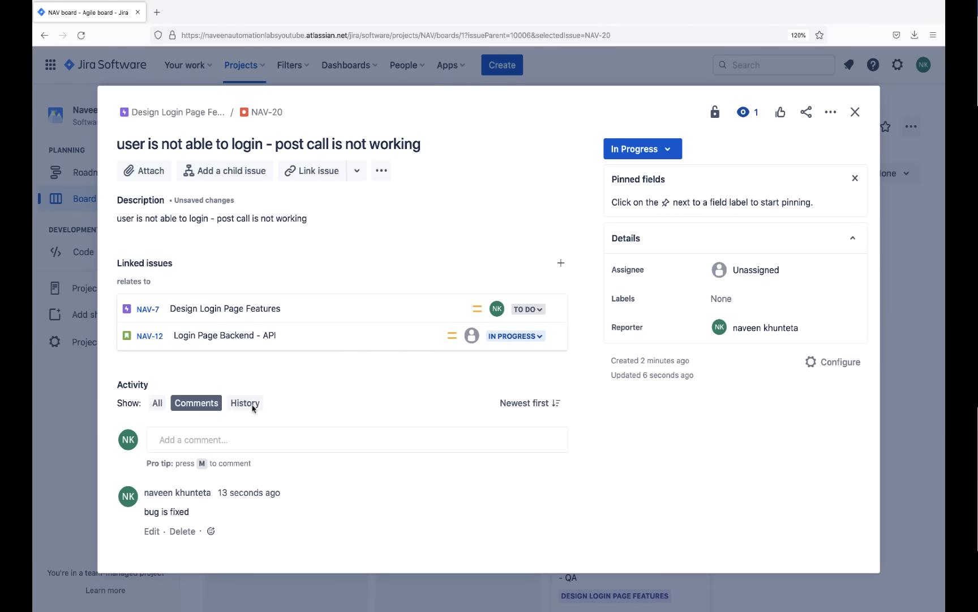
{"action": "left_click", "coordinate": [224, 444]}
{"action": "type", "text": "tested and verified"}
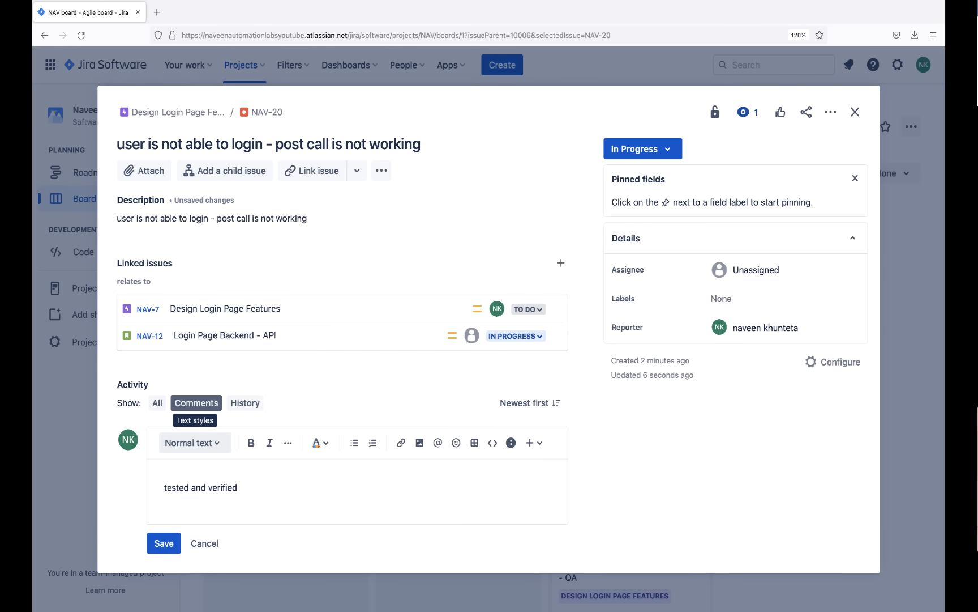
{"action": "left_click", "coordinate": [165, 543]}
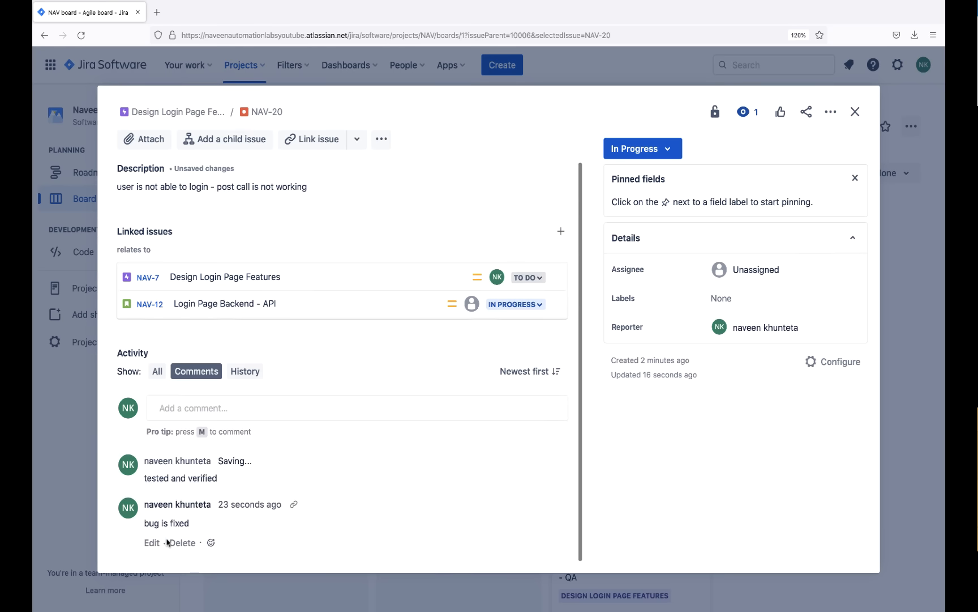
Set the status of the "user is not able to login - post call is not working" bug to Done and close the issue.
{"action": "scroll", "coordinate": [383, 495], "scroll_direction": "down", "scroll_amount": 2}
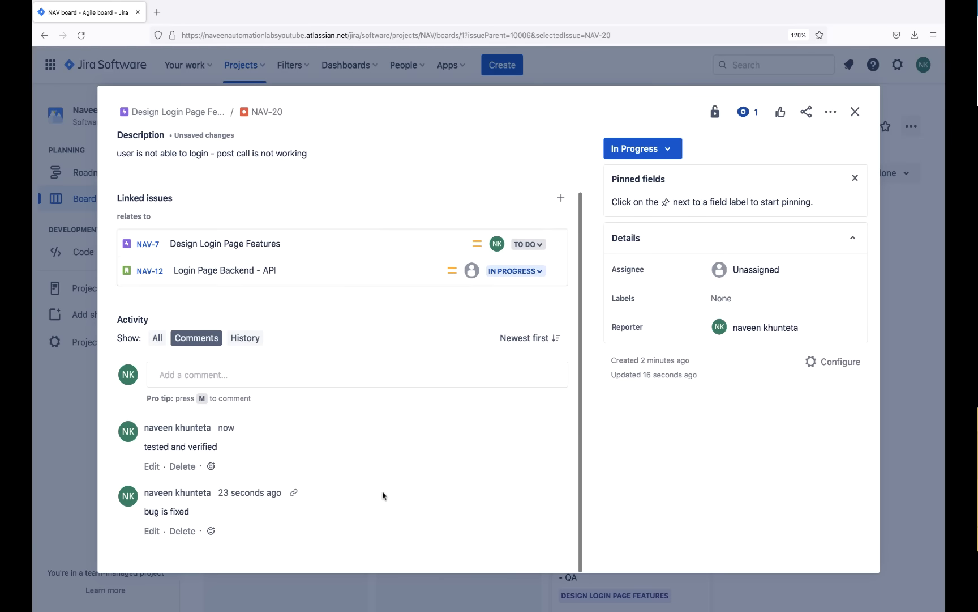
{"action": "left_click", "coordinate": [638, 154]}
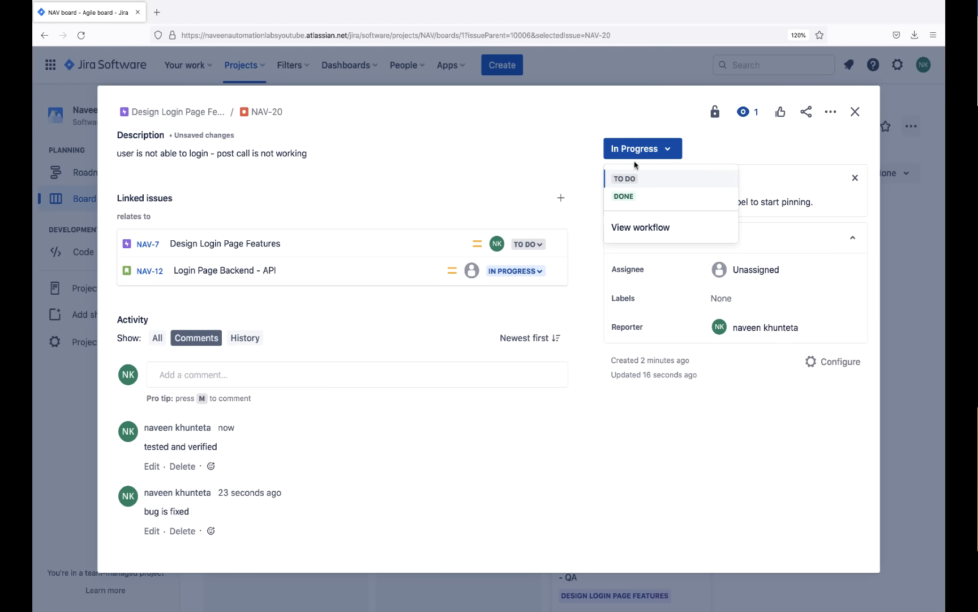
{"action": "left_click", "coordinate": [624, 196]}
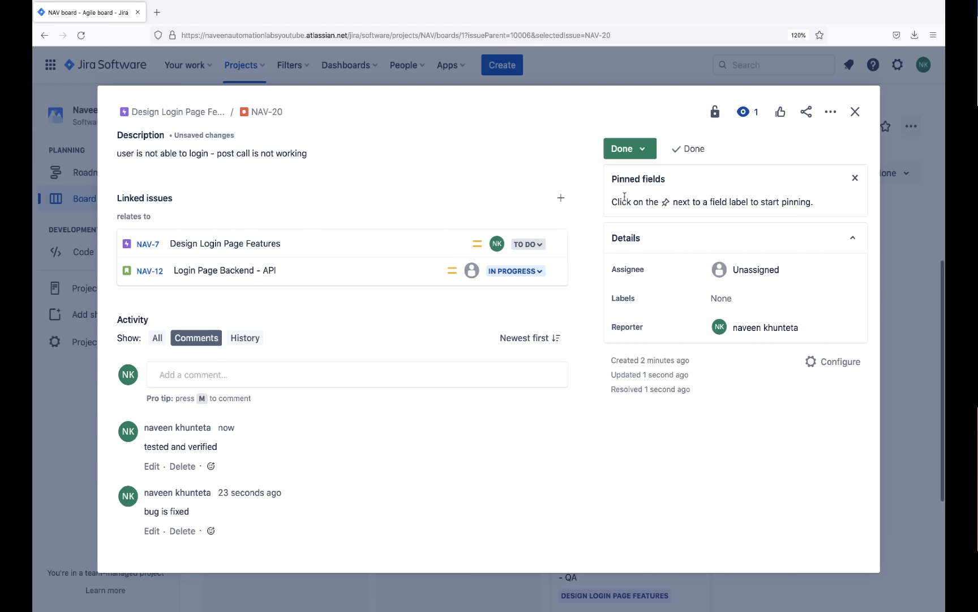
{"action": "left_click", "coordinate": [855, 111]}
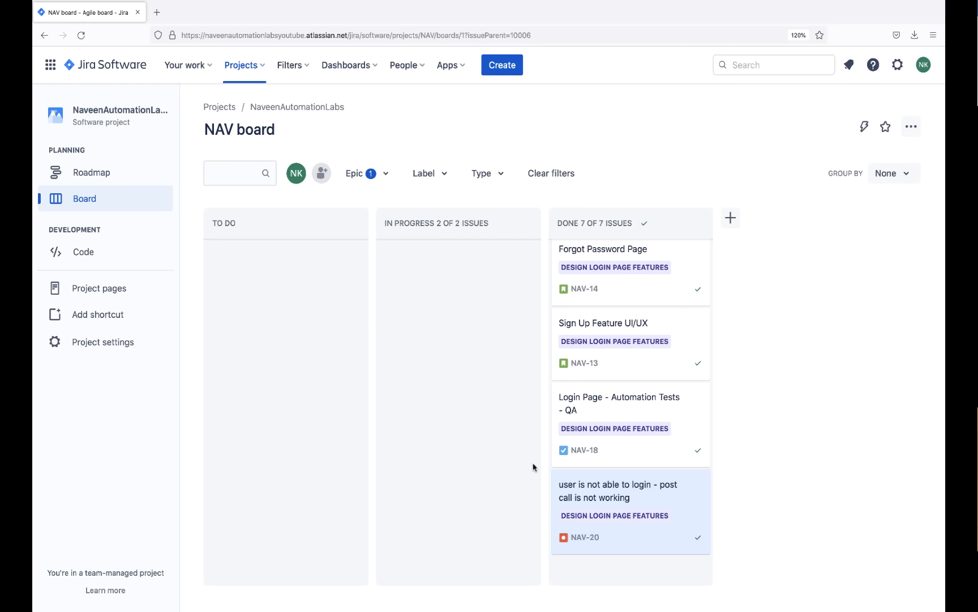
Set the Login Page Backend - API story from the In Progress column to Done and close the issue.
{"action": "scroll", "coordinate": [533, 463], "scroll_direction": "up", "scroll_amount": 4}
{"action": "scroll", "coordinate": [533, 467], "scroll_direction": "up", "scroll_amount": 2}
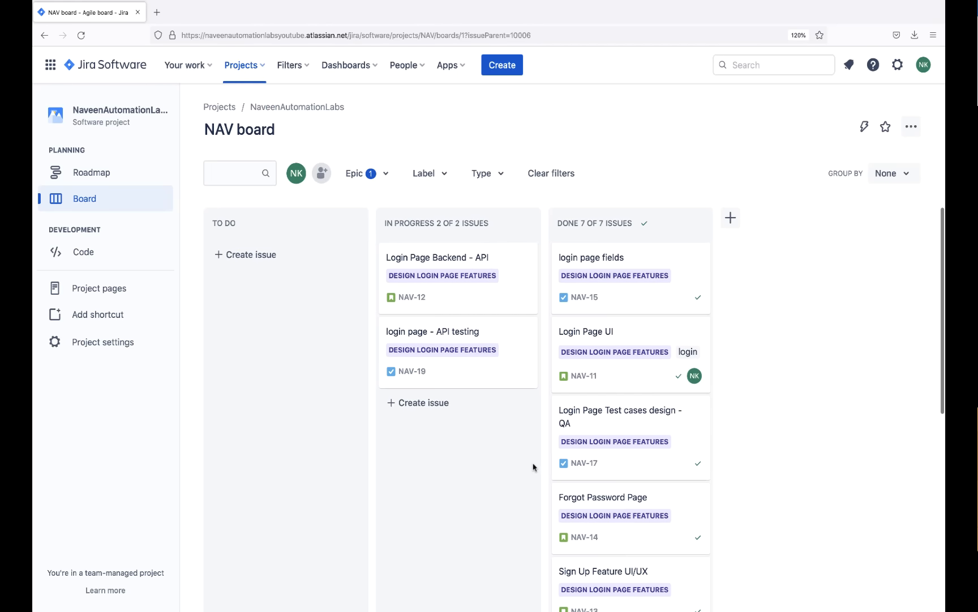
{"action": "left_click", "coordinate": [454, 261]}
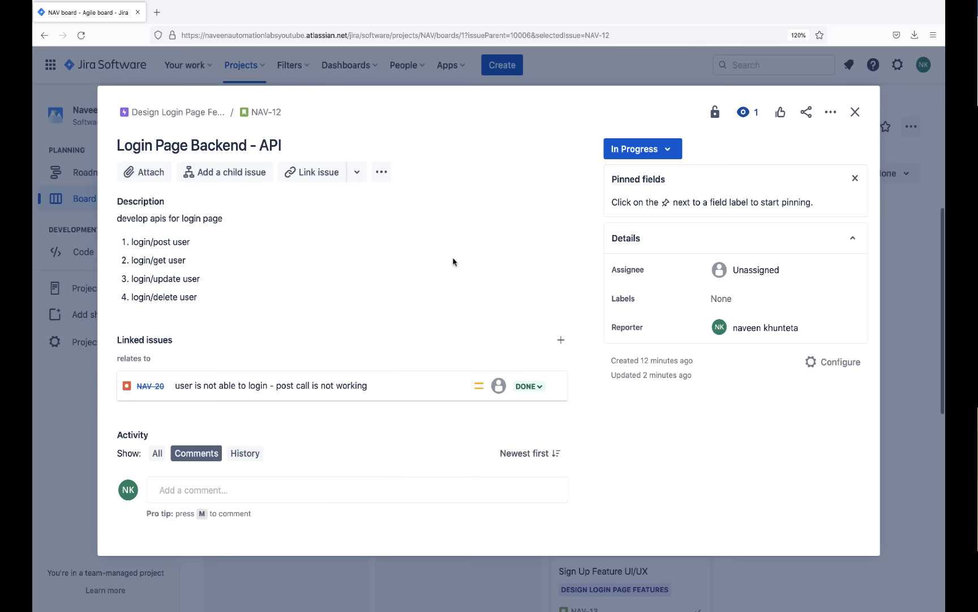
{"action": "scroll", "coordinate": [453, 262], "scroll_direction": "down", "scroll_amount": 2}
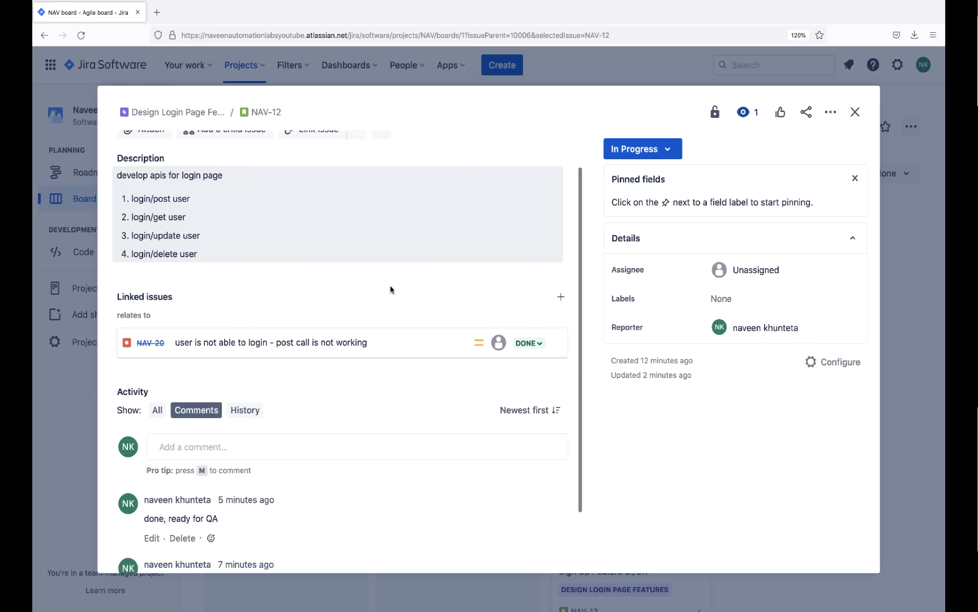
{"action": "scroll", "coordinate": [299, 232], "scroll_direction": "up", "scroll_amount": 2}
{"action": "scroll", "coordinate": [271, 312], "scroll_direction": "down", "scroll_amount": 3}
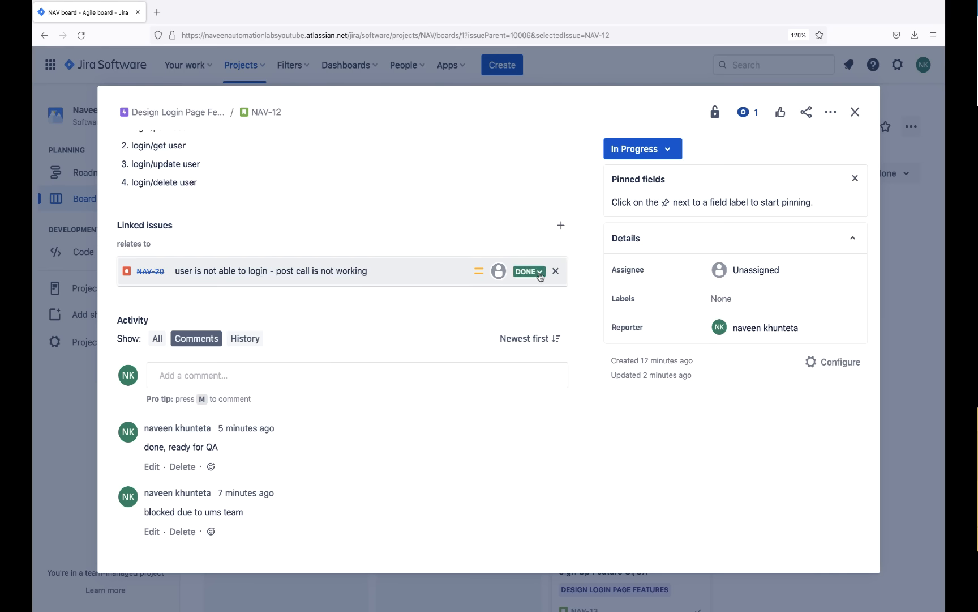
{"action": "left_click", "coordinate": [628, 159]}
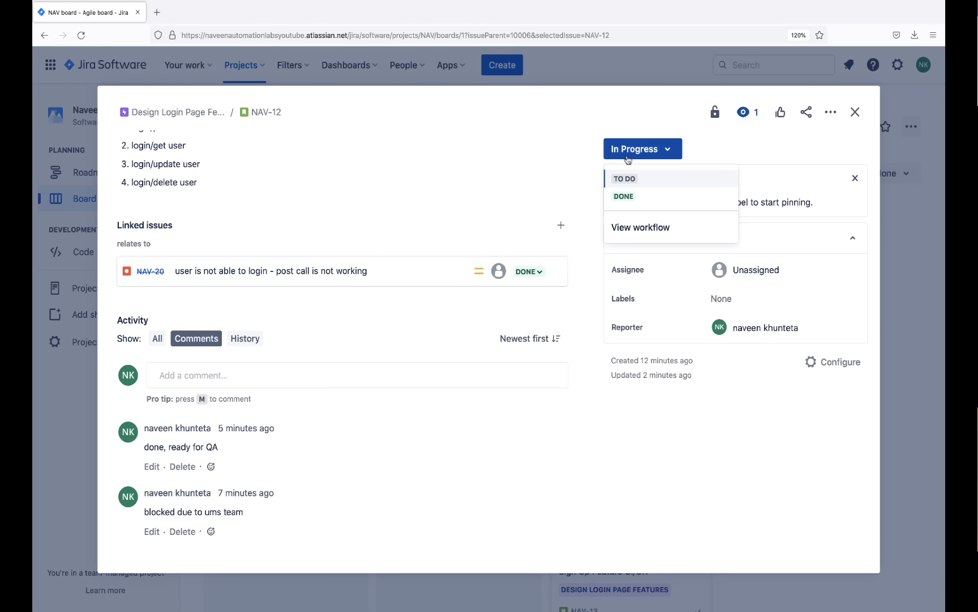
{"action": "left_click", "coordinate": [624, 196]}
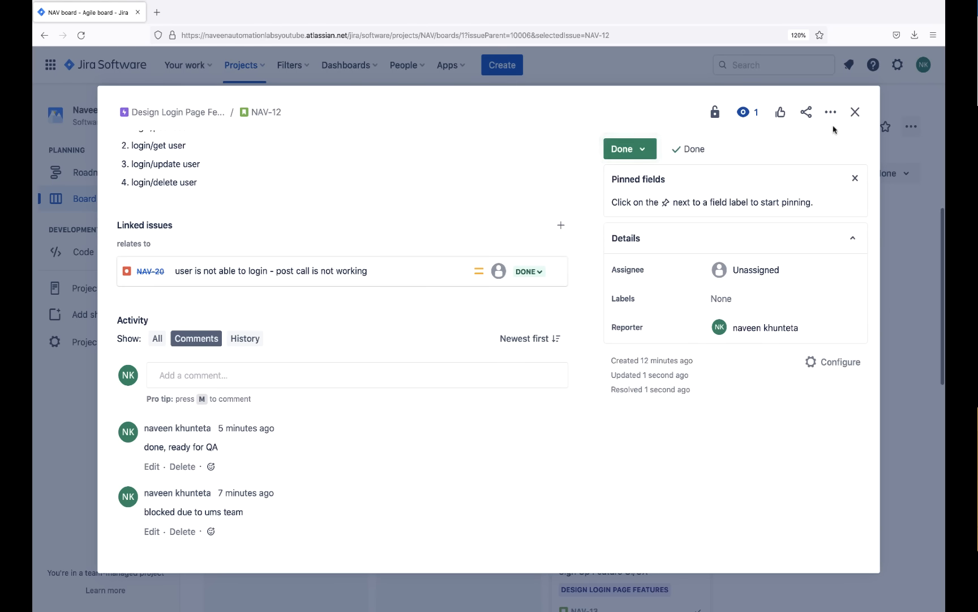
{"action": "left_click", "coordinate": [857, 114]}
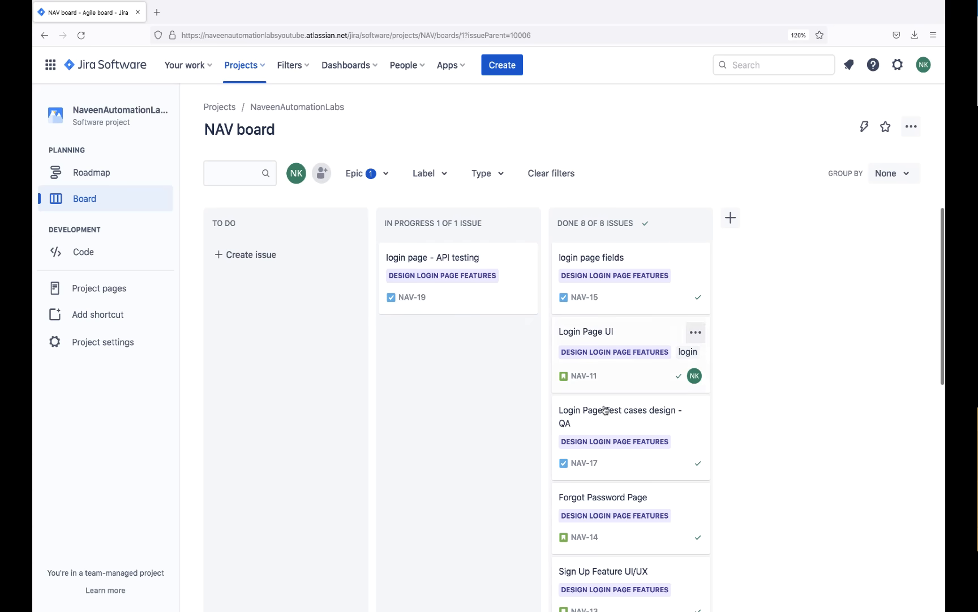
Save the comment "story is complete" on the login page - API testing task.
{"action": "scroll", "coordinate": [604, 411], "scroll_direction": "down", "scroll_amount": 3}
{"action": "scroll", "coordinate": [604, 412], "scroll_direction": "down", "scroll_amount": 5}
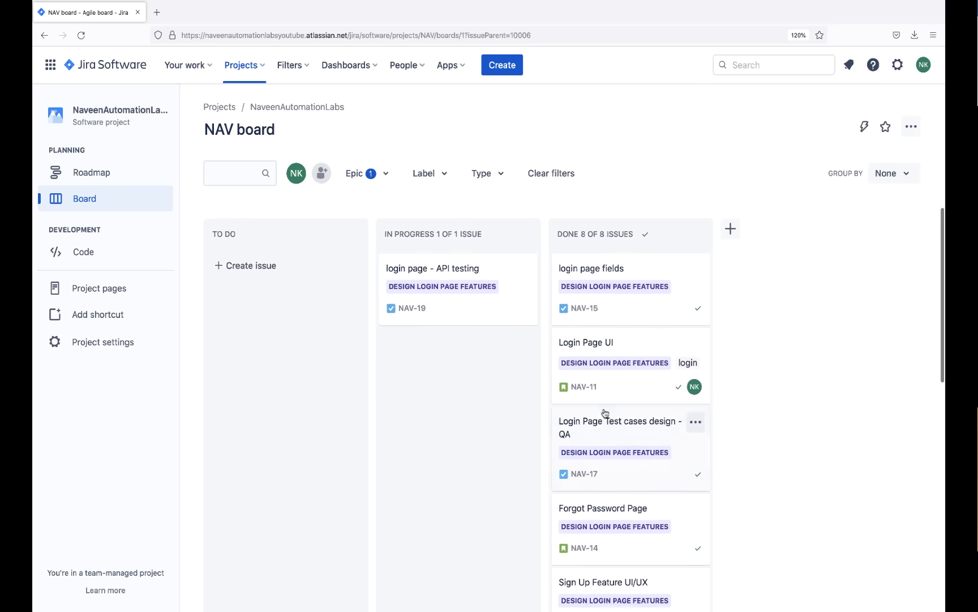
{"action": "left_click", "coordinate": [438, 260]}
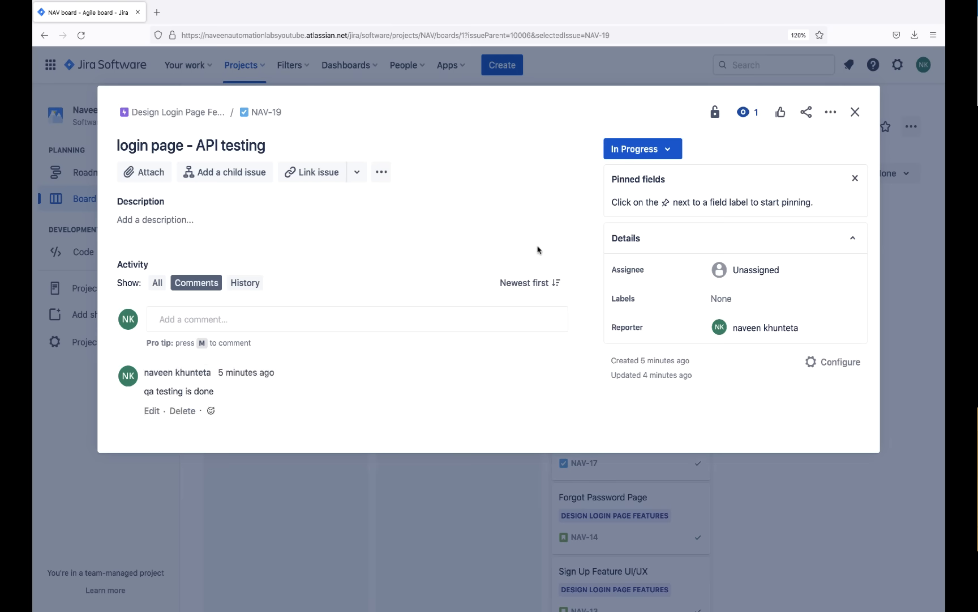
{"action": "left_click", "coordinate": [629, 149]}
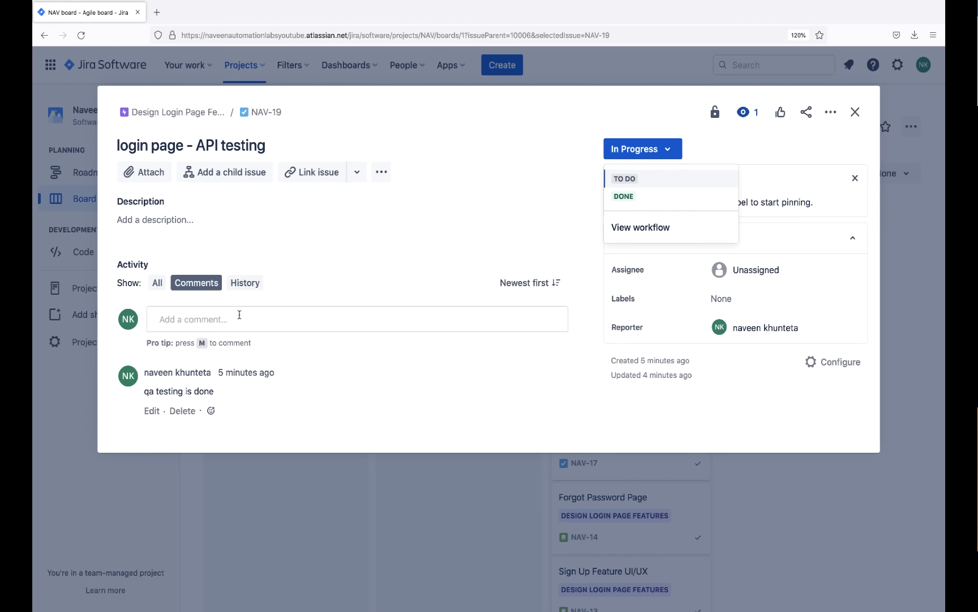
{"action": "left_click", "coordinate": [269, 320]}
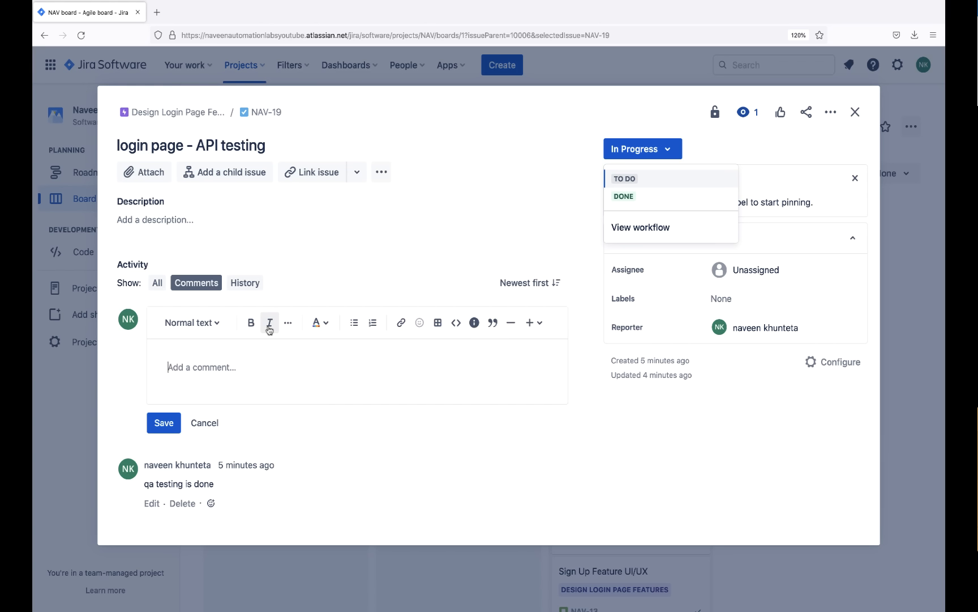
{"action": "type", "text": "story is complete"}
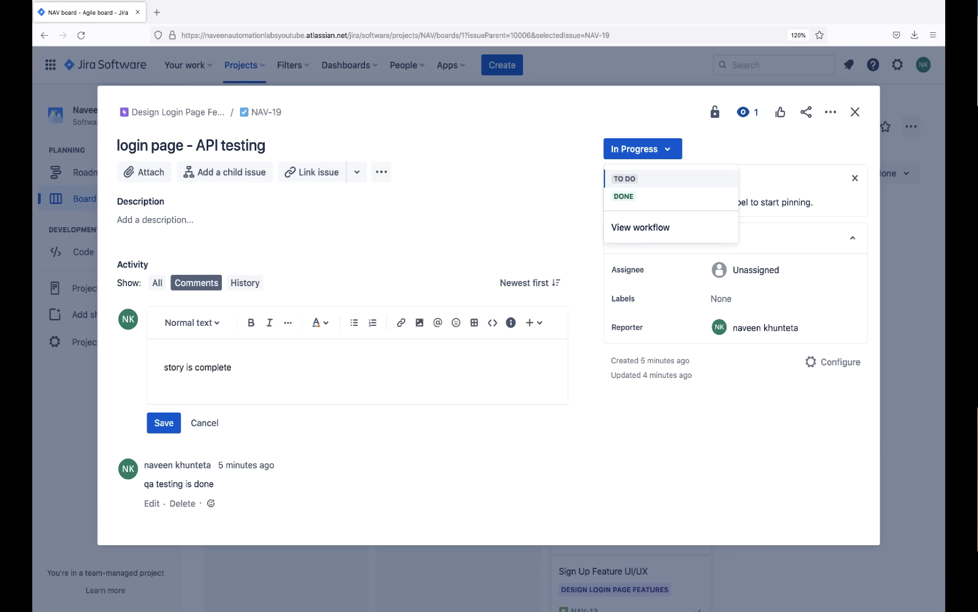
{"action": "left_click", "coordinate": [167, 425]}
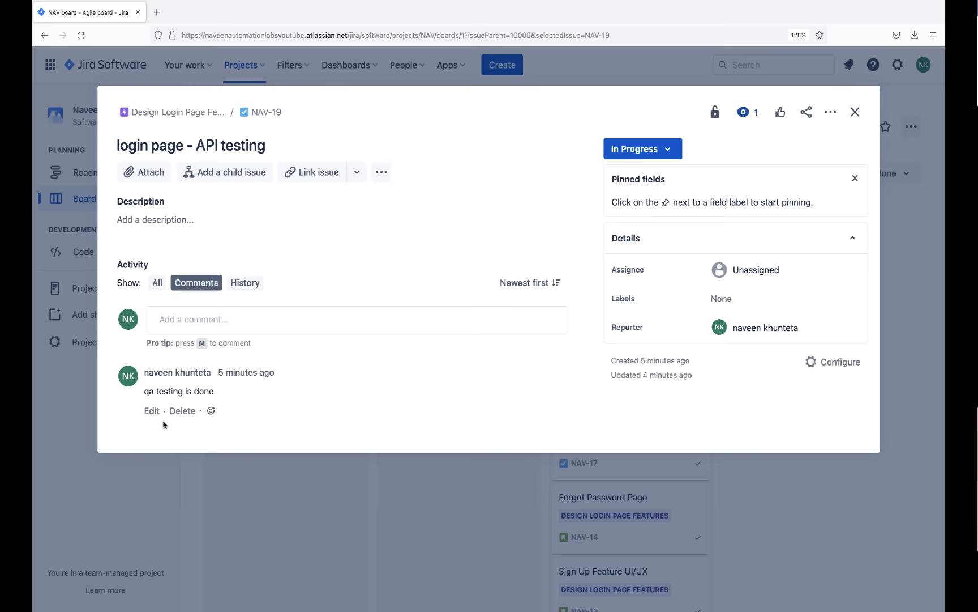
Set the login page - API testing task's status to Done and close the issue.
{"action": "left_click", "coordinate": [645, 150]}
{"action": "left_click", "coordinate": [624, 196]}
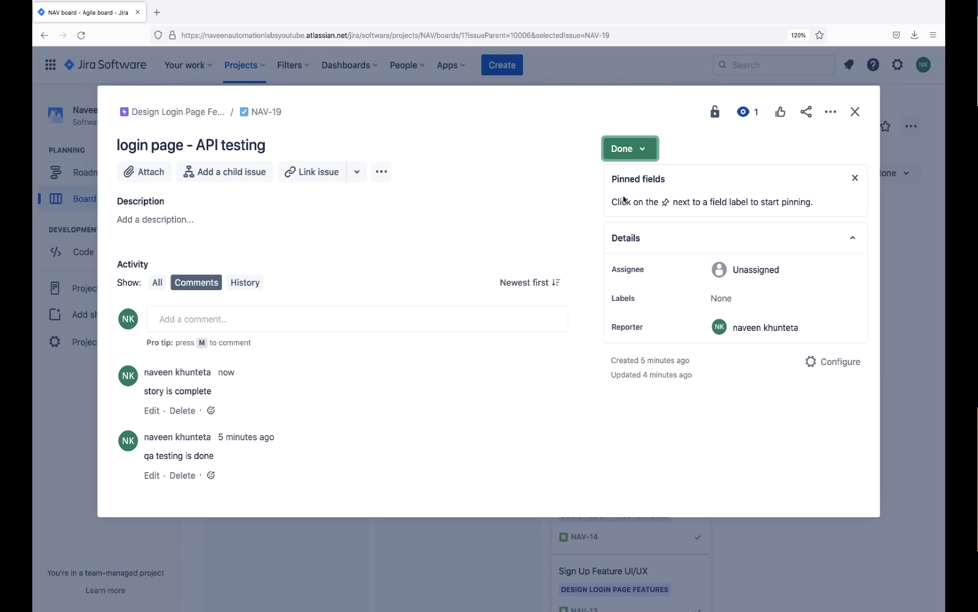
{"action": "left_click", "coordinate": [854, 112]}
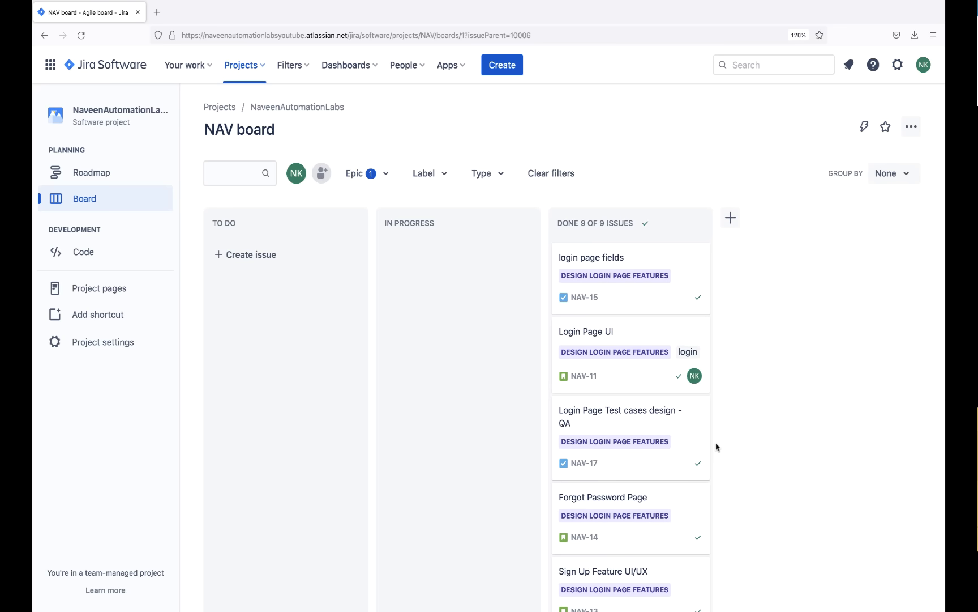
{"action": "left_click", "coordinate": [912, 128]}
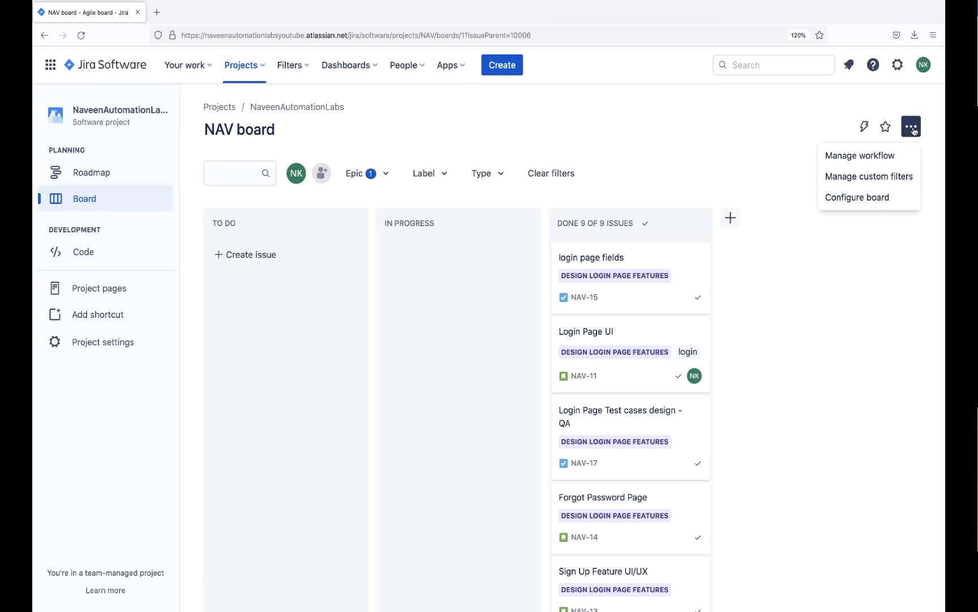
{"action": "left_click", "coordinate": [825, 375]}
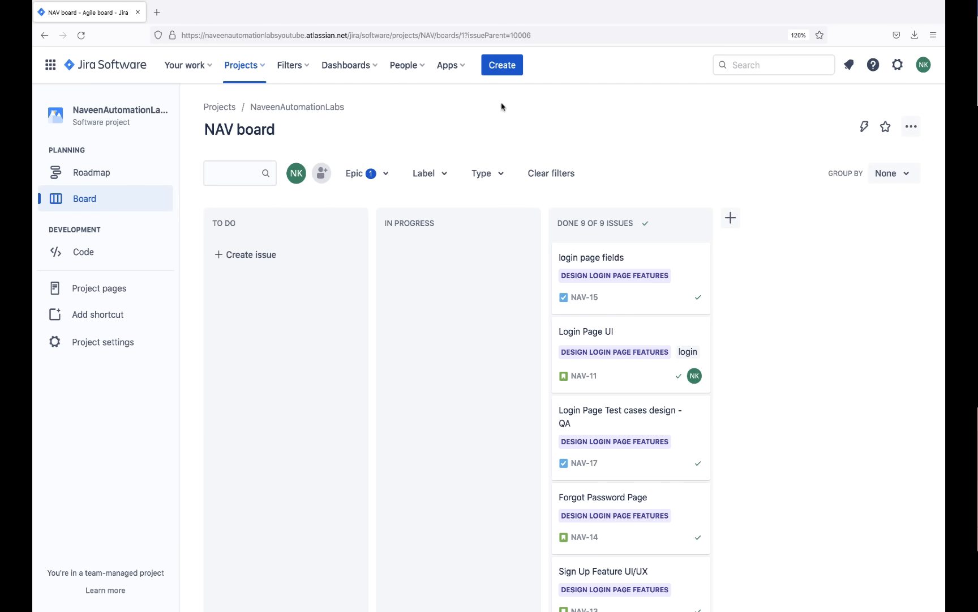
{"action": "left_click", "coordinate": [495, 69]}
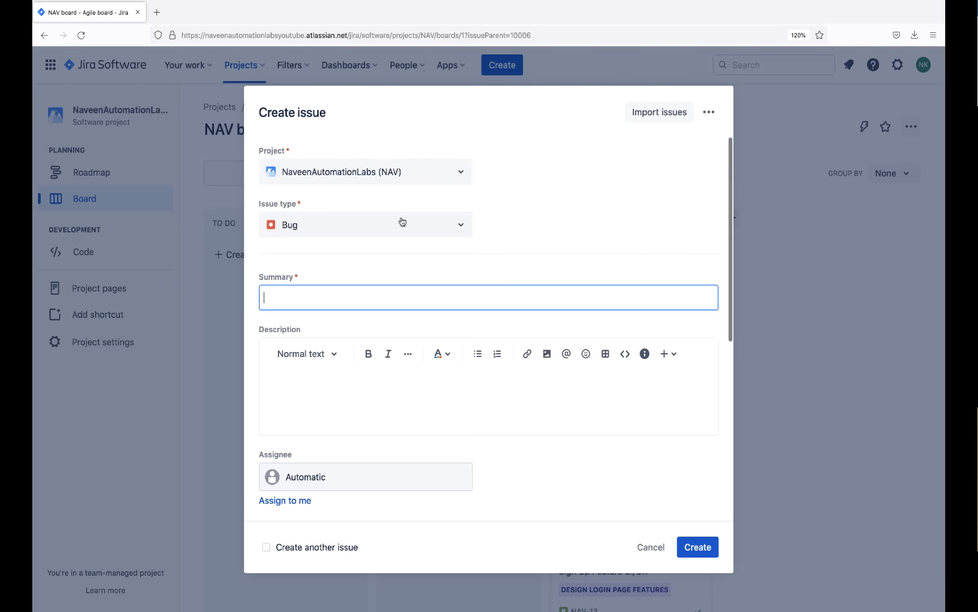
{"action": "left_click", "coordinate": [388, 226]}
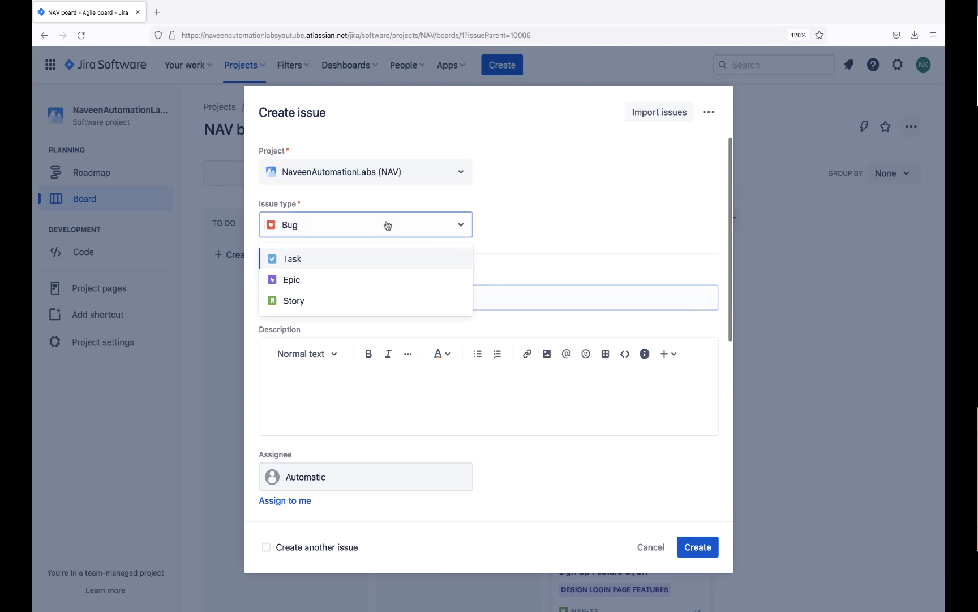
{"action": "left_click", "coordinate": [548, 205]}
{"action": "scroll", "coordinate": [546, 204], "scroll_direction": "down", "scroll_amount": 2}
{"action": "scroll", "coordinate": [546, 204], "scroll_direction": "up", "scroll_amount": 2}
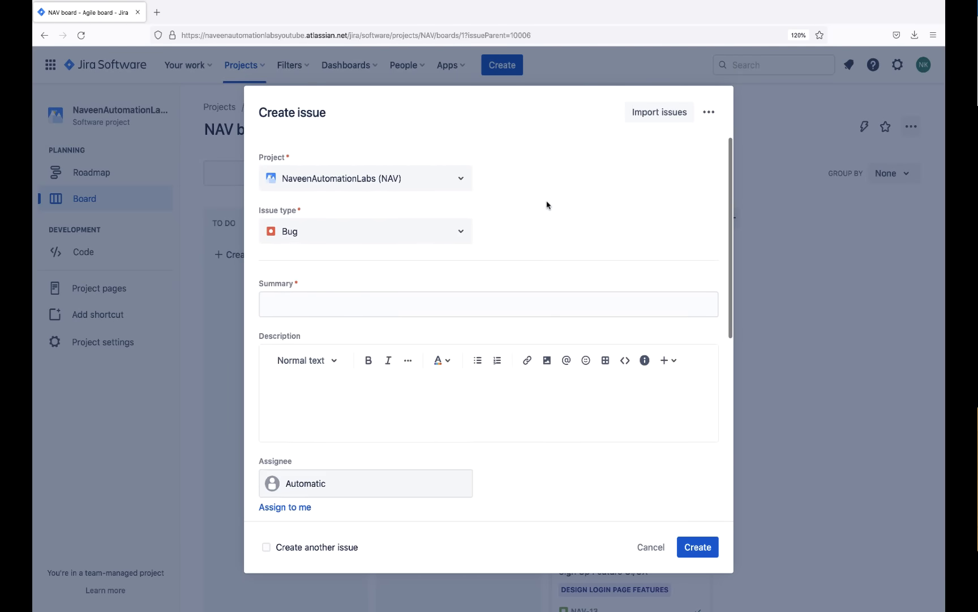
{"action": "left_click", "coordinate": [438, 174]}
{"action": "left_click", "coordinate": [578, 219]}
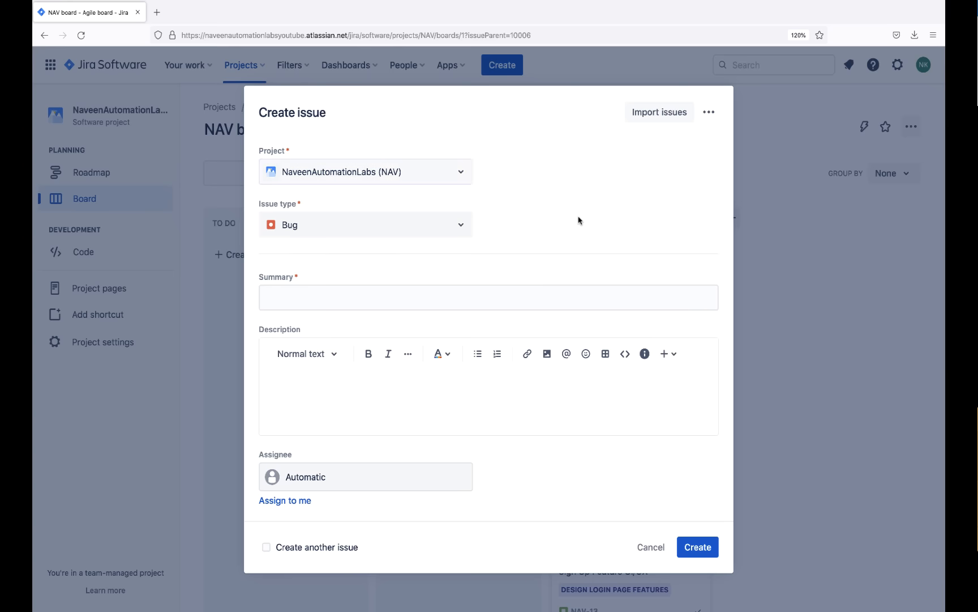
{"action": "scroll", "coordinate": [578, 221], "scroll_direction": "down", "scroll_amount": 5}
{"action": "scroll", "coordinate": [579, 220], "scroll_direction": "up", "scroll_amount": 5}
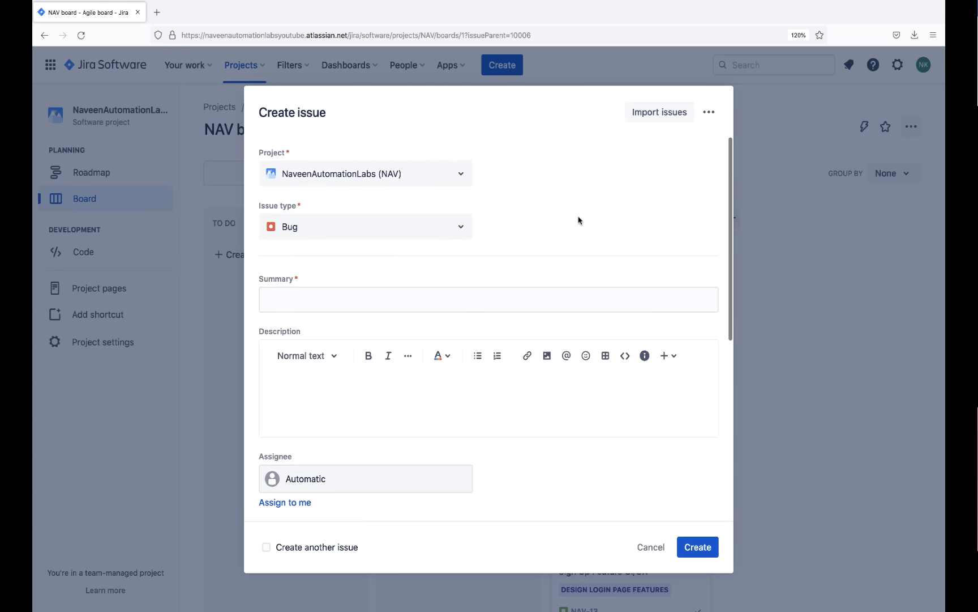
{"action": "left_click", "coordinate": [651, 547]}
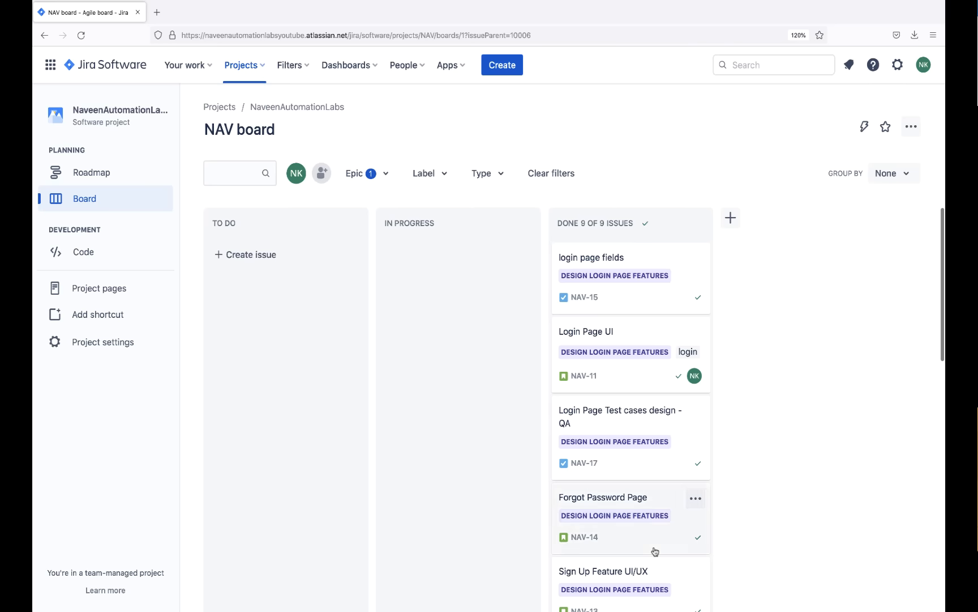
Review the finished issues in the NAV board's Done column, with the page at default zoom.
{"action": "scroll", "coordinate": [800, 393], "scroll_direction": "down", "scroll_amount": 5}
{"action": "scroll", "coordinate": [800, 392], "scroll_direction": "down", "scroll_amount": 3}
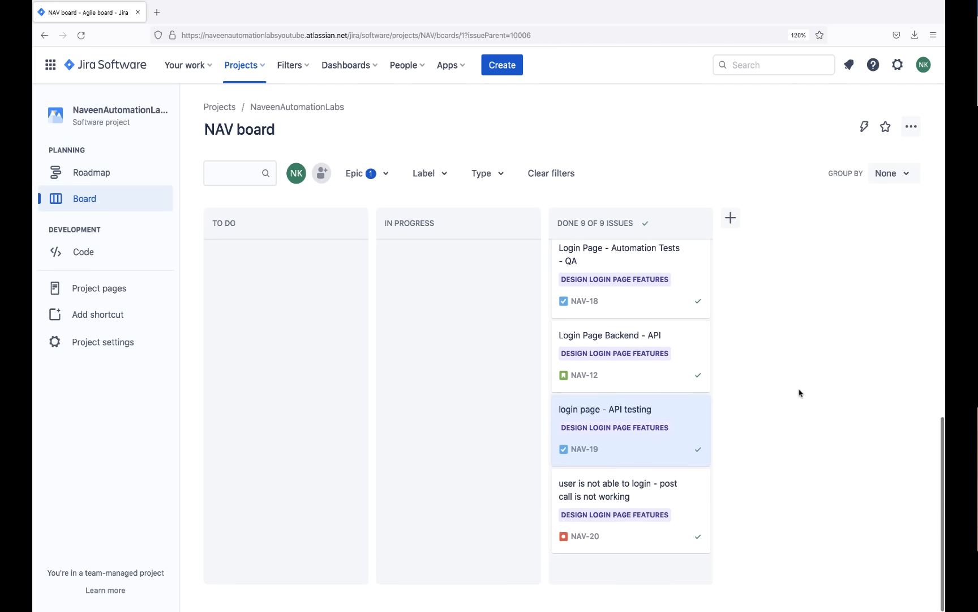
{"action": "scroll", "coordinate": [801, 392], "scroll_direction": "up", "scroll_amount": 10}
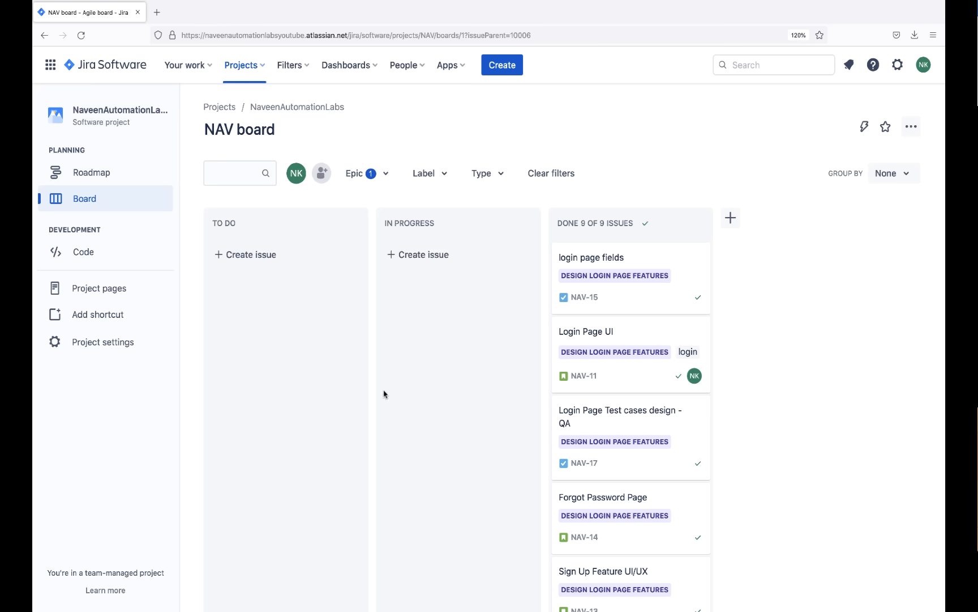
{"action": "key", "text": "ctrl+0"}
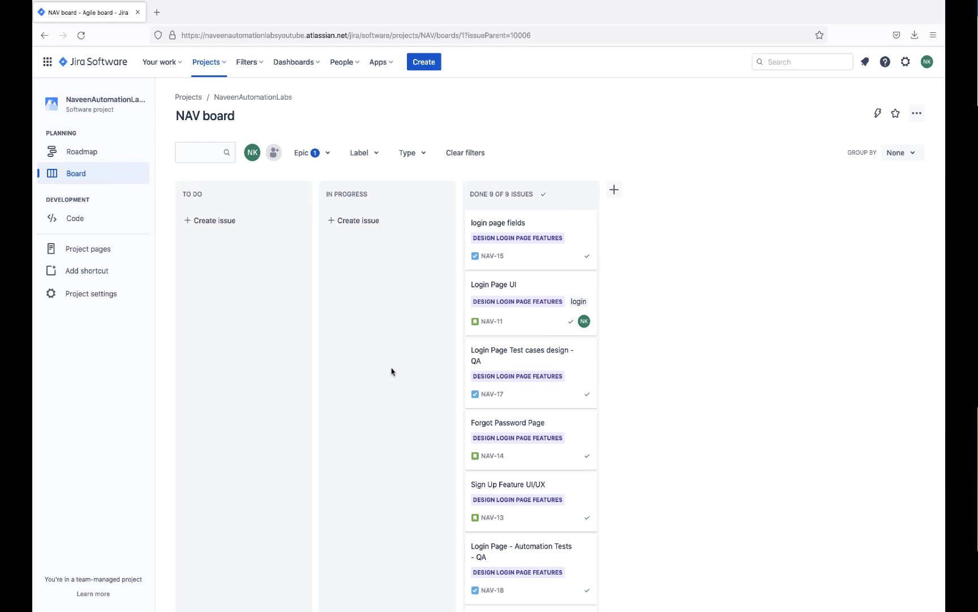
{"action": "scroll", "coordinate": [391, 372], "scroll_direction": "down", "scroll_amount": 5}
{"action": "scroll", "coordinate": [391, 372], "scroll_direction": "up", "scroll_amount": 5}
Open the Design Login Page Features epic from the project roadmap and examine its child issues, linked issues and details.
{"action": "left_click", "coordinate": [76, 152]}
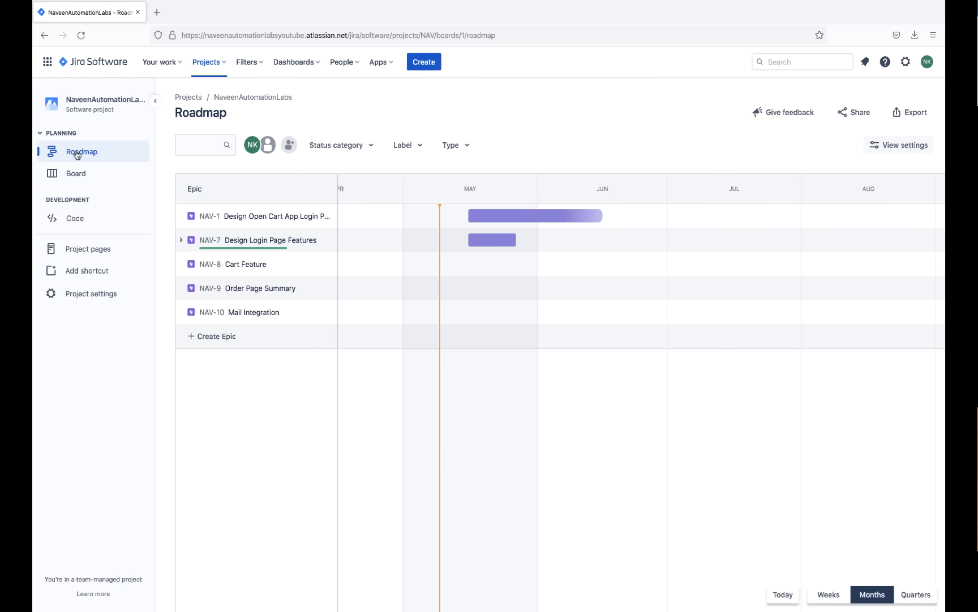
{"action": "left_click", "coordinate": [265, 242]}
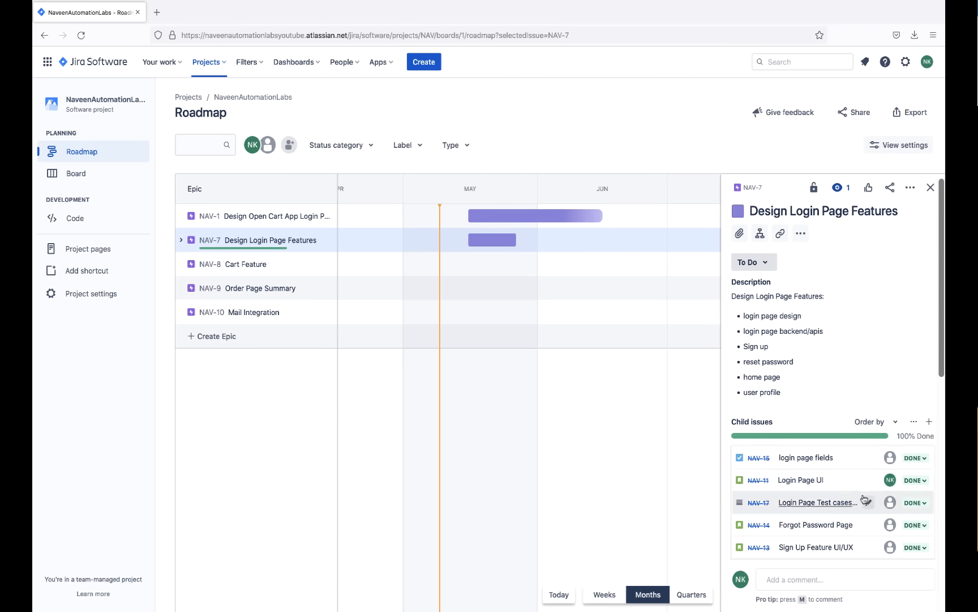
{"action": "scroll", "coordinate": [852, 492], "scroll_direction": "down", "scroll_amount": 3}
{"action": "scroll", "coordinate": [852, 493], "scroll_direction": "down", "scroll_amount": 3}
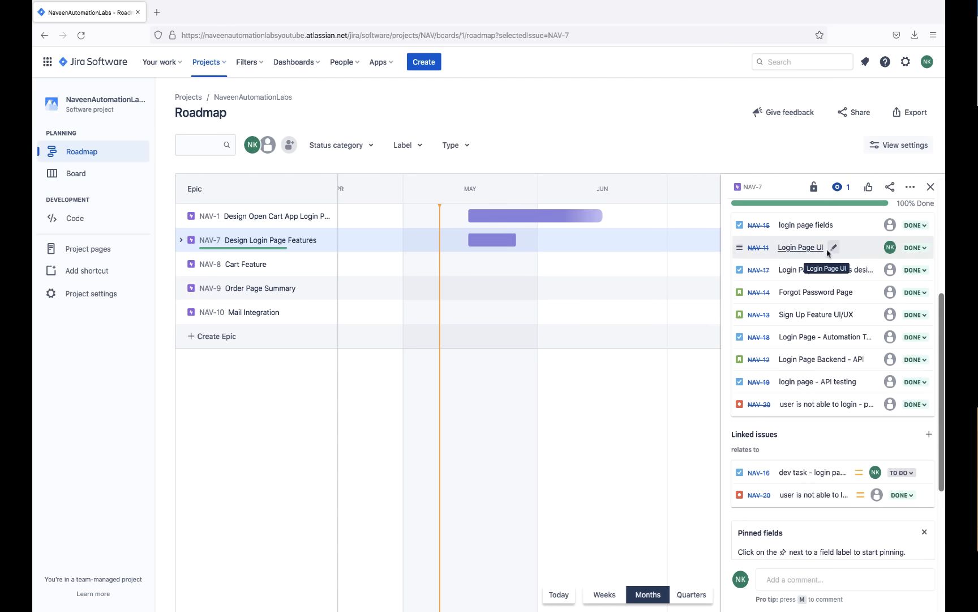
{"action": "scroll", "coordinate": [855, 432], "scroll_direction": "down", "scroll_amount": 5}
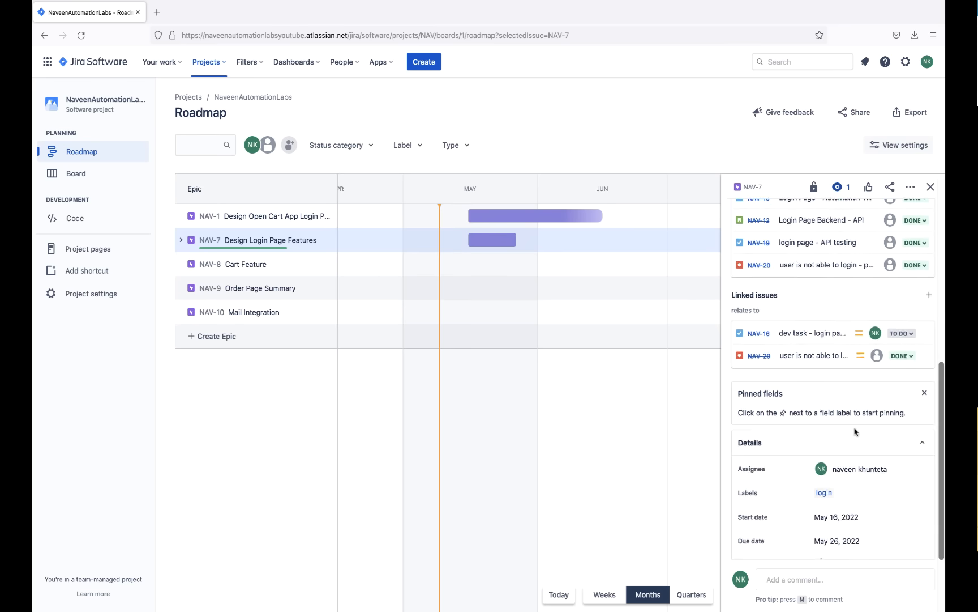
{"action": "scroll", "coordinate": [856, 432], "scroll_direction": "up", "scroll_amount": 10}
{"action": "scroll", "coordinate": [856, 432], "scroll_direction": "down", "scroll_amount": 6}
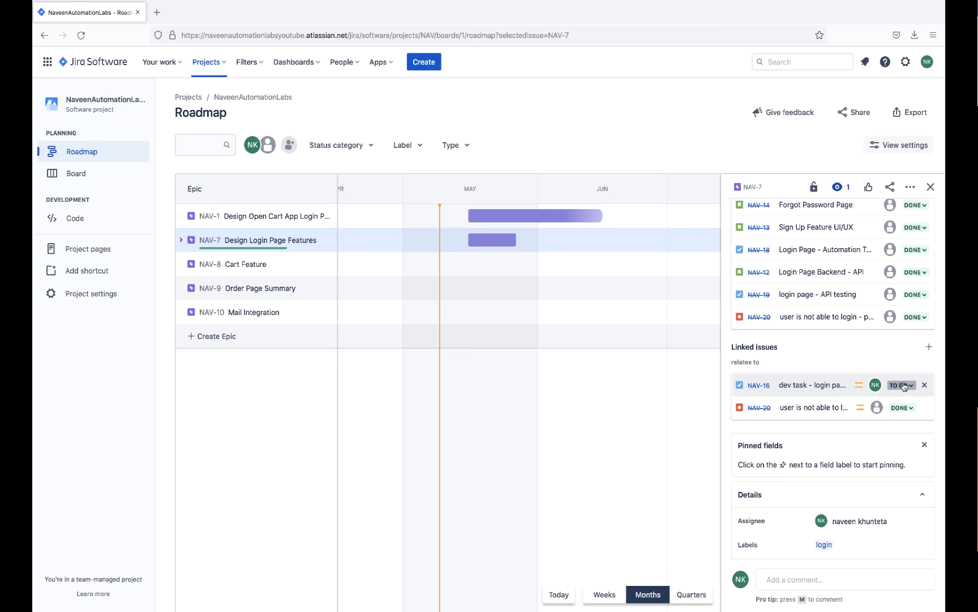
Set the status of the epic's linked dev task - login page api issue (NAV-16) to Done.
{"action": "left_click", "coordinate": [904, 386]}
{"action": "left_click", "coordinate": [841, 419]}
{"action": "scroll", "coordinate": [842, 419], "scroll_direction": "up", "scroll_amount": 5}
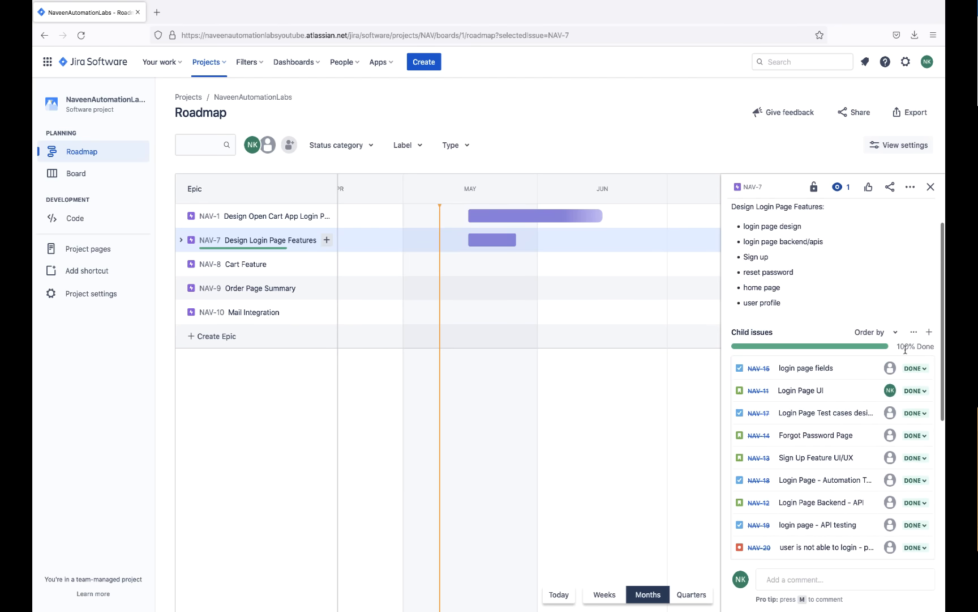
{"action": "scroll", "coordinate": [889, 301], "scroll_direction": "up", "scroll_amount": 3}
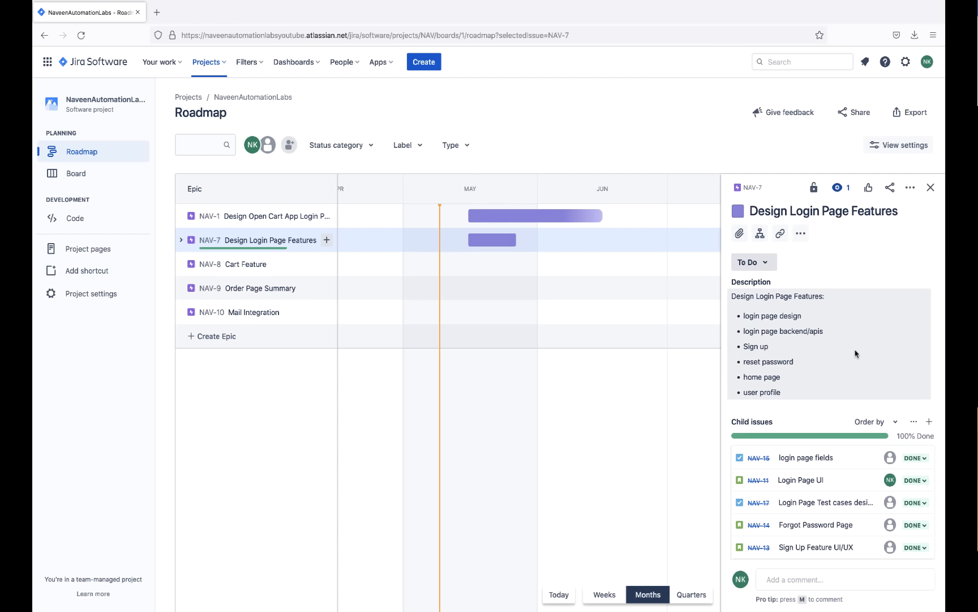
Save the comment "Epic is done and ready to be released." on the Design Login Page Features epic.
{"action": "scroll", "coordinate": [855, 352], "scroll_direction": "down", "scroll_amount": 10}
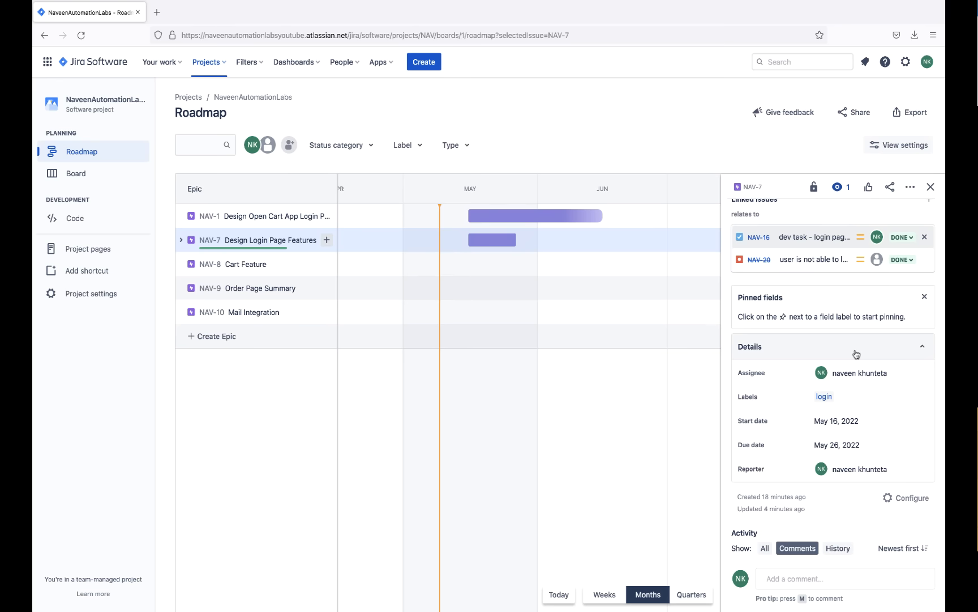
{"action": "left_click", "coordinate": [800, 577]}
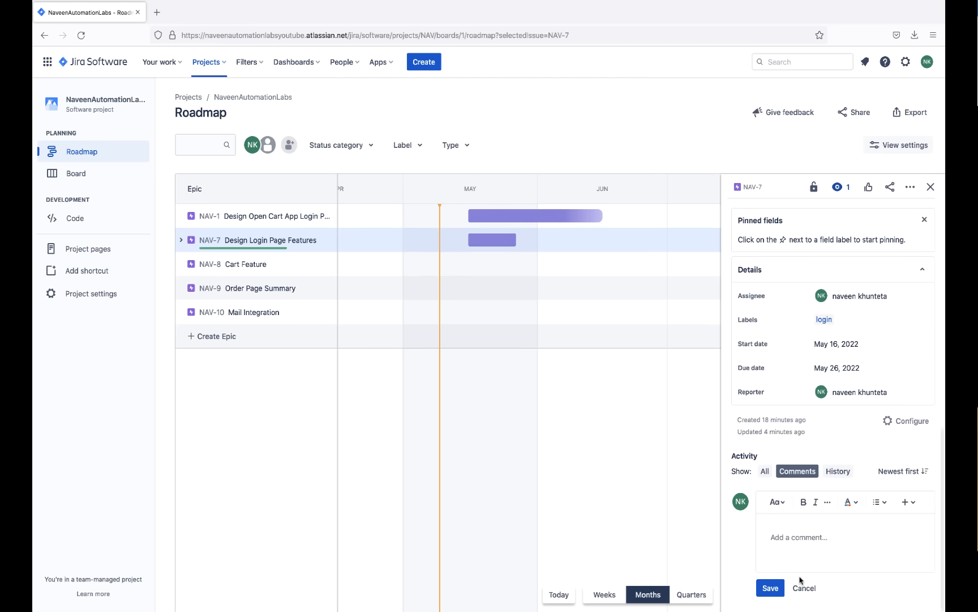
{"action": "key", "text": "super+plus"}
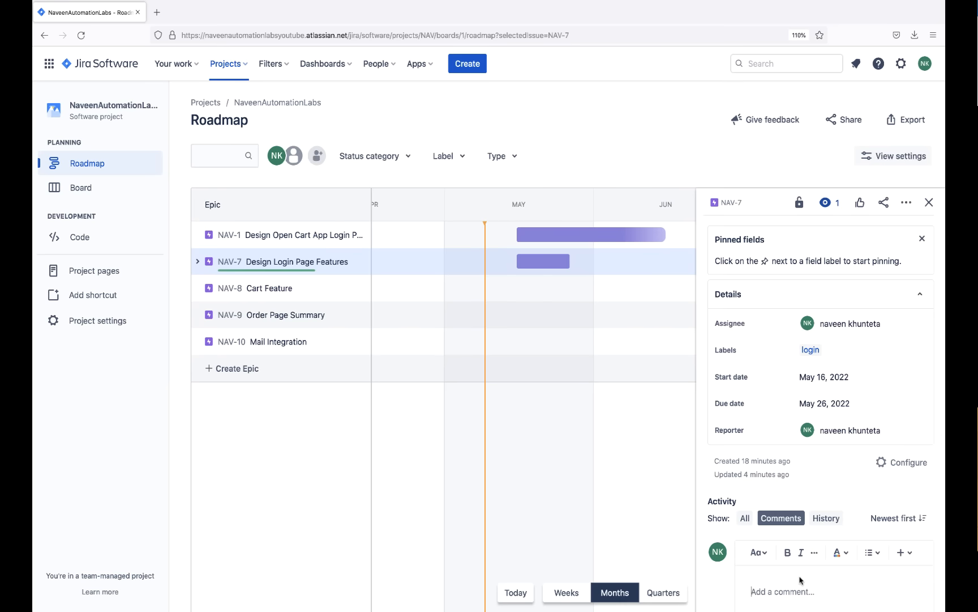
{"action": "scroll", "coordinate": [796, 552], "scroll_direction": "down", "scroll_amount": 2}
{"action": "type", "text": "Epic is compl"}
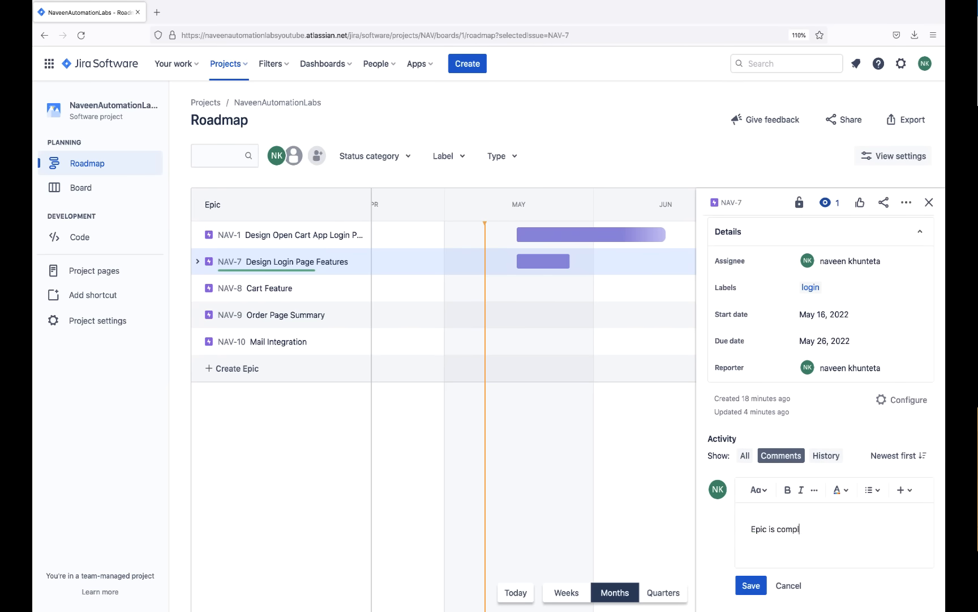
{"action": "key", "text": "BackSpace"}
{"action": "key", "text": "BackSpace"}
{"action": "key", "text": "BackSpace"}
{"action": "key", "text": "BackSpace"}
{"action": "key", "text": "BackSpace"}
{"action": "type", "text": "done and ready to be released."}
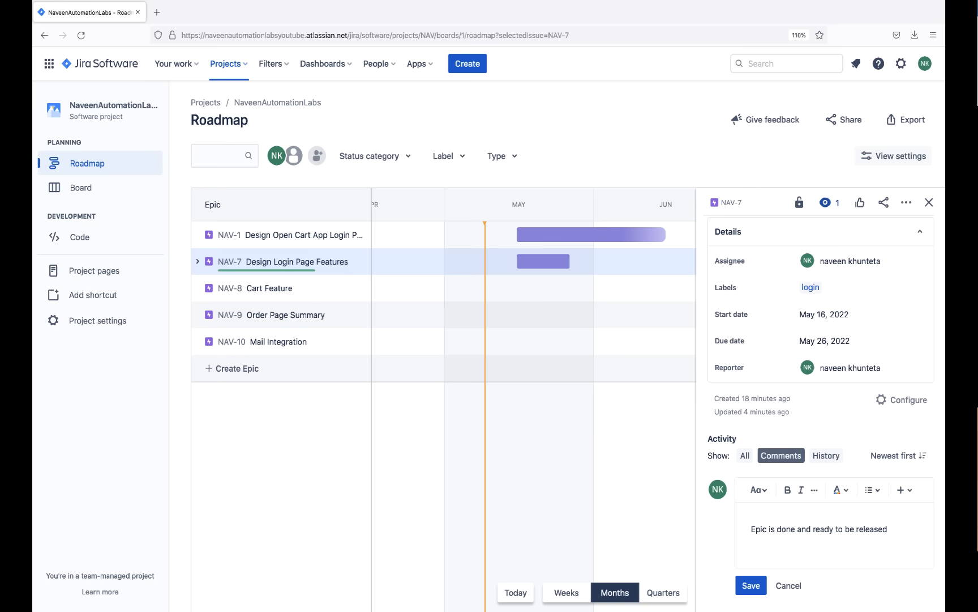
{"action": "left_click", "coordinate": [751, 589]}
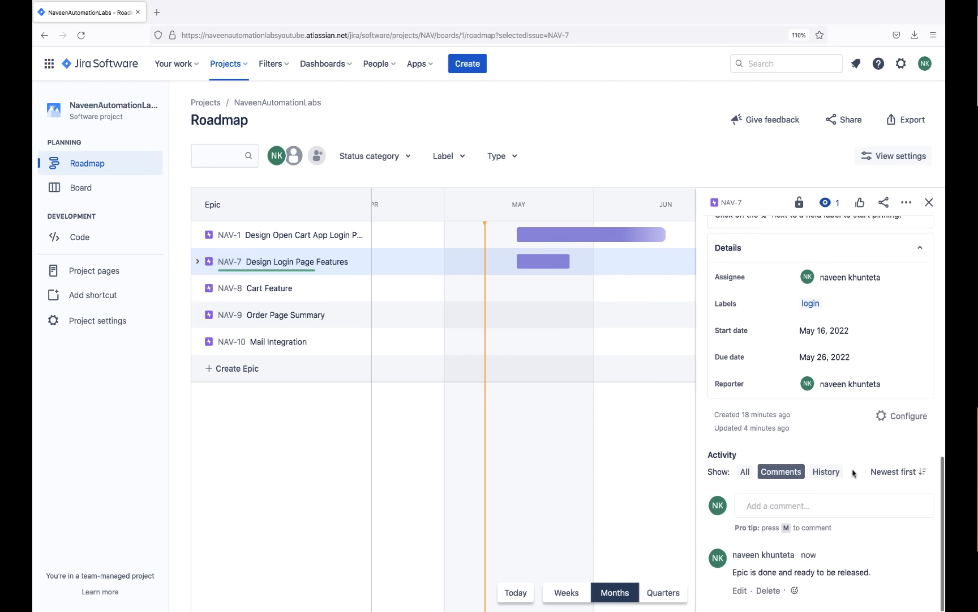
Review the Design Login Page Features epic's description, child issues and completion bar.
{"action": "scroll", "coordinate": [853, 472], "scroll_direction": "up", "scroll_amount": 10}
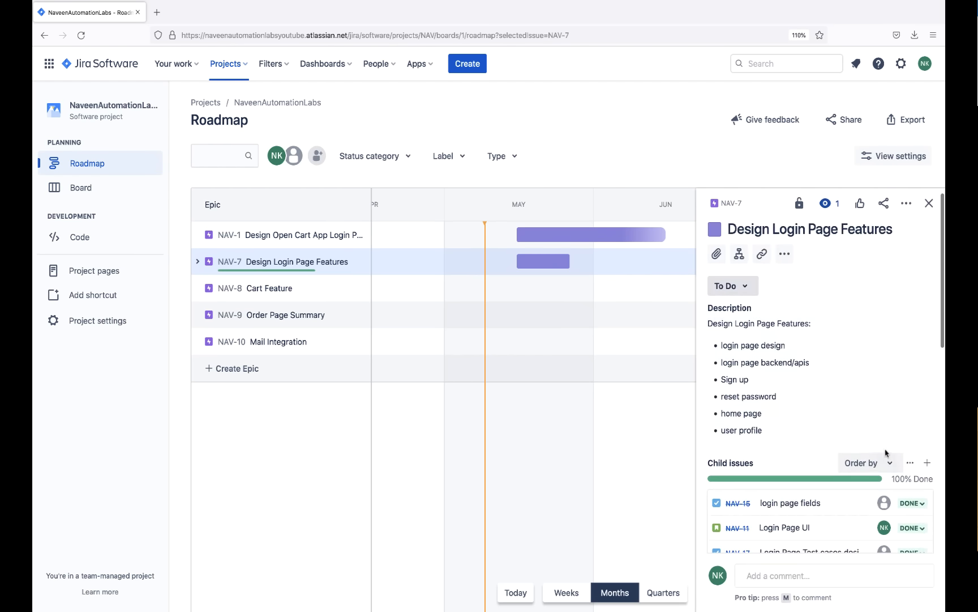
{"action": "scroll", "coordinate": [825, 371], "scroll_direction": "down", "scroll_amount": 2}
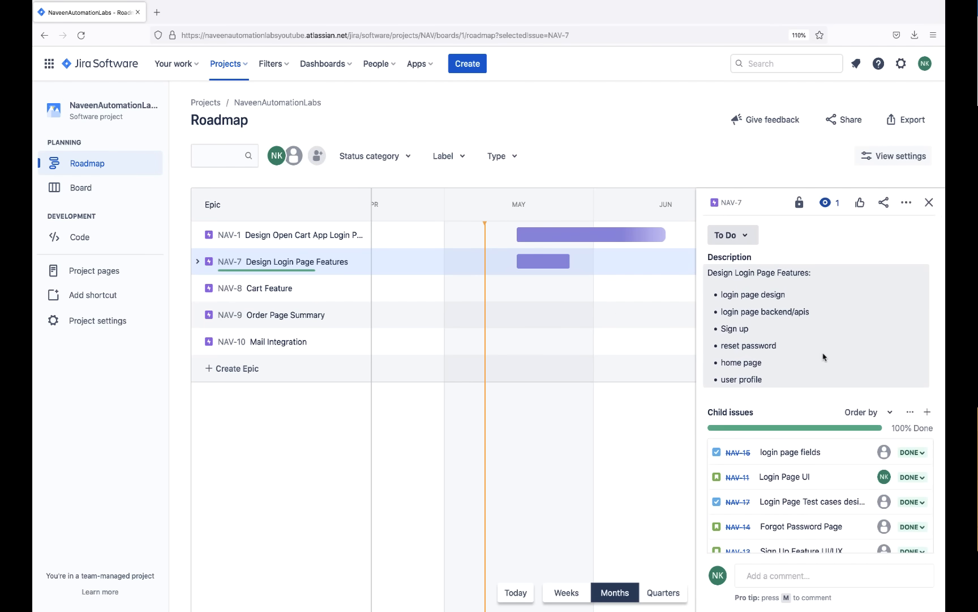
{"action": "scroll", "coordinate": [824, 357], "scroll_direction": "down", "scroll_amount": 5}
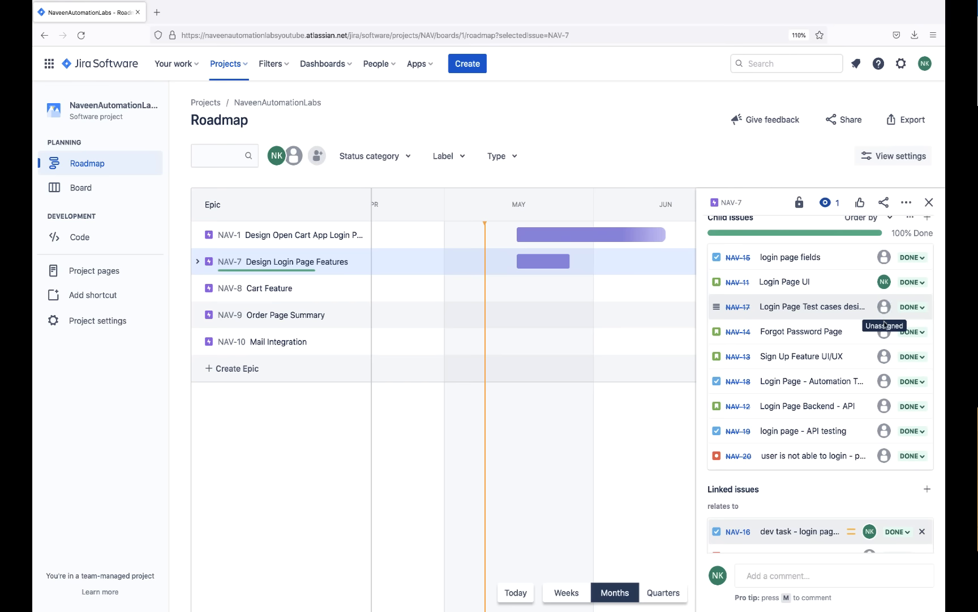
{"action": "scroll", "coordinate": [882, 320], "scroll_direction": "up", "scroll_amount": 5}
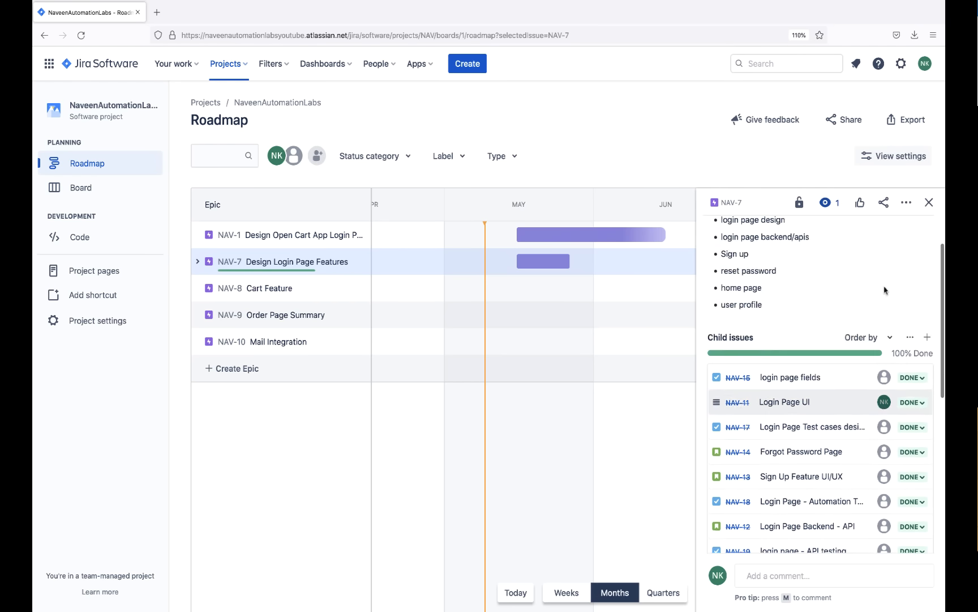
View the Epic issue type's field configuration and the project's general details settings.
{"action": "left_click", "coordinate": [906, 202]}
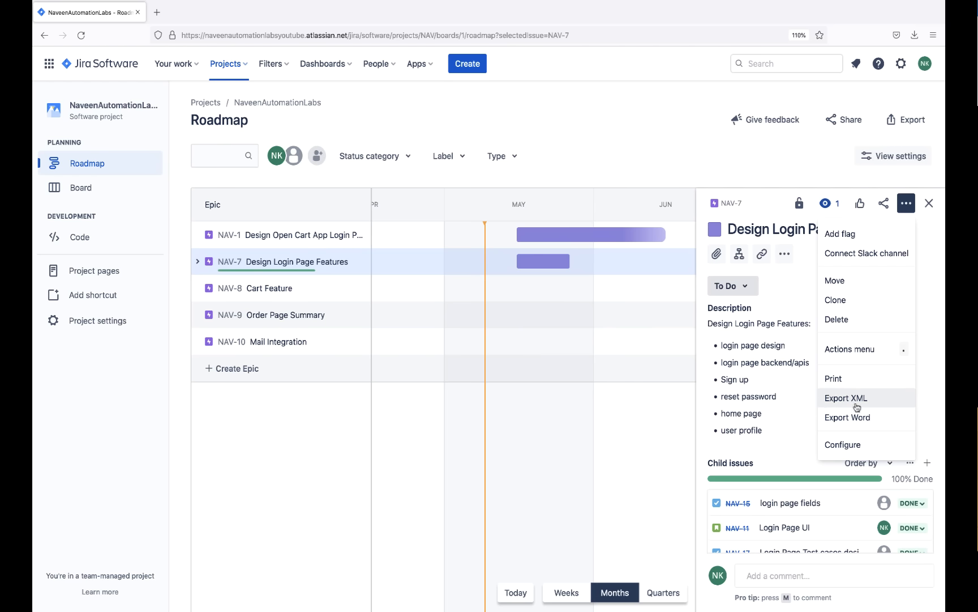
{"action": "left_click", "coordinate": [855, 445]}
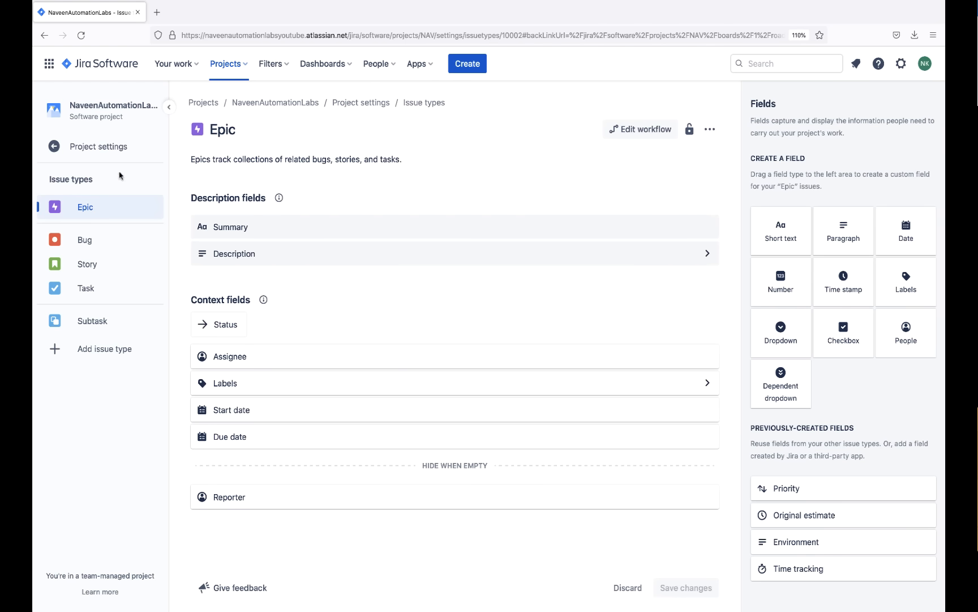
{"action": "left_click", "coordinate": [104, 149]}
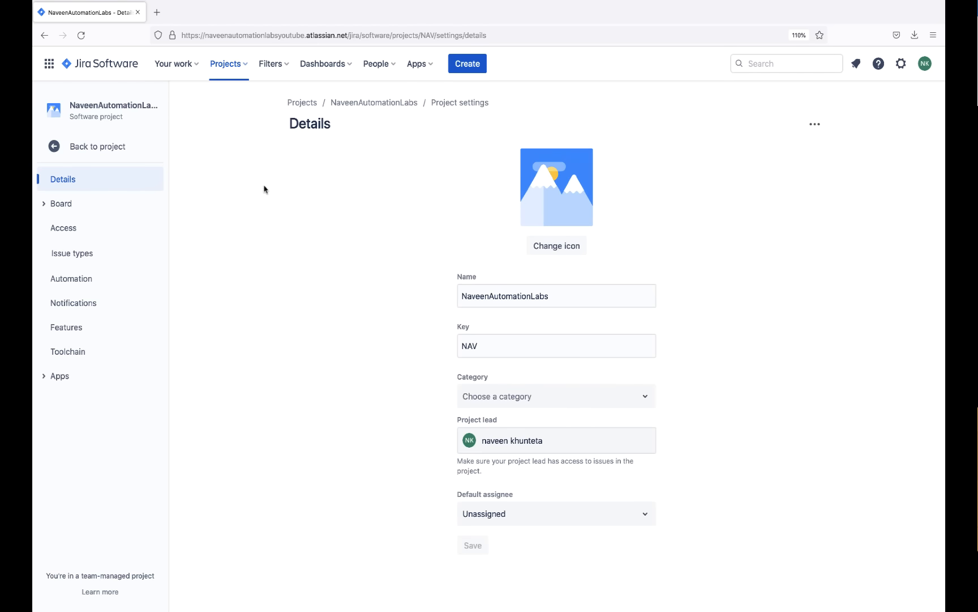
Return to the NaveenAutomationLabs project board and look through the issues in its Done column.
{"action": "left_click", "coordinate": [229, 73]}
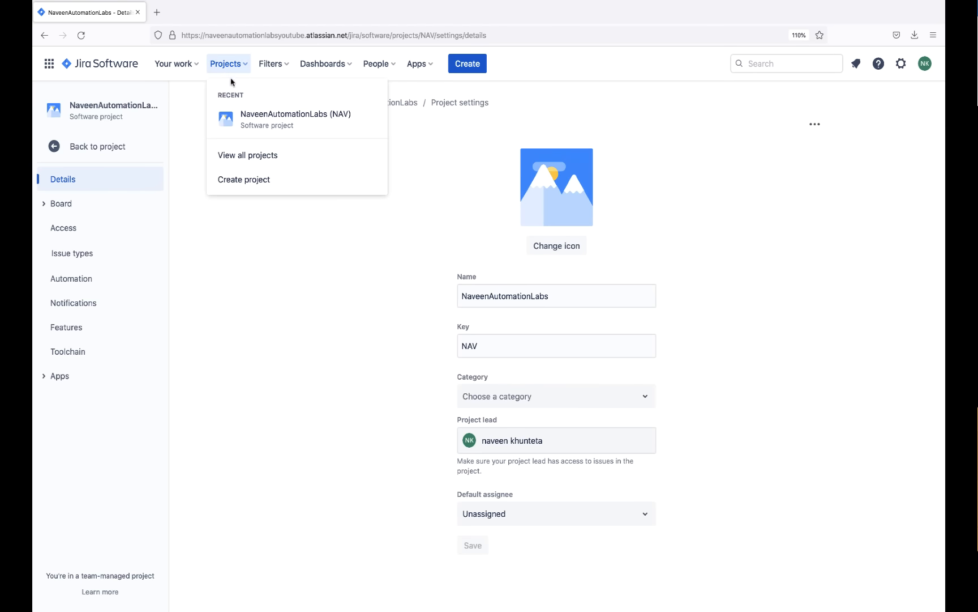
{"action": "left_click", "coordinate": [257, 116]}
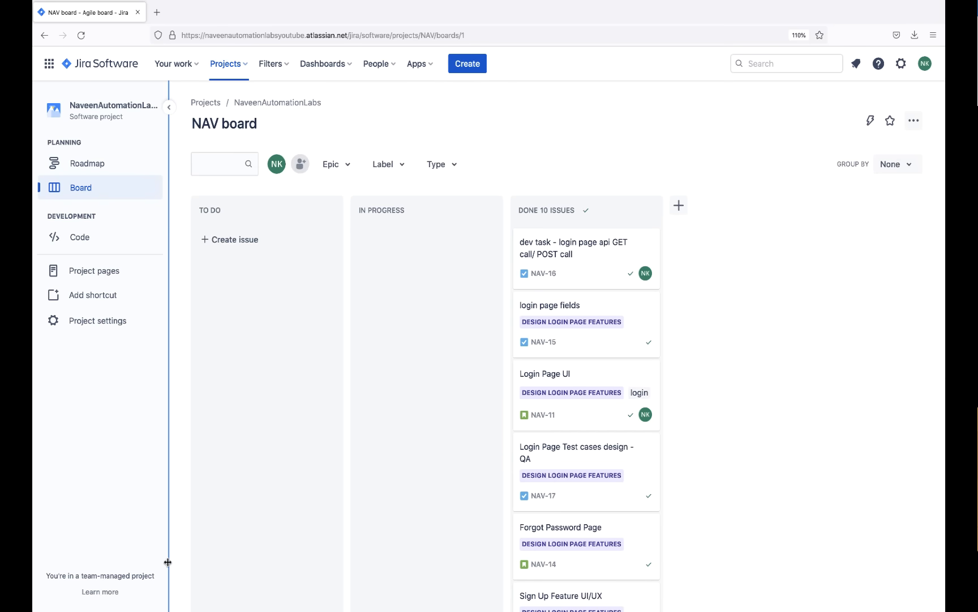
{"action": "scroll", "coordinate": [802, 404], "scroll_direction": "down", "scroll_amount": 5}
{"action": "scroll", "coordinate": [802, 404], "scroll_direction": "up", "scroll_amount": 6}
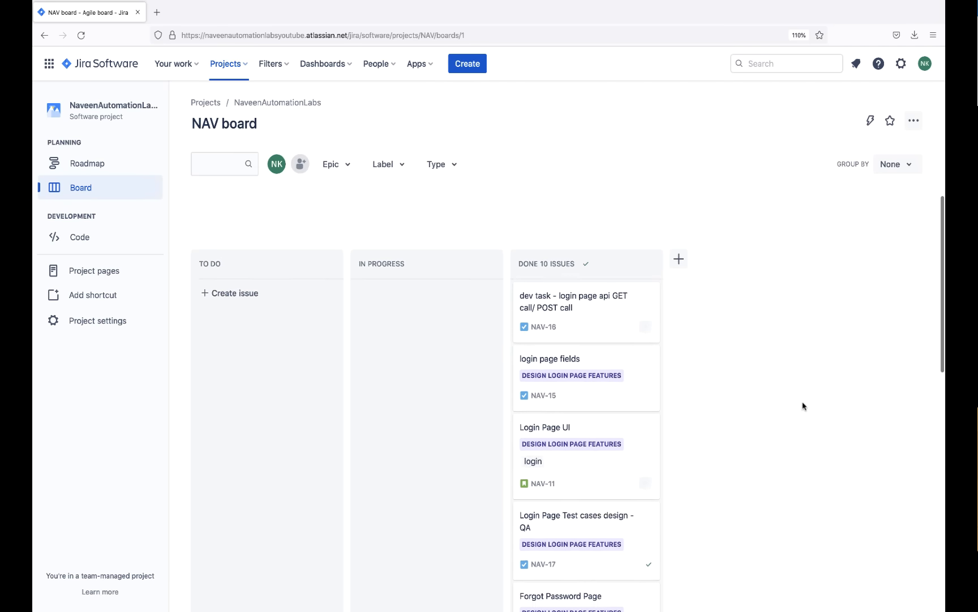
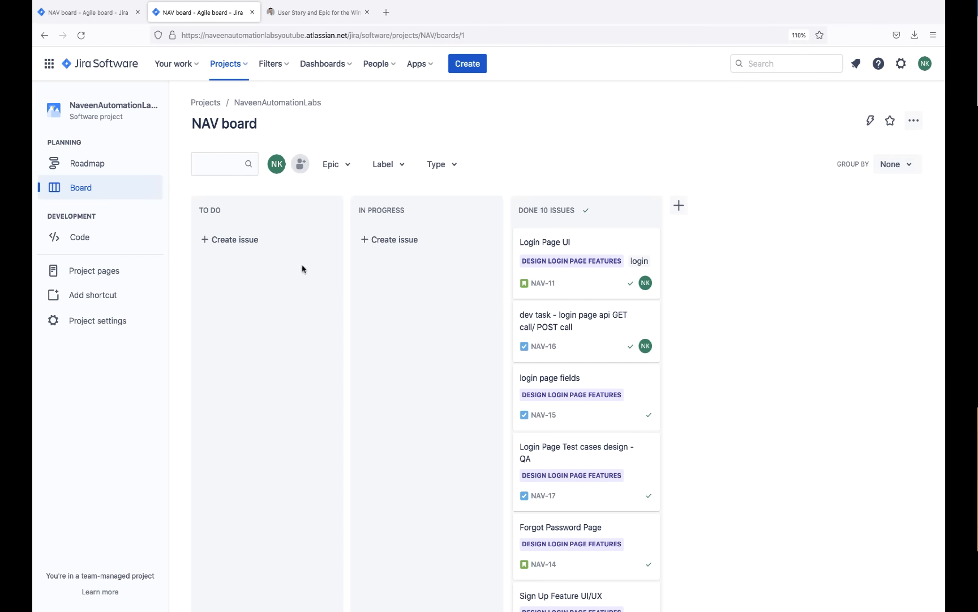
Create a story named "Search Functionality" in the NAV board's To Do column.
{"action": "left_click", "coordinate": [247, 244]}
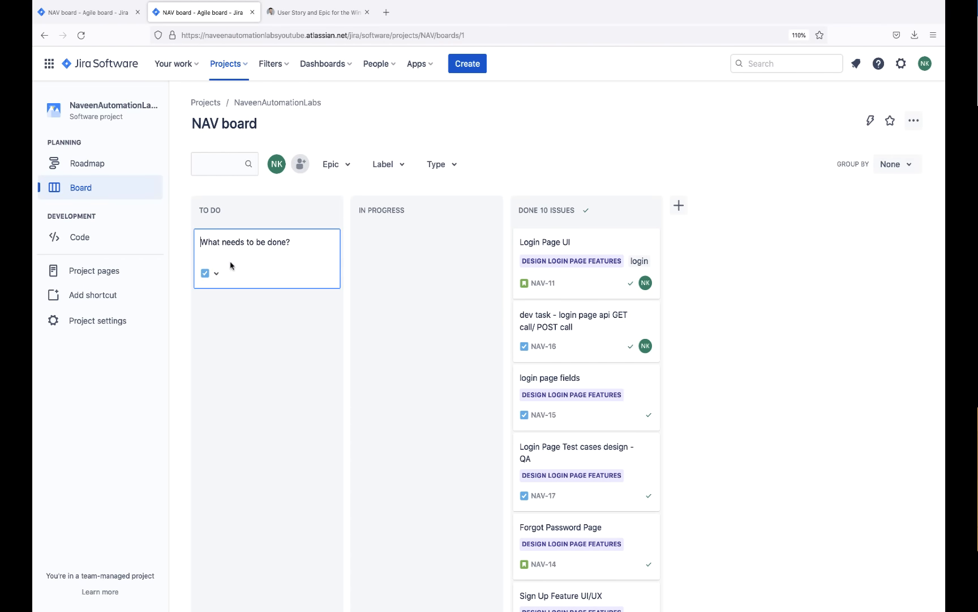
{"action": "left_click", "coordinate": [215, 274]}
{"action": "left_click", "coordinate": [224, 319]}
{"action": "type", "text": "Search"}
{"action": "type", "text": "onality"}
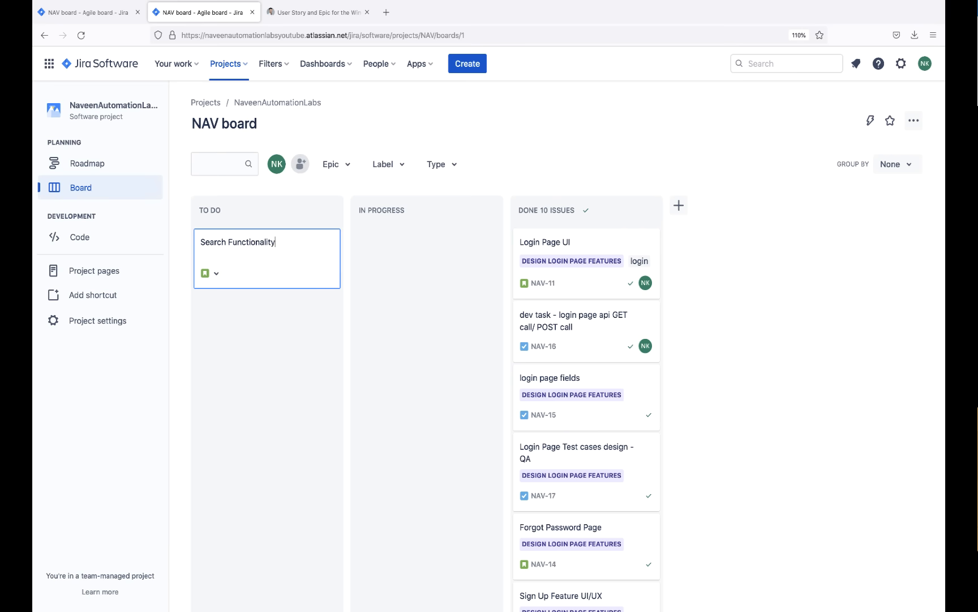
{"action": "key", "text": "Return"}
Open the field configuration from the Search Functionality story and add a Paragraph field to the Story description fields.
{"action": "left_click", "coordinate": [277, 245]}
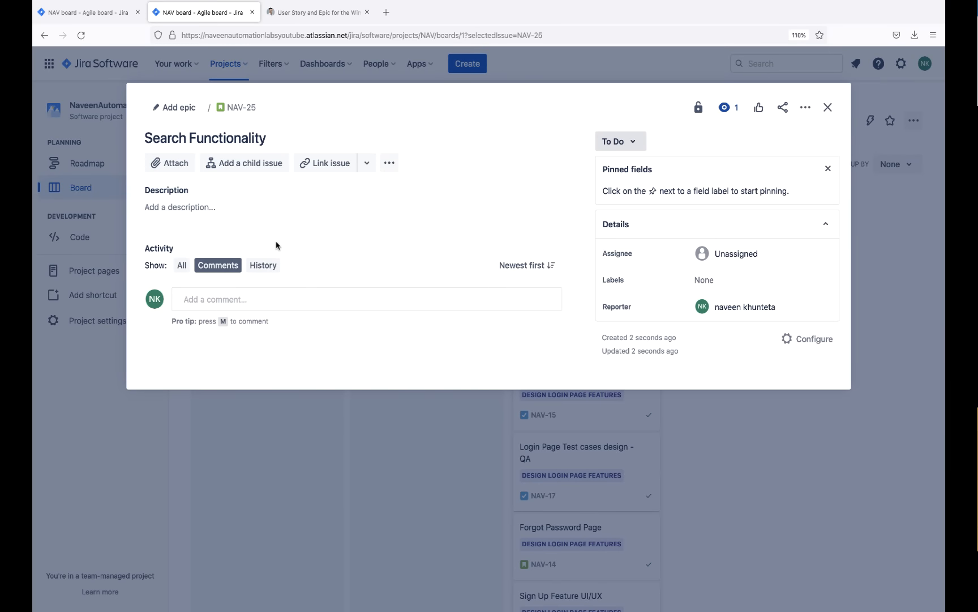
{"action": "left_click", "coordinate": [208, 208]}
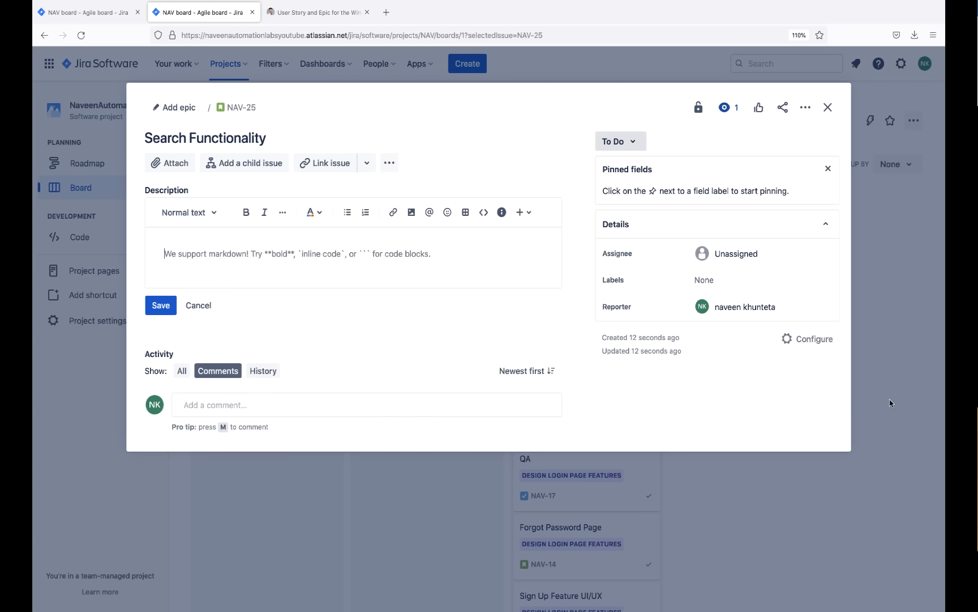
{"action": "left_click", "coordinate": [815, 341]}
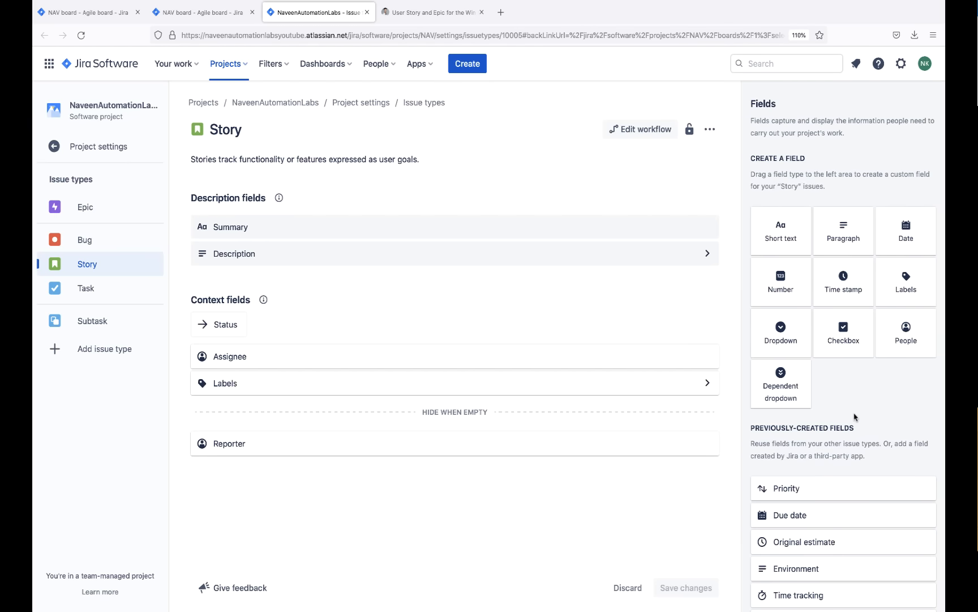
{"action": "scroll", "coordinate": [855, 417], "scroll_direction": "down", "scroll_amount": 1}
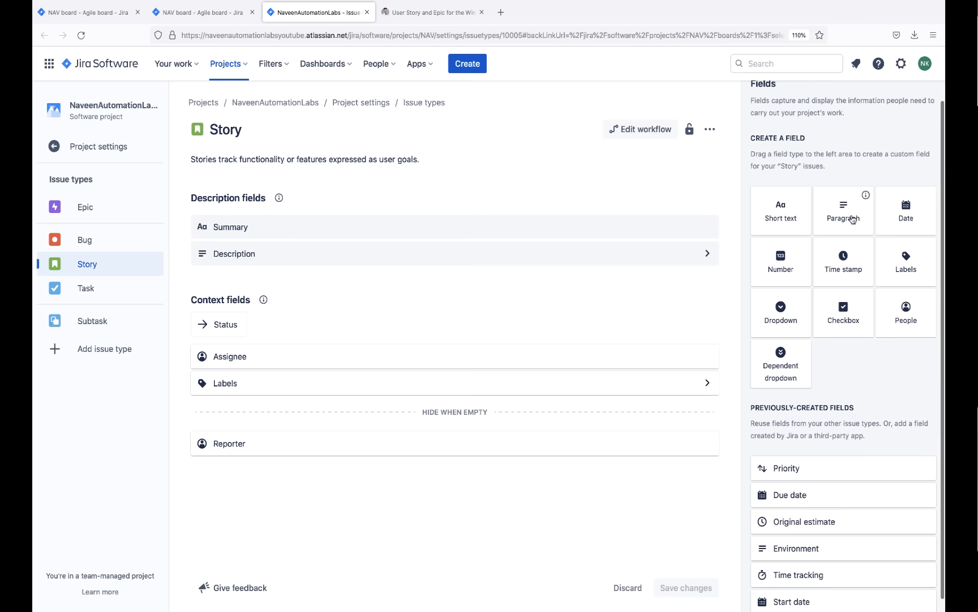
{"action": "left_click_drag", "start_coordinate": [853, 219], "coordinate": [223, 296]}
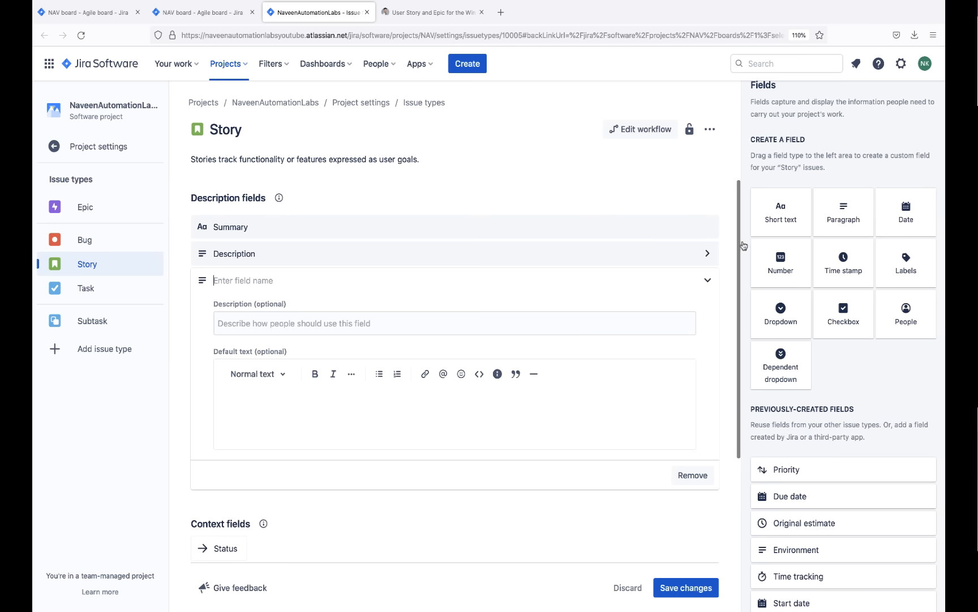
Try to add Date, Labels and Priority fields to the Story issue type.
{"action": "left_click_drag", "start_coordinate": [910, 217], "coordinate": [538, 432]}
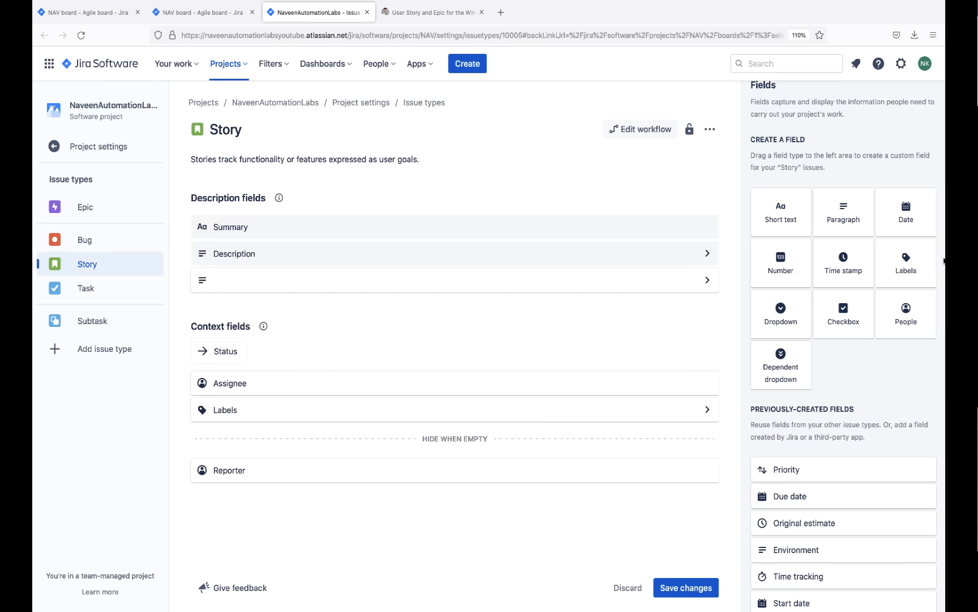
{"action": "left_click_drag", "start_coordinate": [903, 264], "coordinate": [430, 332]}
{"action": "left_click_drag", "start_coordinate": [906, 271], "coordinate": [247, 319]}
{"action": "scroll", "coordinate": [852, 306], "scroll_direction": "down", "scroll_amount": 1}
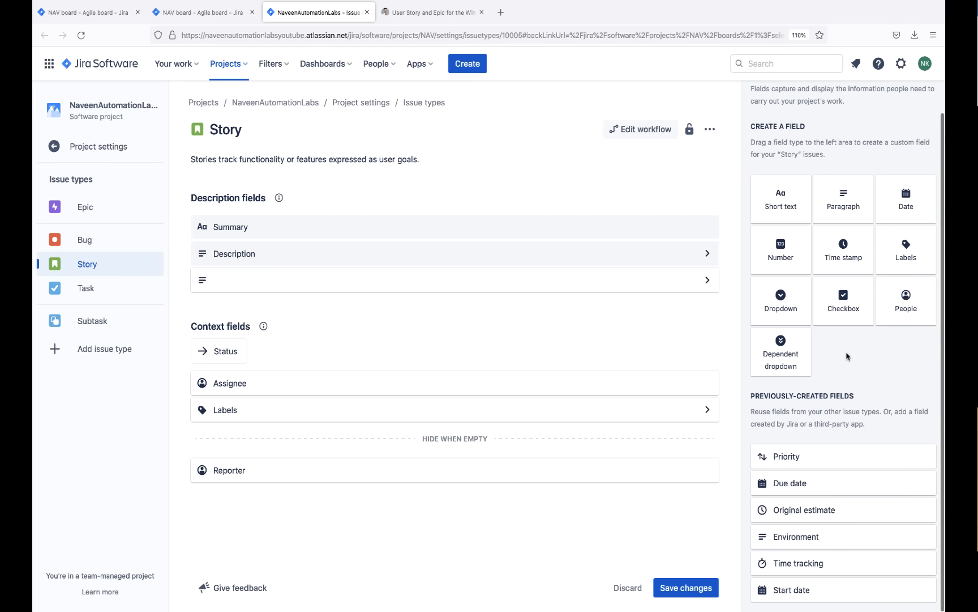
{"action": "scroll", "coordinate": [848, 356], "scroll_direction": "up", "scroll_amount": 1}
{"action": "scroll", "coordinate": [801, 323], "scroll_direction": "down", "scroll_amount": 1}
{"action": "left_click_drag", "start_coordinate": [779, 456], "coordinate": [241, 322]}
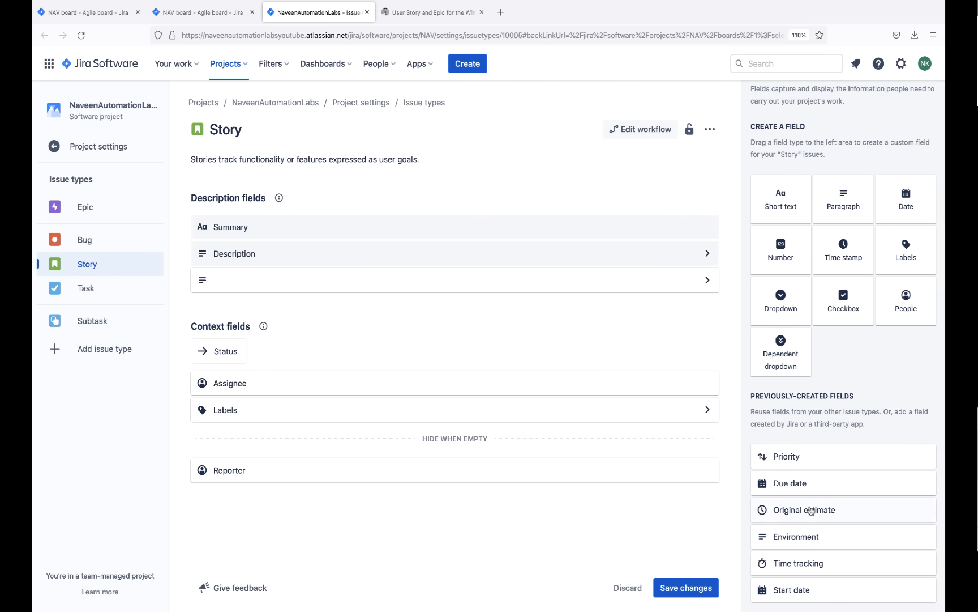
Save the Story issue type with the new paragraph field named "Open Questions" and return to the Search Functionality story.
{"action": "left_click", "coordinate": [694, 585]}
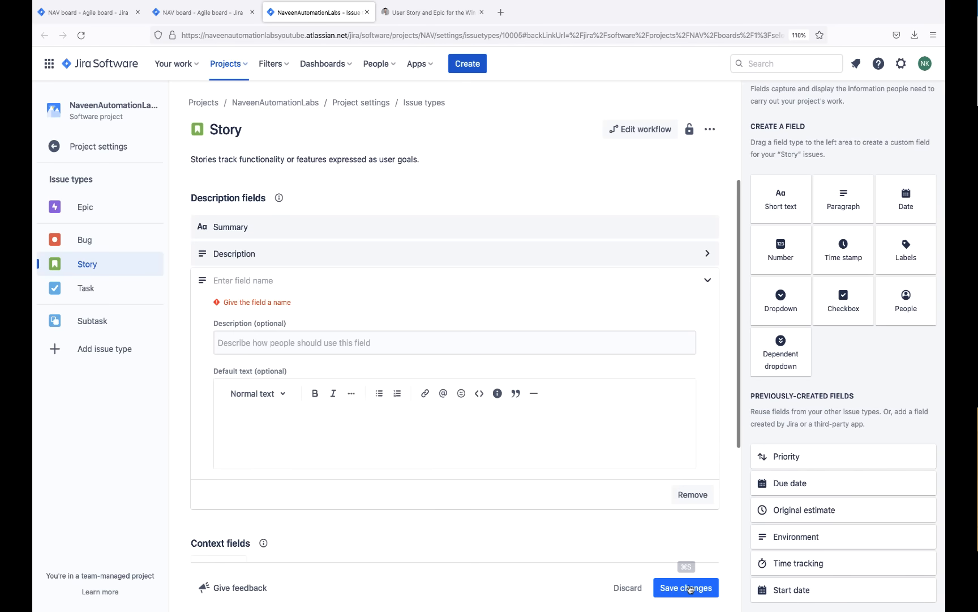
{"action": "left_click", "coordinate": [296, 281]}
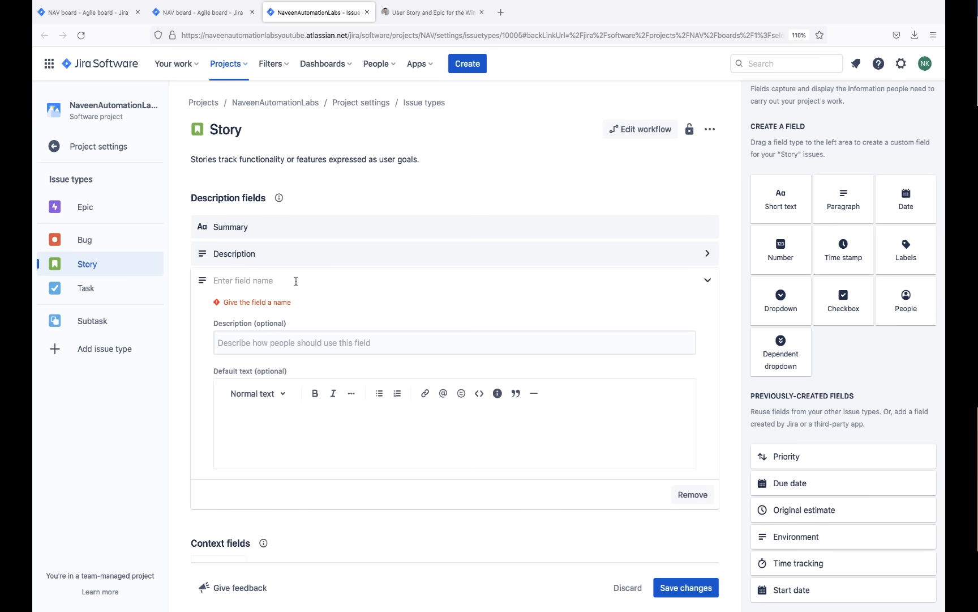
{"action": "type", "text": "Open Questions"}
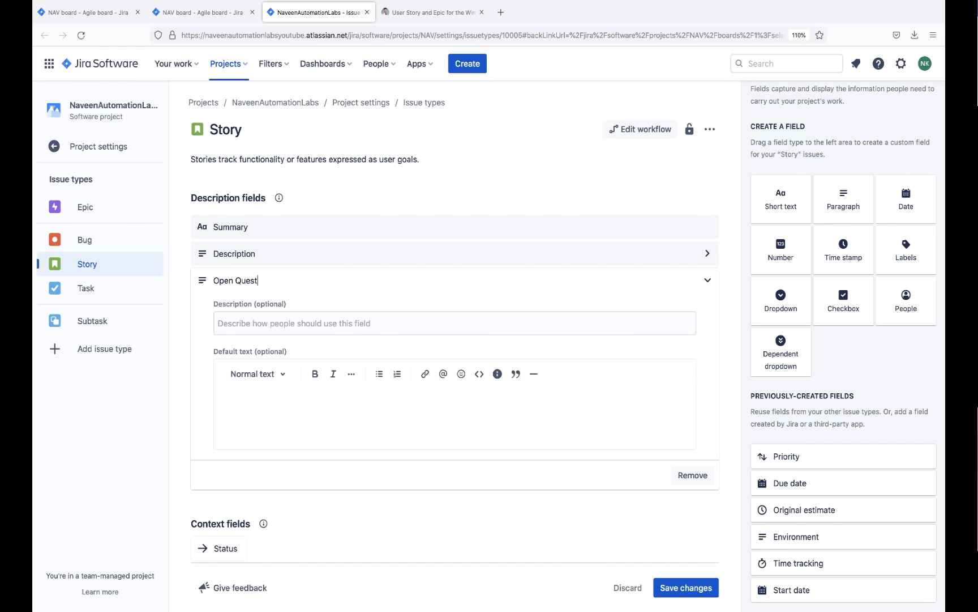
{"action": "left_click", "coordinate": [683, 589]}
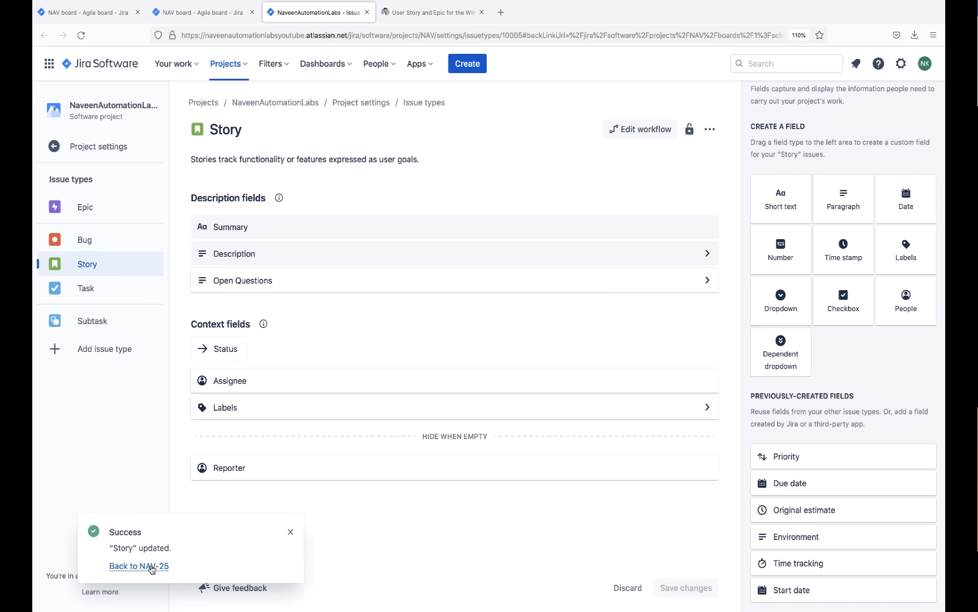
{"action": "left_click", "coordinate": [100, 270]}
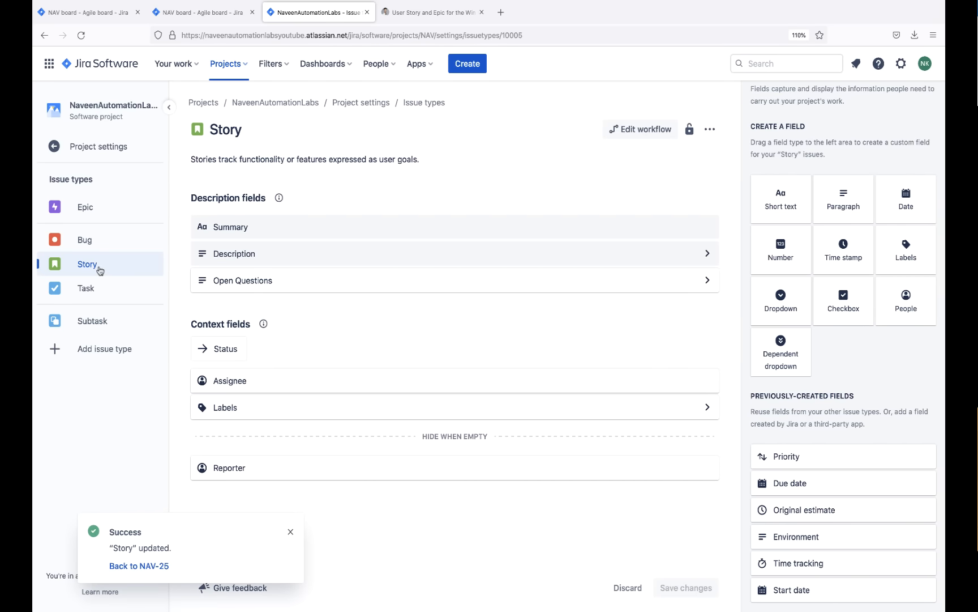
{"action": "left_click", "coordinate": [142, 566]}
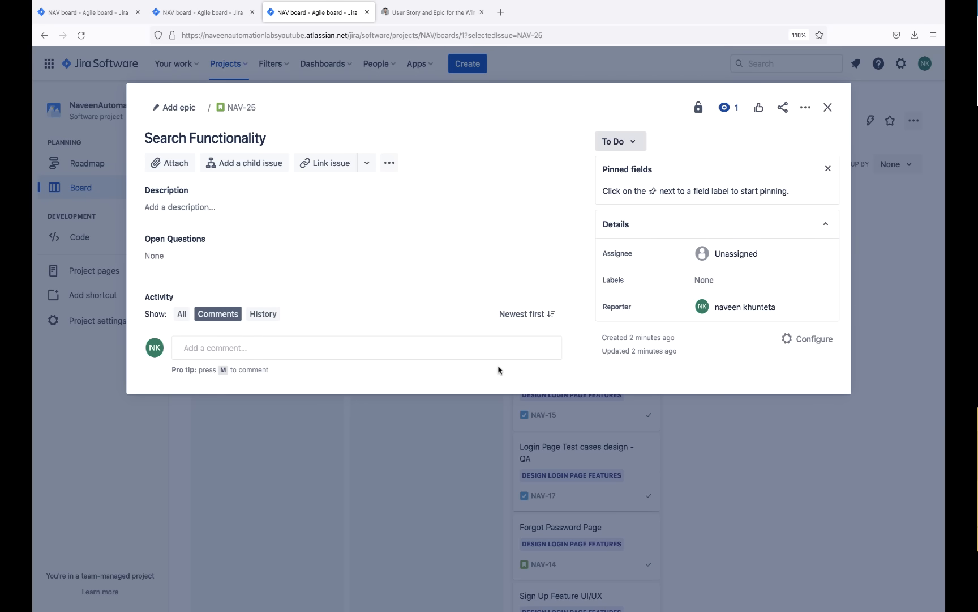
Add the new label "search" to the Search Functionality story and assign the story to yourself.
{"action": "left_click", "coordinate": [716, 281]}
{"action": "type", "text": "search"}
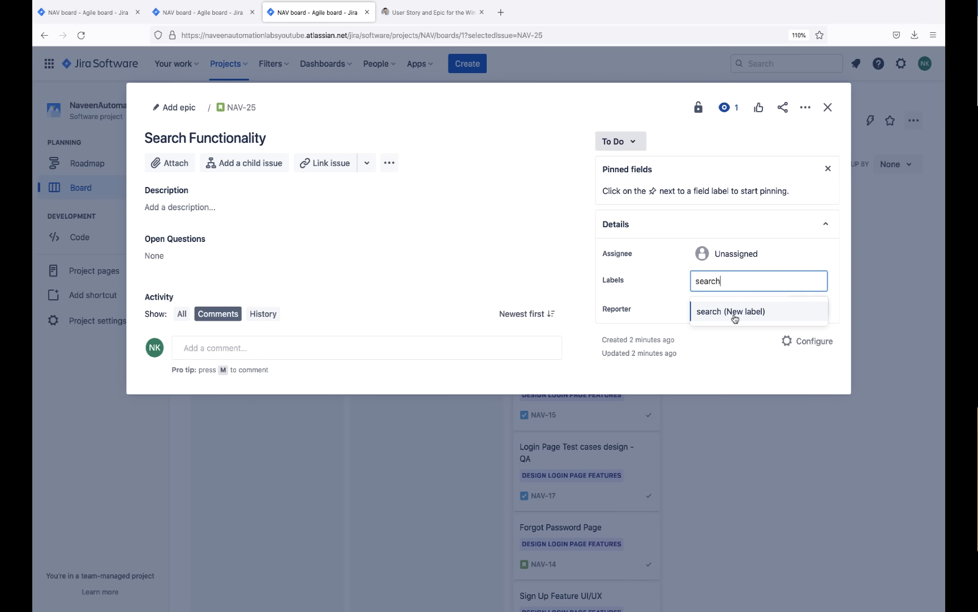
{"action": "left_click", "coordinate": [734, 319]}
{"action": "left_click", "coordinate": [741, 256]}
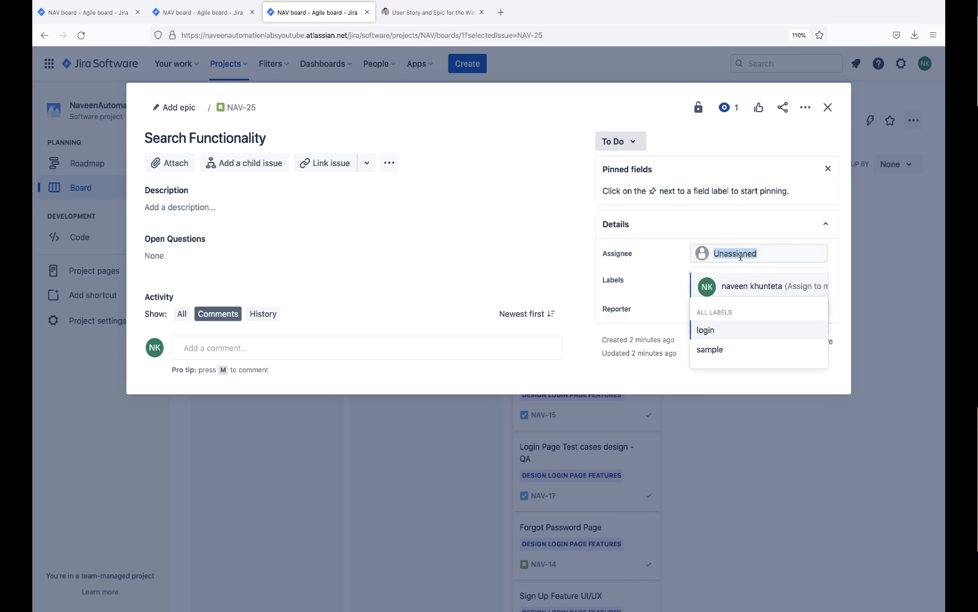
{"action": "left_click", "coordinate": [744, 287]}
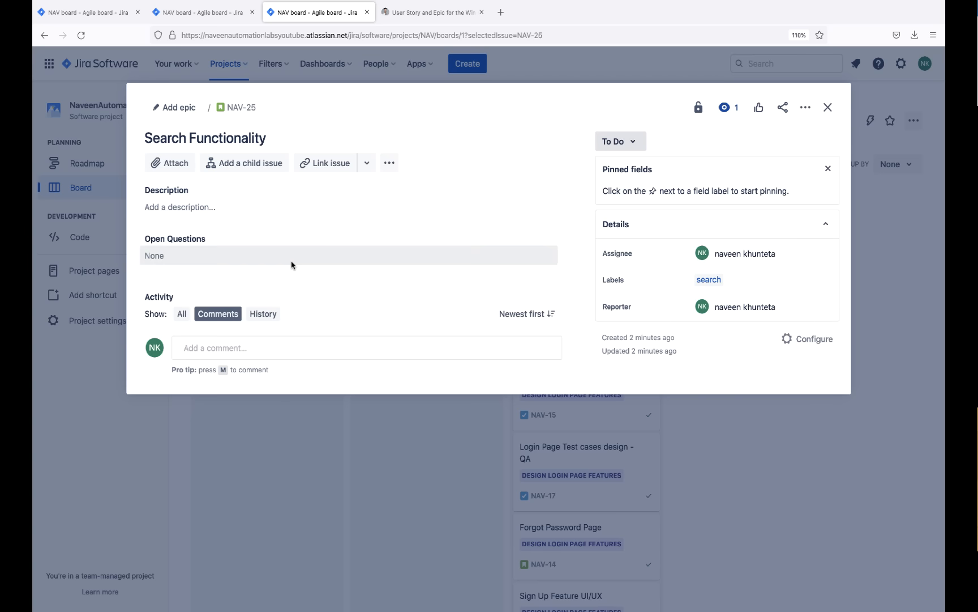
Open the Open Questions and Description fields of the Search Functionality story to view their text editors.
{"action": "left_click", "coordinate": [188, 256]}
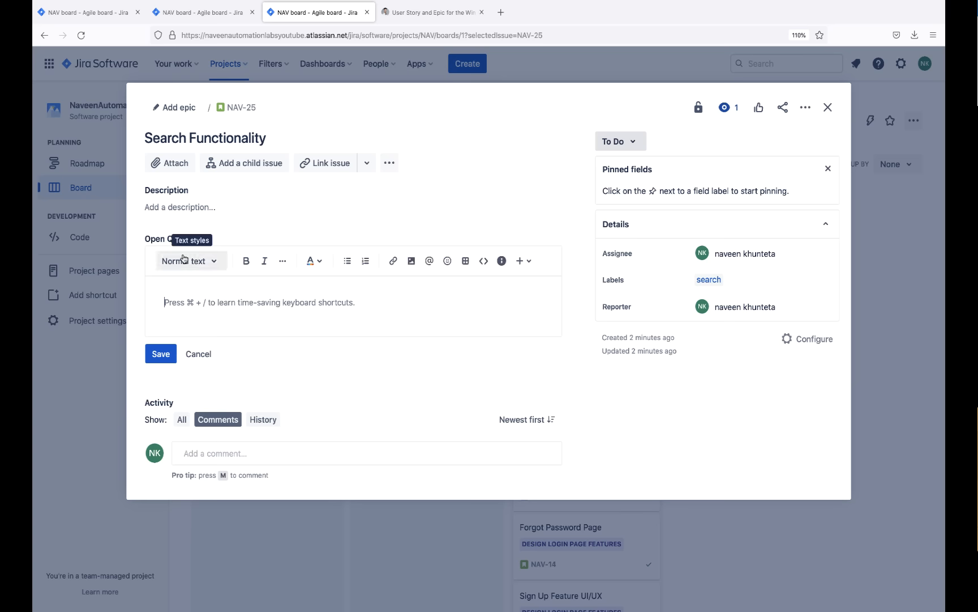
{"action": "left_click", "coordinate": [177, 209]}
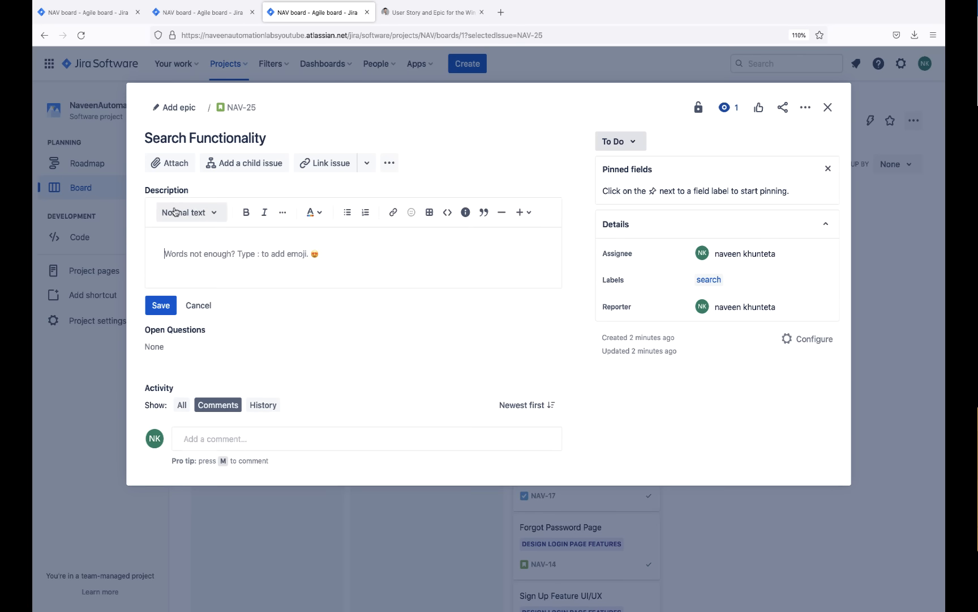
{"action": "left_click", "coordinate": [378, 348]}
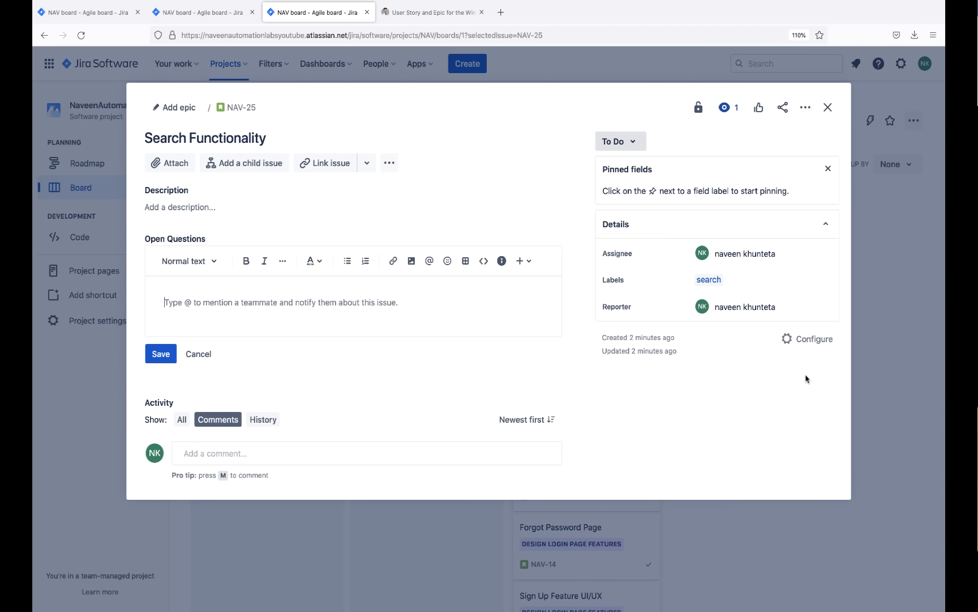
Open the Story issue type's field configuration from the story and add the Time tracking field to the context fields.
{"action": "left_click", "coordinate": [806, 339]}
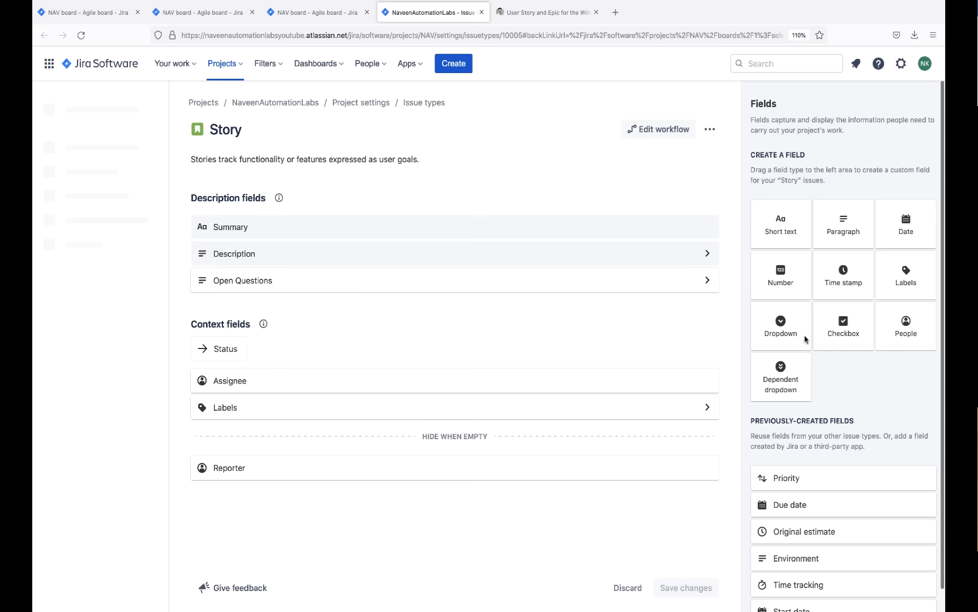
{"action": "scroll", "coordinate": [853, 388], "scroll_direction": "down", "scroll_amount": 1}
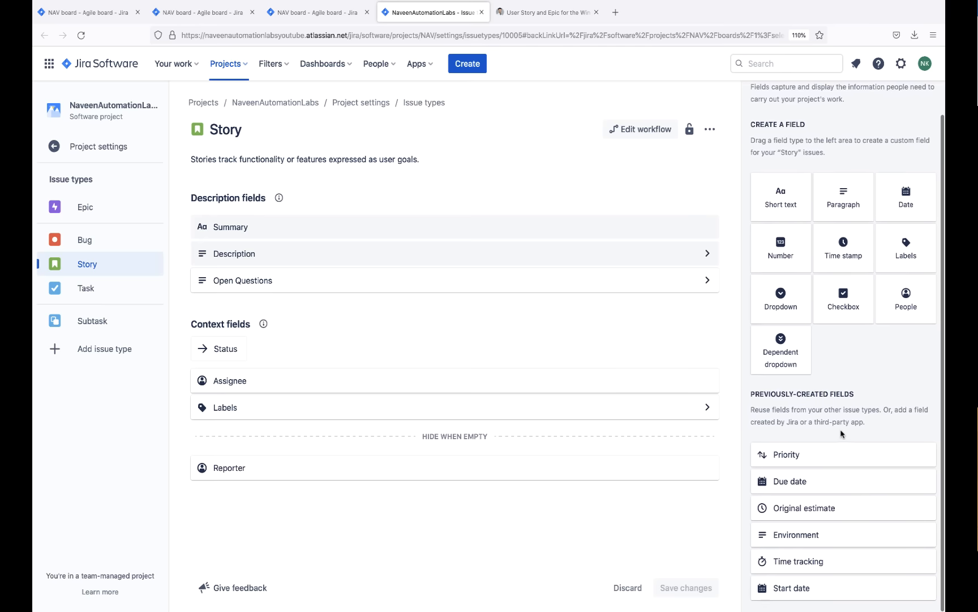
{"action": "left_click", "coordinate": [797, 563]}
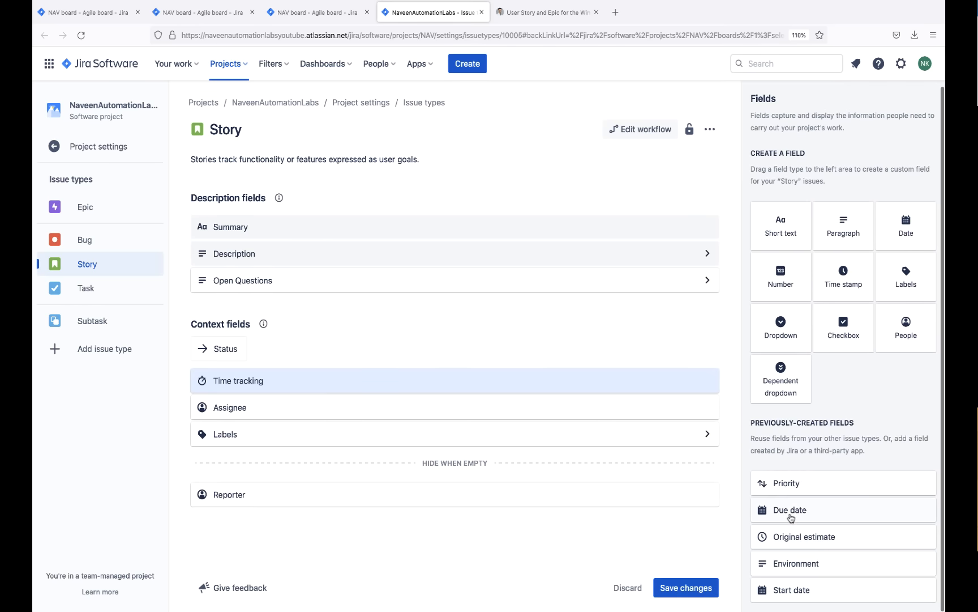
Add the Original estimate, Due date, Environment, Start date and Priority fields to the Story issue type and save the changes.
{"action": "left_click", "coordinate": [795, 535]}
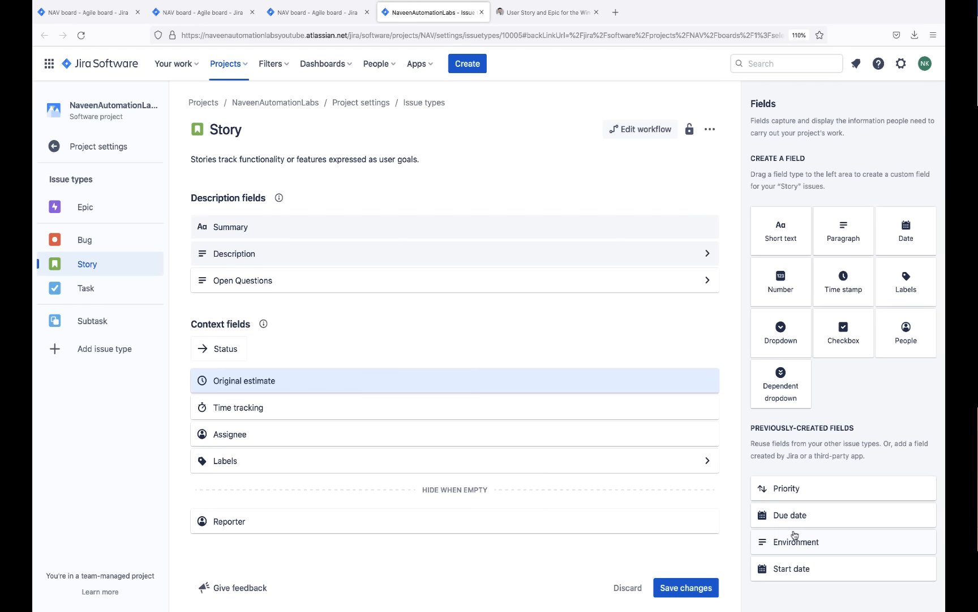
{"action": "left_click", "coordinate": [788, 517]}
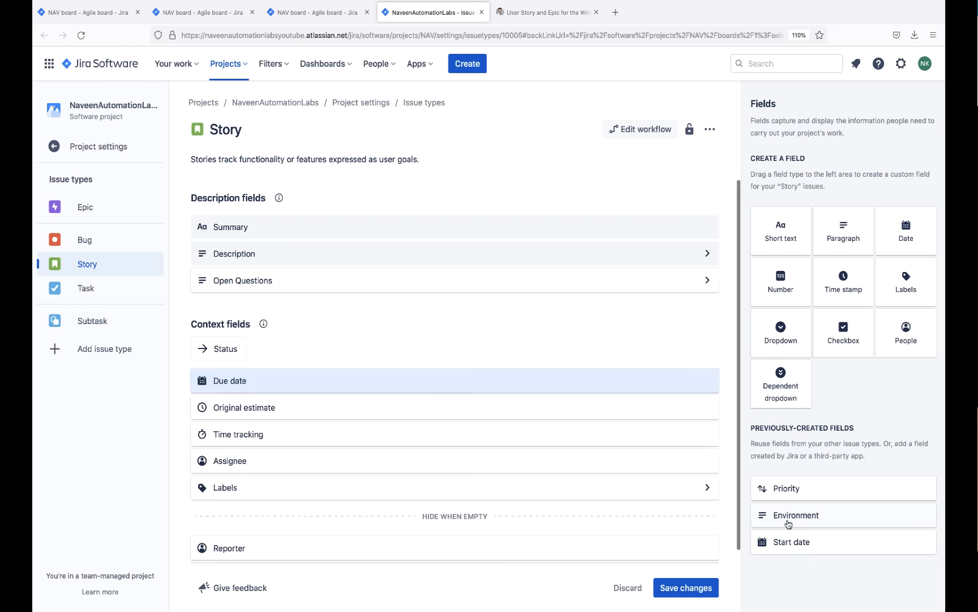
{"action": "left_click", "coordinate": [788, 516]}
{"action": "left_click", "coordinate": [788, 515]}
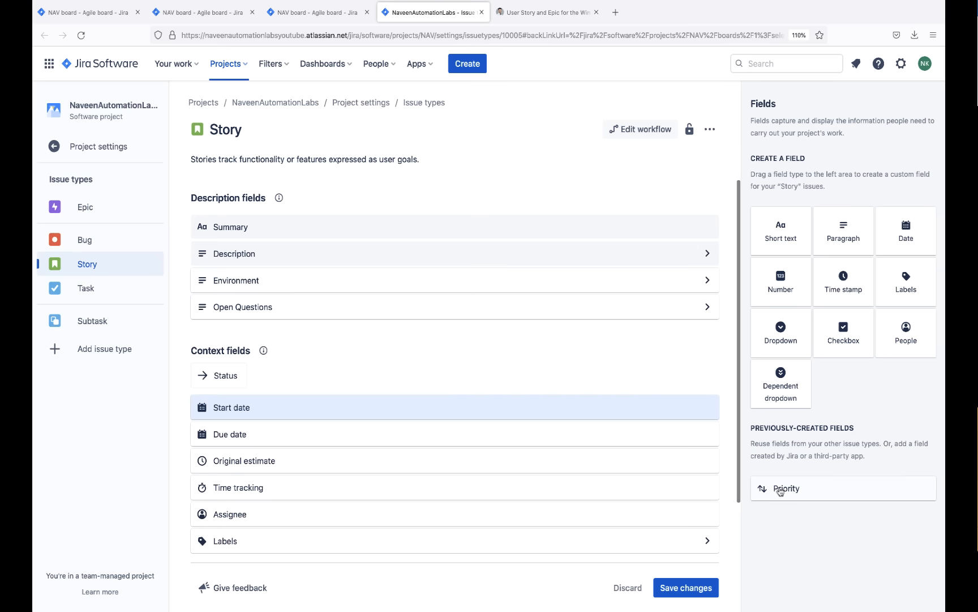
{"action": "left_click", "coordinate": [780, 489]}
{"action": "scroll", "coordinate": [579, 382], "scroll_direction": "down", "scroll_amount": 3}
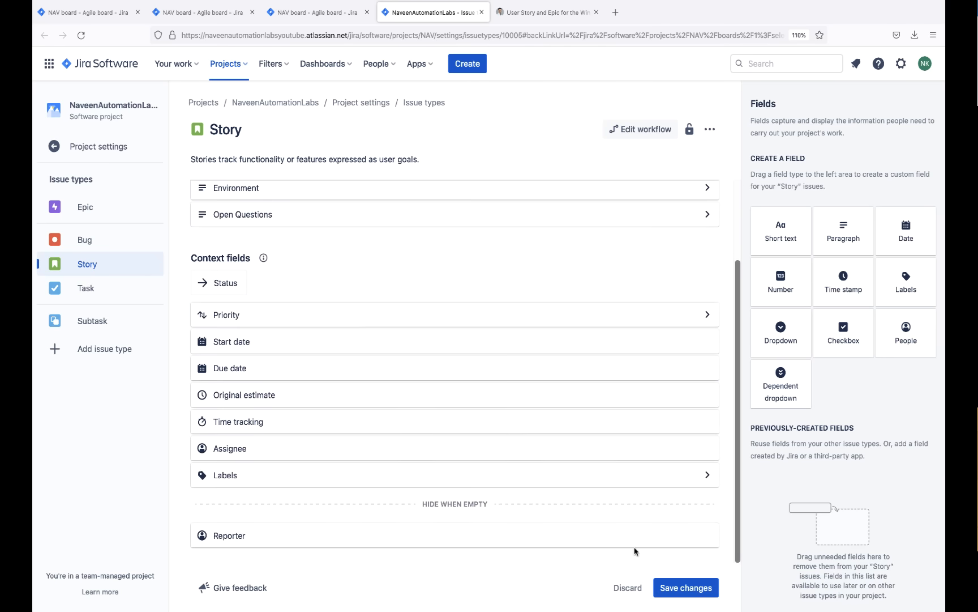
{"action": "left_click", "coordinate": [696, 592]}
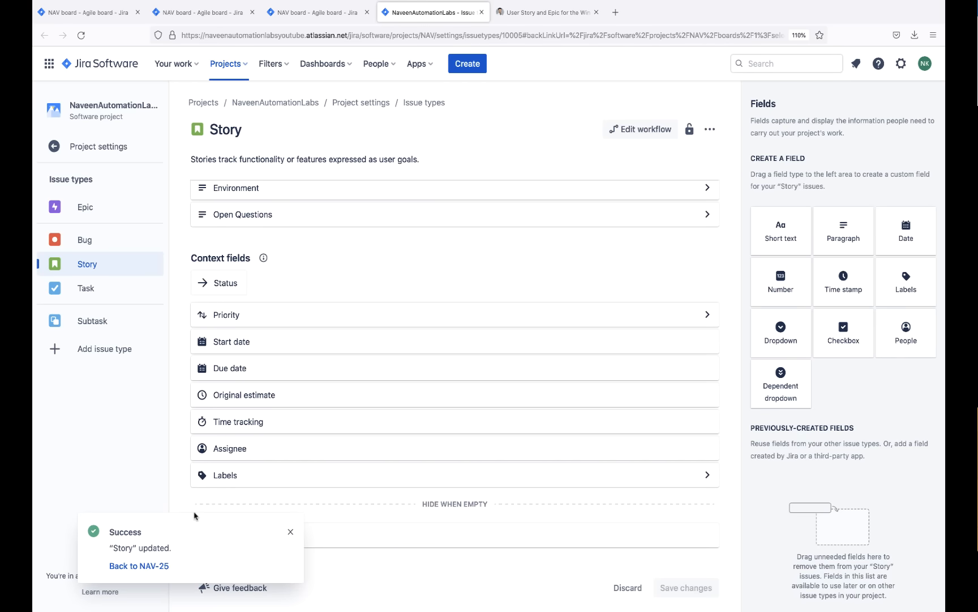
Return to issue NAV-25 and set its due date to May 13, 2022, start date to May 9, 2022 and priority to Highest.
{"action": "left_click", "coordinate": [140, 565]}
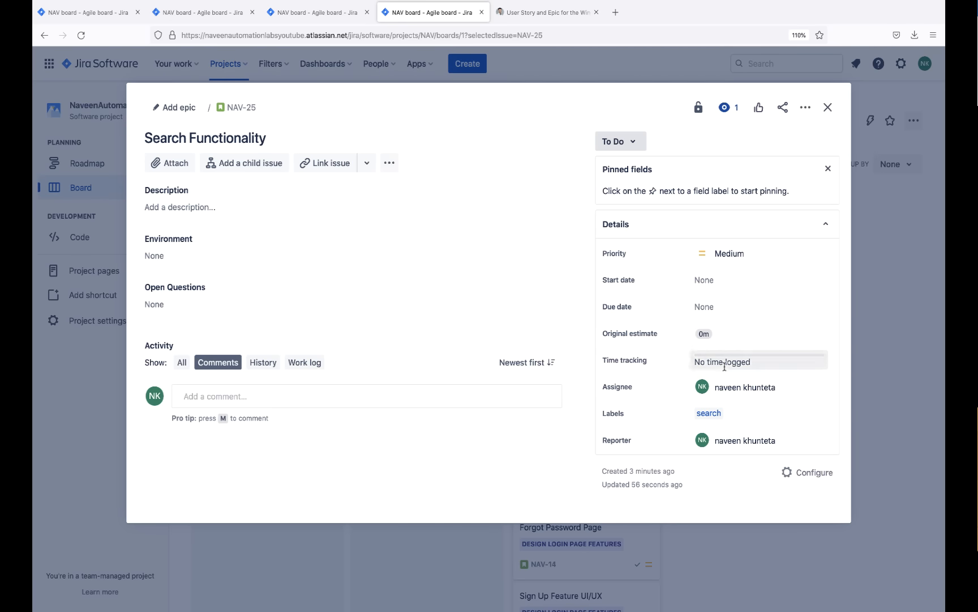
{"action": "left_click", "coordinate": [704, 307]}
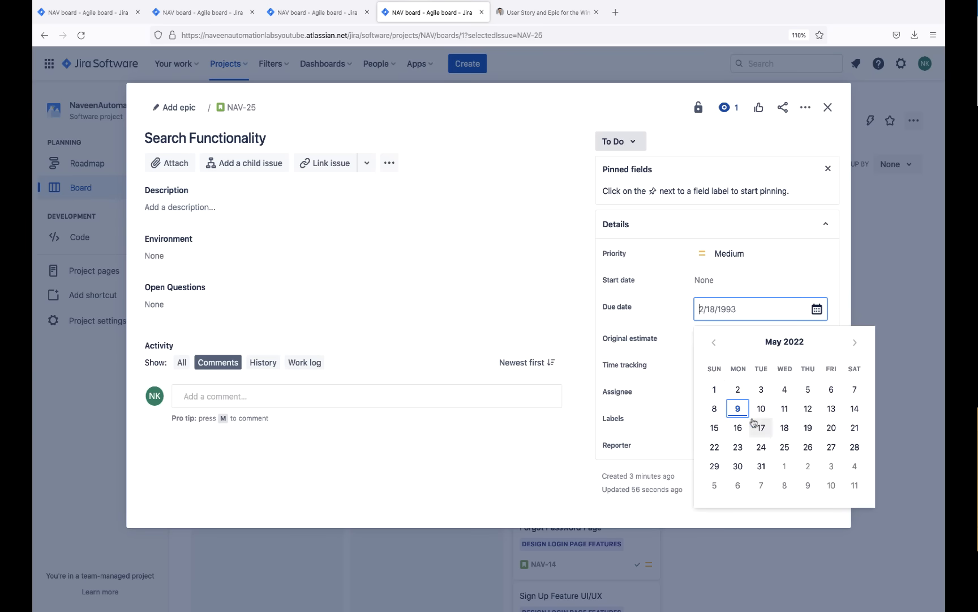
{"action": "left_click", "coordinate": [831, 408]}
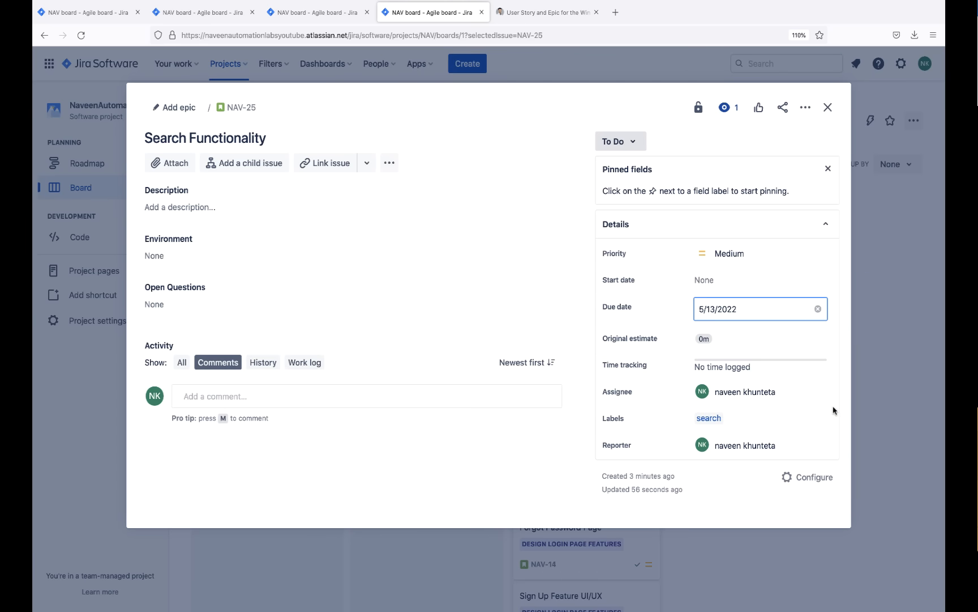
{"action": "left_click", "coordinate": [716, 280]}
{"action": "left_click", "coordinate": [738, 379]}
{"action": "left_click", "coordinate": [736, 254]}
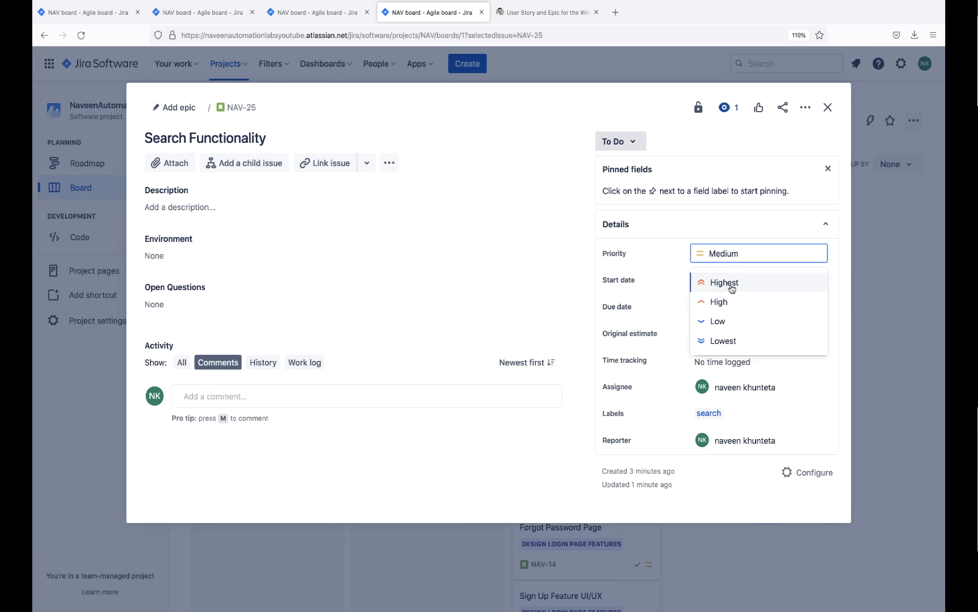
{"action": "left_click", "coordinate": [731, 283]}
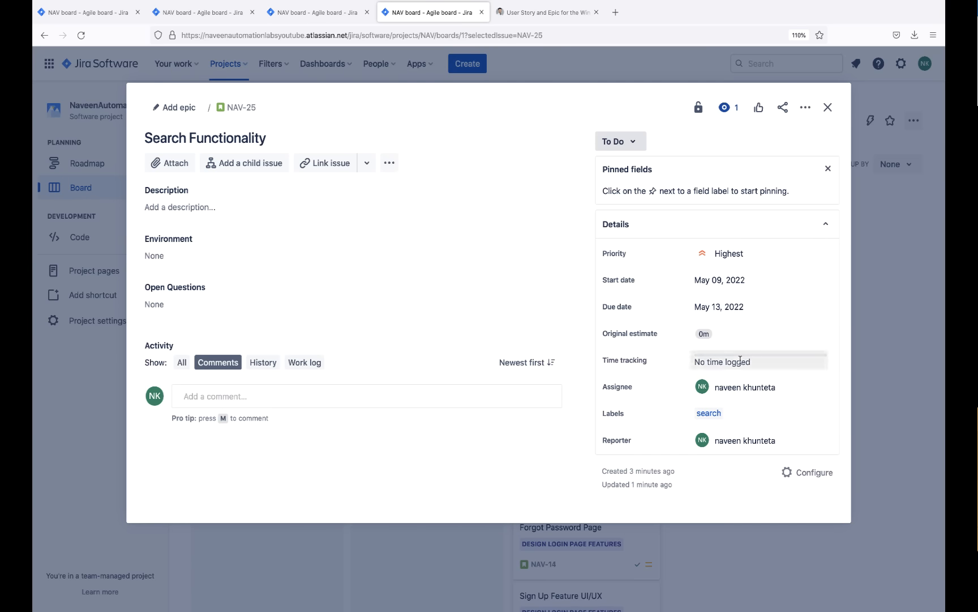
Set the original estimate of the Search Functionality story to 2d.
{"action": "left_click", "coordinate": [719, 340]}
{"action": "key", "text": "BackSpace"}
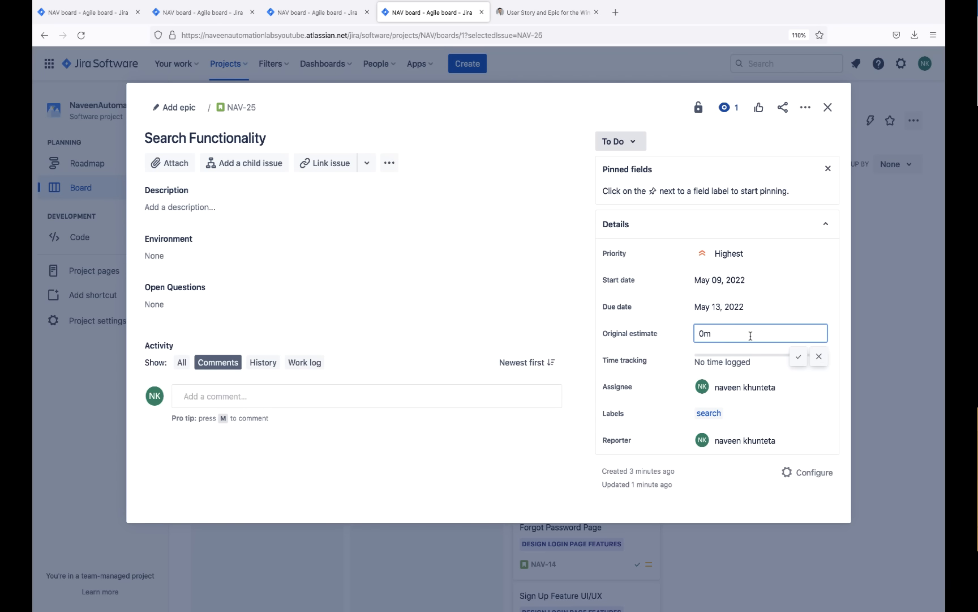
{"action": "key", "text": "BackSpace"}
{"action": "type", "text": "5"}
{"action": "key", "text": "BackSpace"}
{"action": "type", "text": "2d"}
{"action": "left_click", "coordinate": [798, 356]}
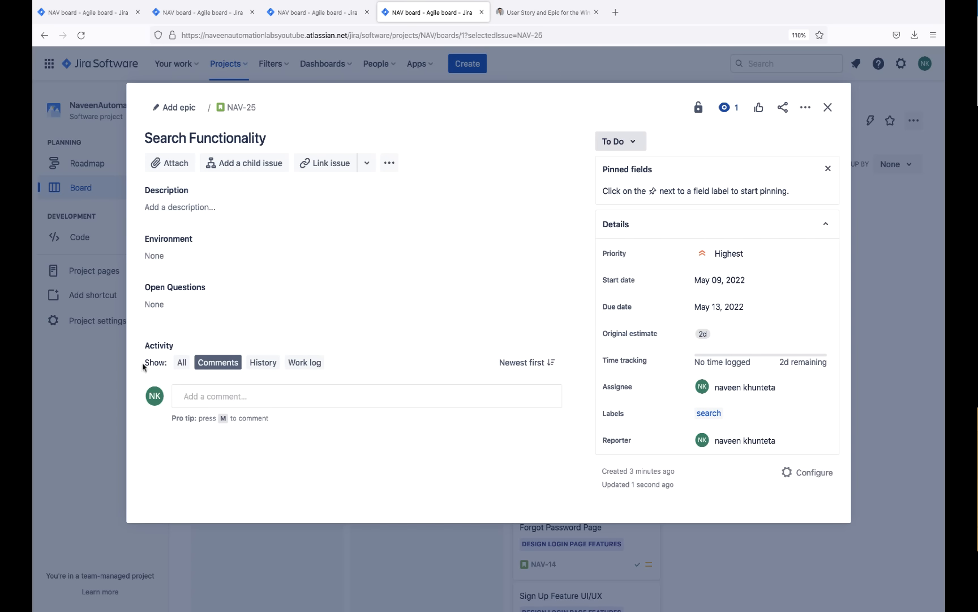
Close the issue details and move the Search Functionality story from To Do to In Progress.
{"action": "left_click", "coordinate": [210, 207]}
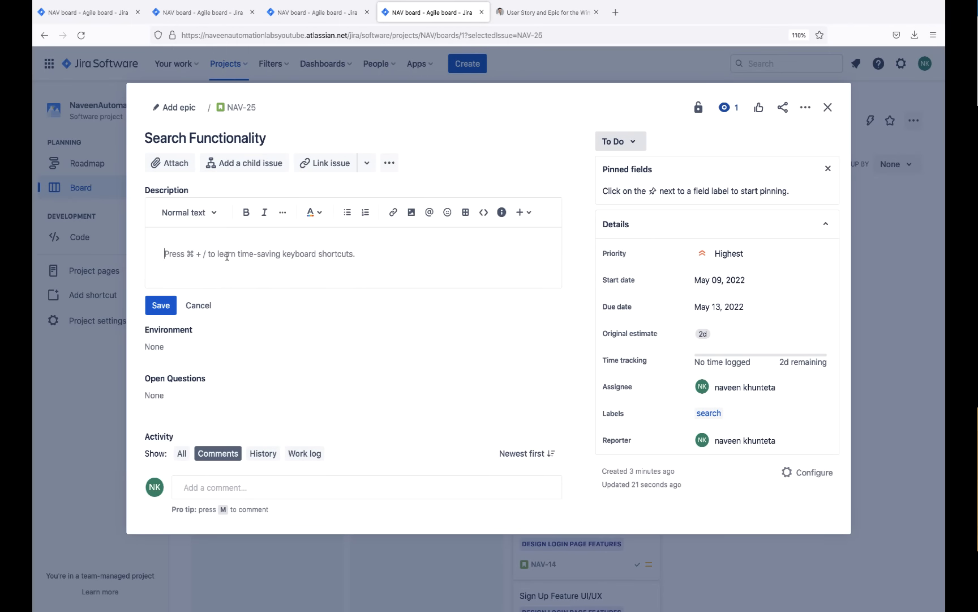
{"action": "left_click", "coordinate": [828, 107]}
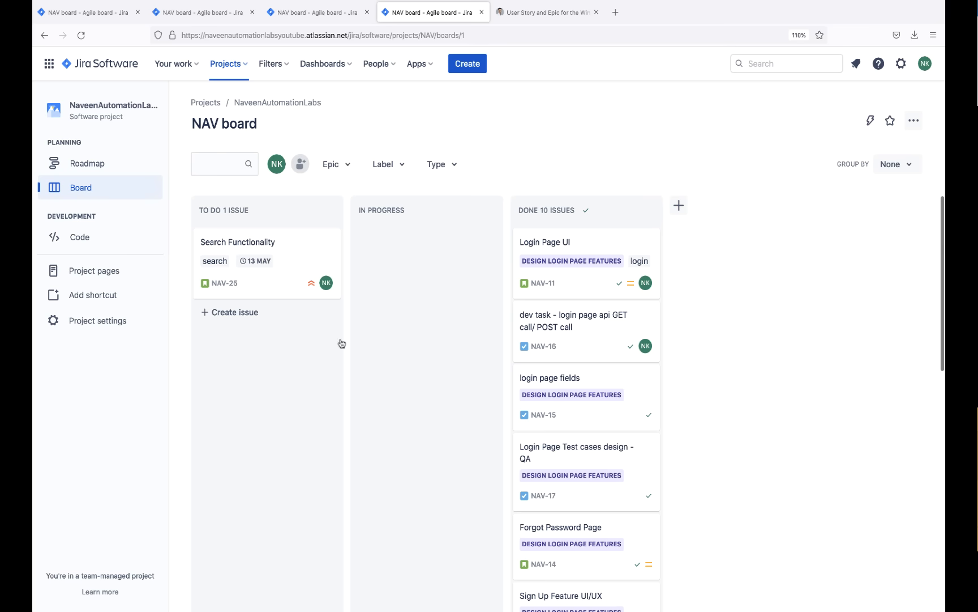
{"action": "left_click_drag", "start_coordinate": [262, 248], "coordinate": [396, 254]}
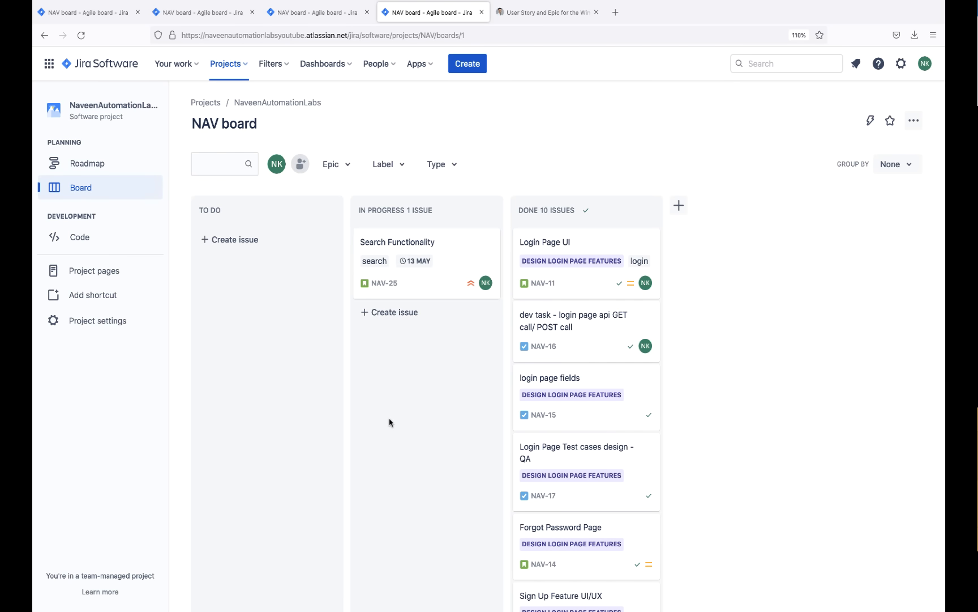
Create a story titled "User REgisteration" in the To Do column of the board.
{"action": "left_click", "coordinate": [232, 238]}
{"action": "left_click", "coordinate": [216, 274]}
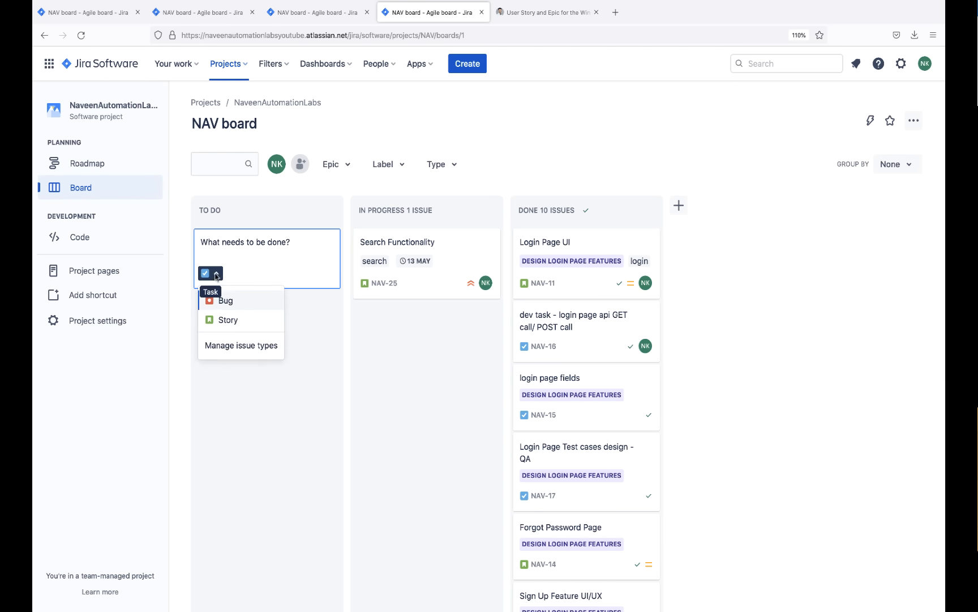
{"action": "left_click", "coordinate": [228, 319]}
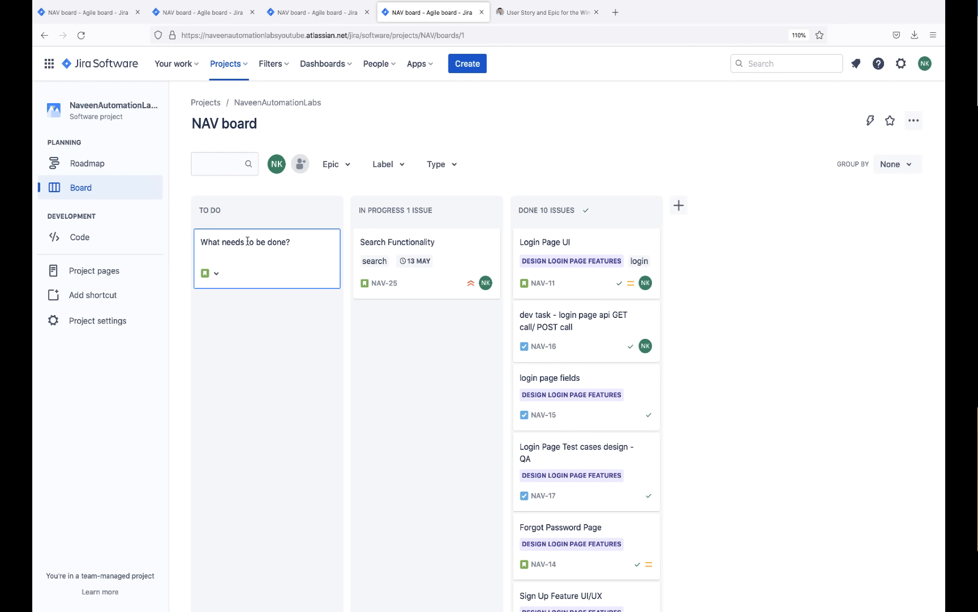
{"action": "type", "text": "User REgisteration"}
{"action": "left_click", "coordinate": [216, 275]}
{"action": "left_click", "coordinate": [290, 244]}
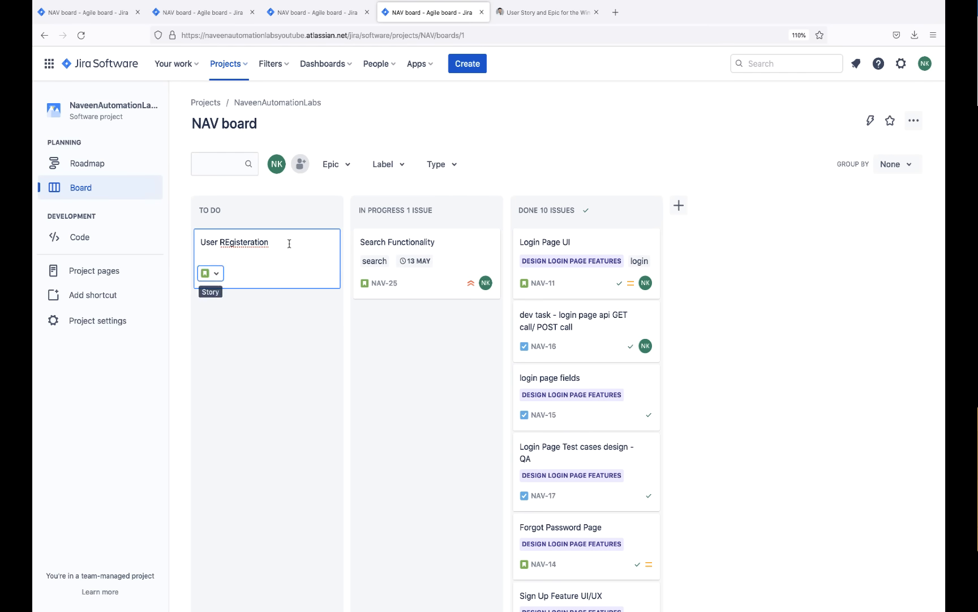
{"action": "left_click", "coordinate": [290, 243]}
{"action": "key", "text": "Return"}
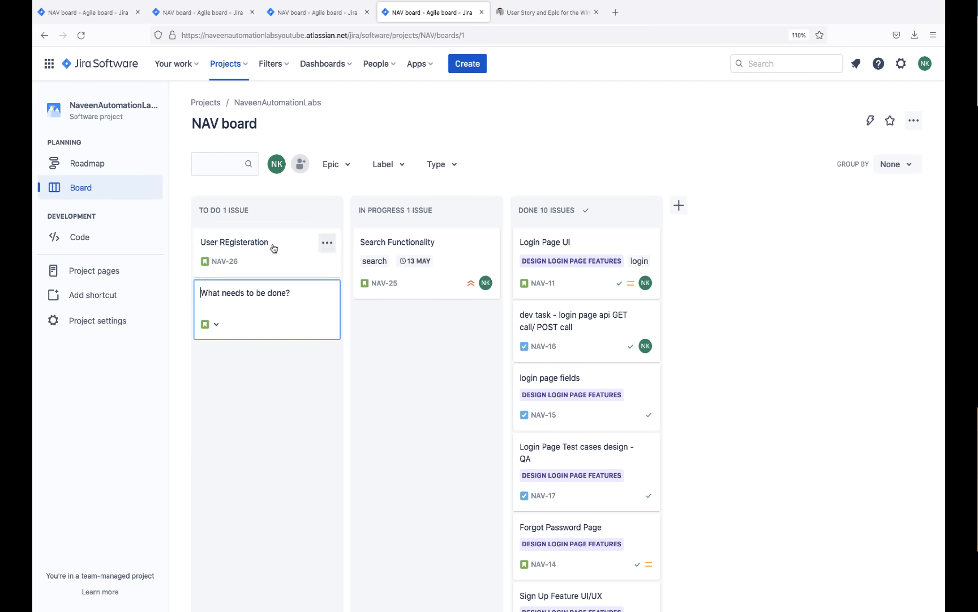
Open the User REgisteration story and save "q1:" and "q2:" on separate lines as its Open Questions, leaving Environment empty.
{"action": "left_click", "coordinate": [264, 243]}
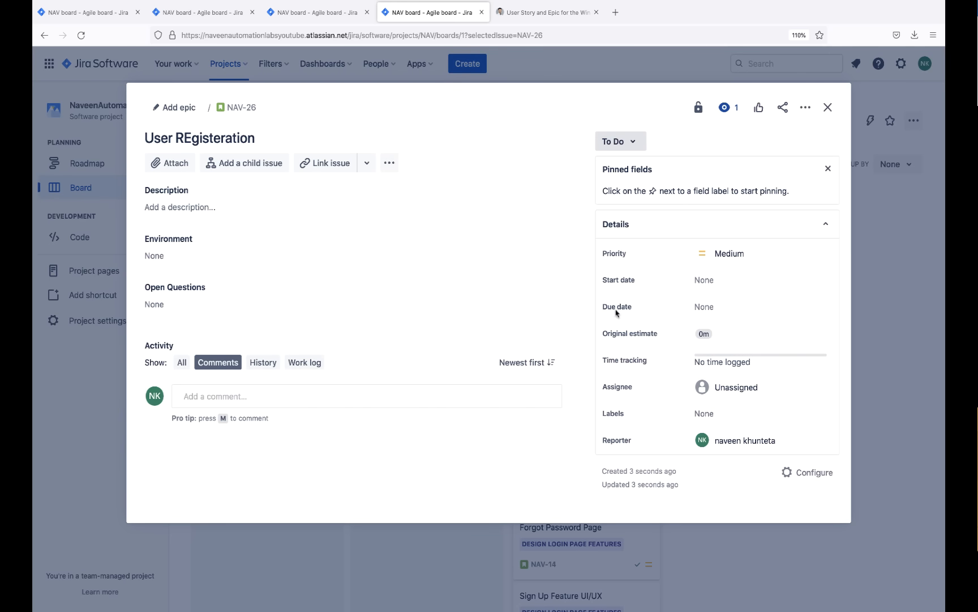
{"action": "left_click", "coordinate": [174, 305]}
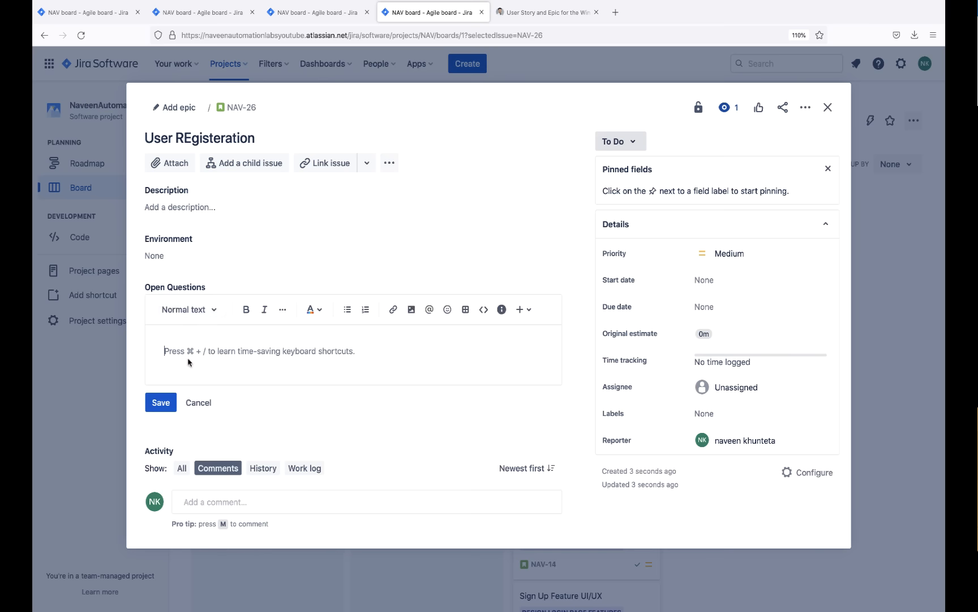
{"action": "type", "text": "q1:"}
{"action": "key", "text": "Return"}
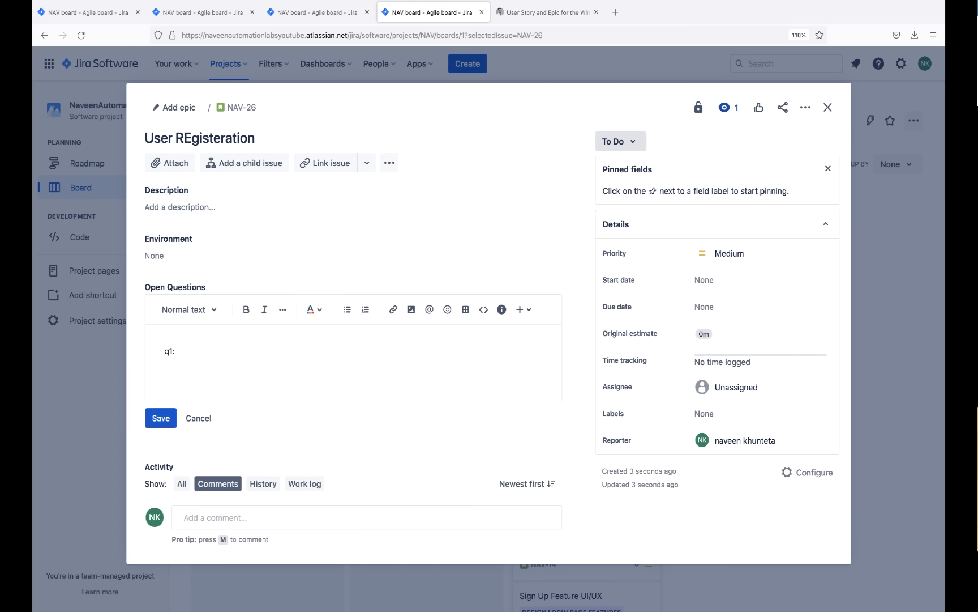
{"action": "type", "text": "q2:"}
{"action": "left_click", "coordinate": [157, 422]}
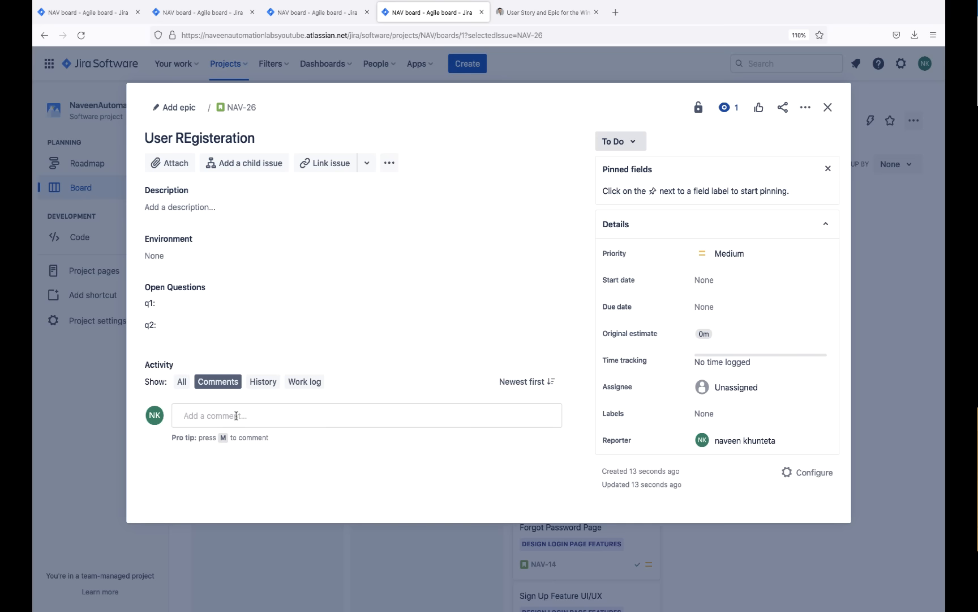
{"action": "left_click", "coordinate": [202, 256]}
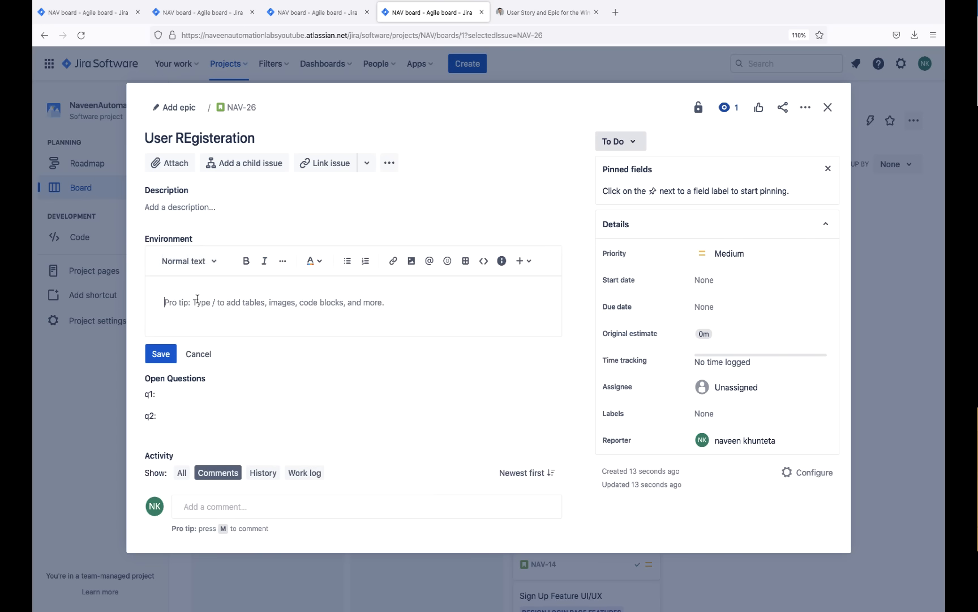
{"action": "left_click", "coordinate": [202, 355]}
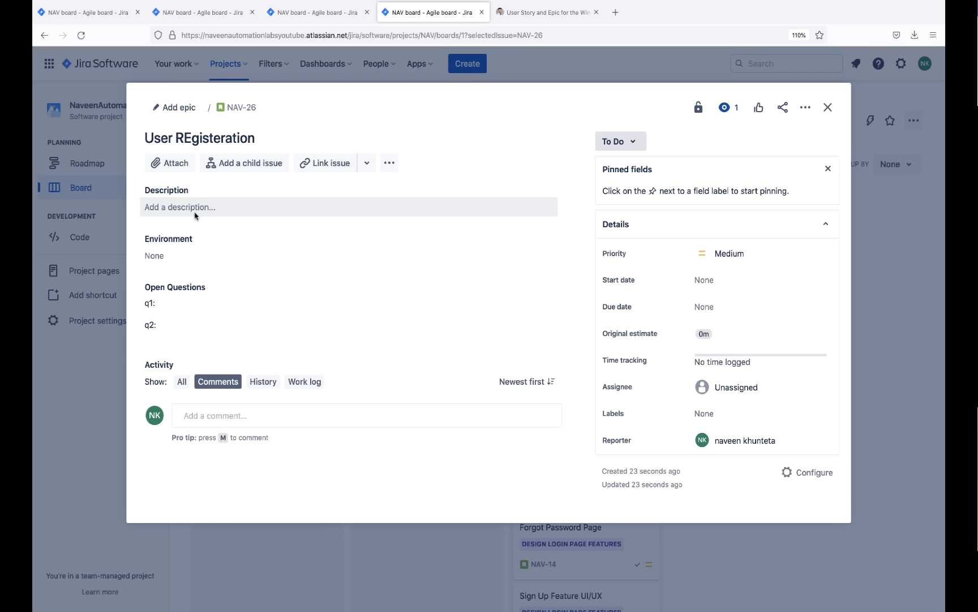
Set the story's priority to High, its start date to May 16, 2022 and its due date to May 20, 2022.
{"action": "left_click", "coordinate": [705, 255]}
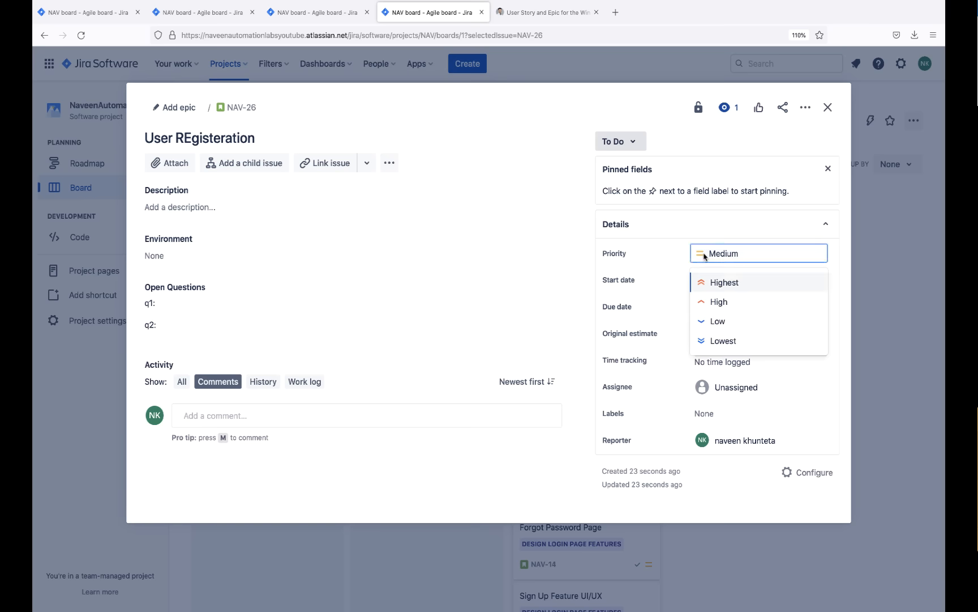
{"action": "left_click", "coordinate": [717, 301]}
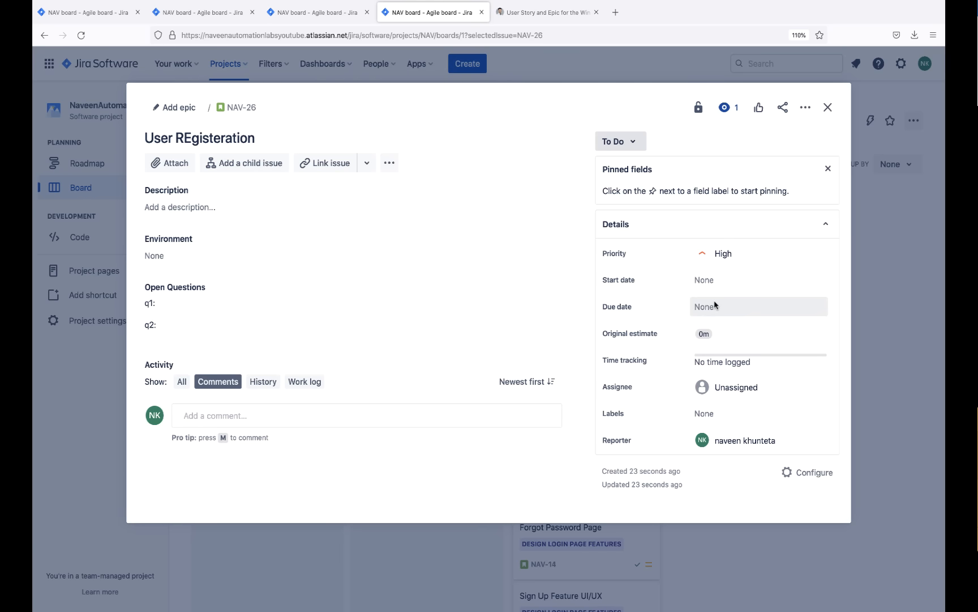
{"action": "left_click", "coordinate": [704, 280]}
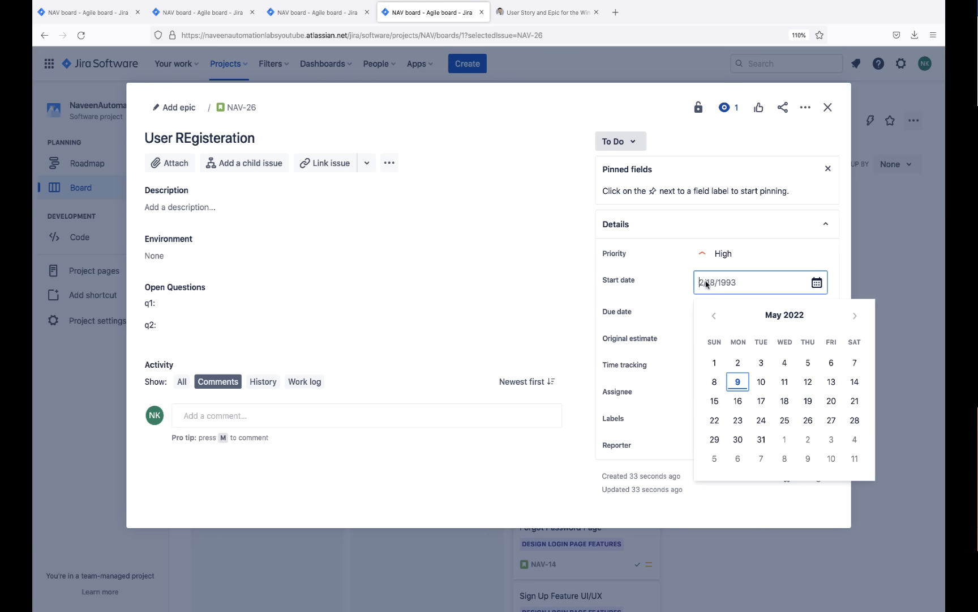
{"action": "left_click", "coordinate": [746, 403]}
{"action": "left_click", "coordinate": [711, 312]}
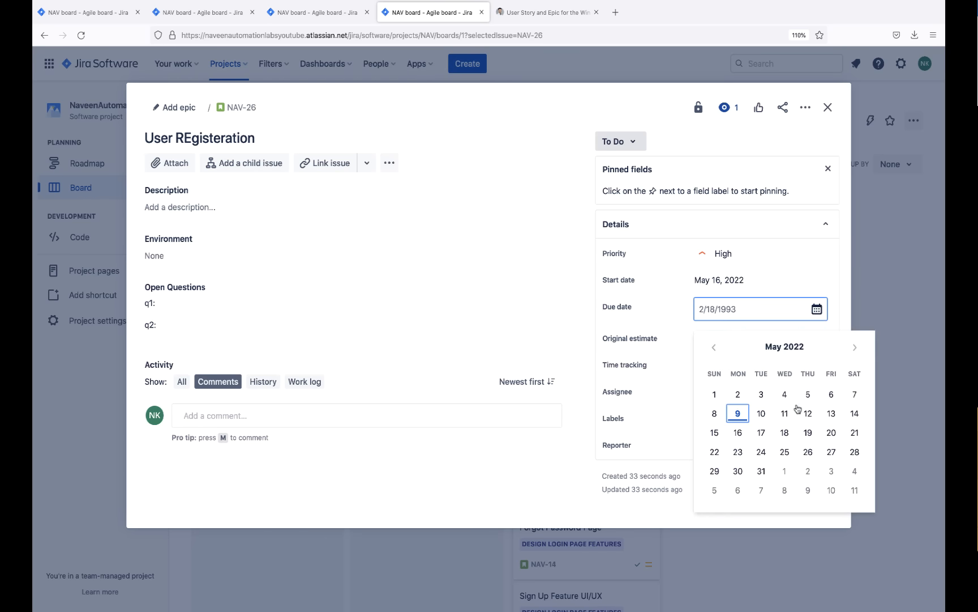
{"action": "left_click", "coordinate": [829, 433]}
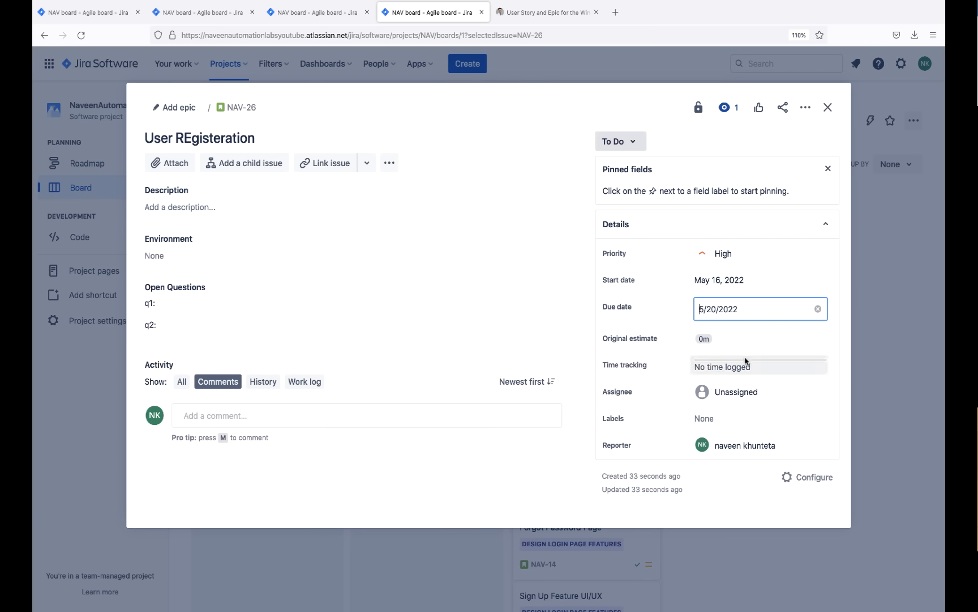
Set the original estimate of the User REgisteration story to 4d.
{"action": "left_click", "coordinate": [712, 338]}
{"action": "key", "text": "BackSpace"}
{"action": "key", "text": "BackSpace"}
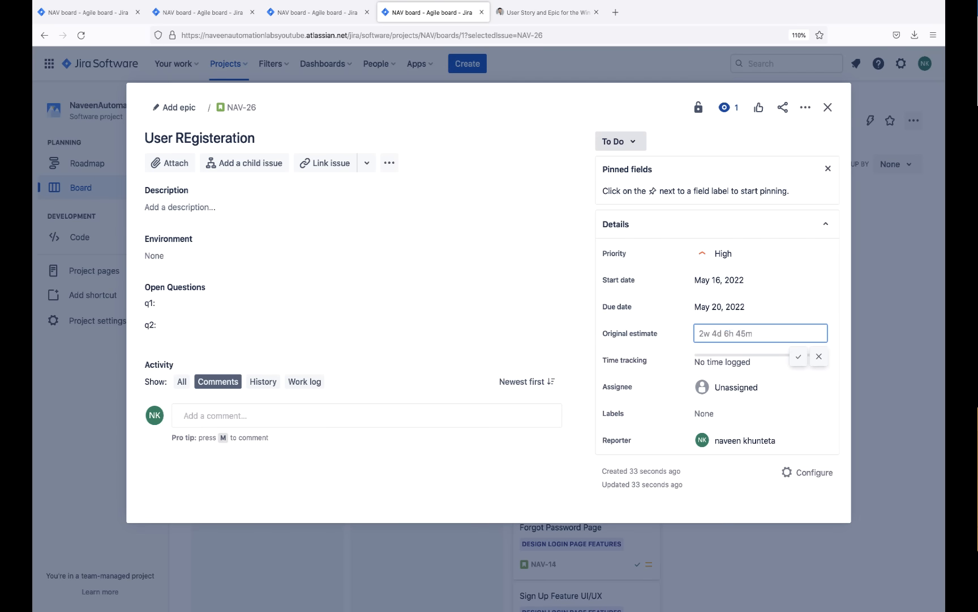
{"action": "type", "text": "4d"}
{"action": "left_click", "coordinate": [798, 357]}
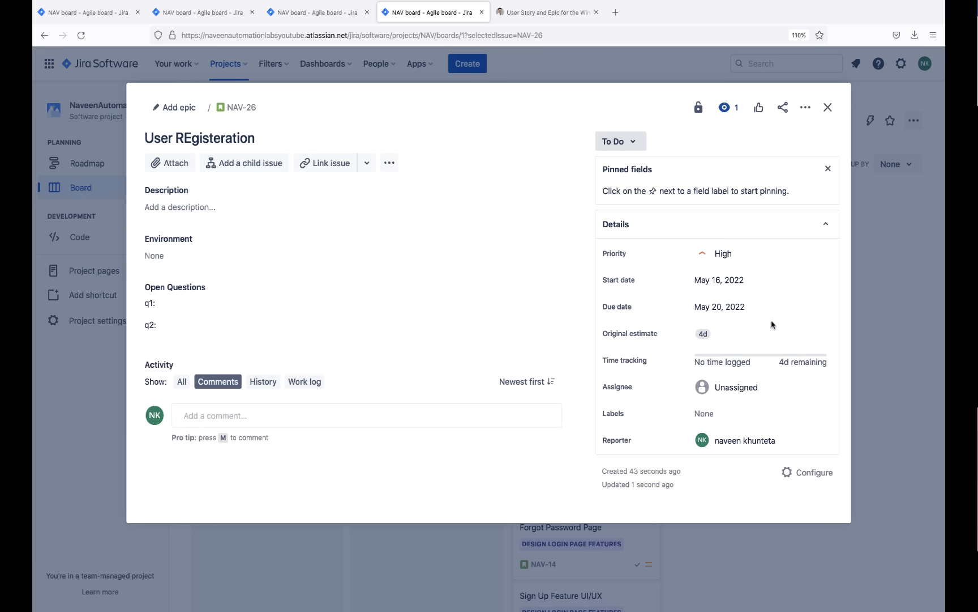
Assign the User REgisteration story to its reporter, add the new label "register" and close the story.
{"action": "left_click", "coordinate": [750, 388]}
{"action": "left_click", "coordinate": [748, 422]}
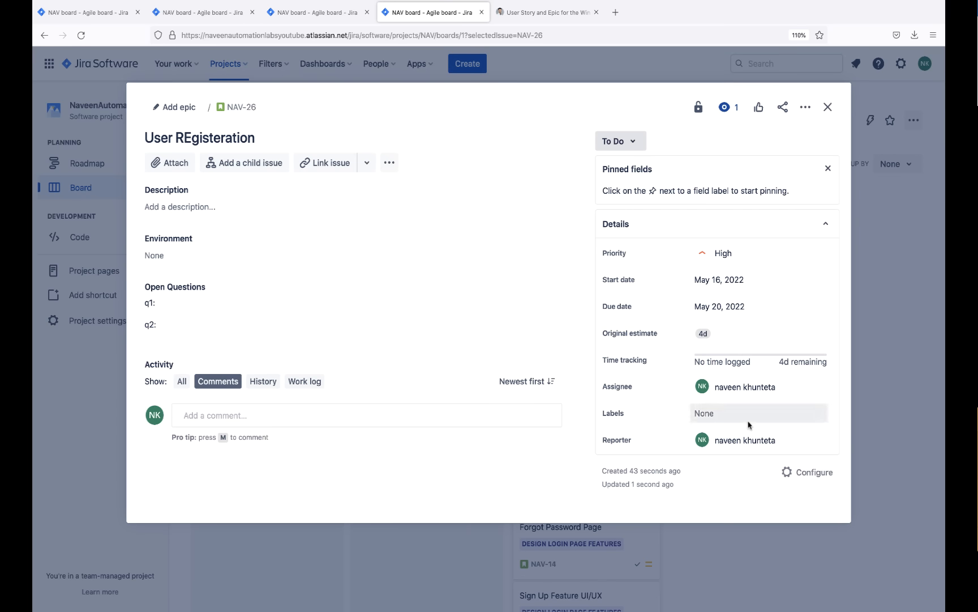
{"action": "left_click", "coordinate": [724, 419]}
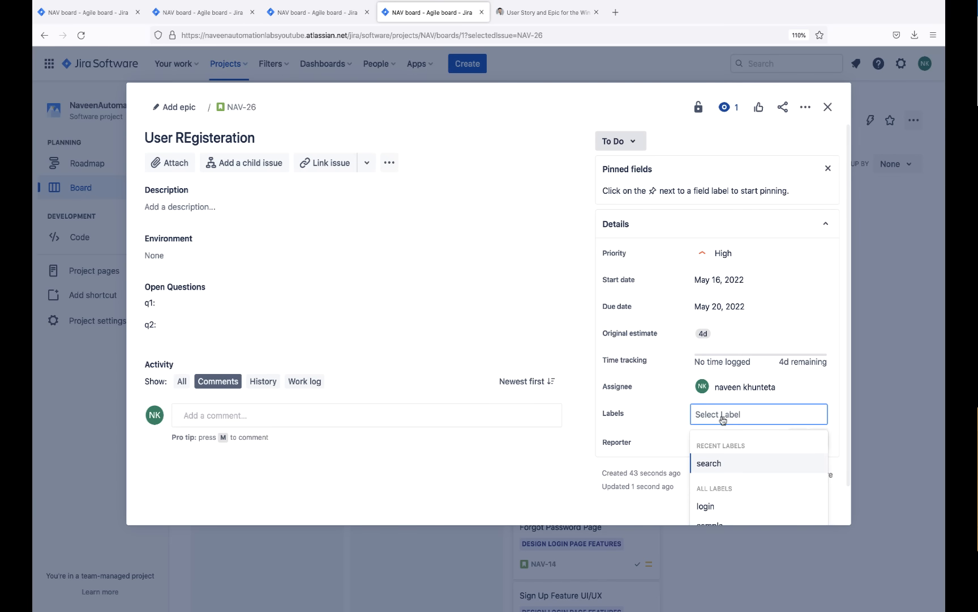
{"action": "type", "text": "register"}
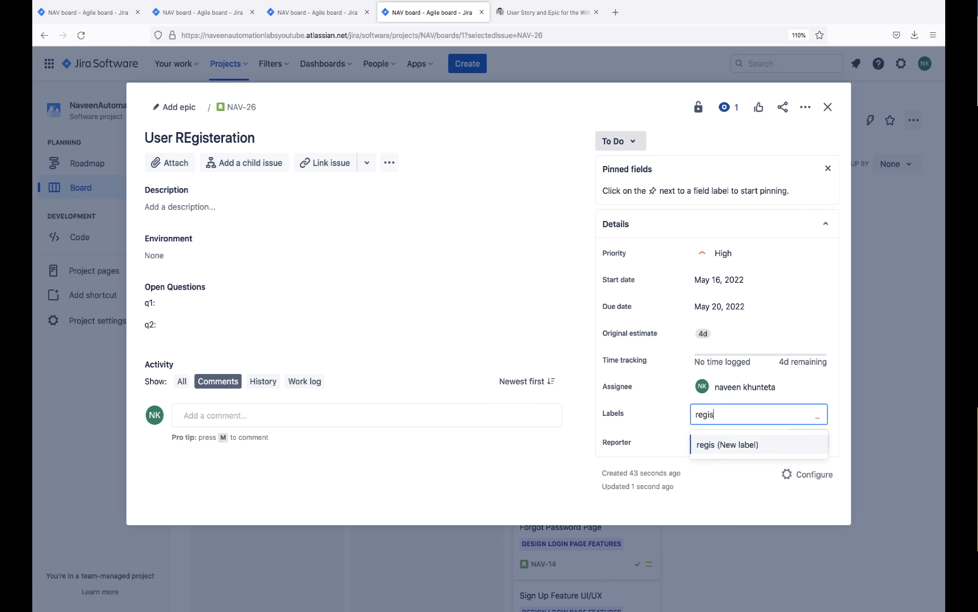
{"action": "left_click", "coordinate": [712, 446]}
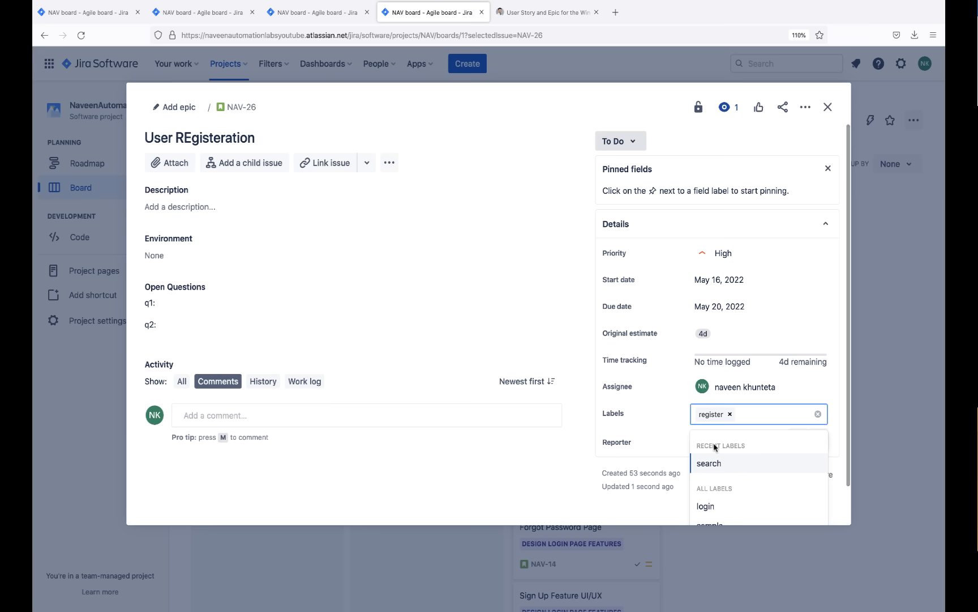
{"action": "left_click", "coordinate": [498, 338]}
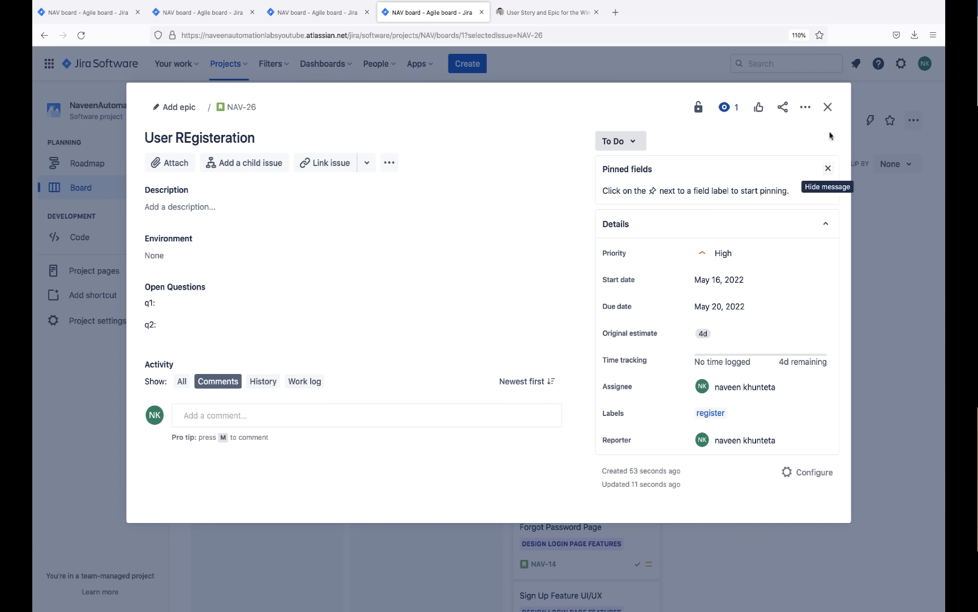
{"action": "left_click", "coordinate": [829, 109]}
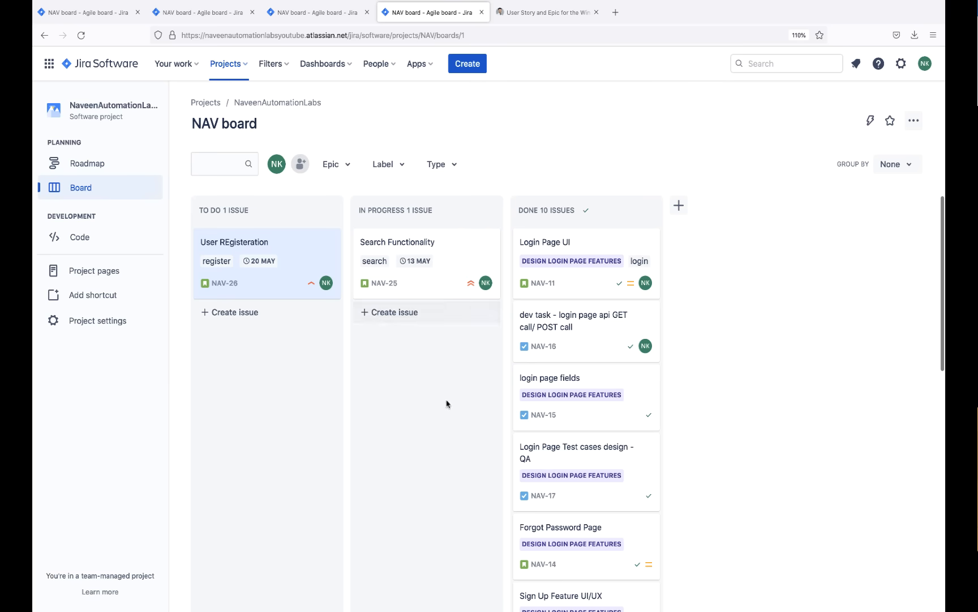
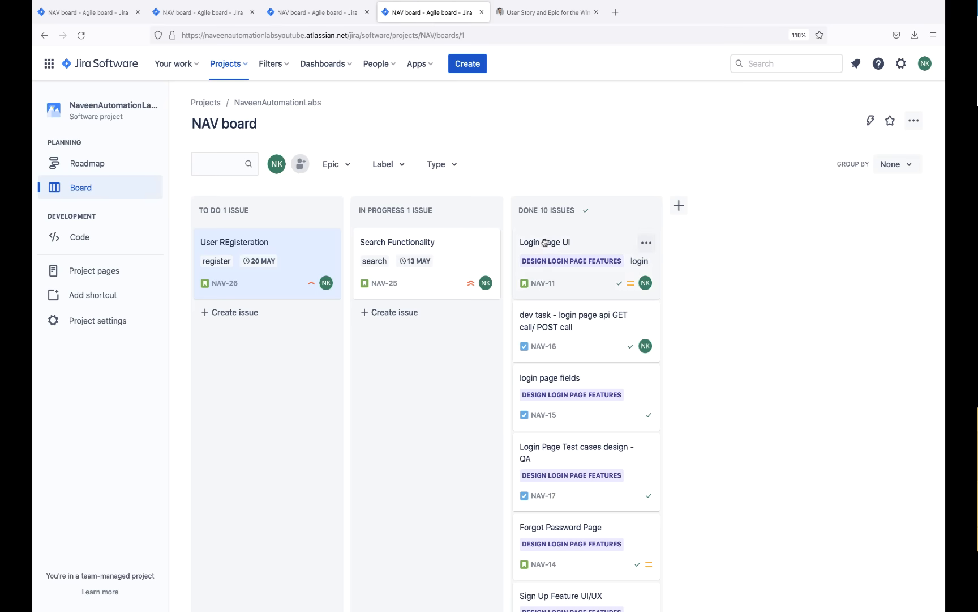
Move the Login Page UI story from Done to In Progress and back to Done.
{"action": "left_click_drag", "start_coordinate": [546, 247], "coordinate": [388, 328]}
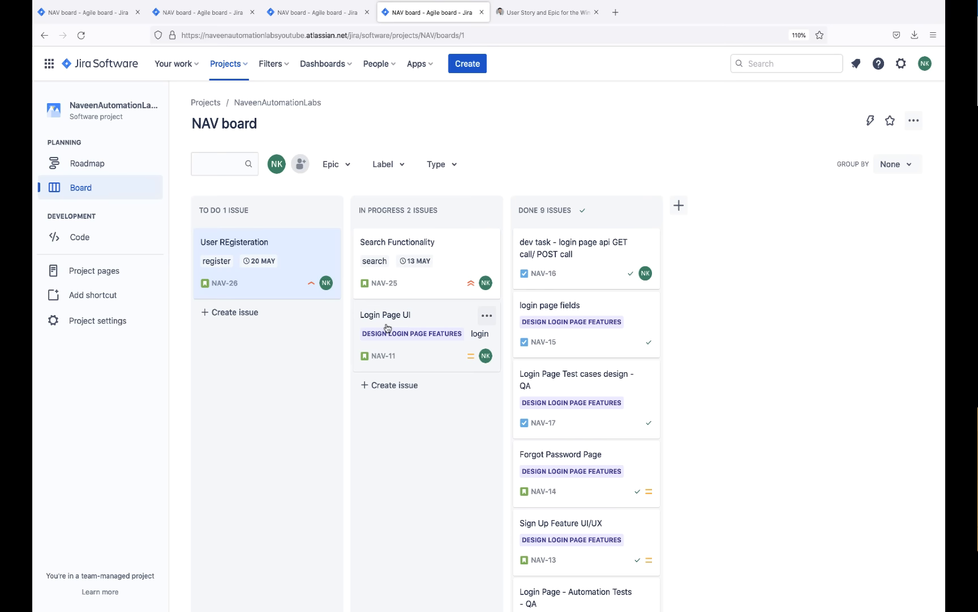
{"action": "left_click_drag", "start_coordinate": [387, 327], "coordinate": [572, 249]}
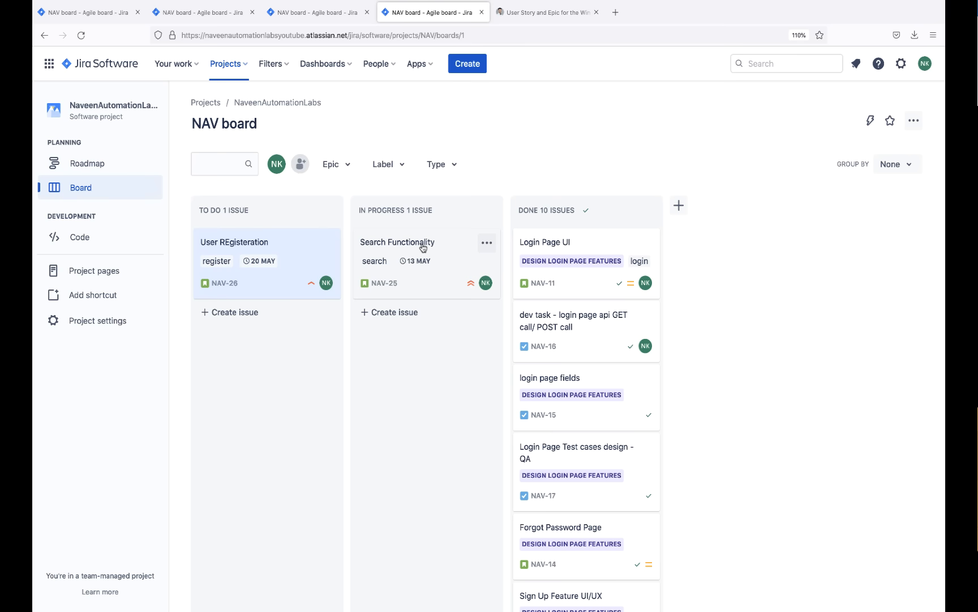
Move the Search Functionality story to Done and the User REgisteration story to In Progress.
{"action": "left_click_drag", "start_coordinate": [423, 248], "coordinate": [583, 251]}
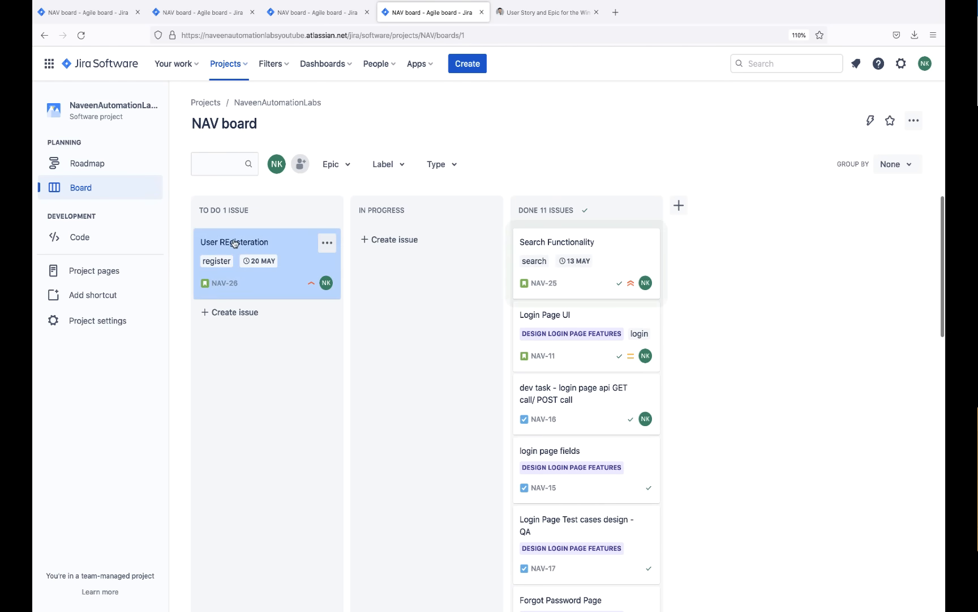
{"action": "left_click_drag", "start_coordinate": [229, 240], "coordinate": [397, 249]}
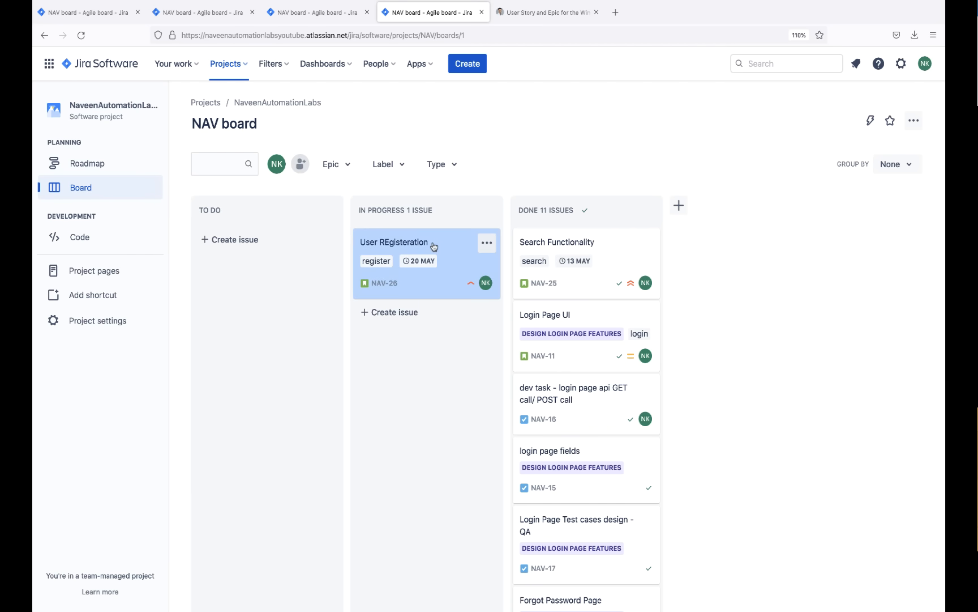
{"action": "left_click", "coordinate": [487, 244]}
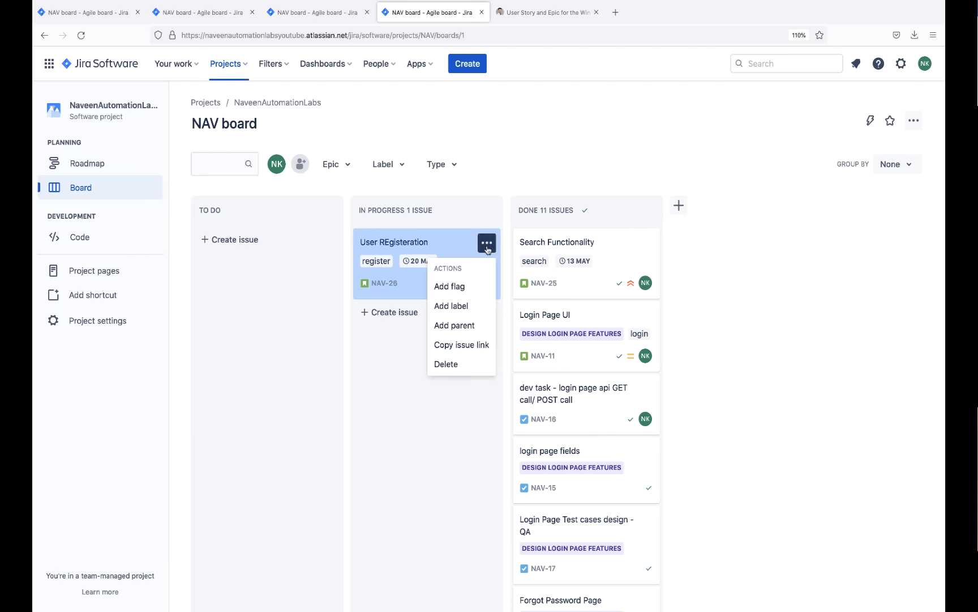
{"action": "left_click", "coordinate": [400, 406]}
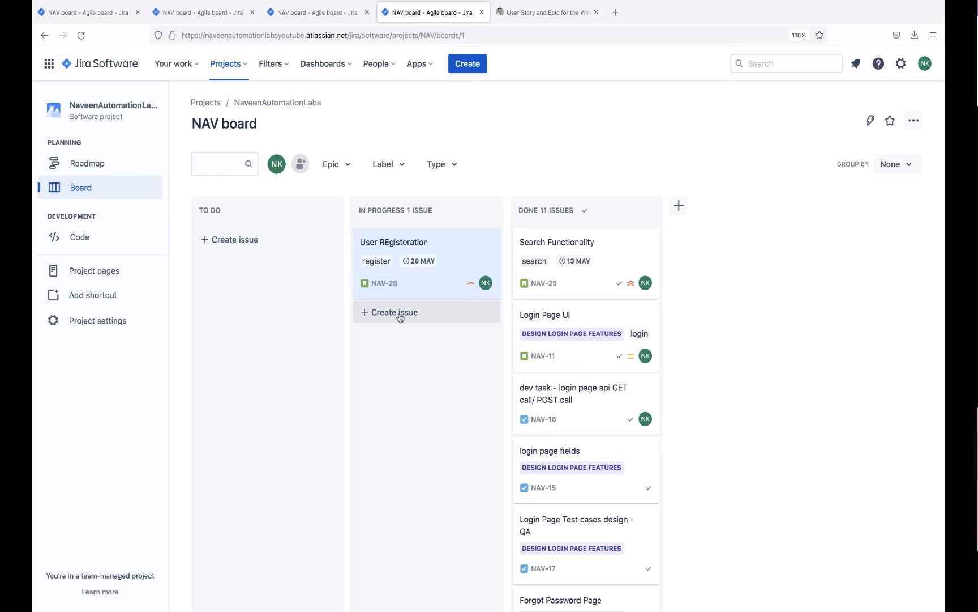
Create a task titled "reg test cases" in the In Progress column.
{"action": "left_click", "coordinate": [400, 315]}
{"action": "left_click", "coordinate": [369, 346]}
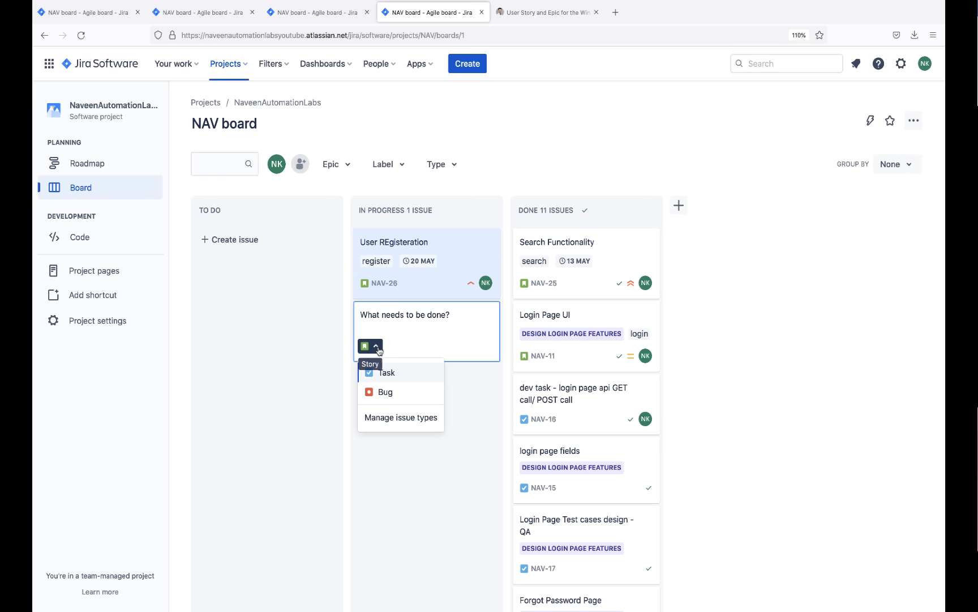
{"action": "left_click", "coordinate": [381, 373]}
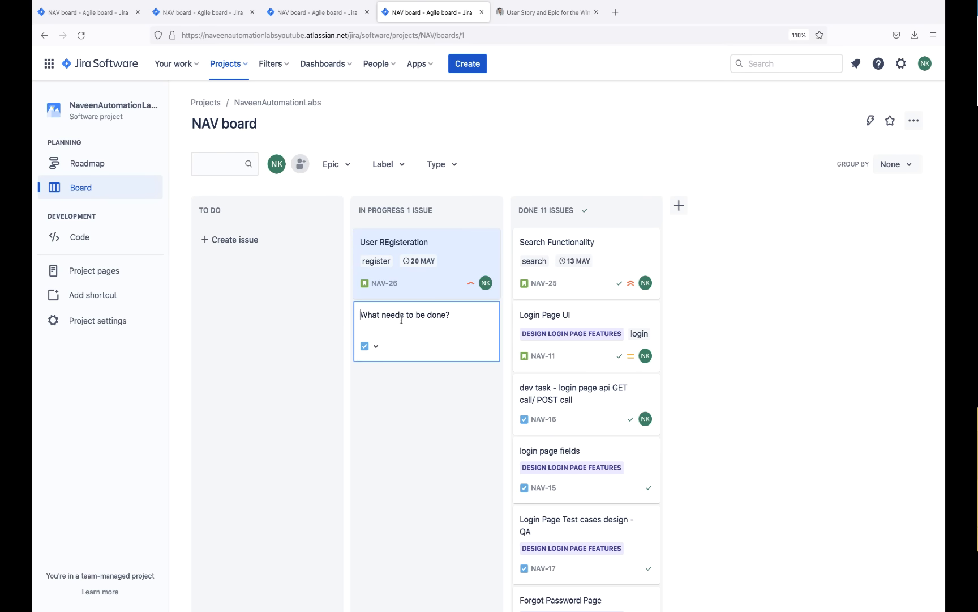
{"action": "type", "text": "reg test cases"}
{"action": "key", "text": "Return"}
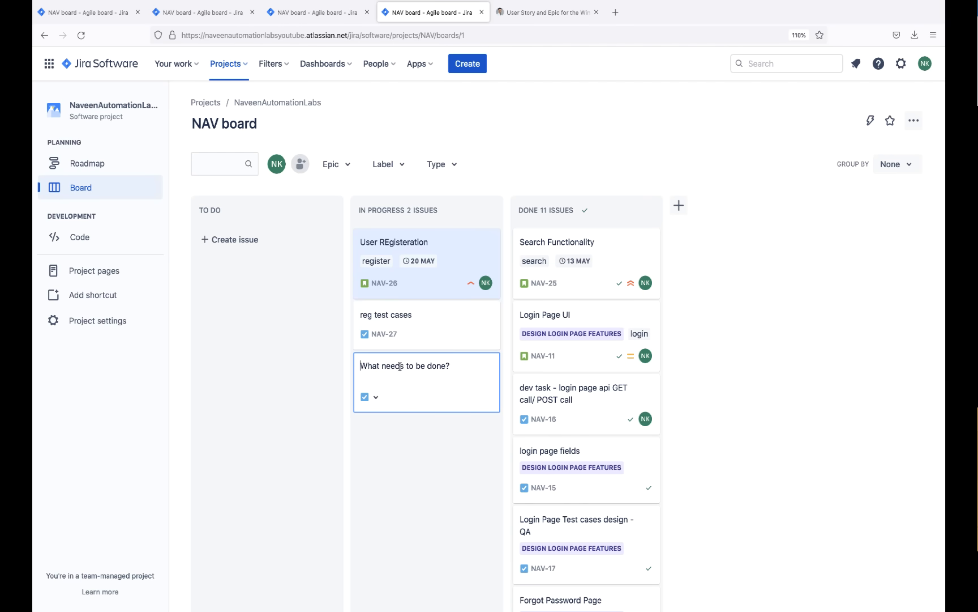
Create two more tasks in the In Progress column, titled "reg api" and "reg button".
{"action": "type", "text": "eg"}
{"action": "key", "text": "BackSpace"}
{"action": "key", "text": "BackSpace"}
{"action": "type", "text": "reg api"}
{"action": "key", "text": "Return"}
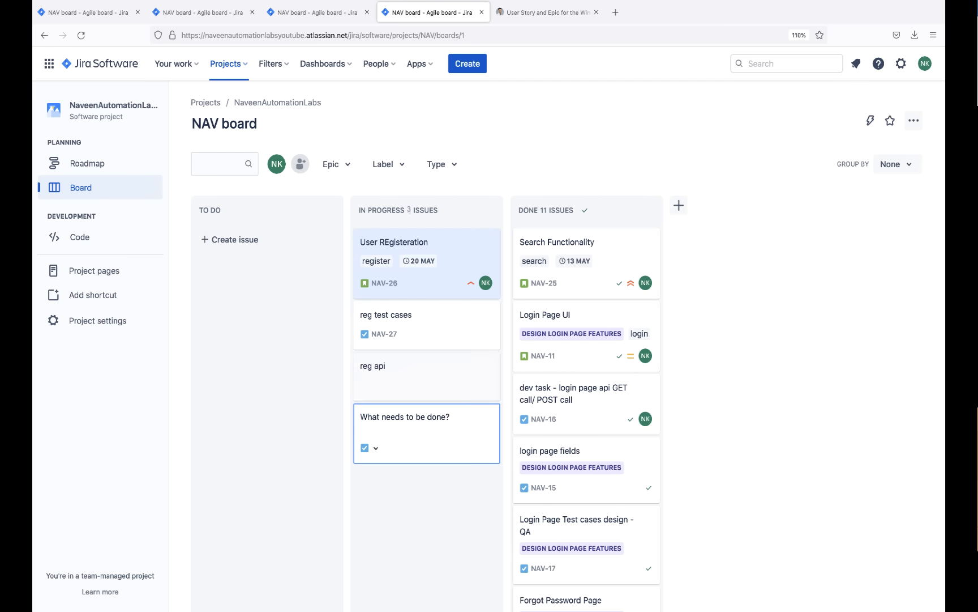
{"action": "type", "text": "reg"}
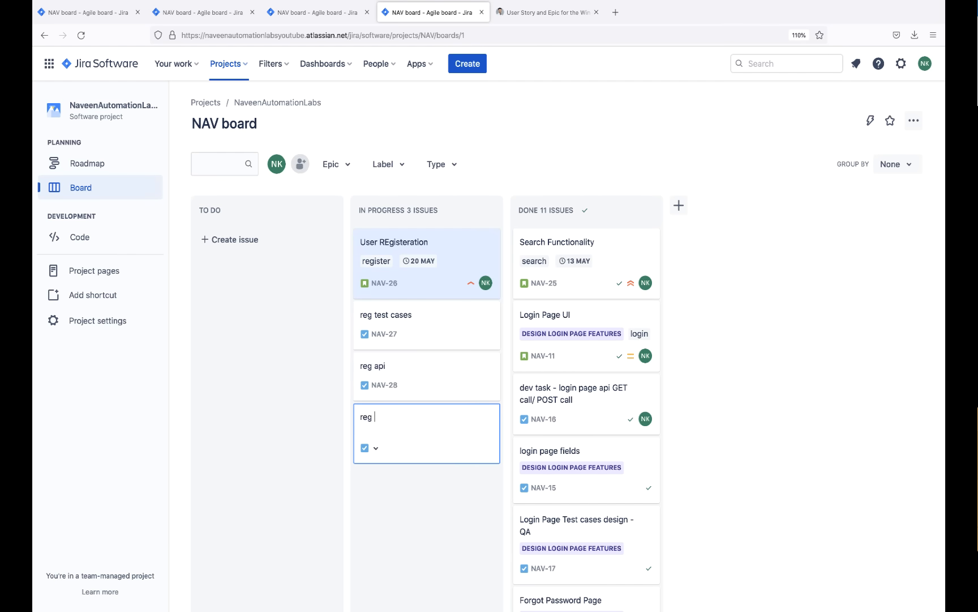
{"action": "type", "text": " button"}
{"action": "key", "text": "Return"}
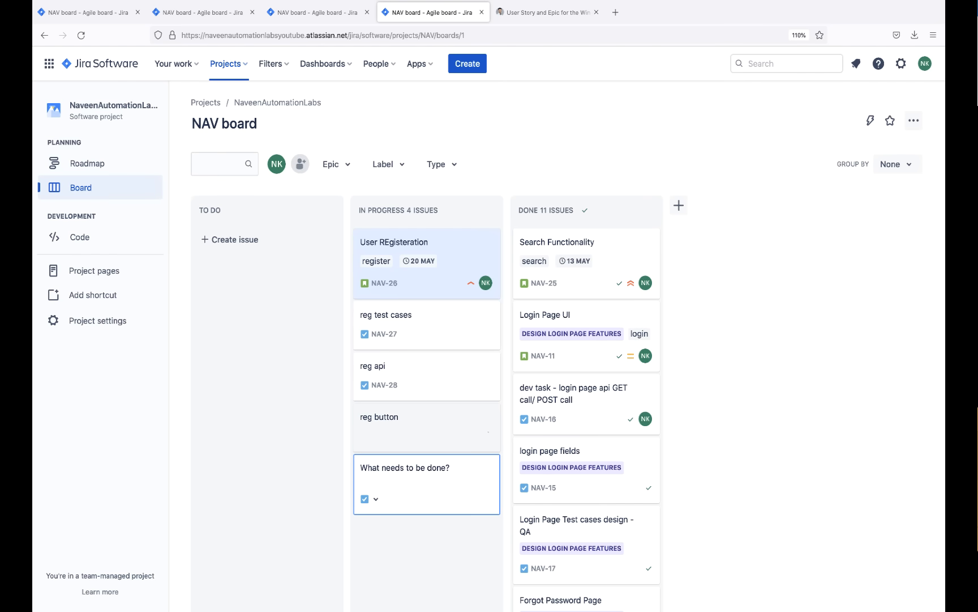
Add the tasks "reg lnk" and "reg automation qa" to the In Progress column.
{"action": "type", "text": "reg"}
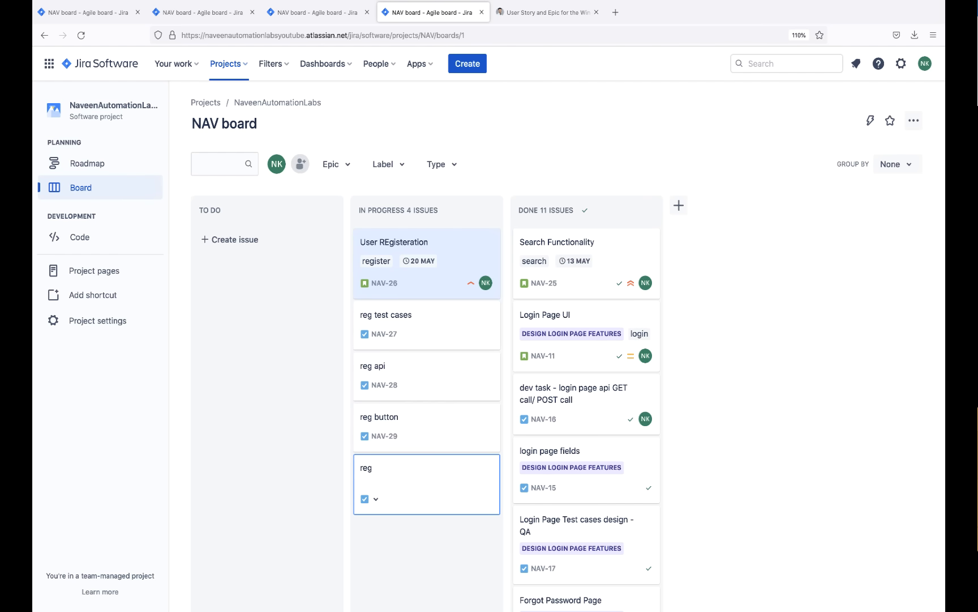
{"action": "type", "text": " lnk"}
{"action": "key", "text": "Return"}
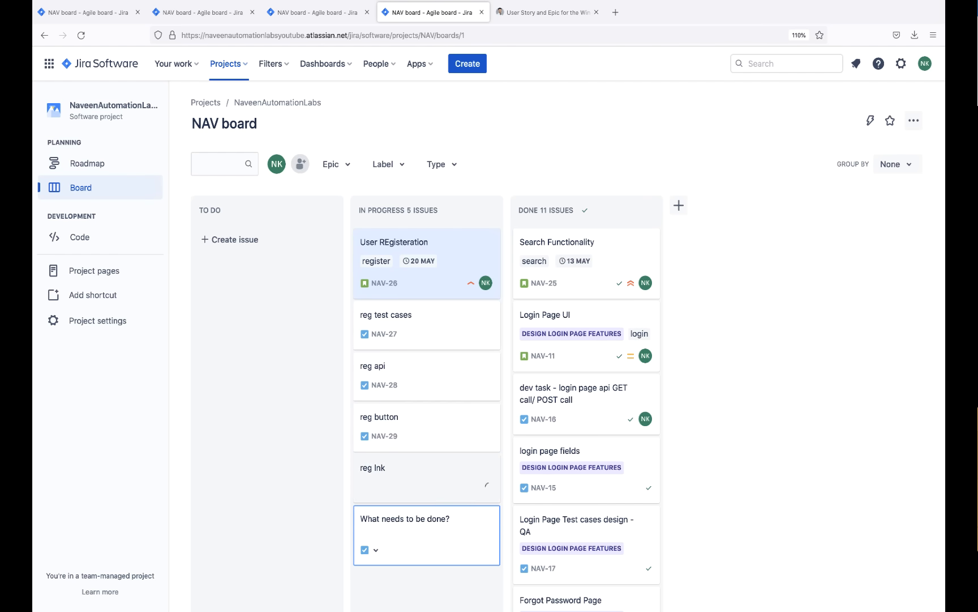
{"action": "type", "text": "reg au"}
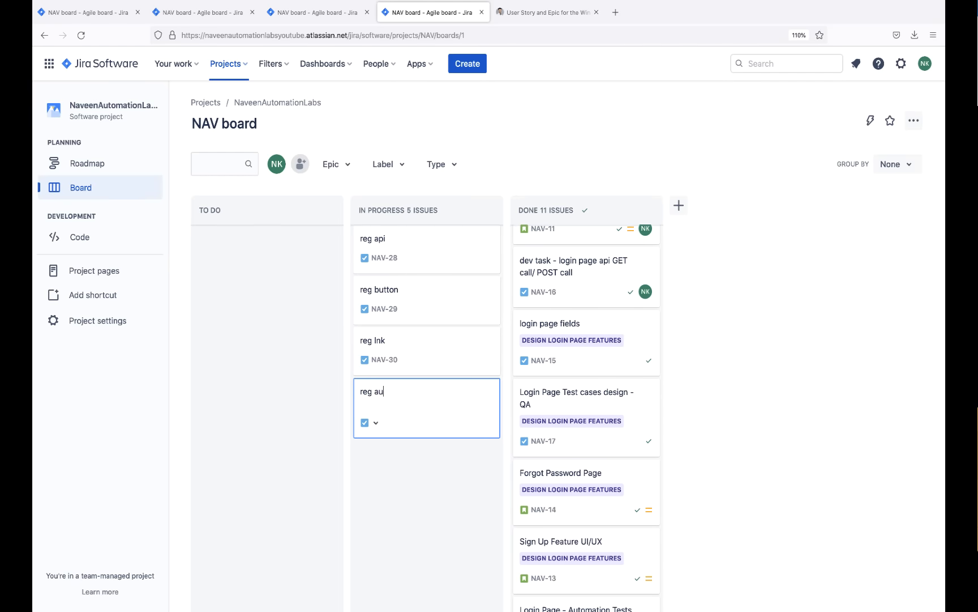
{"action": "type", "text": "tomation qa"}
{"action": "key", "text": "Return"}
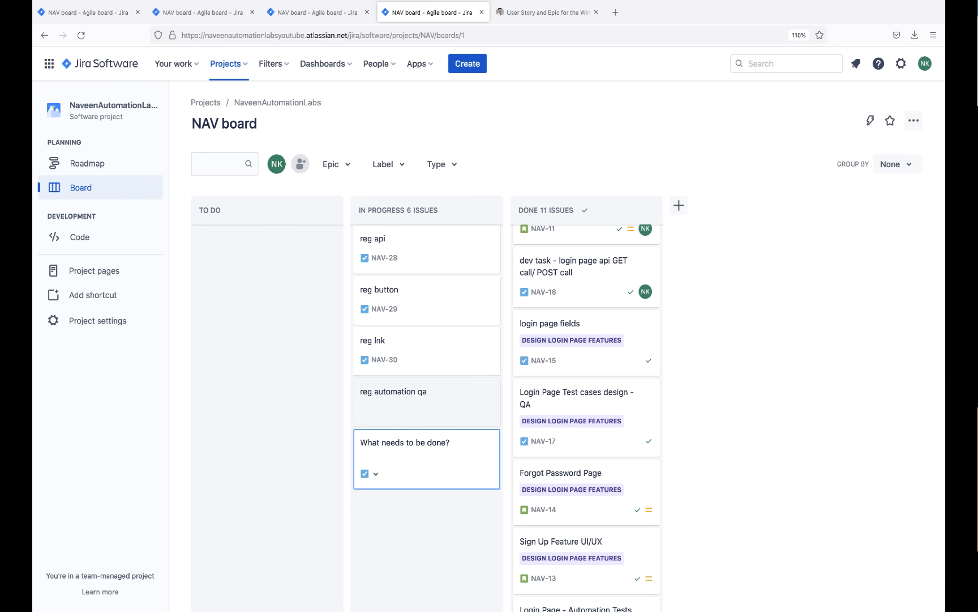
From the reg test cases task, configure the Task issue type and add the Priority, Due date, Original estimate and Open Questions fields.
{"action": "scroll", "coordinate": [260, 435], "scroll_direction": "up", "scroll_amount": 2}
{"action": "scroll", "coordinate": [260, 435], "scroll_direction": "up", "scroll_amount": 2}
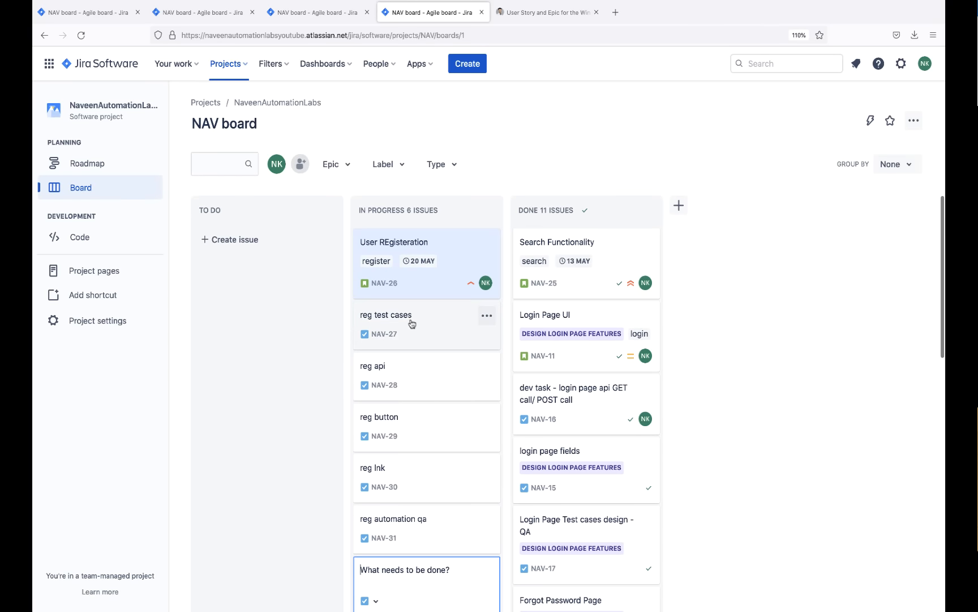
{"action": "left_click", "coordinate": [410, 322]}
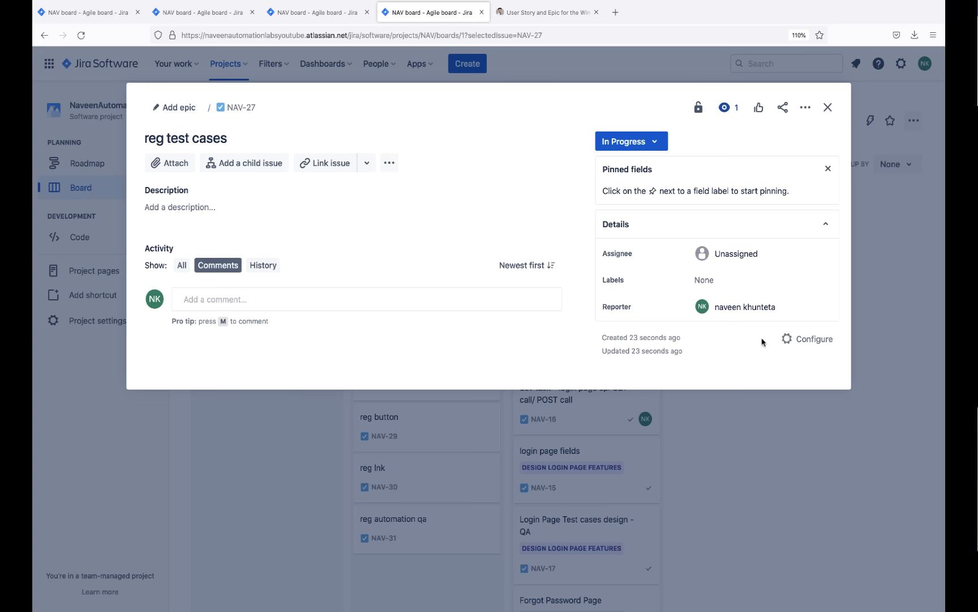
{"action": "left_click", "coordinate": [809, 340]}
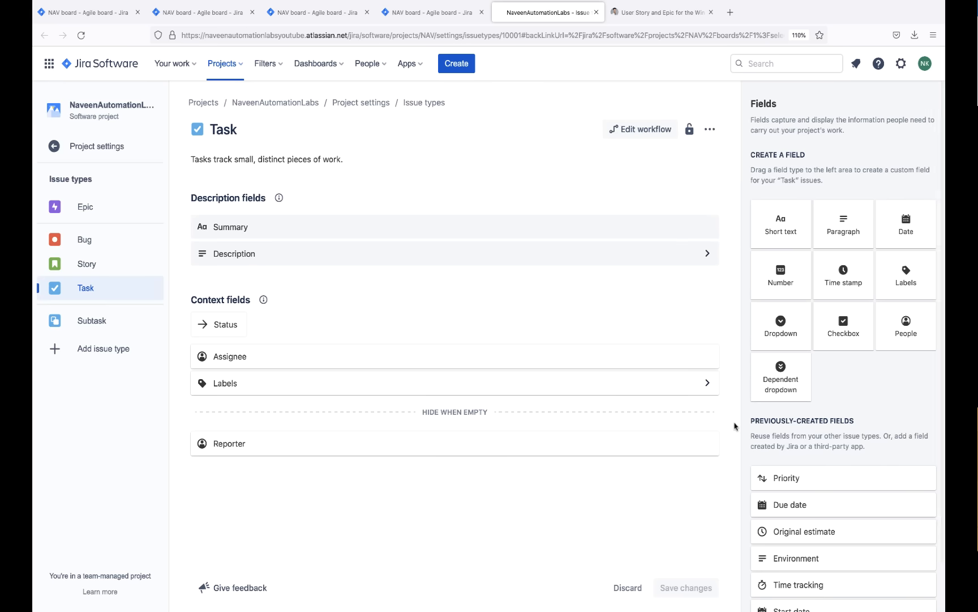
{"action": "scroll", "coordinate": [776, 428], "scroll_direction": "down", "scroll_amount": 2}
{"action": "left_click", "coordinate": [782, 432]}
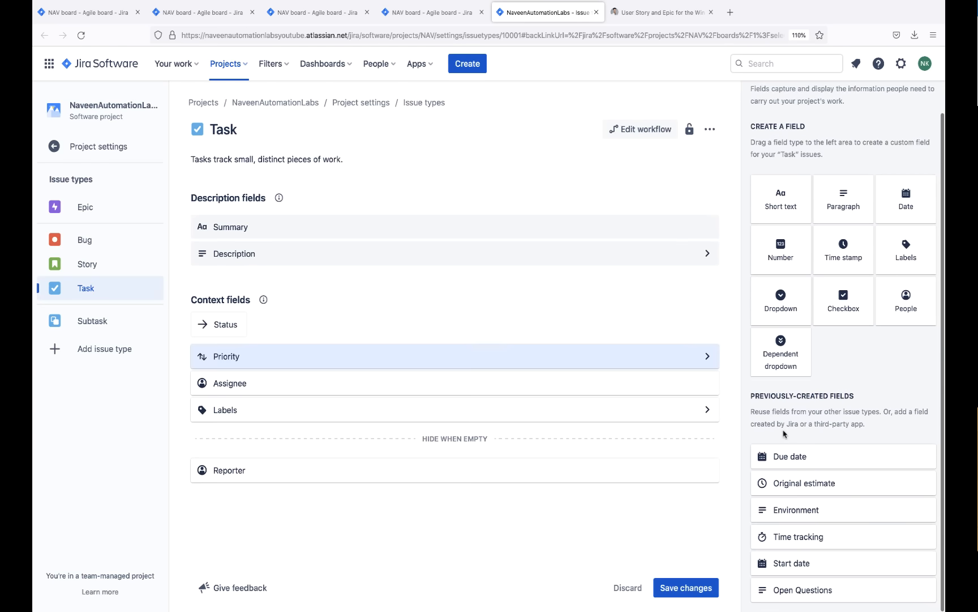
{"action": "left_click", "coordinate": [787, 451]}
{"action": "left_click", "coordinate": [795, 491]}
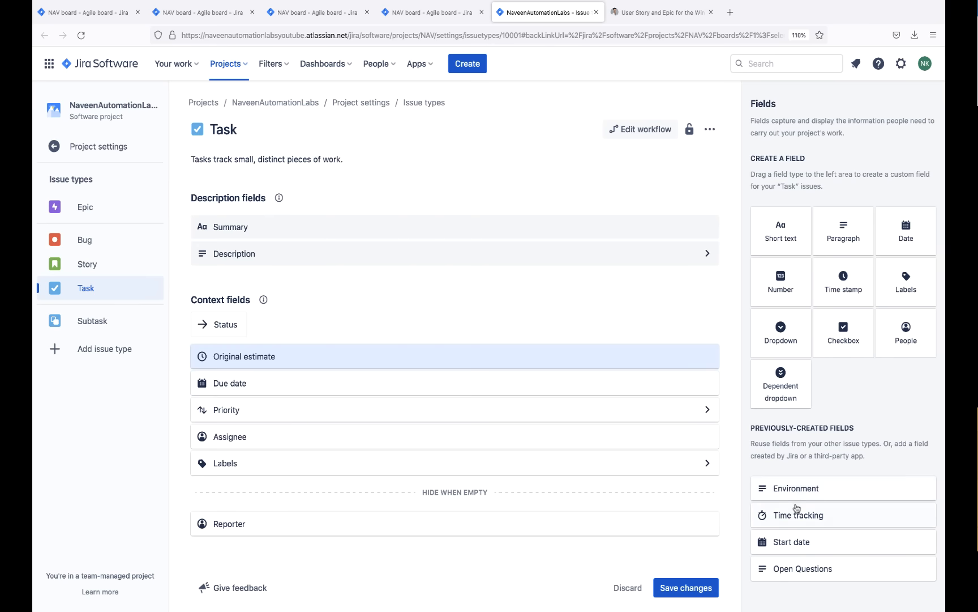
{"action": "left_click", "coordinate": [790, 569]}
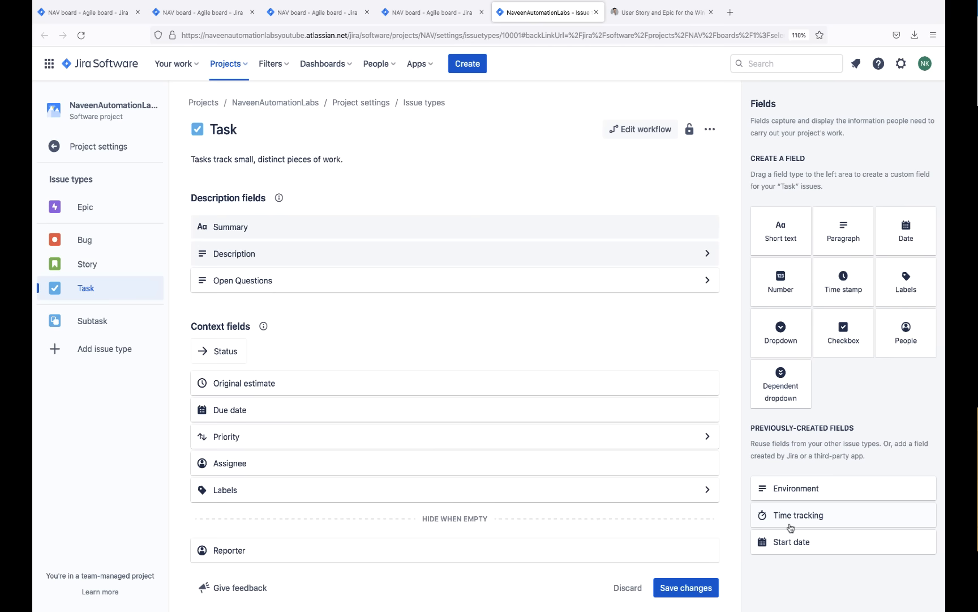
Create a dependent dropdown field named "dependency" for the Task issue type and save the changes.
{"action": "left_click", "coordinate": [783, 392]}
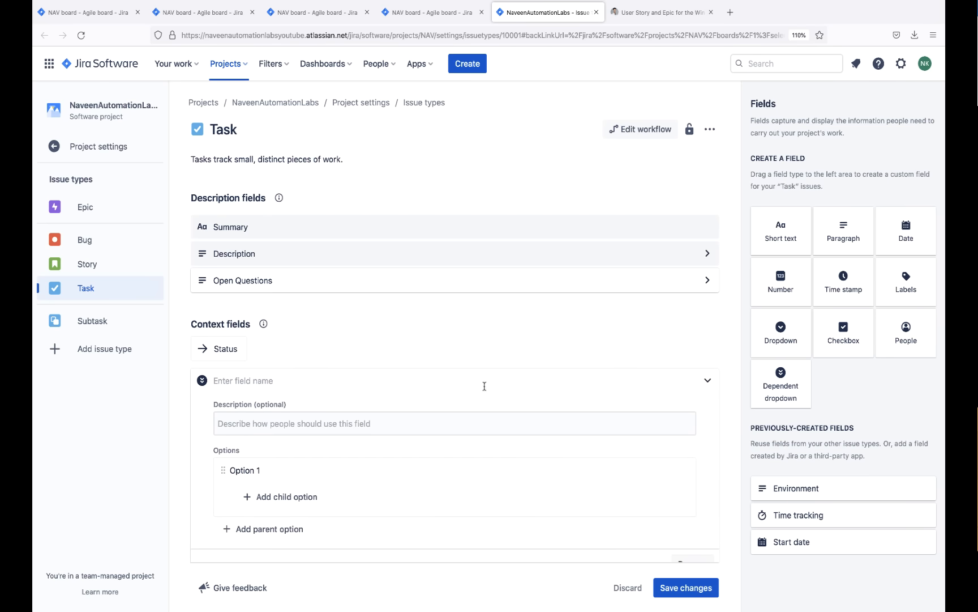
{"action": "type", "text": "dependency"}
{"action": "left_click", "coordinate": [684, 587]}
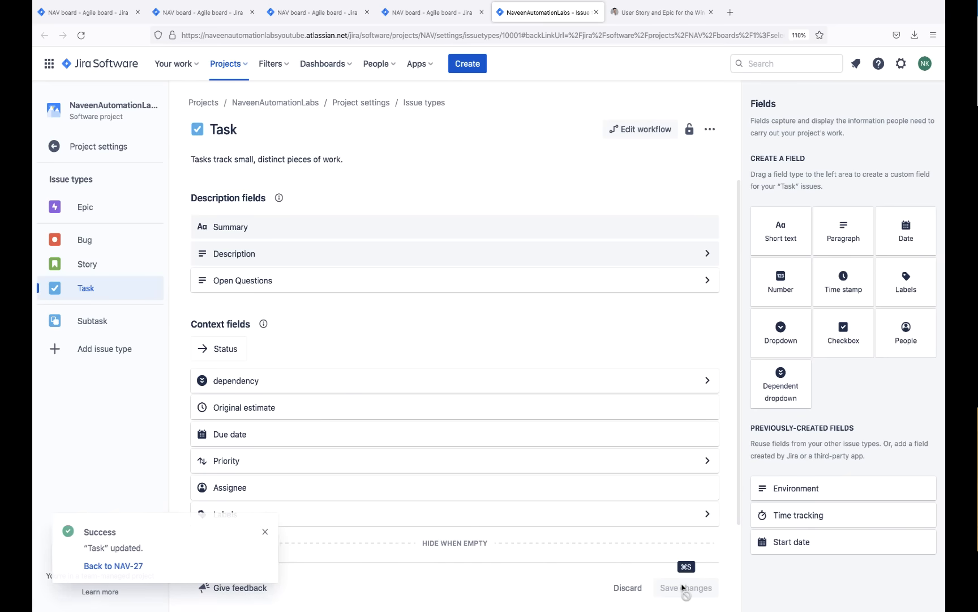
Return to the reg test cases task and save "reg feature test cases" as its description.
{"action": "left_click", "coordinate": [141, 566]}
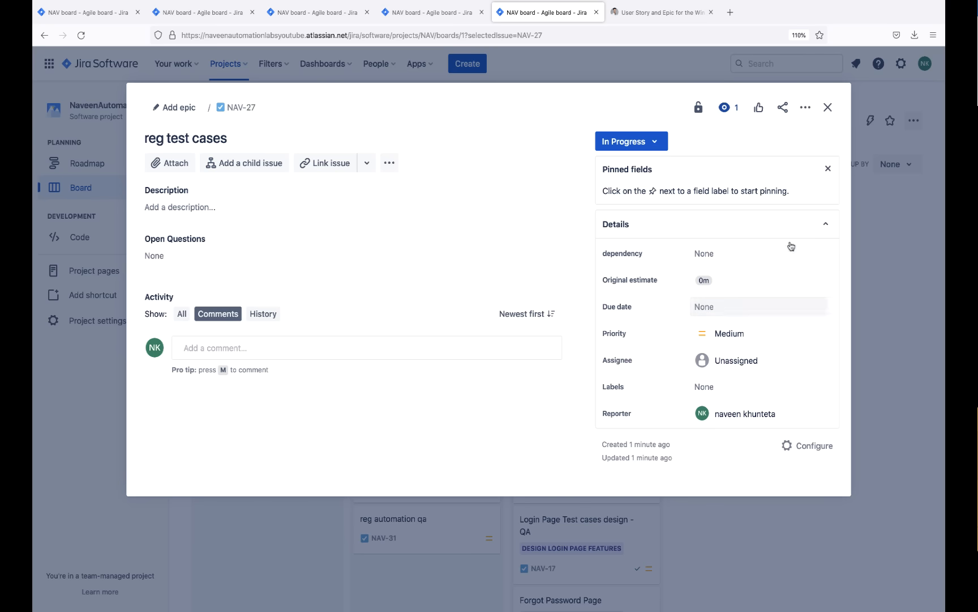
{"action": "left_click", "coordinate": [198, 213]}
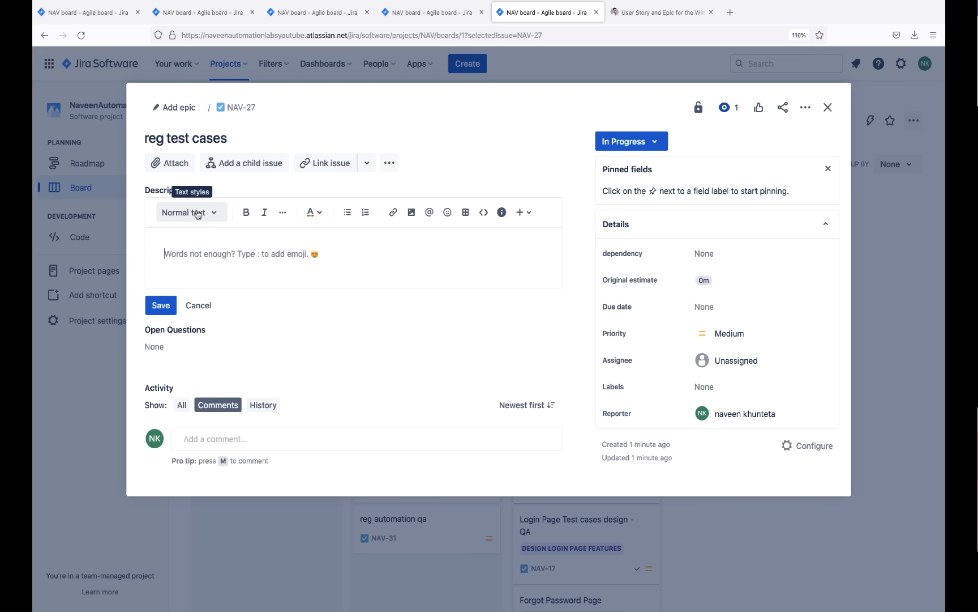
{"action": "type", "text": "res"}
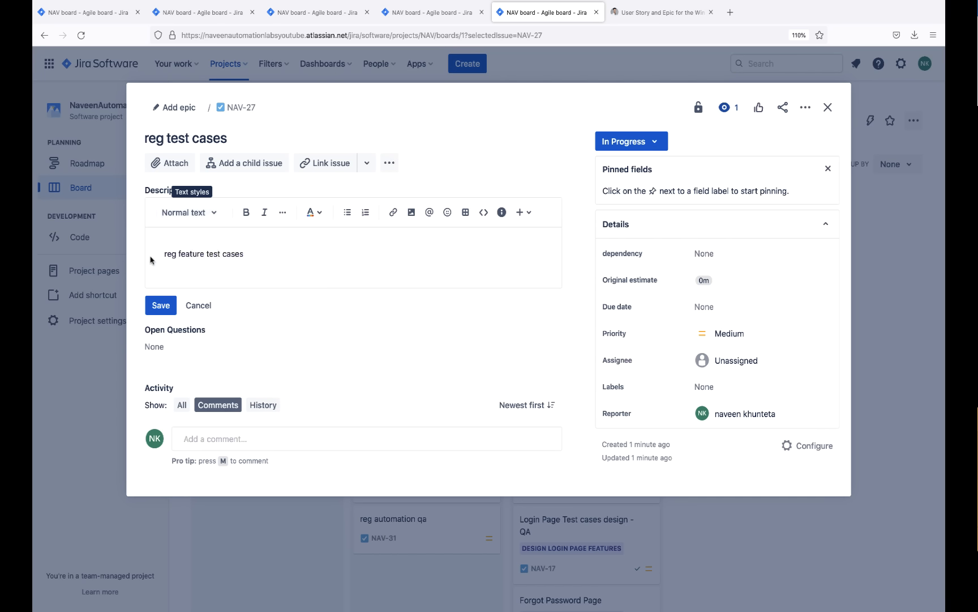
{"action": "left_click", "coordinate": [158, 303]}
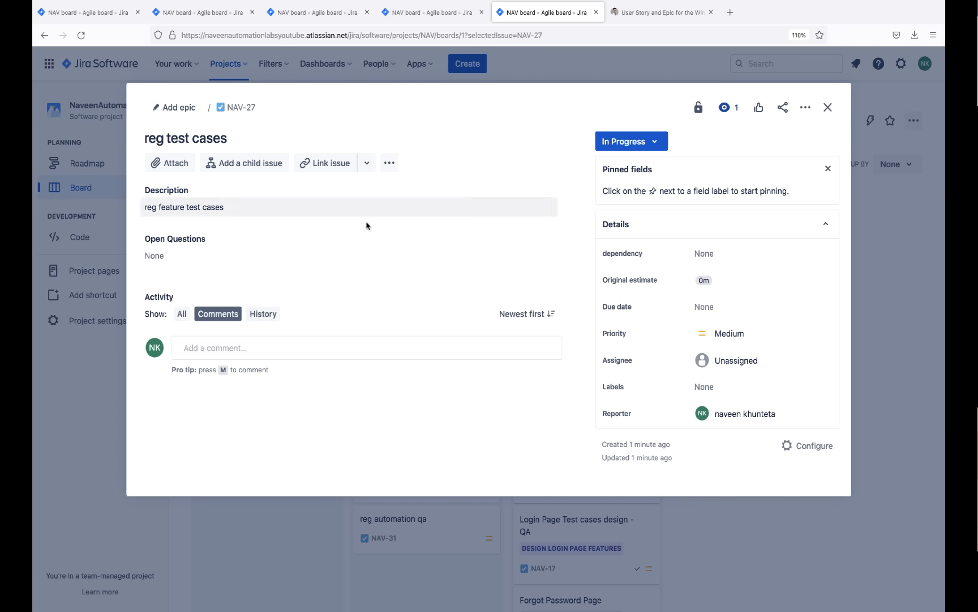
Link the reg test cases task to the NAV-26 User REgisteration story with the "relates to" relationship and close the task.
{"action": "left_click", "coordinate": [325, 166]}
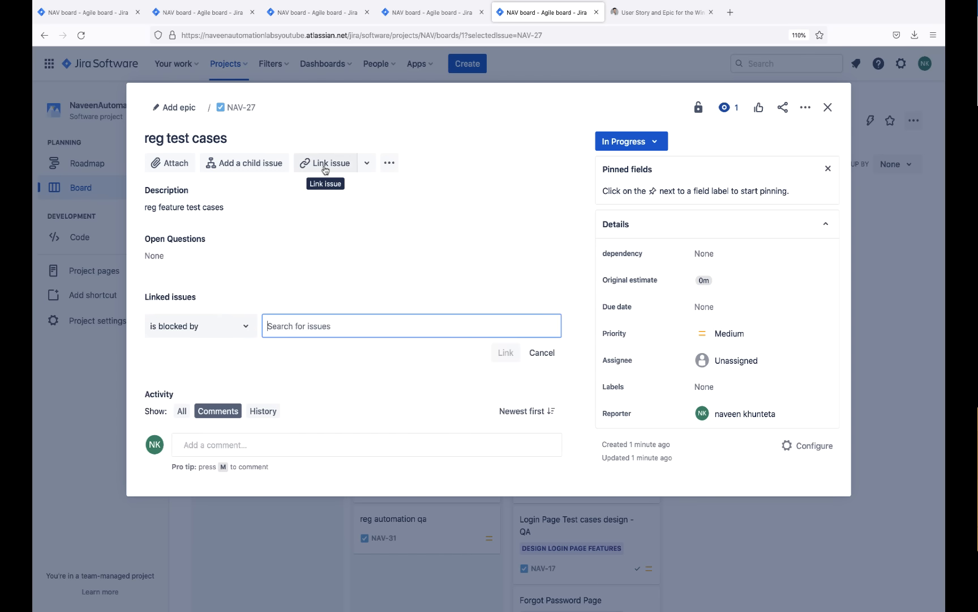
{"action": "left_click", "coordinate": [230, 324]}
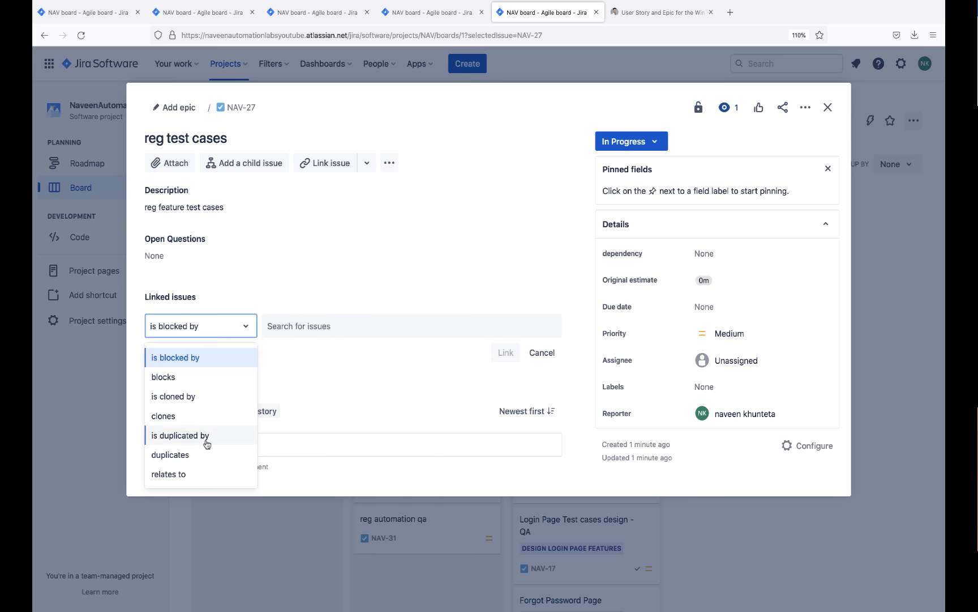
{"action": "left_click", "coordinate": [199, 475]}
{"action": "left_click", "coordinate": [315, 331]}
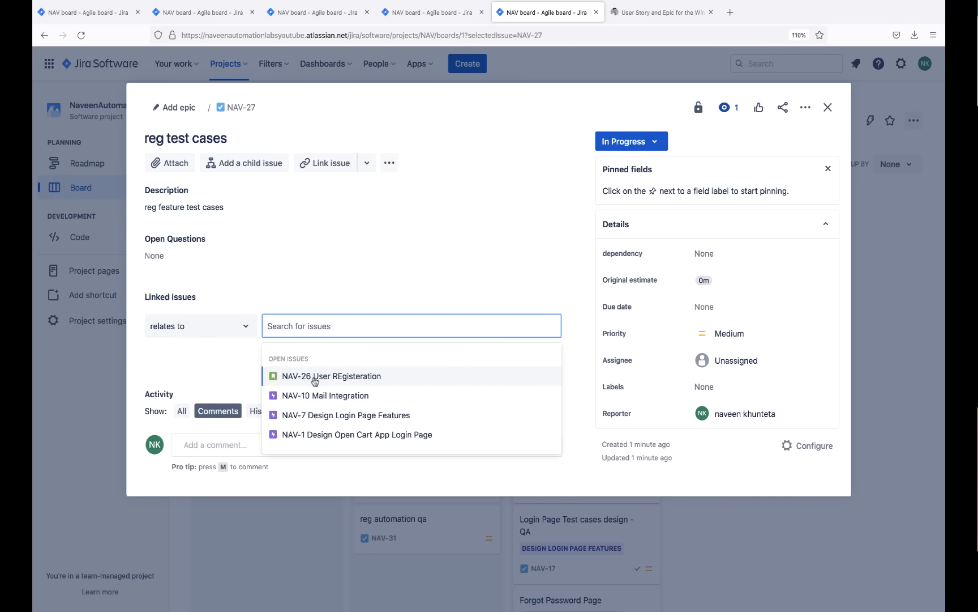
{"action": "left_click", "coordinate": [295, 381]}
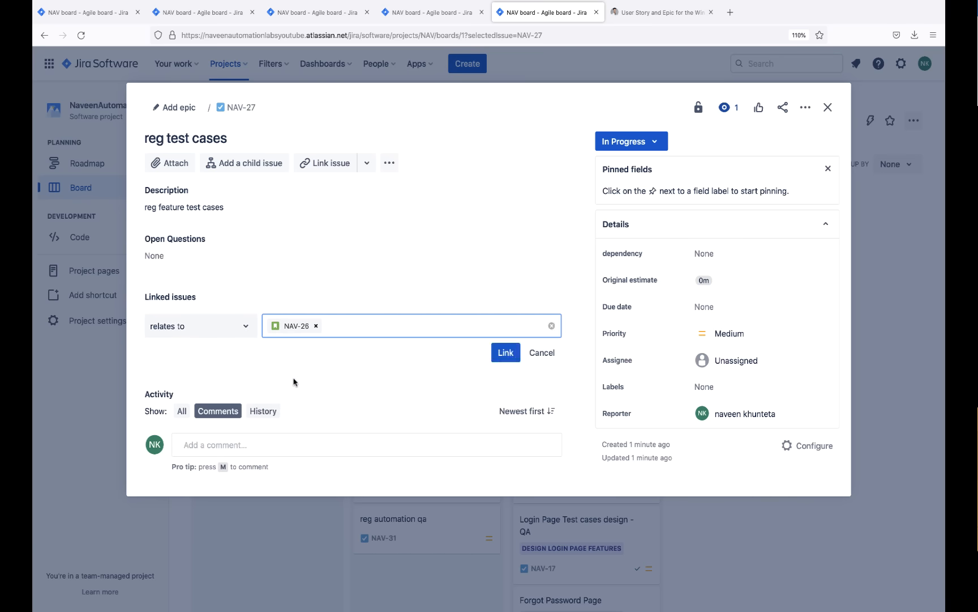
{"action": "left_click", "coordinate": [499, 358]}
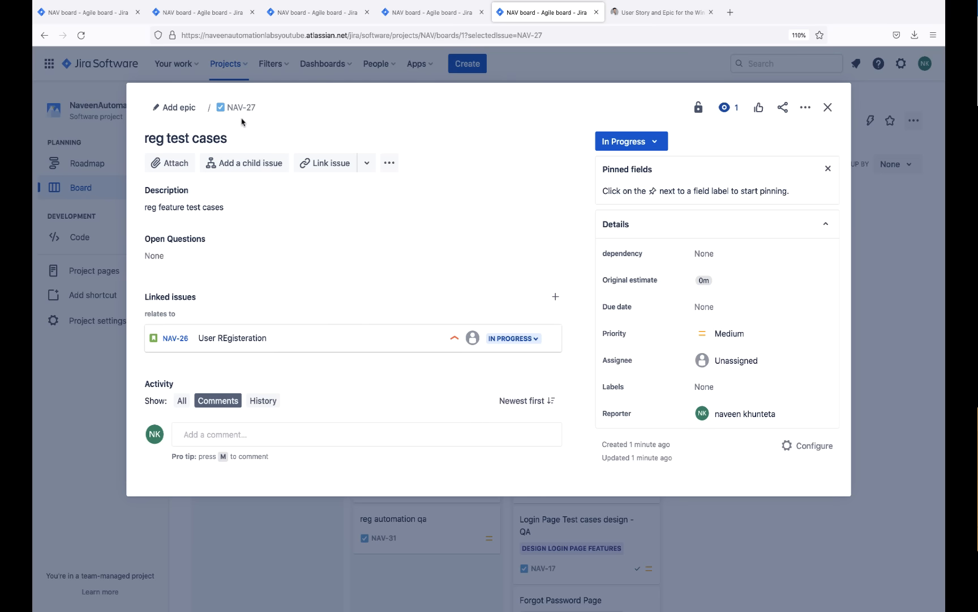
{"action": "left_click", "coordinate": [183, 112]}
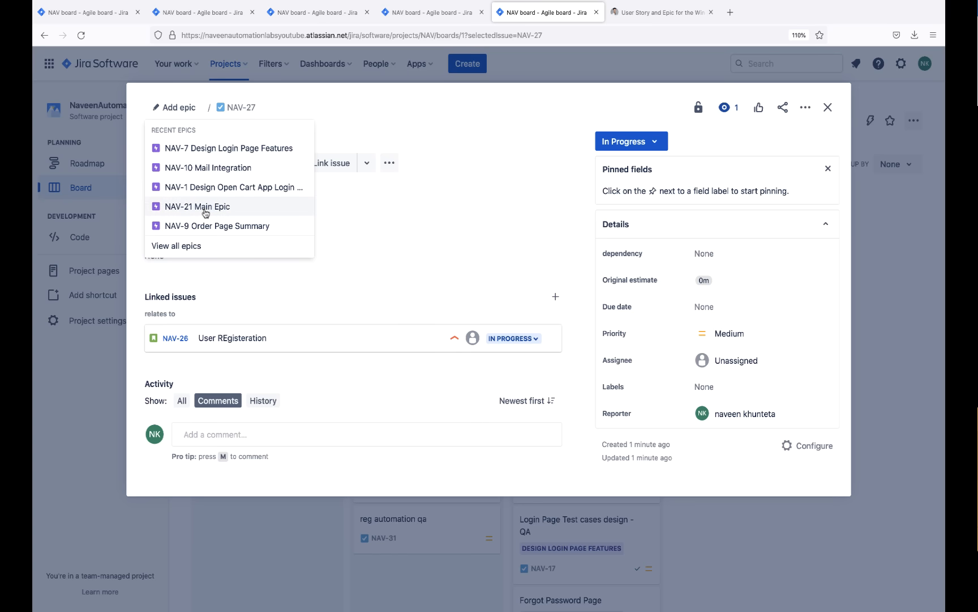
{"action": "left_click", "coordinate": [410, 108]}
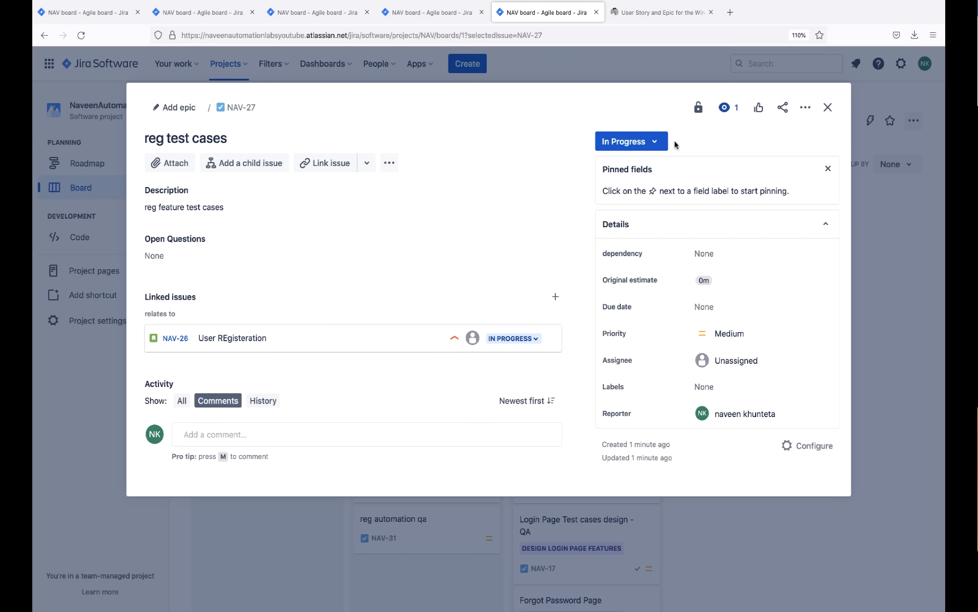
{"action": "left_click", "coordinate": [826, 107]}
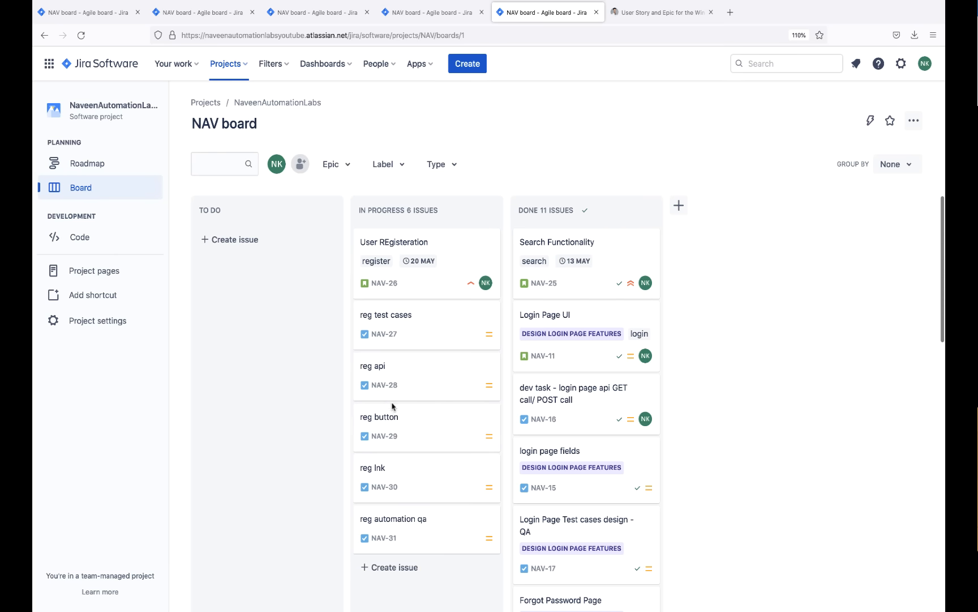
Move all five reg tasks and the User REgisteration story from In Progress to Done, and check the story's linked issues.
{"action": "scroll", "coordinate": [393, 407], "scroll_direction": "down", "scroll_amount": 2}
{"action": "scroll", "coordinate": [393, 406], "scroll_direction": "up", "scroll_amount": 2}
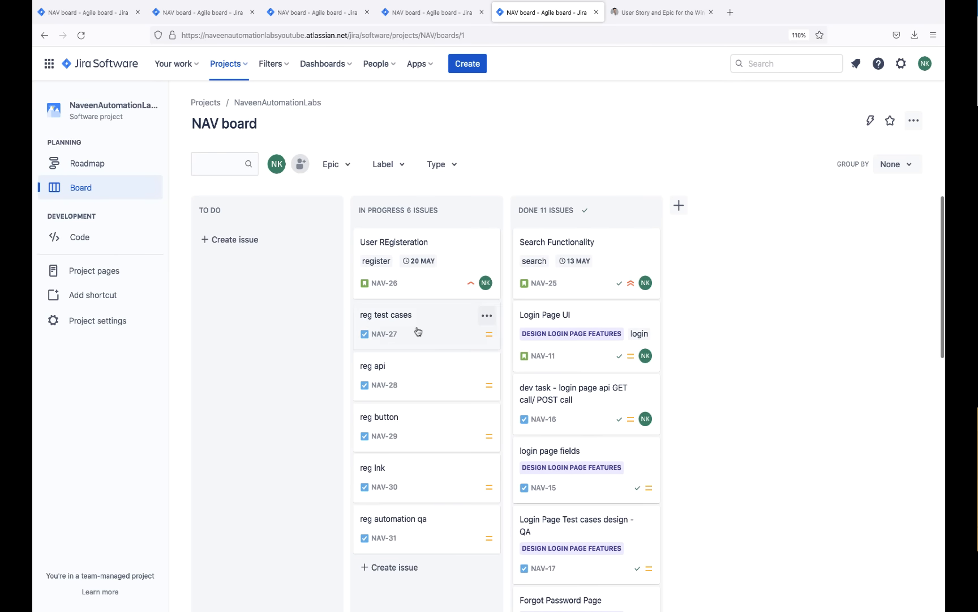
{"action": "left_click_drag", "start_coordinate": [418, 331], "coordinate": [579, 321]}
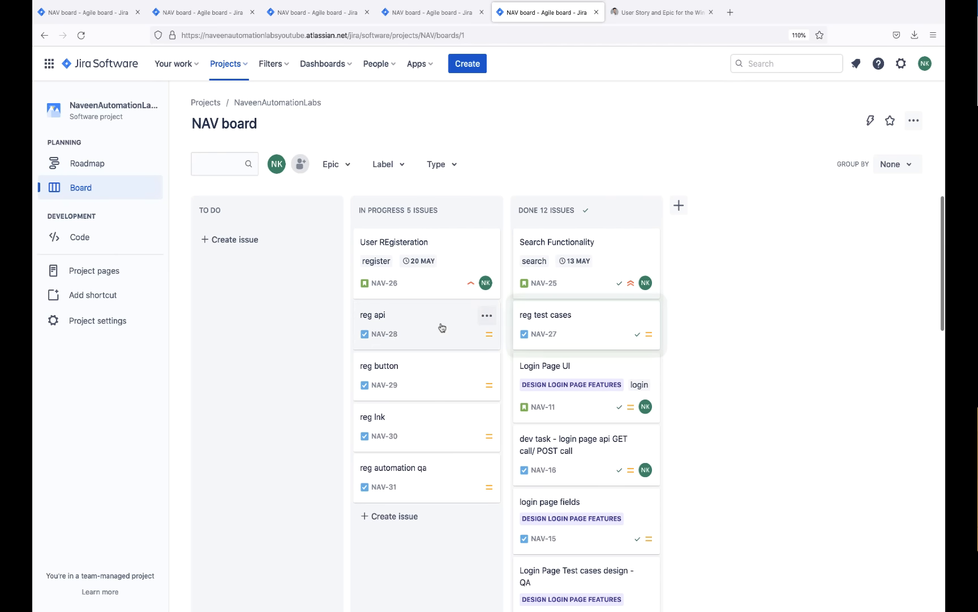
{"action": "left_click_drag", "start_coordinate": [434, 327], "coordinate": [561, 332]}
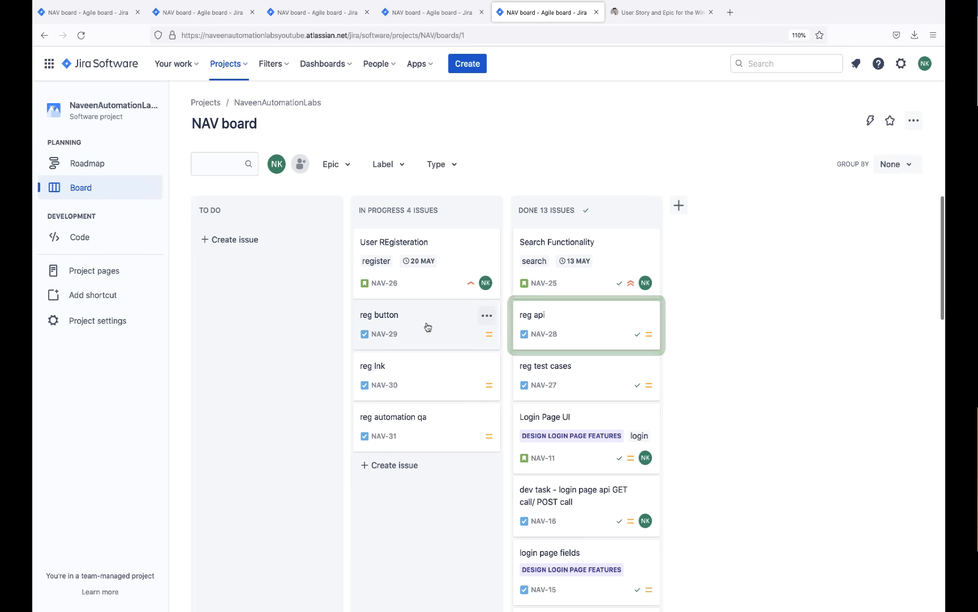
{"action": "left_click_drag", "start_coordinate": [427, 327], "coordinate": [566, 328]}
{"action": "left_click_drag", "start_coordinate": [477, 323], "coordinate": [586, 334]}
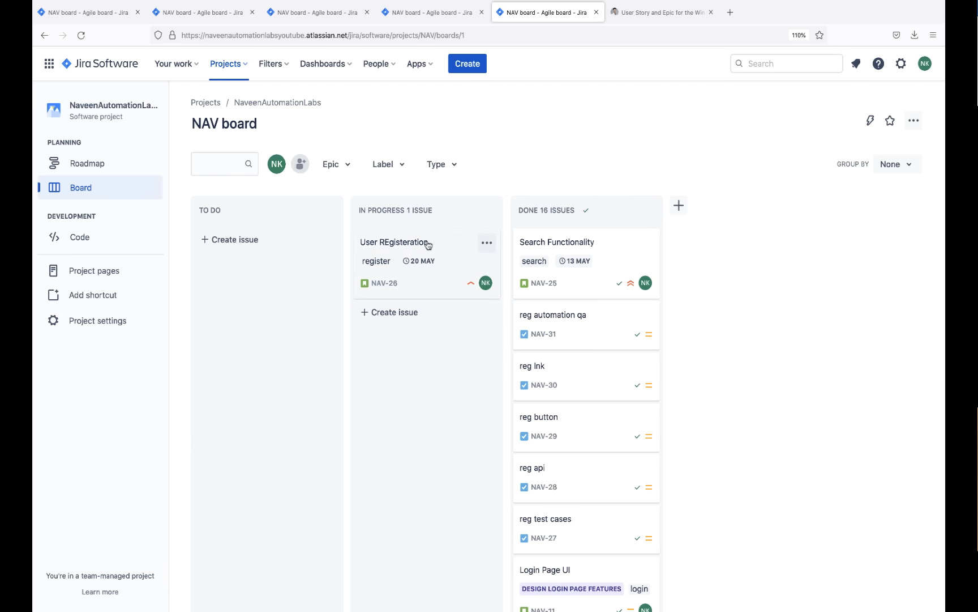
{"action": "left_click_drag", "start_coordinate": [598, 251], "coordinate": [598, 253]}
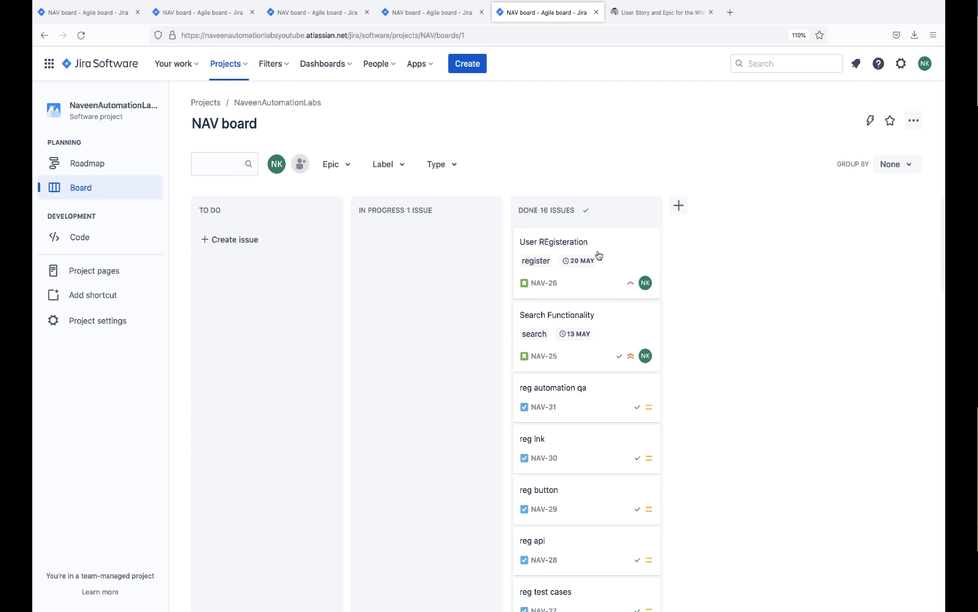
{"action": "left_click", "coordinate": [564, 245]}
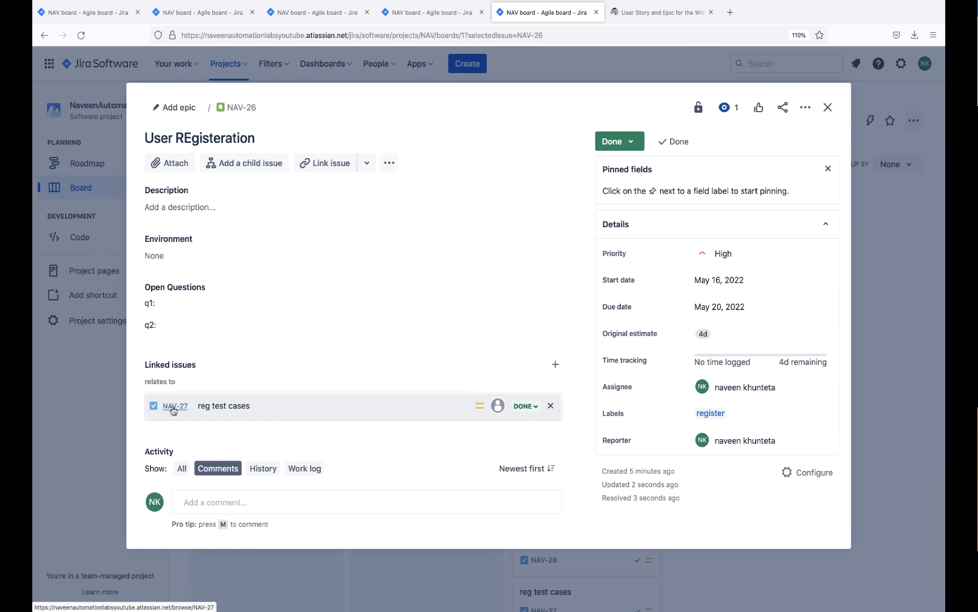
{"action": "left_click", "coordinate": [828, 107]}
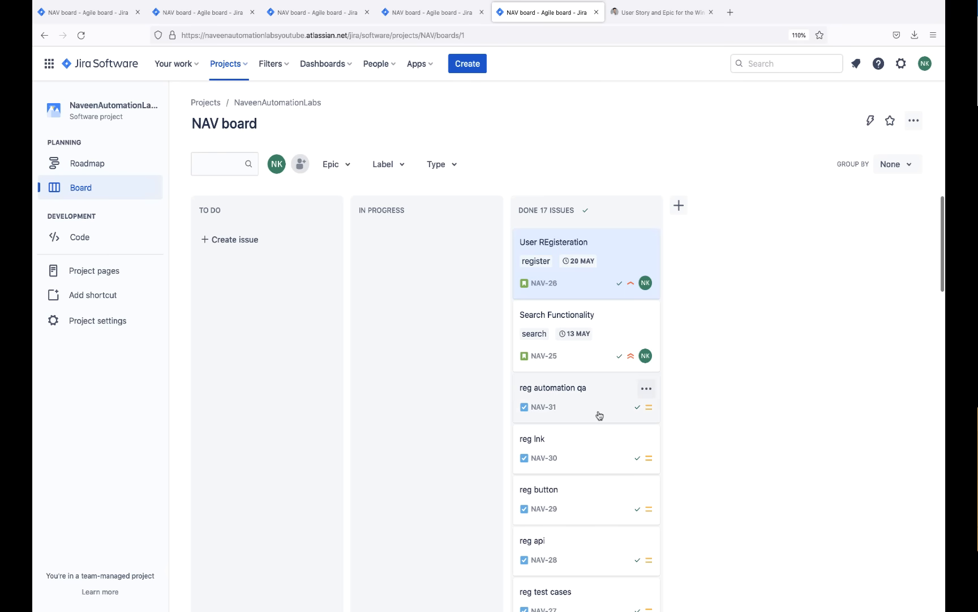
Link the reg lnk task to the NAV-7 Design Login Page Features epic with the "relates to" relationship and close the task.
{"action": "scroll", "coordinate": [590, 459], "scroll_direction": "down", "scroll_amount": 1}
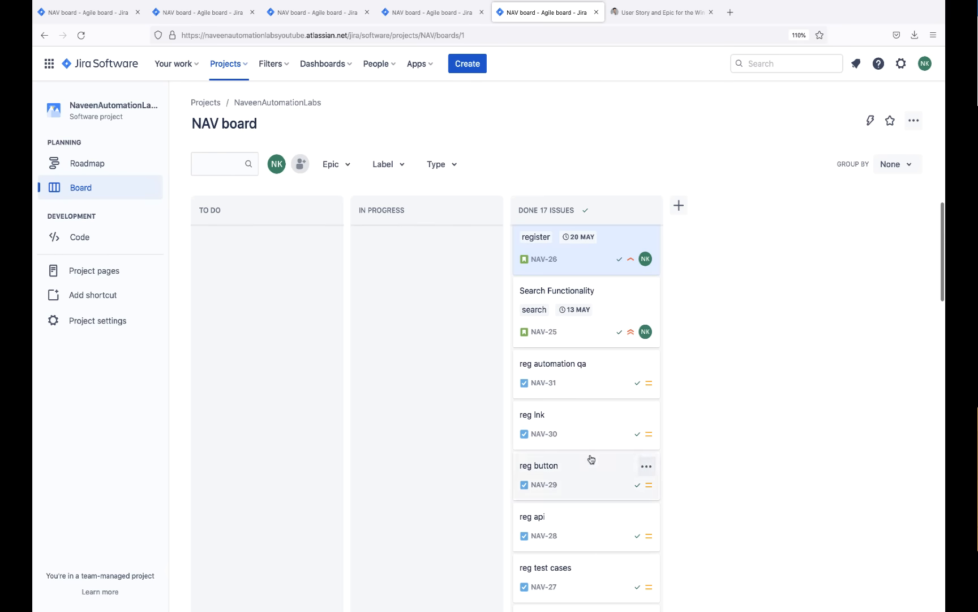
{"action": "left_click", "coordinate": [585, 415]}
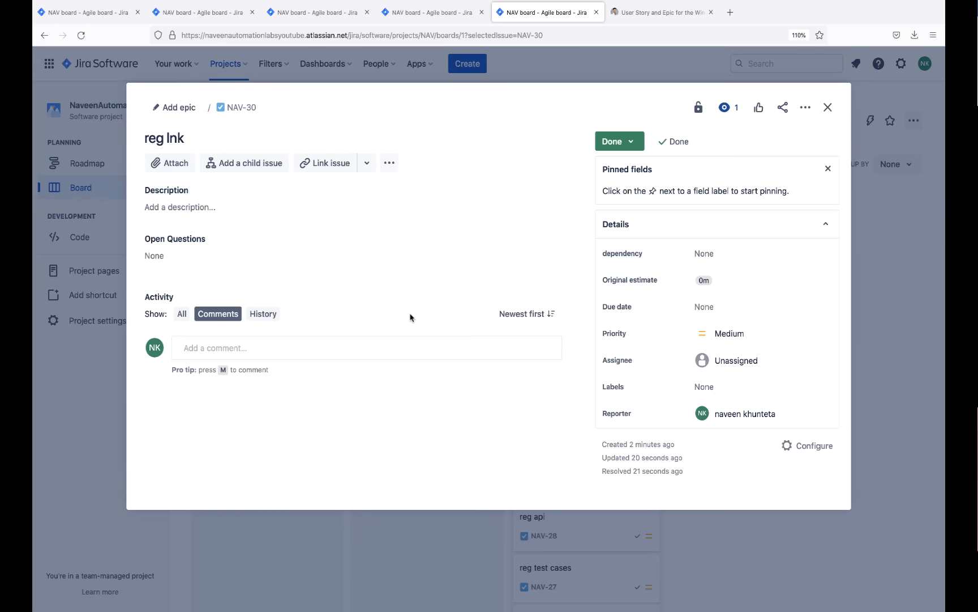
{"action": "left_click", "coordinate": [327, 163]}
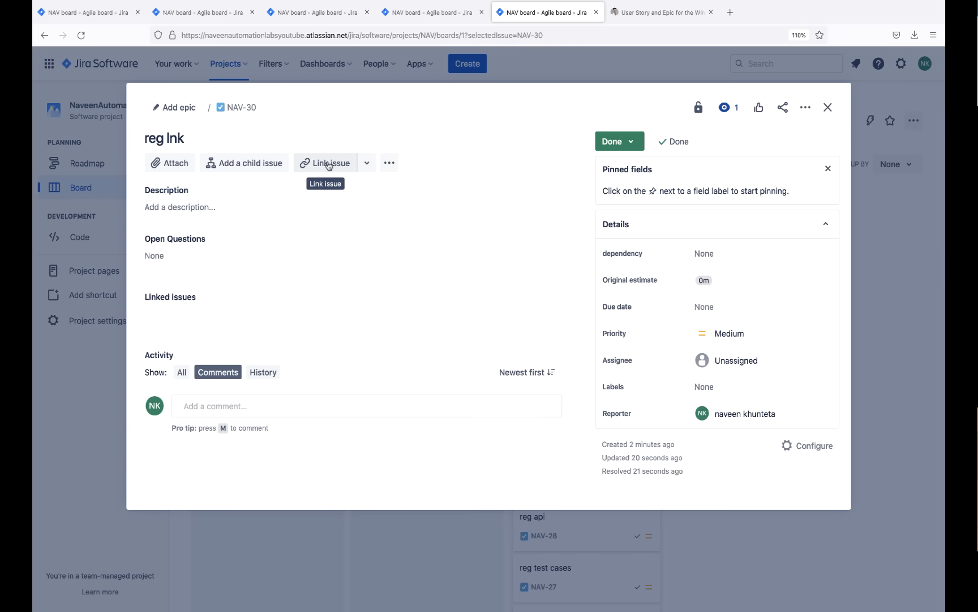
{"action": "left_click", "coordinate": [211, 329]}
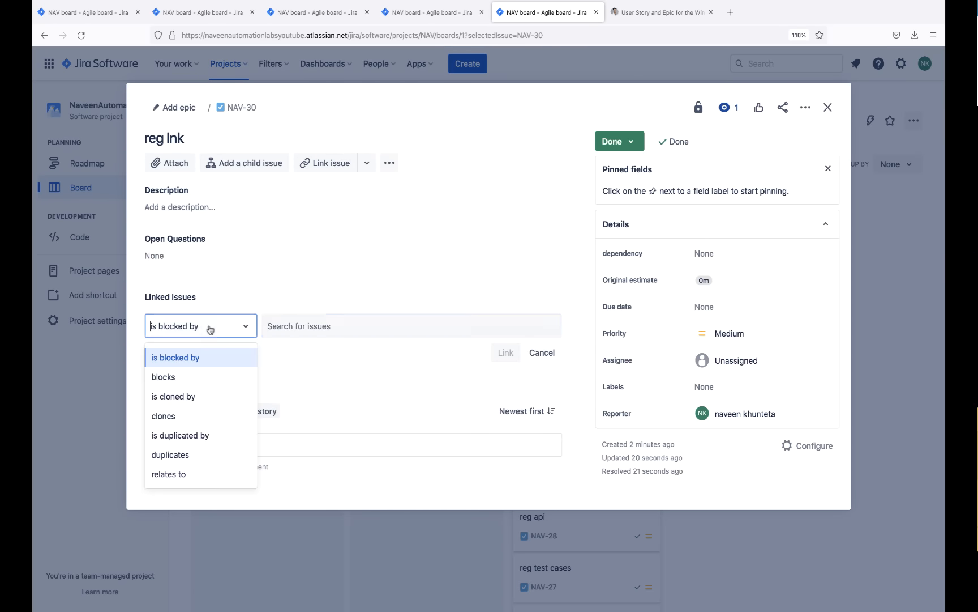
{"action": "left_click", "coordinate": [182, 473]}
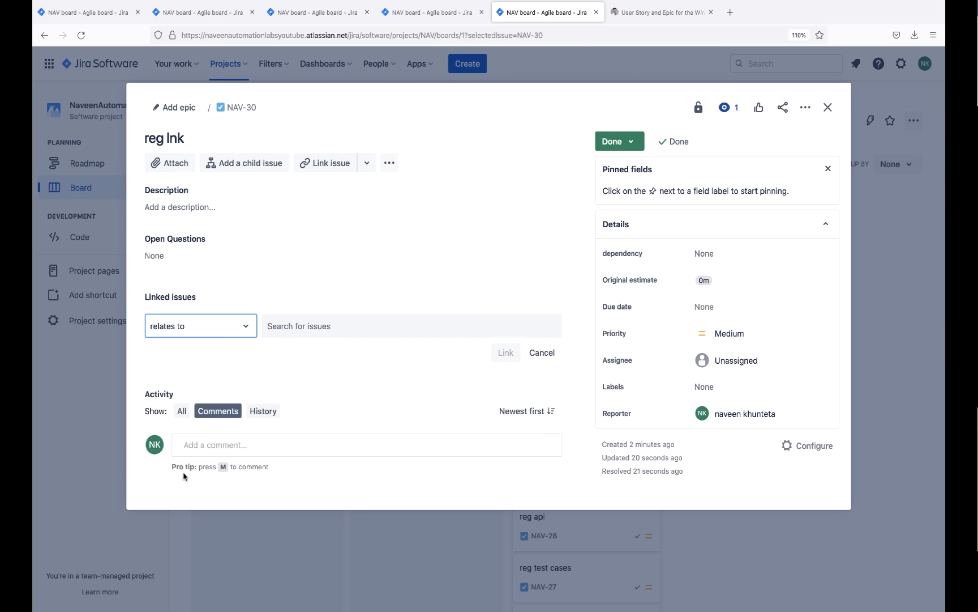
{"action": "left_click", "coordinate": [306, 331]}
{"action": "left_click", "coordinate": [225, 365]}
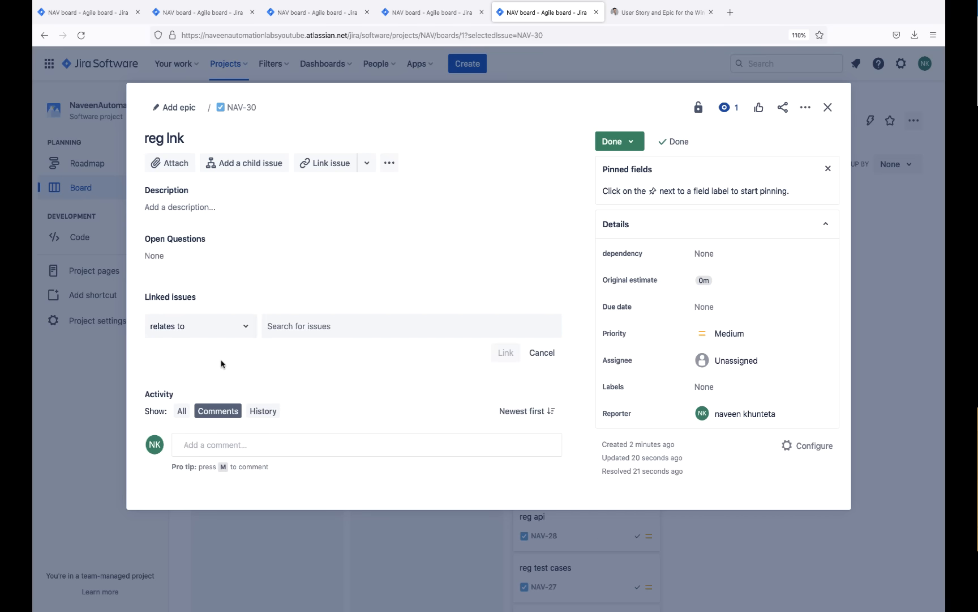
{"action": "left_click", "coordinate": [236, 330]}
{"action": "left_click", "coordinate": [189, 472]}
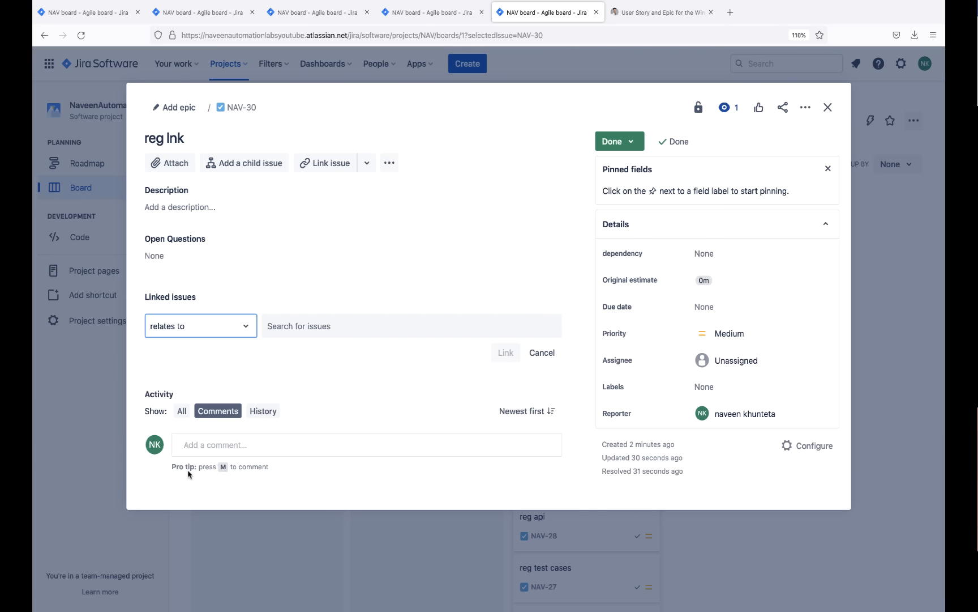
{"action": "left_click", "coordinate": [301, 325]}
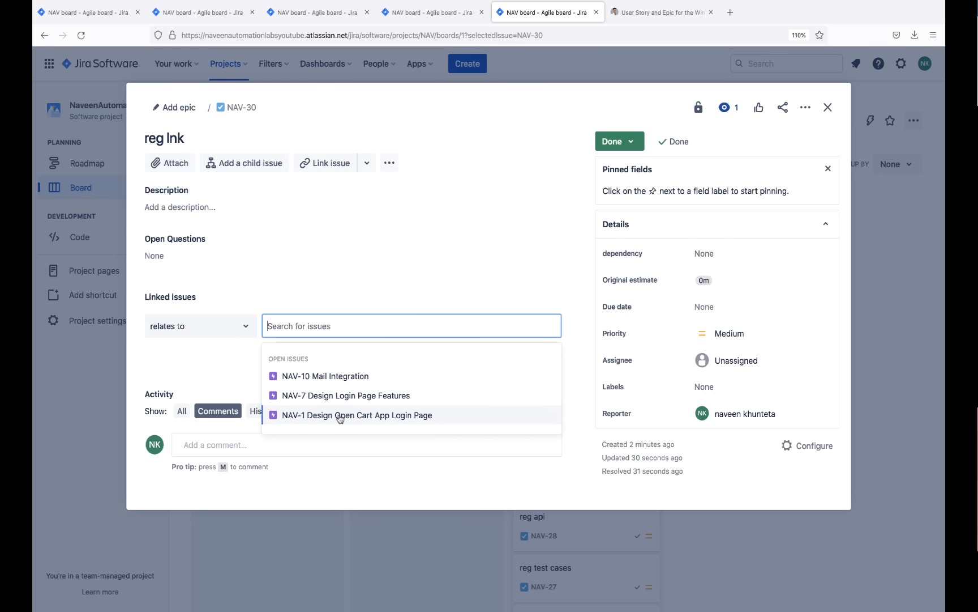
{"action": "left_click", "coordinate": [318, 397]}
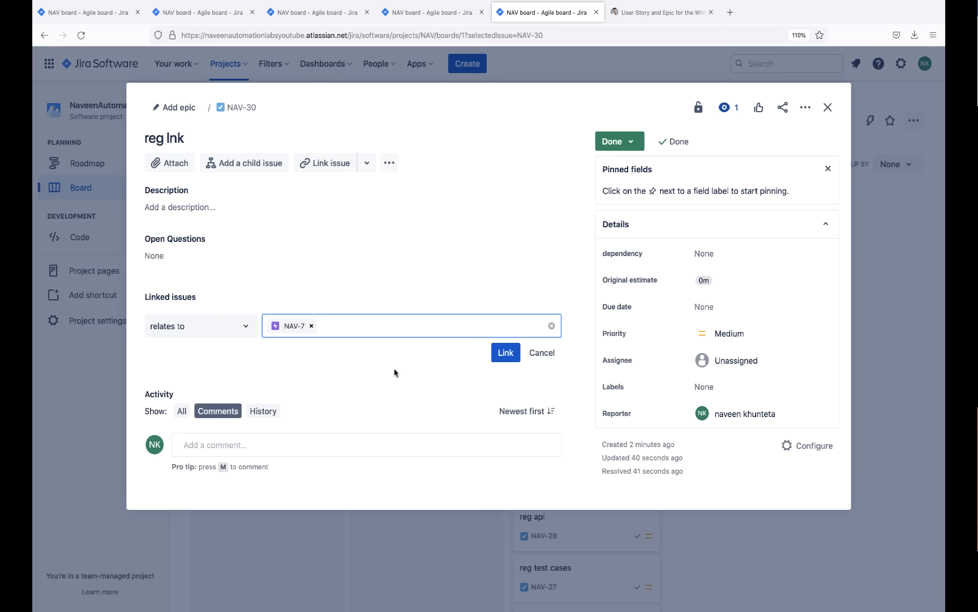
{"action": "left_click", "coordinate": [507, 354]}
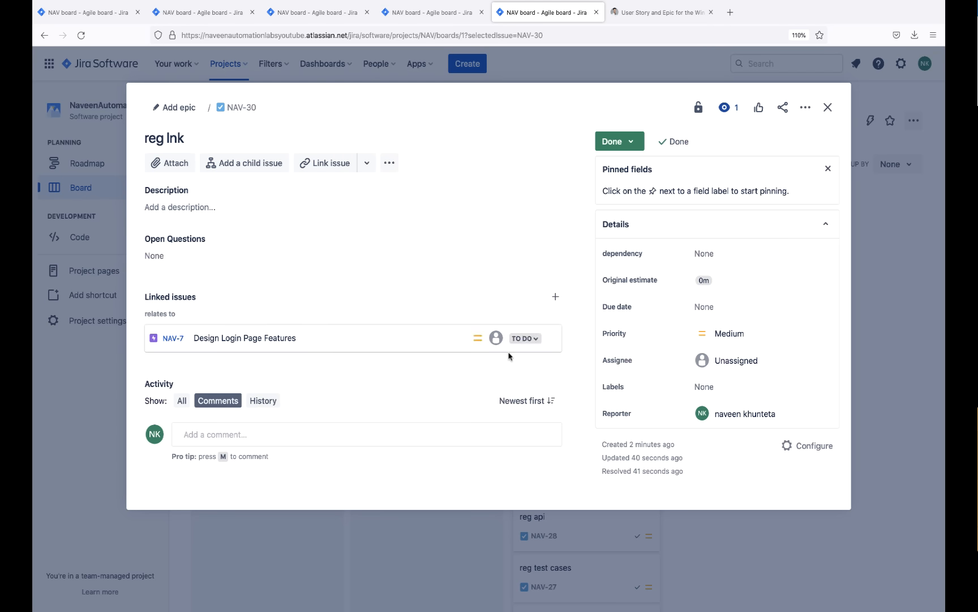
{"action": "left_click", "coordinate": [525, 338]}
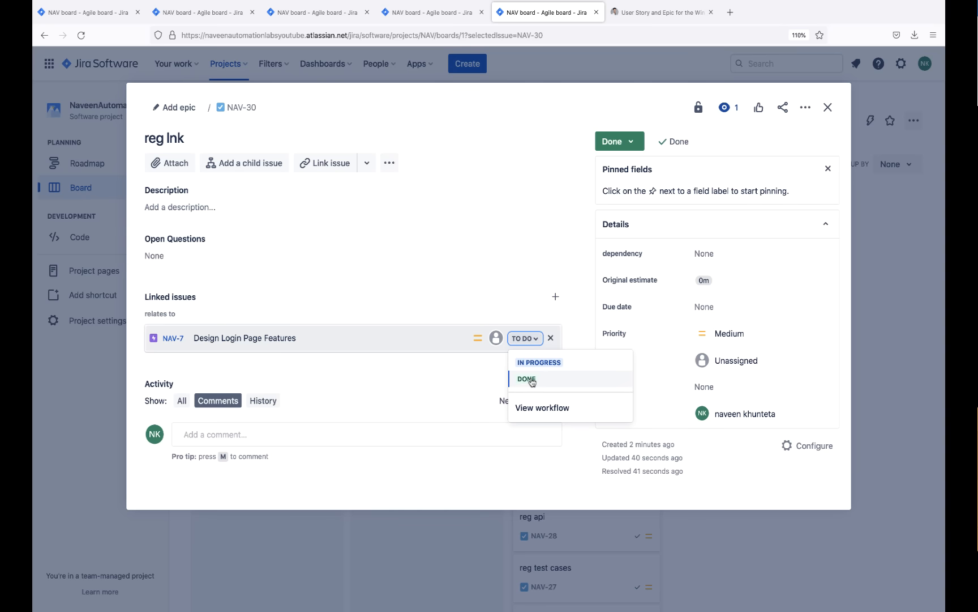
{"action": "left_click", "coordinate": [393, 283]}
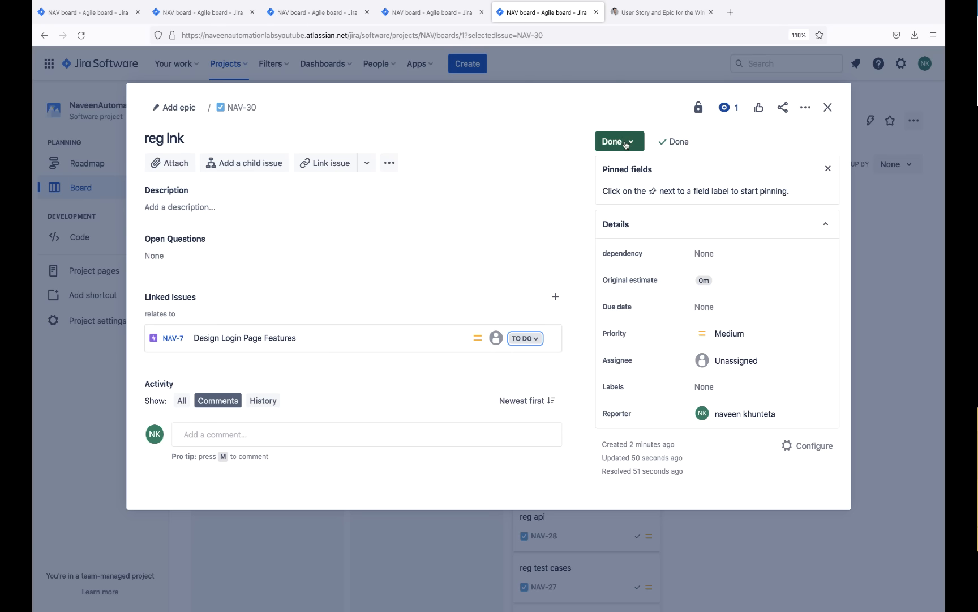
{"action": "left_click", "coordinate": [827, 108]}
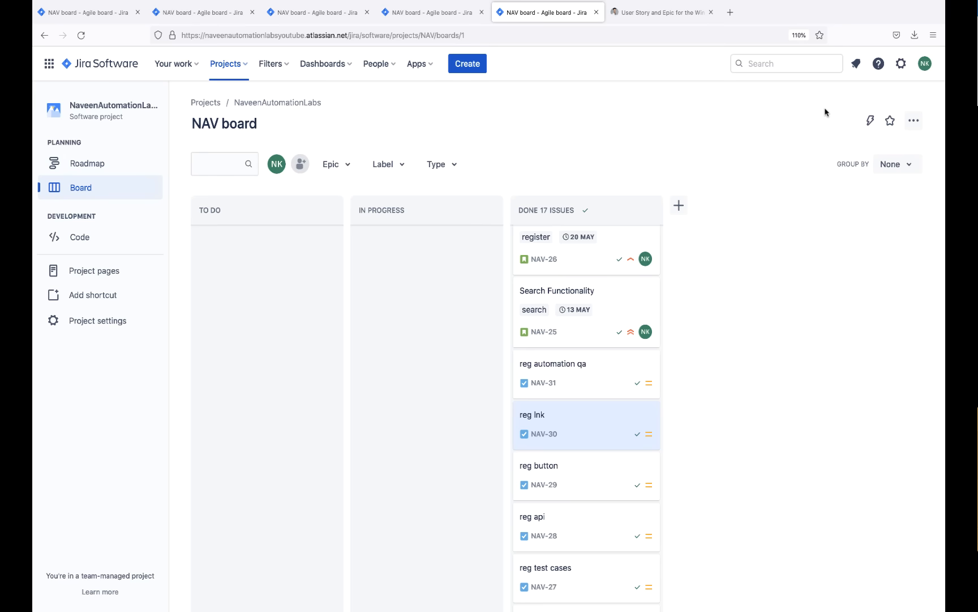
Review the issues in the board's Done column and the linked issue of the reg lnk task.
{"action": "scroll", "coordinate": [586, 465], "scroll_direction": "down", "scroll_amount": 3}
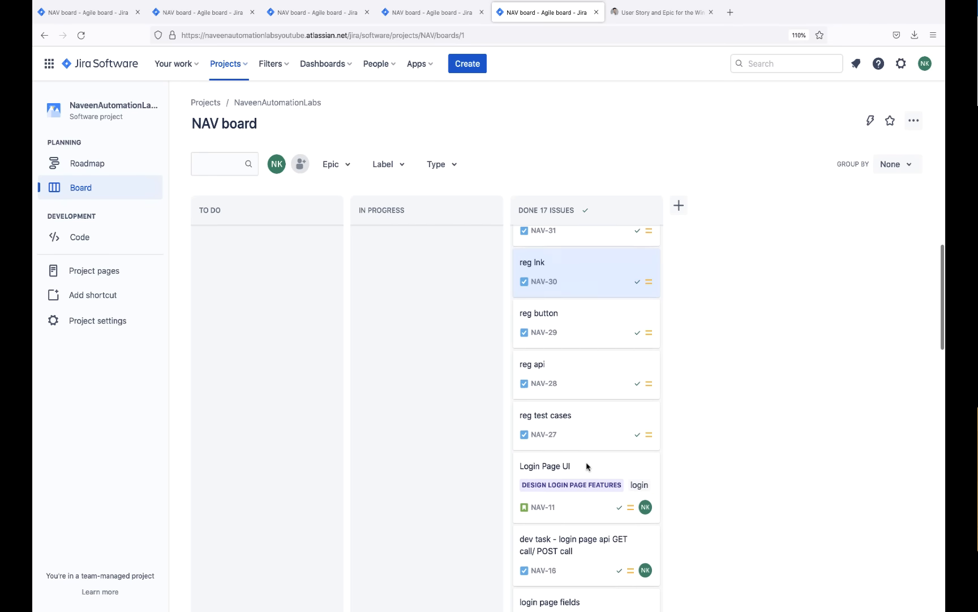
{"action": "scroll", "coordinate": [586, 463], "scroll_direction": "up", "scroll_amount": 3}
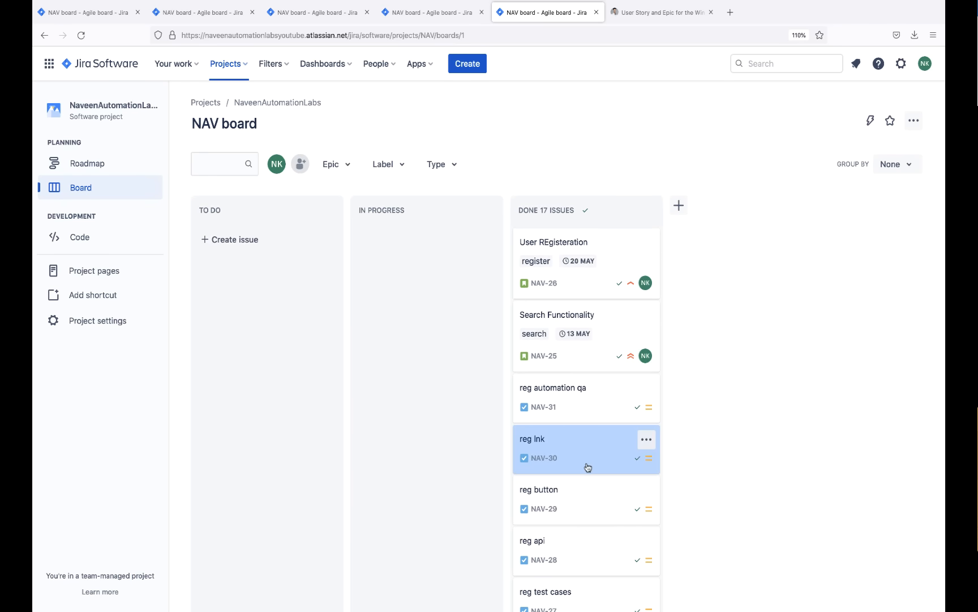
{"action": "left_click", "coordinate": [588, 465]}
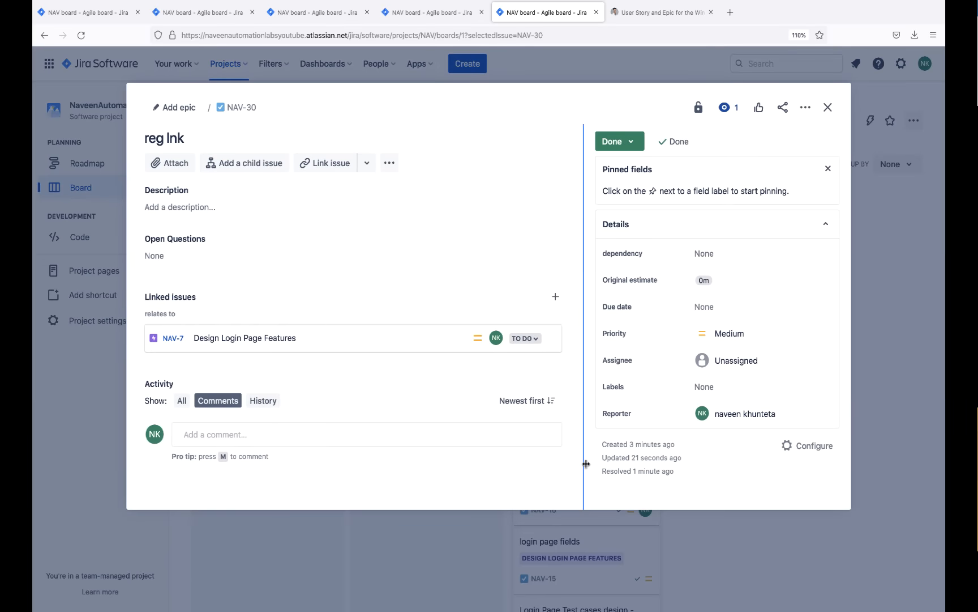
{"action": "left_click", "coordinate": [826, 108]}
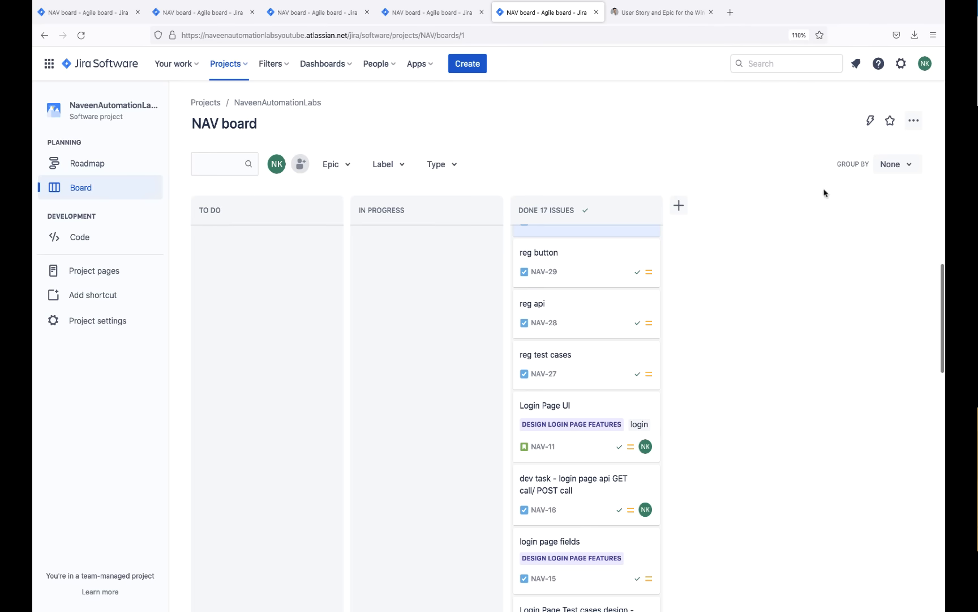
{"action": "scroll", "coordinate": [766, 431], "scroll_direction": "down", "scroll_amount": 5}
{"action": "scroll", "coordinate": [766, 432], "scroll_direction": "up", "scroll_amount": 10}
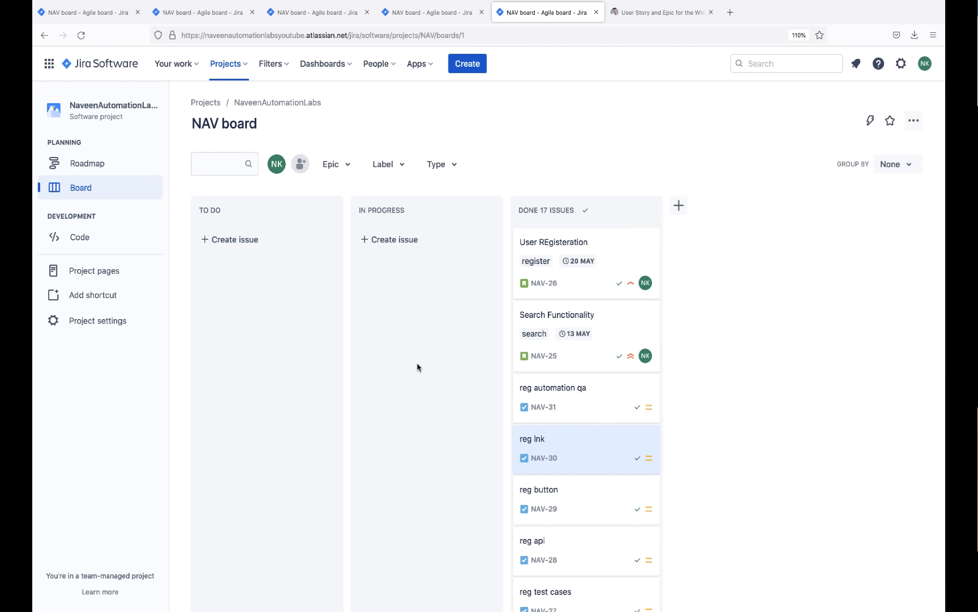
{"action": "scroll", "coordinate": [417, 367], "scroll_direction": "down", "scroll_amount": 8}
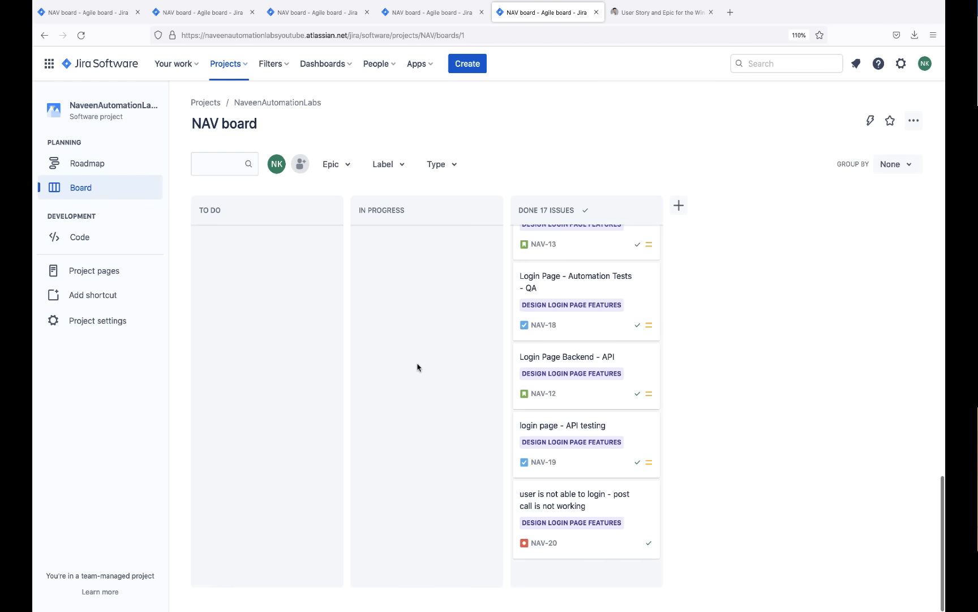
{"action": "scroll", "coordinate": [417, 367], "scroll_direction": "up", "scroll_amount": 10}
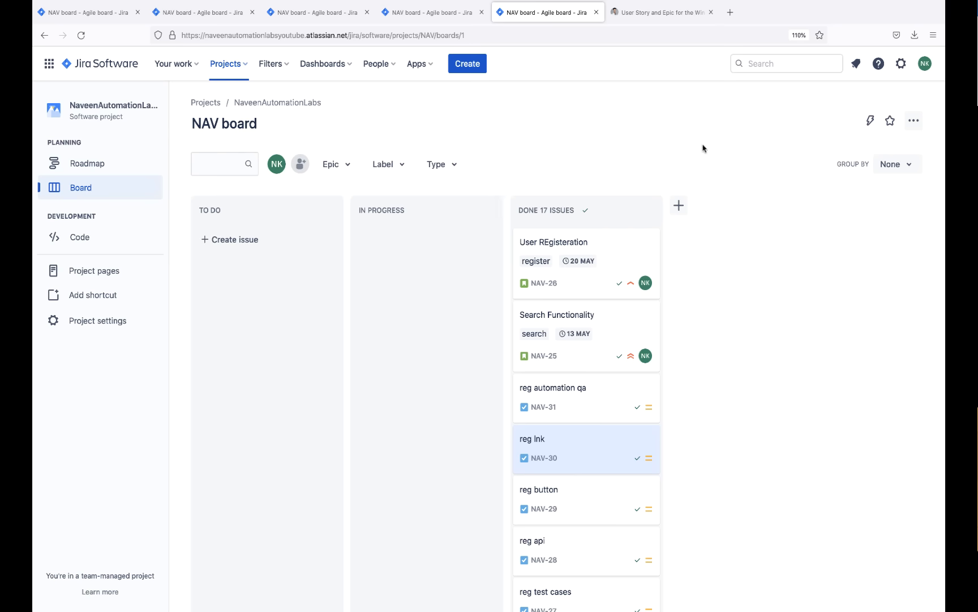
Add a "QA Review" column to the board and place it between In Progress and Done.
{"action": "left_click", "coordinate": [679, 207]}
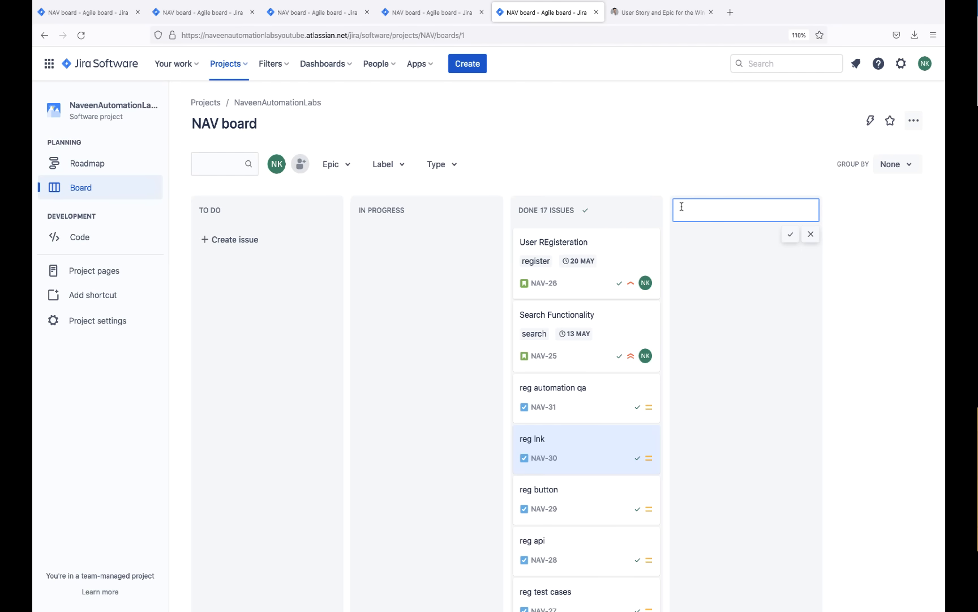
{"action": "type", "text": "QA Review"}
{"action": "left_click", "coordinate": [791, 235]}
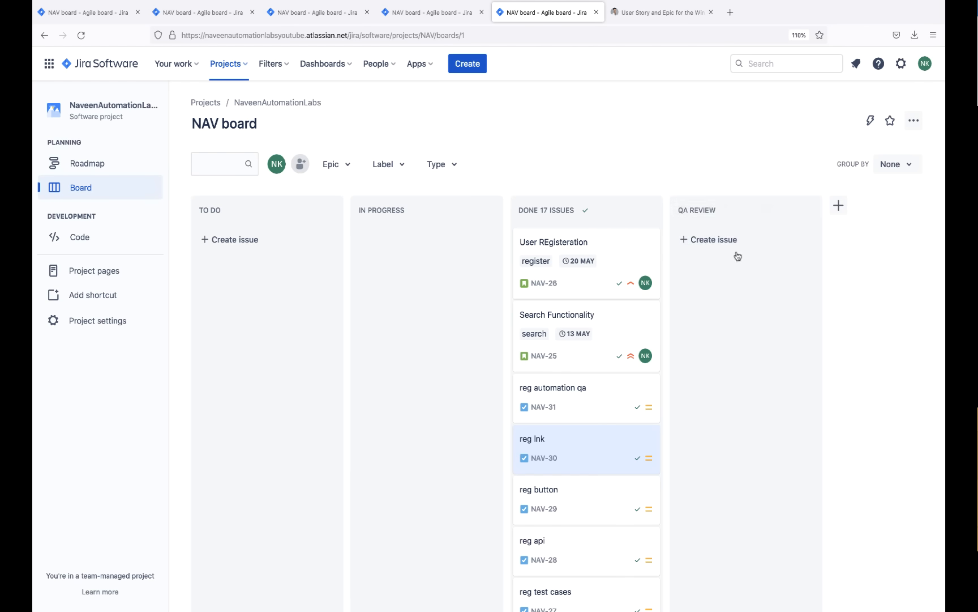
{"action": "left_click_drag", "start_coordinate": [740, 201], "coordinate": [575, 203]}
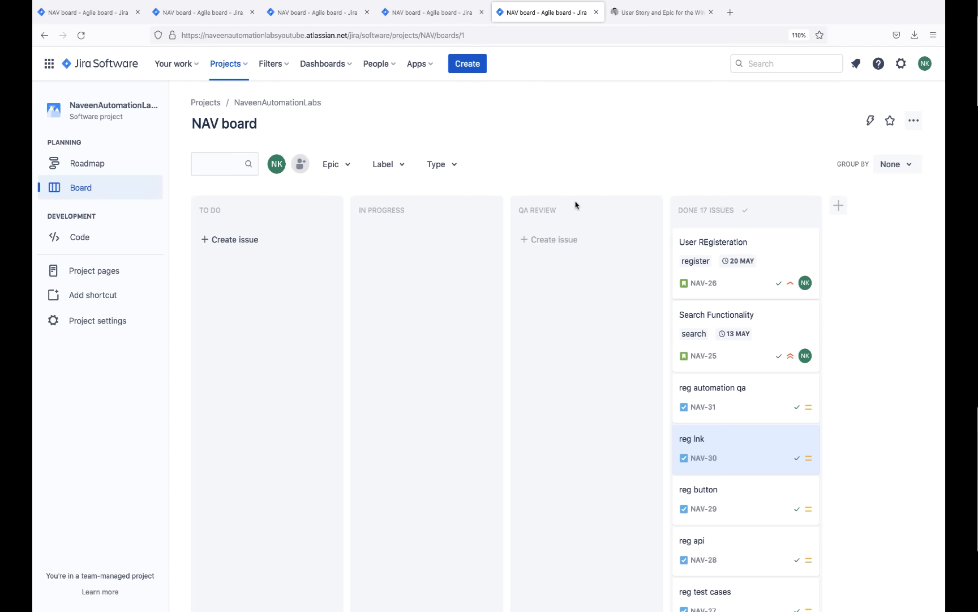
Add a "PO Review" column to the board and place it between QA Review and Done.
{"action": "left_click", "coordinate": [839, 205]}
{"action": "type", "text": "PO R"}
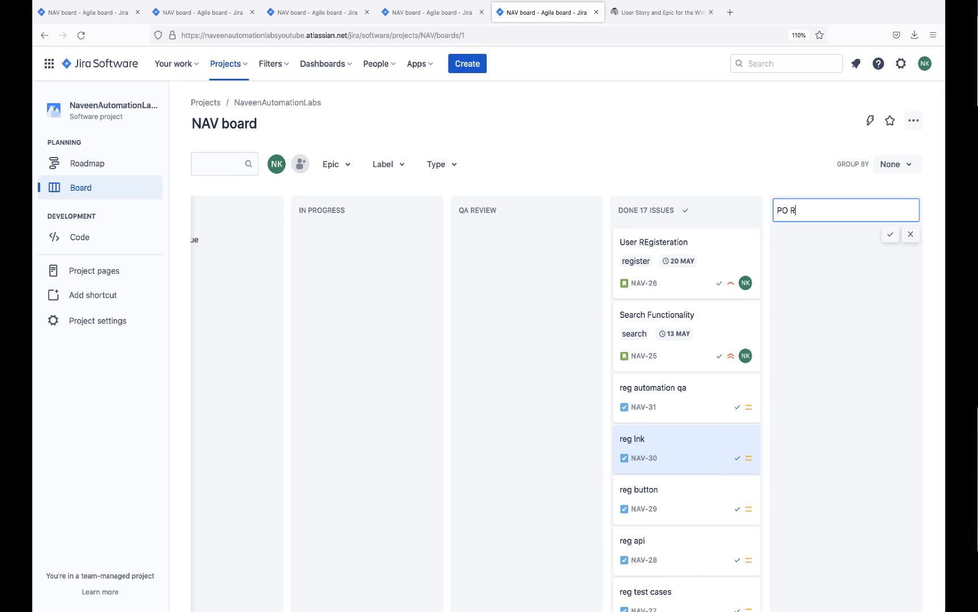
{"action": "type", "text": "view"}
{"action": "key", "text": "BackSpace"}
{"action": "key", "text": "BackSpace"}
{"action": "key", "text": "BackSpace"}
{"action": "type", "text": "eview"}
{"action": "left_click", "coordinate": [889, 235]}
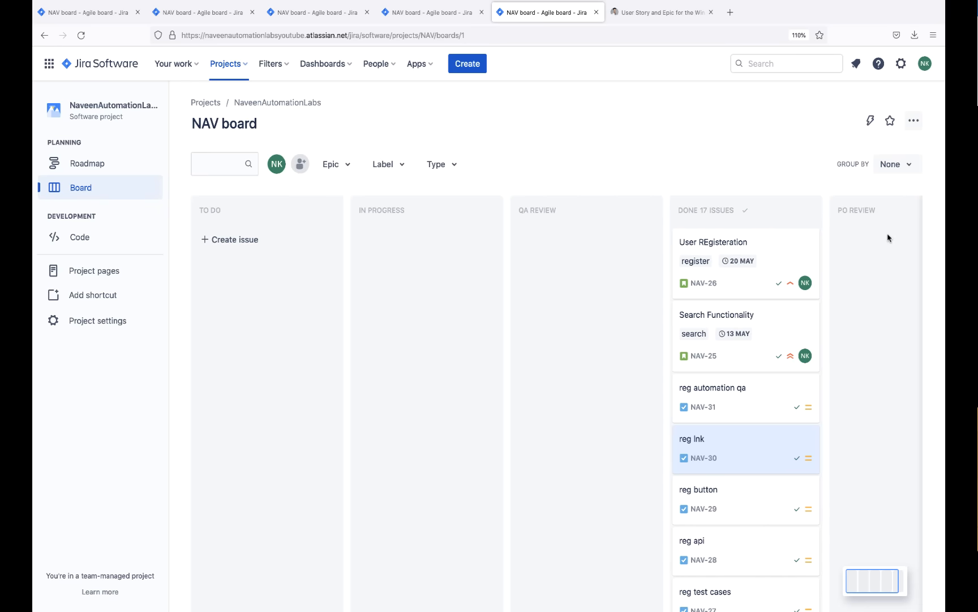
{"action": "left_click_drag", "start_coordinate": [885, 199], "coordinate": [703, 203]}
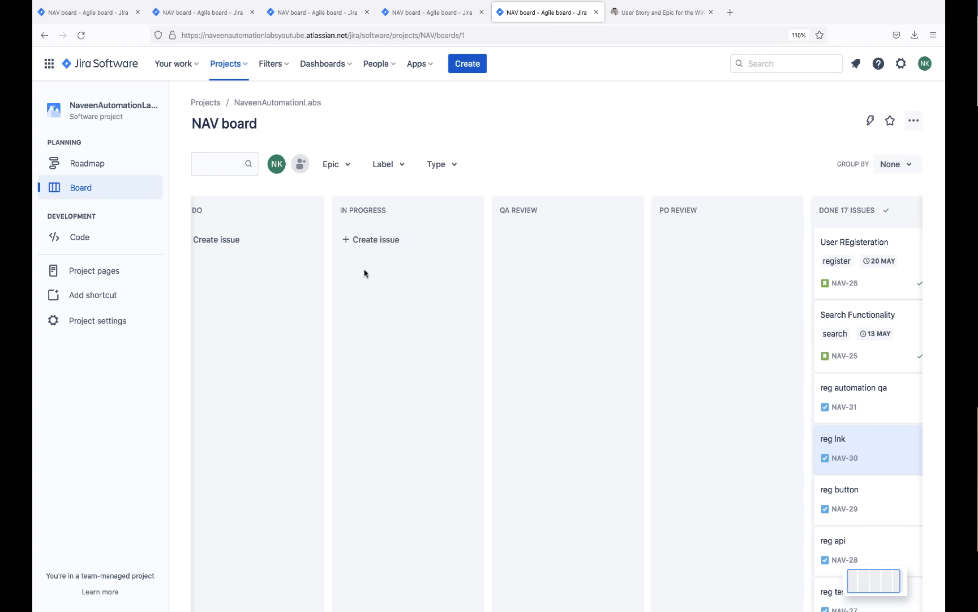
Create a story named "Add Product/Seller" in the To Do column and move it to In Progress.
{"action": "key", "text": "ctrl+0"}
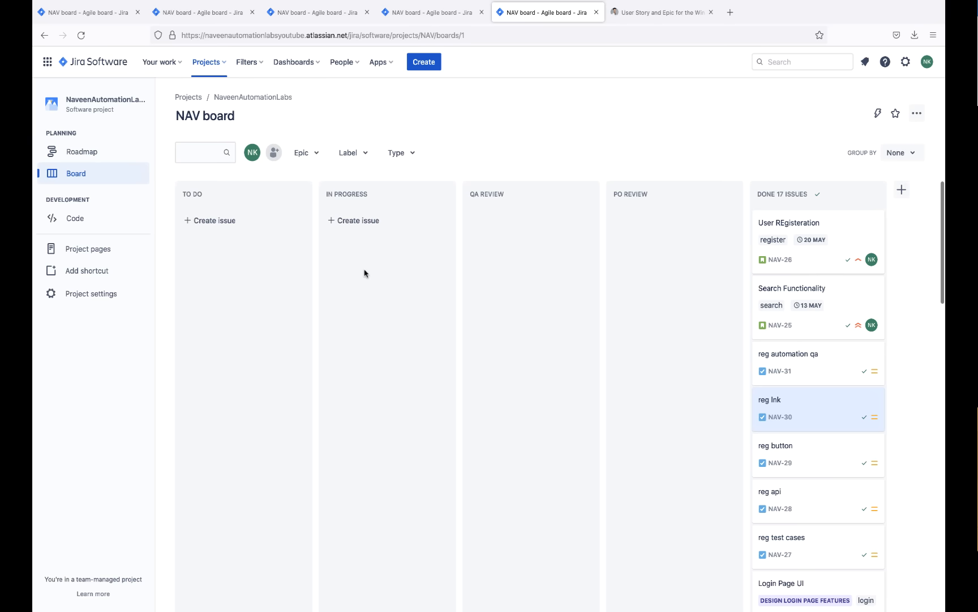
{"action": "left_click", "coordinate": [232, 226]}
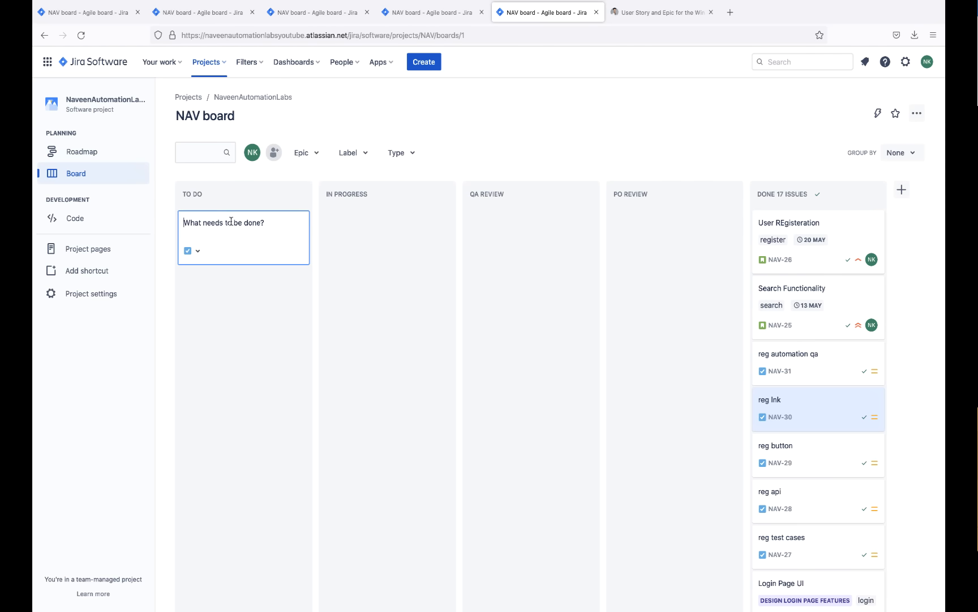
{"action": "left_click", "coordinate": [193, 252]}
{"action": "left_click", "coordinate": [207, 292]}
{"action": "type", "text": "US - 101"}
{"action": "key", "text": "BackSpace"}
{"action": "key", "text": "BackSpace"}
{"action": "key", "text": "BackSpace"}
{"action": "key", "text": "BackSpace"}
{"action": "key", "text": "BackSpace"}
{"action": "key", "text": "BackSpace"}
{"action": "key", "text": "BackSpace"}
{"action": "type", "text": "Add Prodic"}
{"action": "key", "text": "BackSpace"}
{"action": "key", "text": "BackSpace"}
{"action": "type", "text": "uct/Seller"}
{"action": "left_click", "coordinate": [286, 293]}
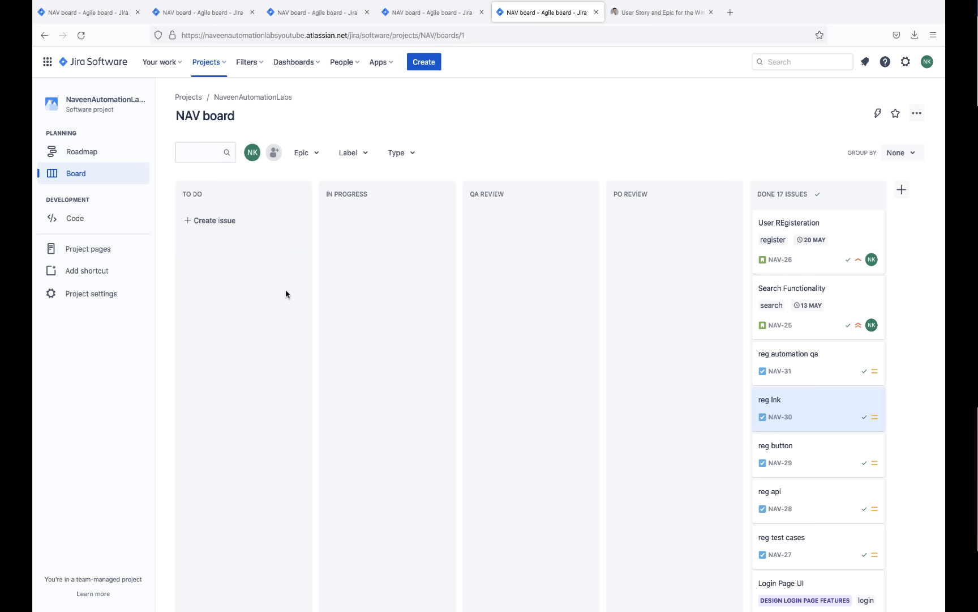
{"action": "left_click", "coordinate": [222, 227]}
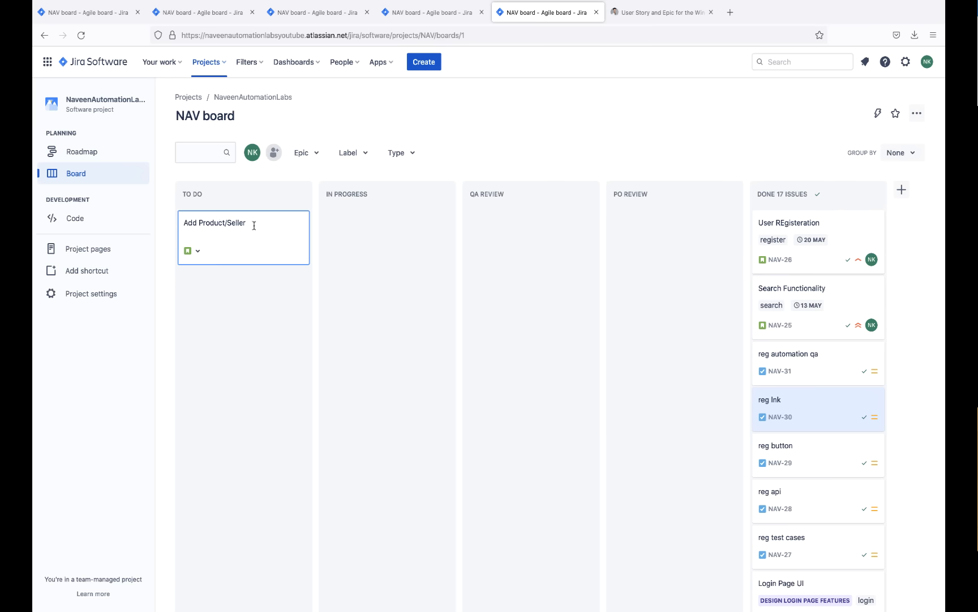
{"action": "key", "text": "Return"}
{"action": "left_click", "coordinate": [261, 380]}
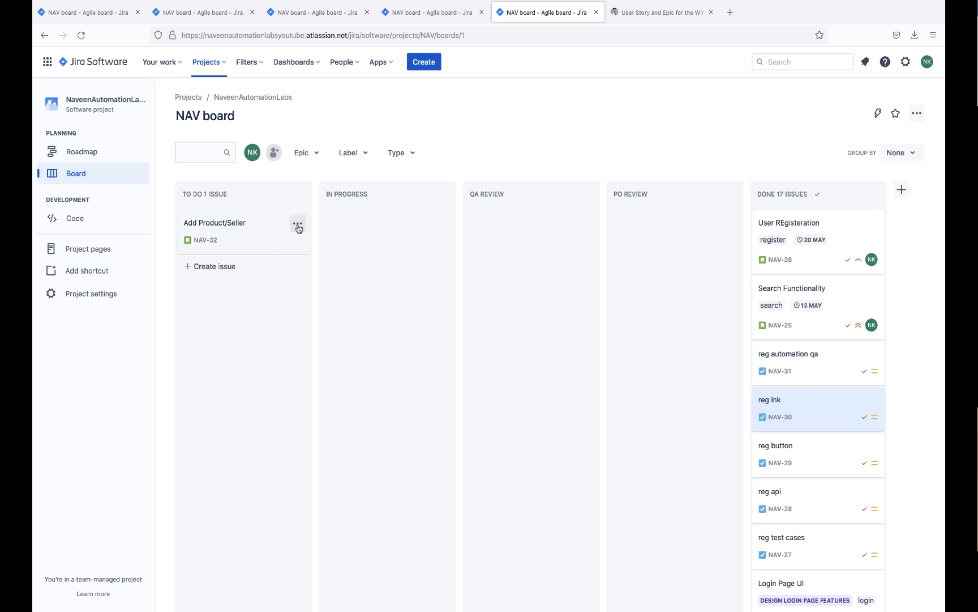
{"action": "left_click_drag", "start_coordinate": [252, 224], "coordinate": [399, 222]}
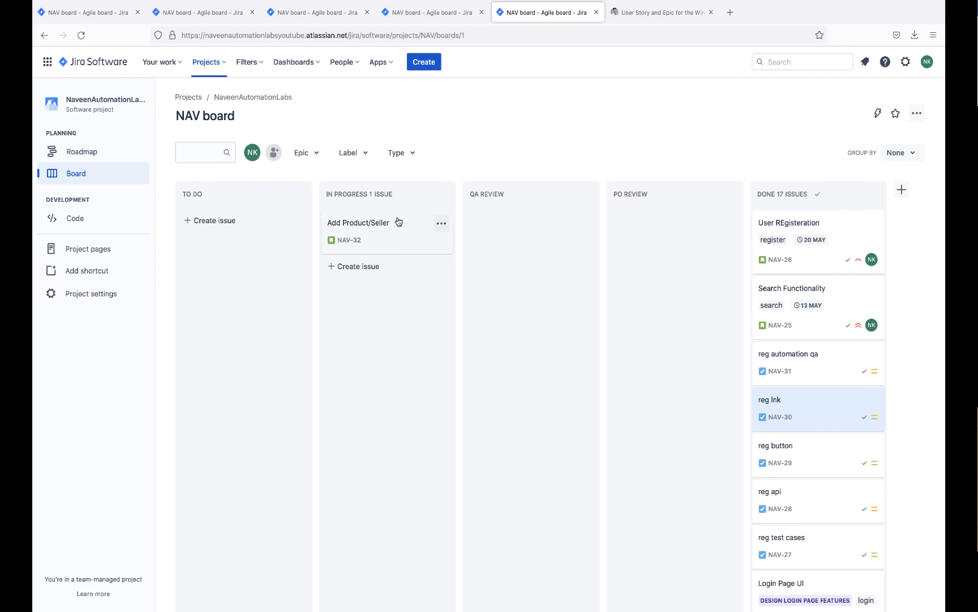
Create an issue of type Task named "QA task" in the In Progress column.
{"action": "left_click", "coordinate": [333, 265]}
{"action": "left_click", "coordinate": [339, 299]}
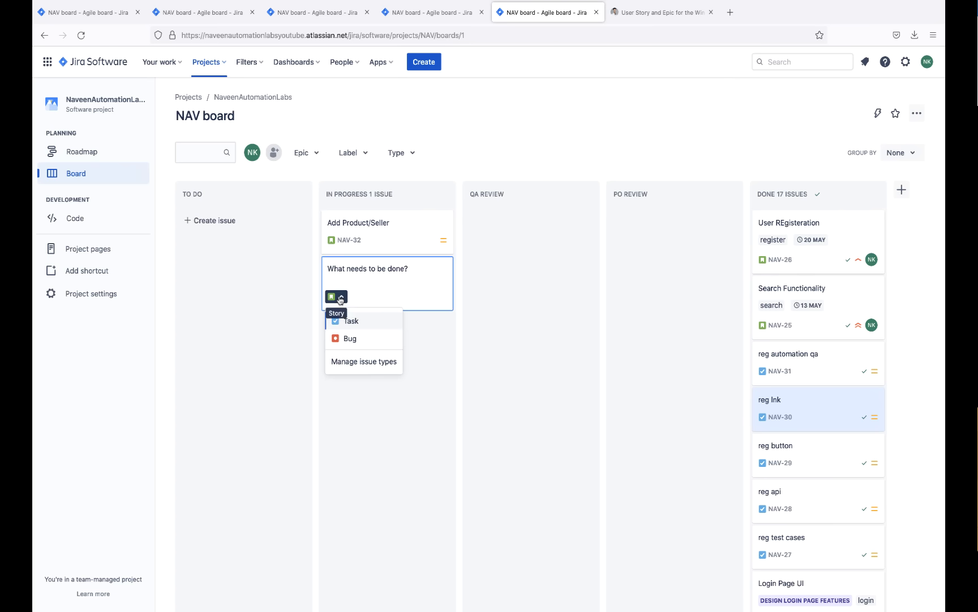
{"action": "left_click", "coordinate": [347, 321]}
{"action": "key", "text": "ctrl+plus"}
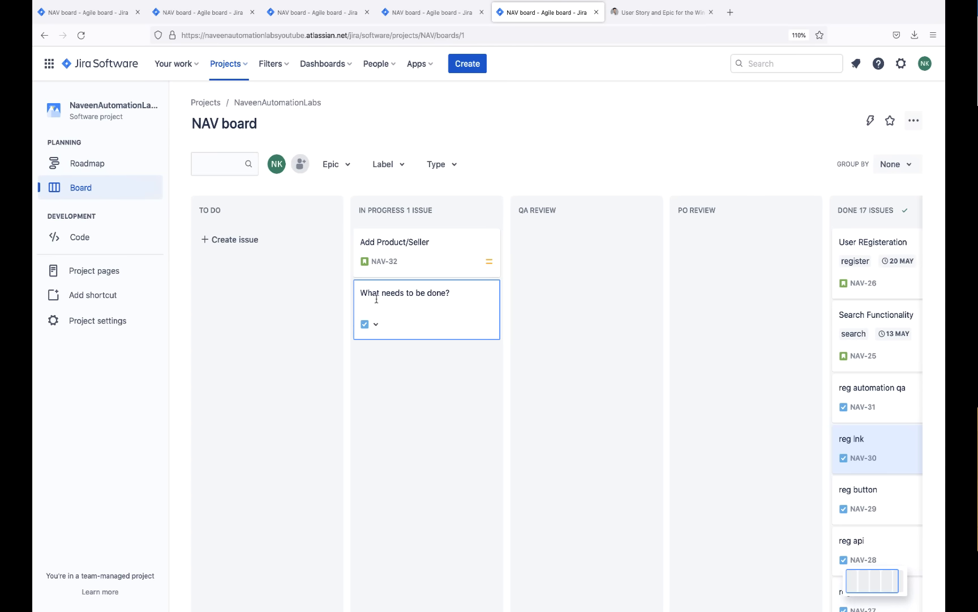
{"action": "type", "text": "QA task"}
{"action": "key", "text": "Return"}
{"action": "left_click", "coordinate": [399, 422]}
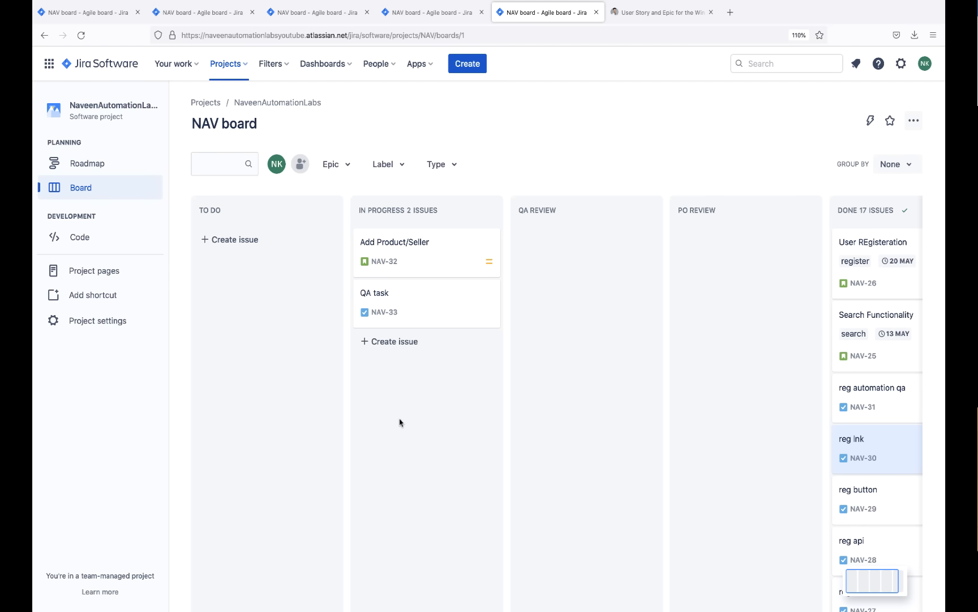
Check the Add Product/Seller story's details and create a task named "Dev Task" in the In Progress column.
{"action": "left_click", "coordinate": [395, 244]}
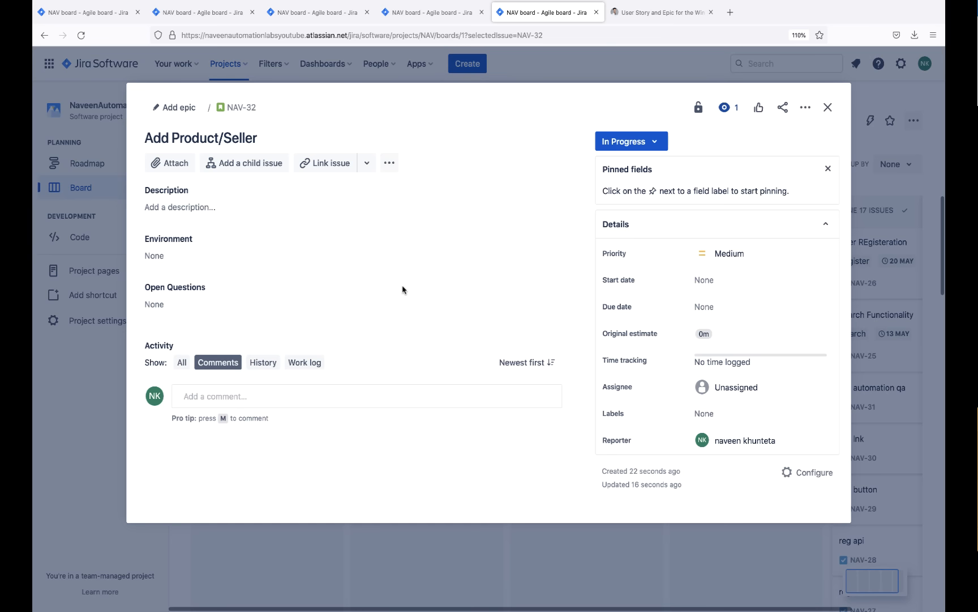
{"action": "left_click", "coordinate": [827, 108]}
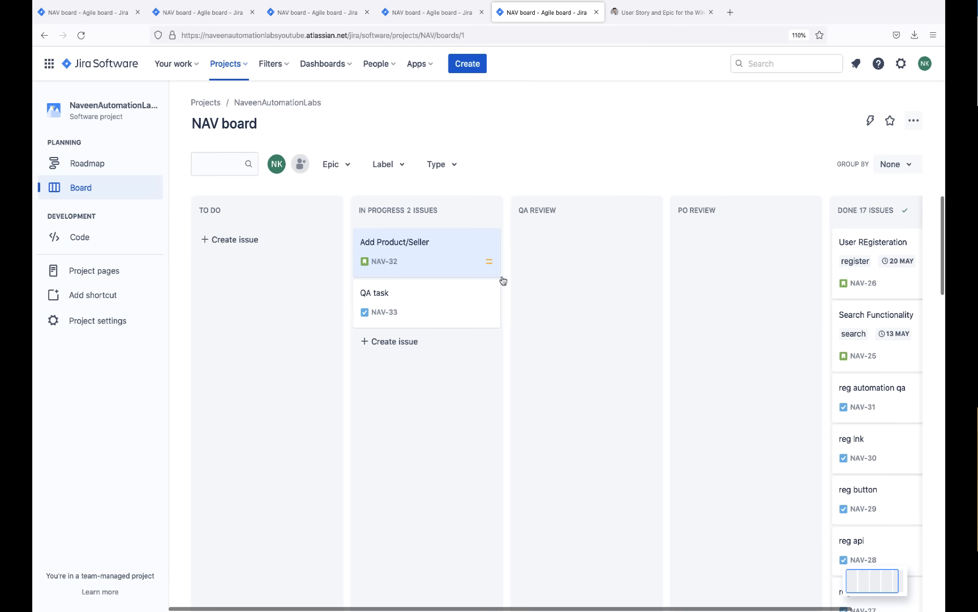
{"action": "left_click", "coordinate": [367, 343]}
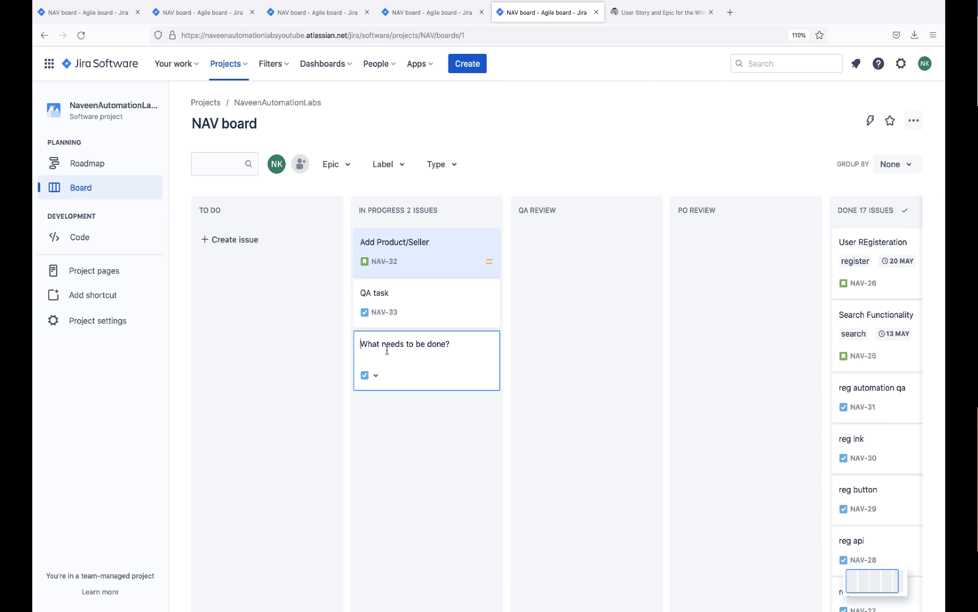
{"action": "type", "text": "Dev Task"}
{"action": "key", "text": "Escape"}
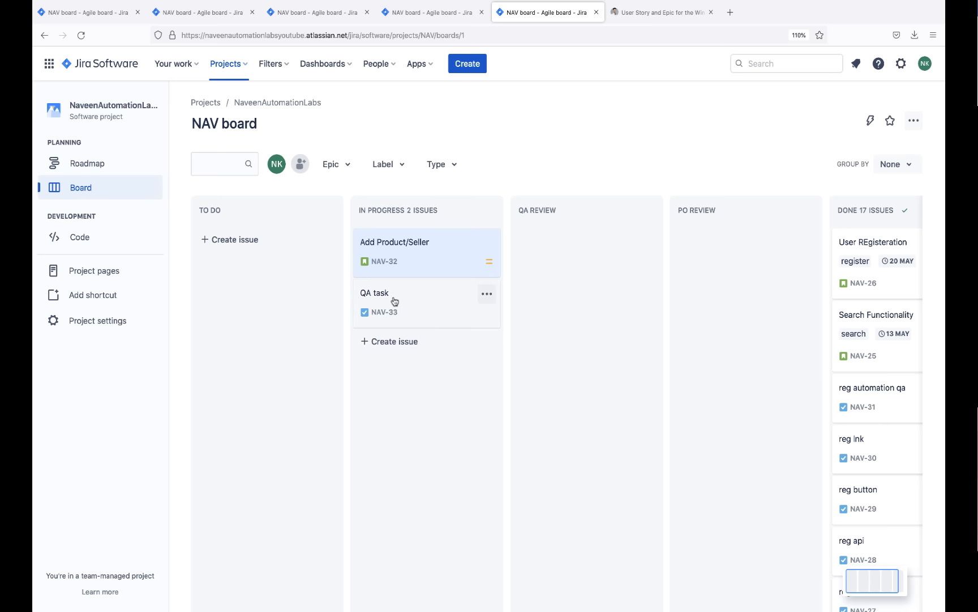
{"action": "left_click", "coordinate": [393, 342]}
{"action": "key", "text": "Return"}
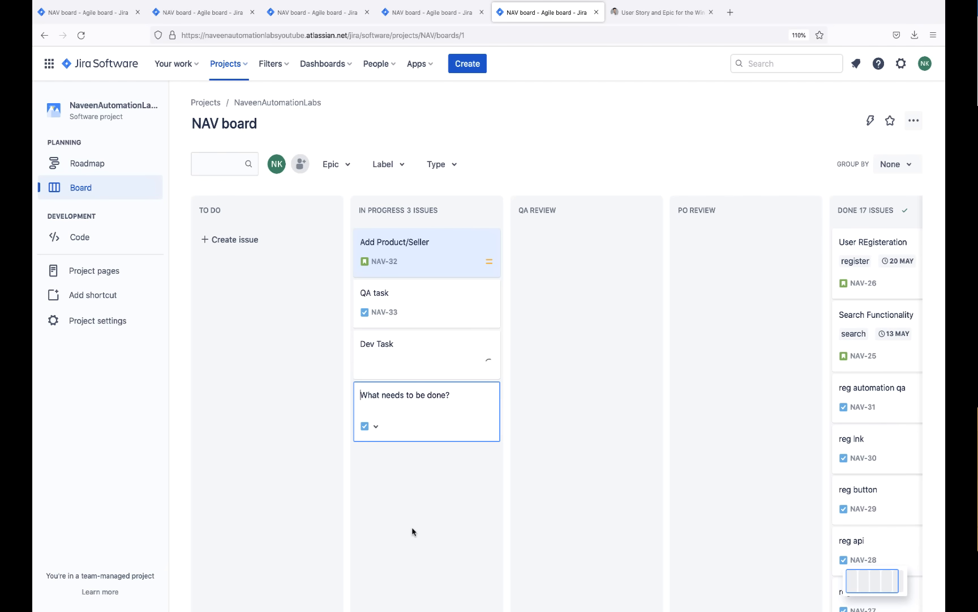
{"action": "left_click", "coordinate": [413, 529]}
{"action": "left_click_drag", "start_coordinate": [375, 347], "coordinate": [535, 337]}
{"action": "left_click_drag", "start_coordinate": [378, 294], "coordinate": [378, 325]}
{"action": "left_click_drag", "start_coordinate": [527, 260], "coordinate": [356, 376]}
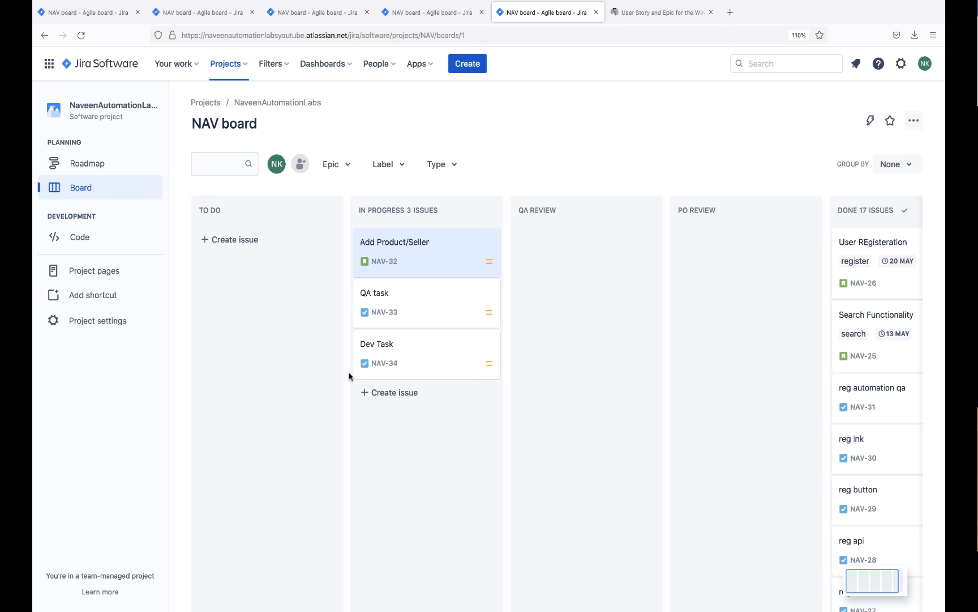
{"action": "left_click", "coordinate": [411, 249]}
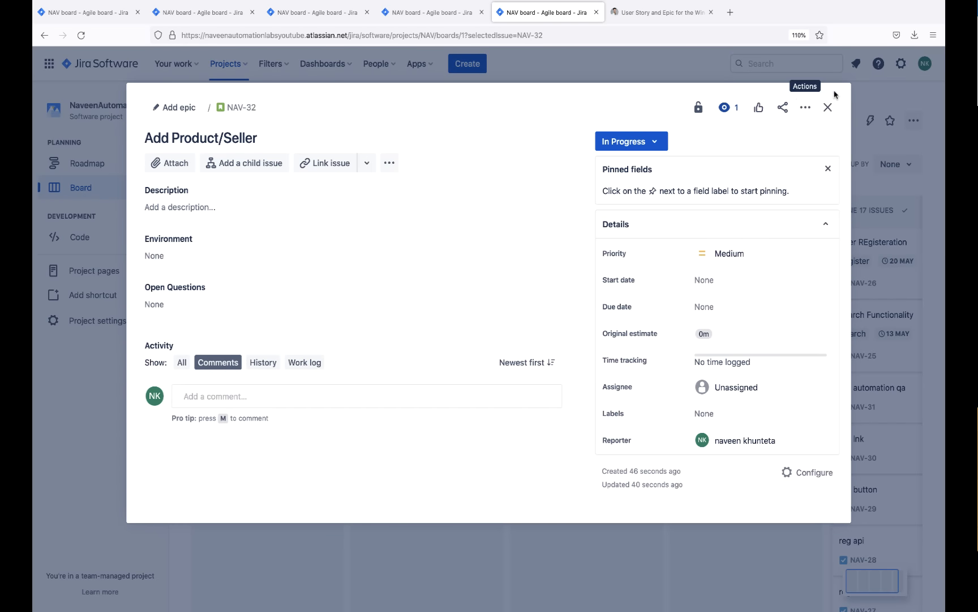
{"action": "left_click", "coordinate": [828, 107]}
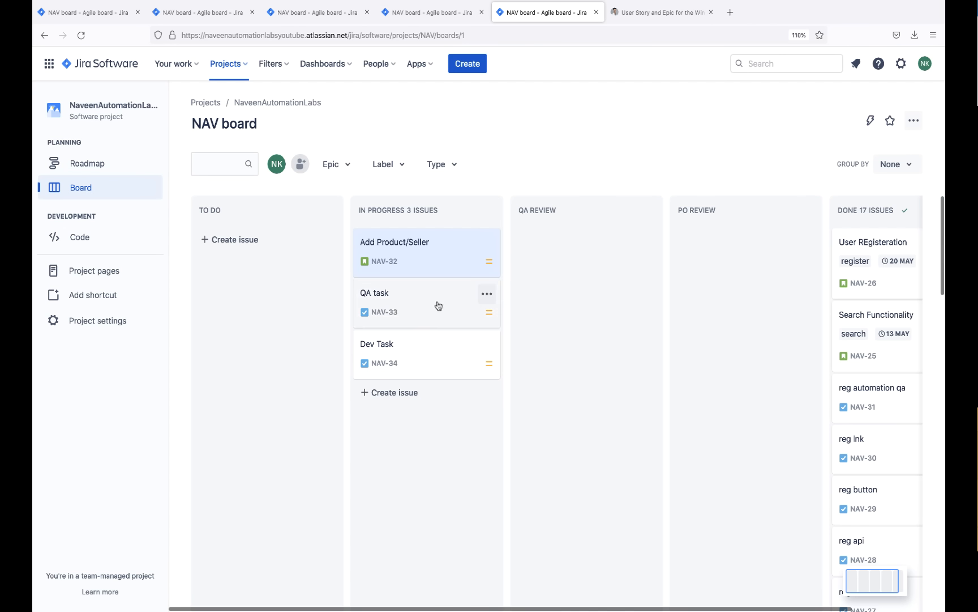
Set the NAV-7 Design Login Page Features epic as the parent of the QA task.
{"action": "left_click", "coordinate": [486, 294]}
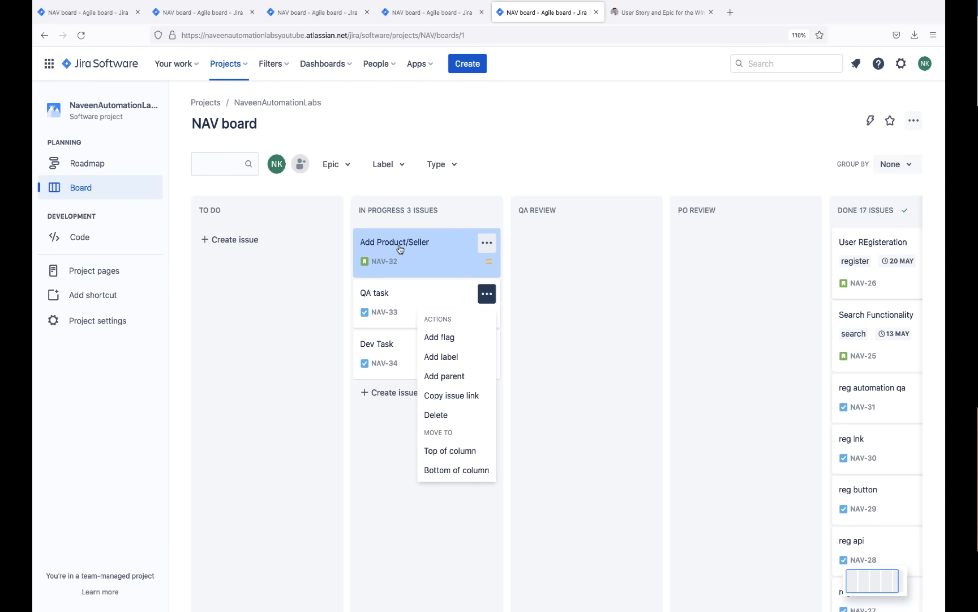
{"action": "left_click", "coordinate": [438, 377]}
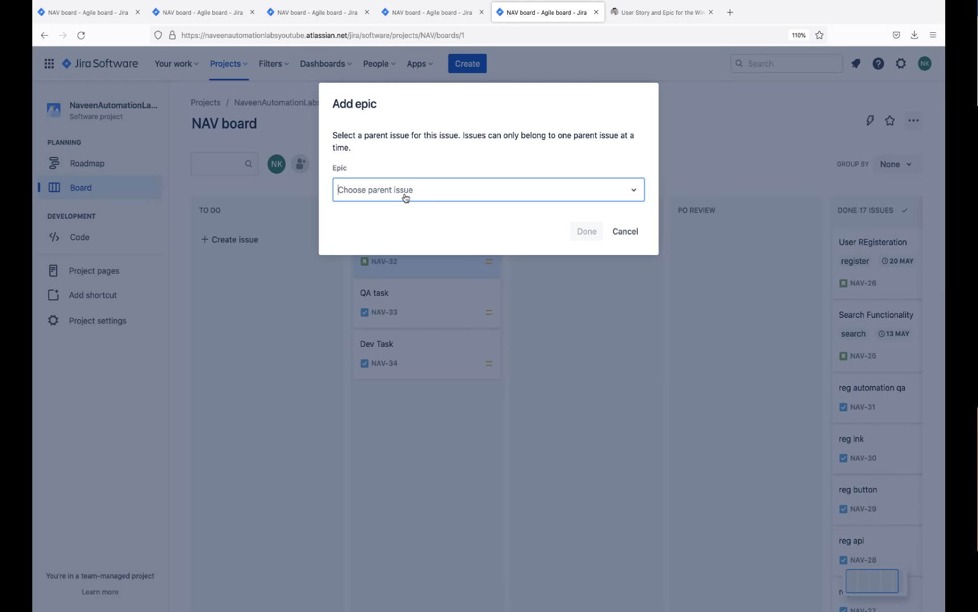
{"action": "left_click", "coordinate": [406, 197]}
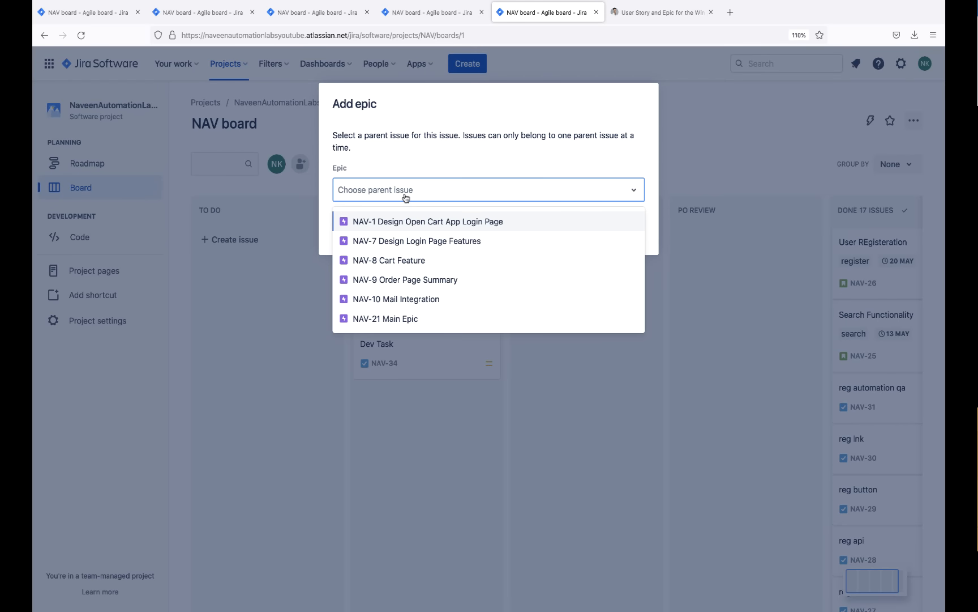
{"action": "left_click", "coordinate": [403, 243]}
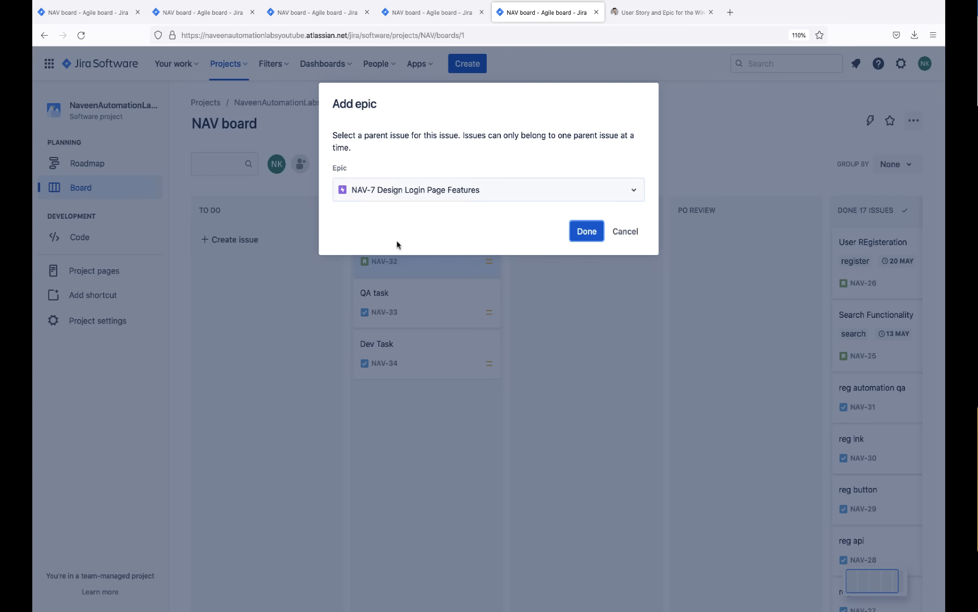
{"action": "left_click", "coordinate": [586, 232]}
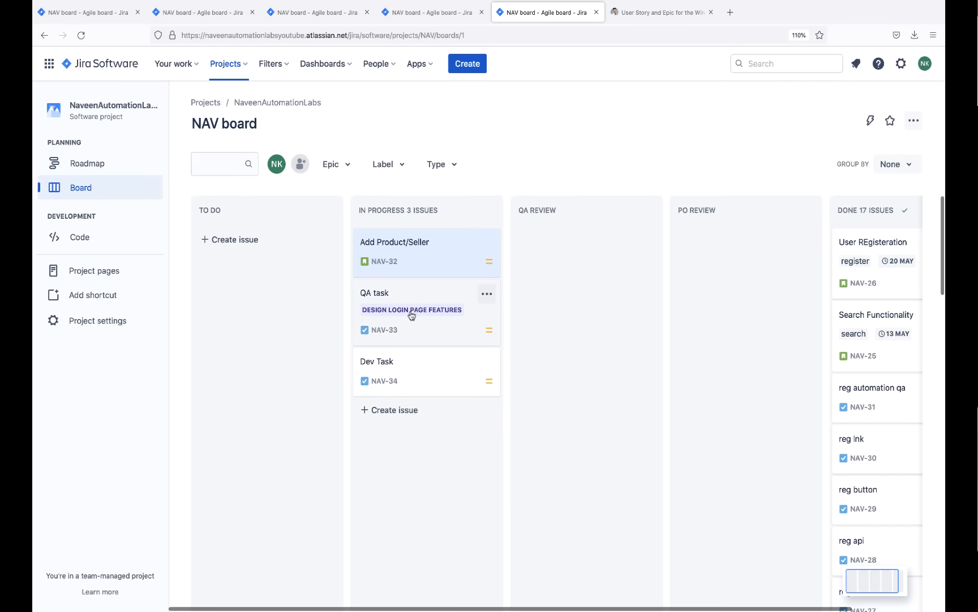
{"action": "left_click", "coordinate": [487, 293]}
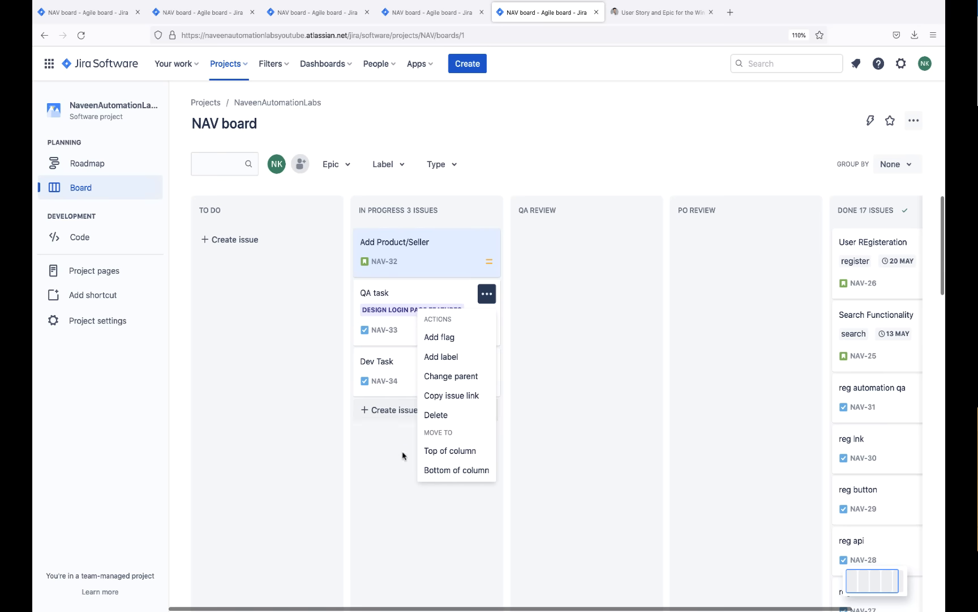
{"action": "left_click", "coordinate": [399, 485]}
Link the QA task to the NAV-32 Add Product/Seller story with the "relates to" relationship.
{"action": "left_click", "coordinate": [399, 293]}
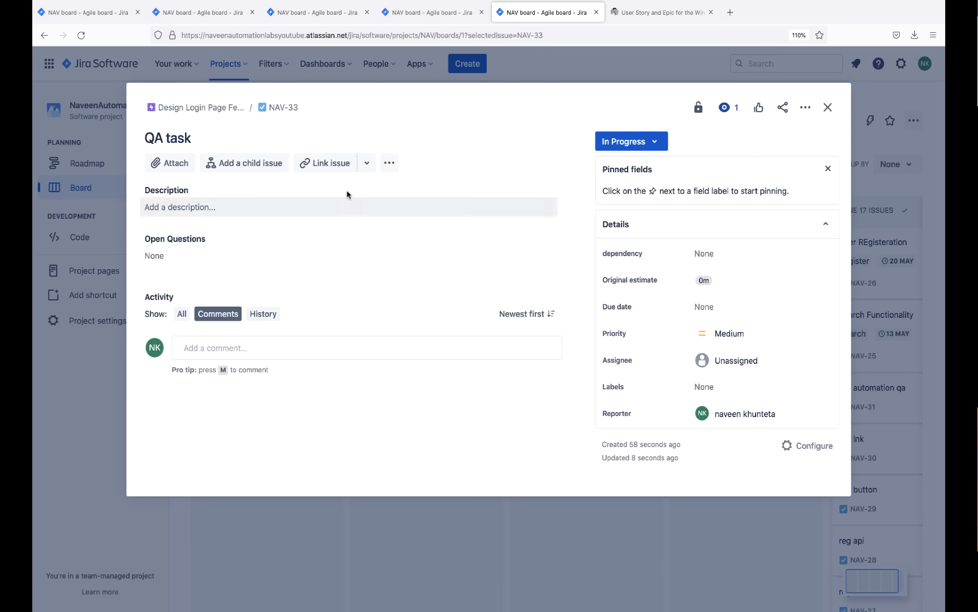
{"action": "left_click", "coordinate": [330, 164]}
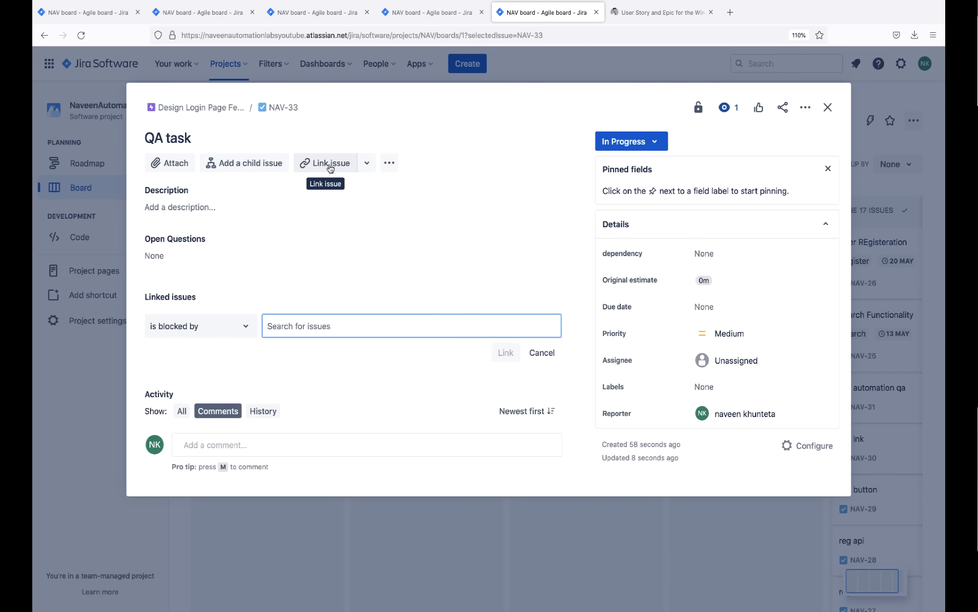
{"action": "left_click", "coordinate": [243, 328]}
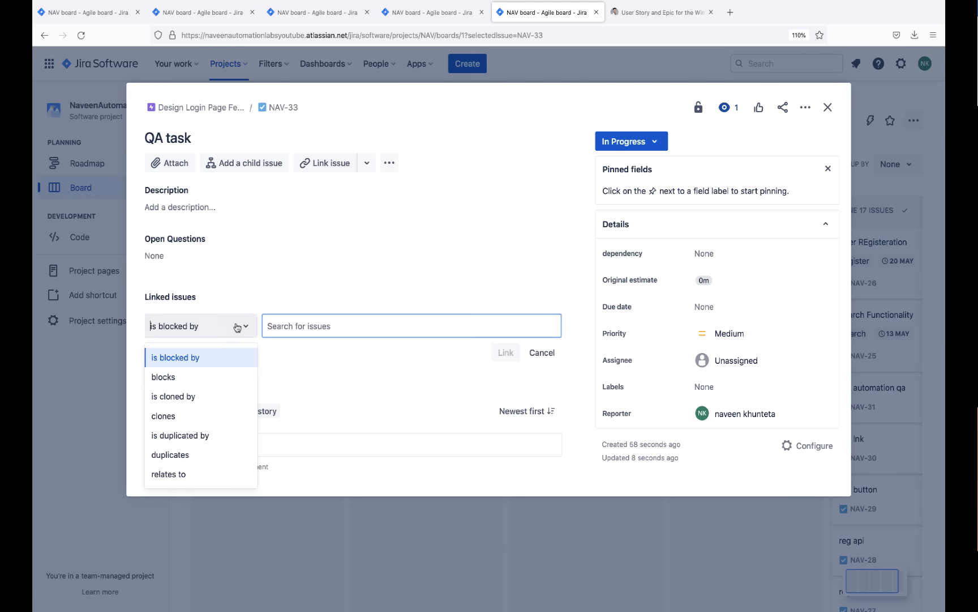
{"action": "left_click", "coordinate": [184, 475]}
{"action": "left_click", "coordinate": [308, 328]}
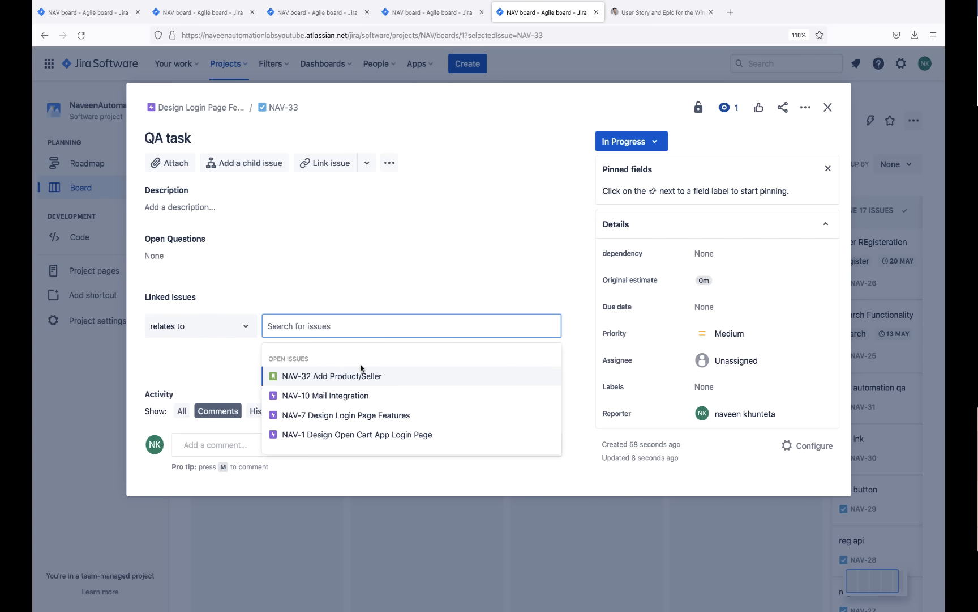
{"action": "left_click", "coordinate": [317, 377]}
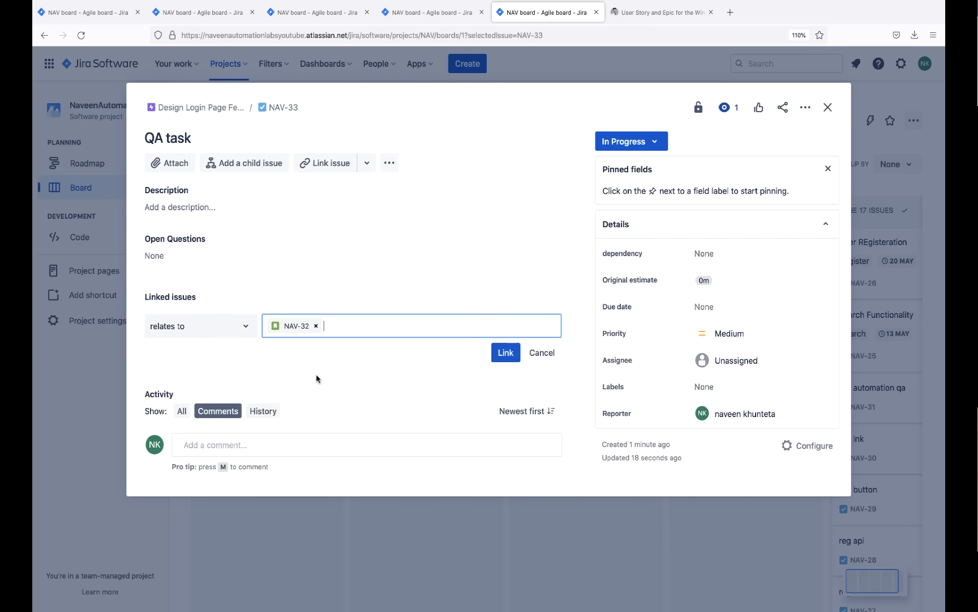
{"action": "left_click", "coordinate": [499, 361]}
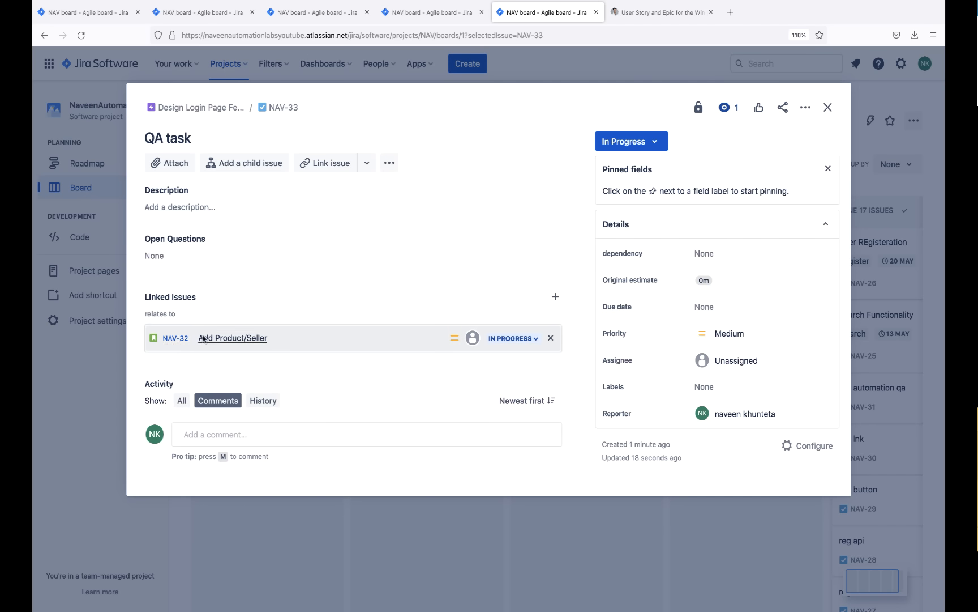
Link the Dev Task to the NAV-32 Add Product/Seller story with the "relates to" relationship.
{"action": "left_click", "coordinate": [827, 108]}
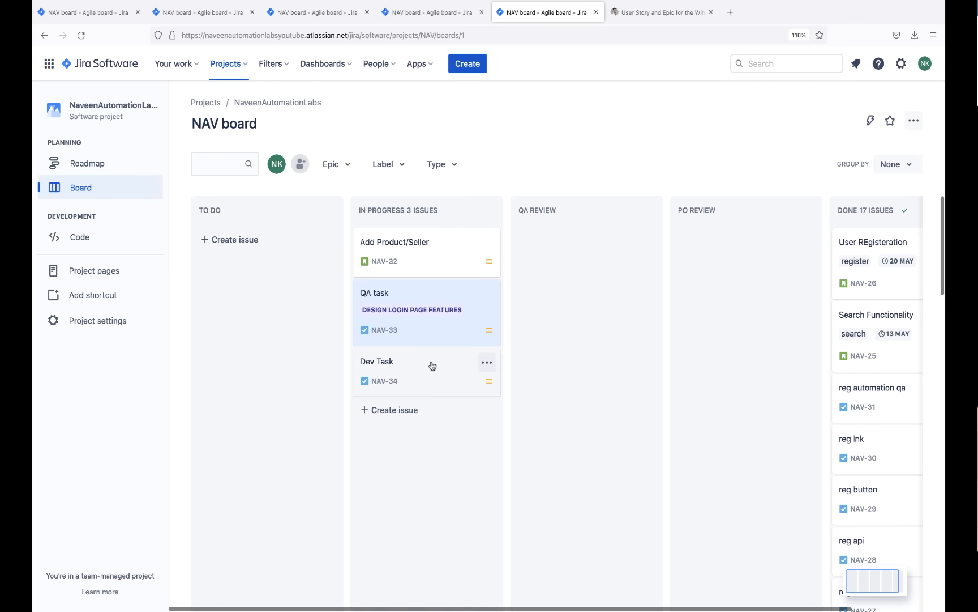
{"action": "left_click", "coordinate": [432, 365]}
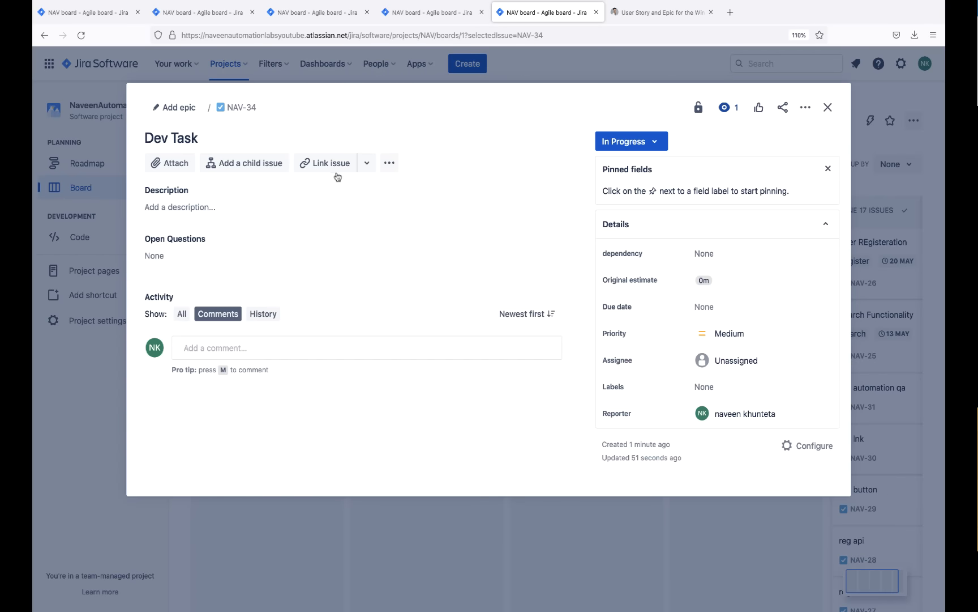
{"action": "left_click", "coordinate": [336, 172]}
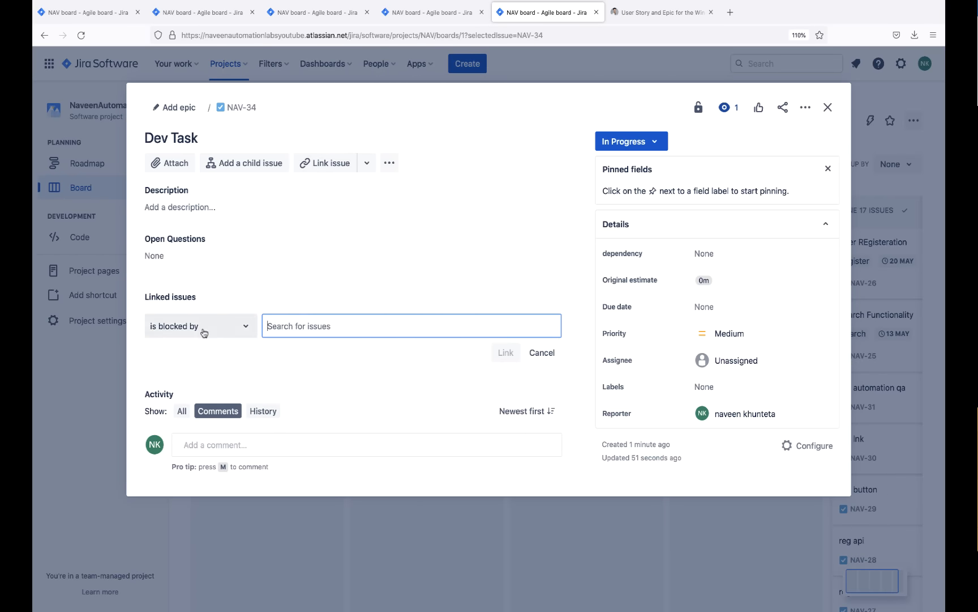
{"action": "left_click", "coordinate": [204, 333]}
{"action": "left_click", "coordinate": [185, 472]}
{"action": "left_click", "coordinate": [294, 327]}
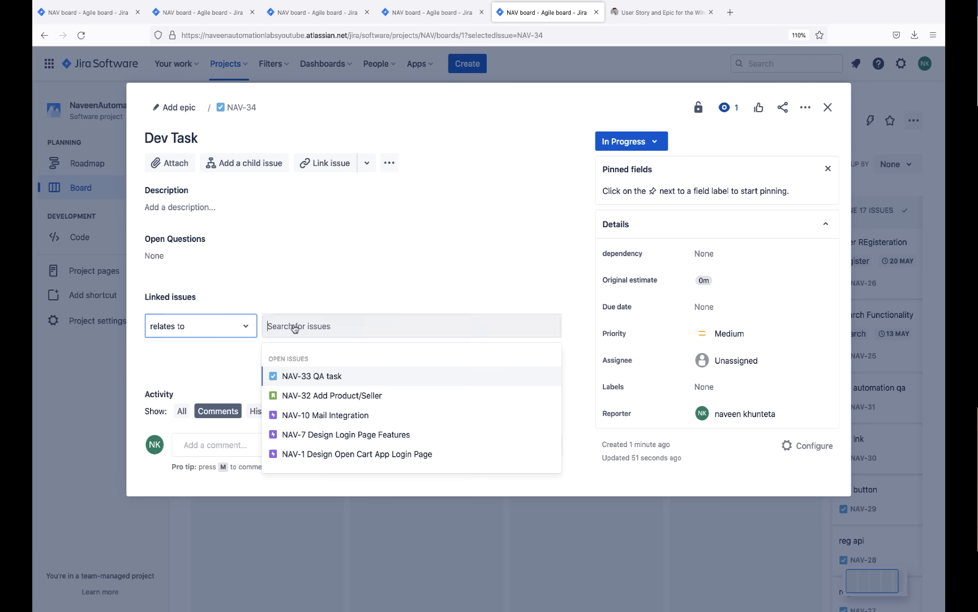
{"action": "left_click", "coordinate": [310, 398]}
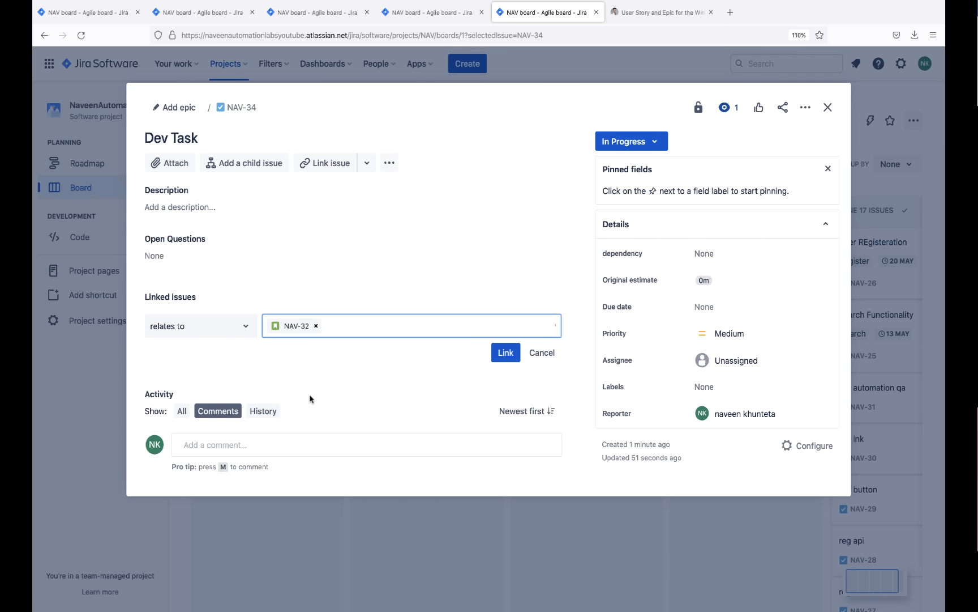
{"action": "left_click", "coordinate": [503, 352]}
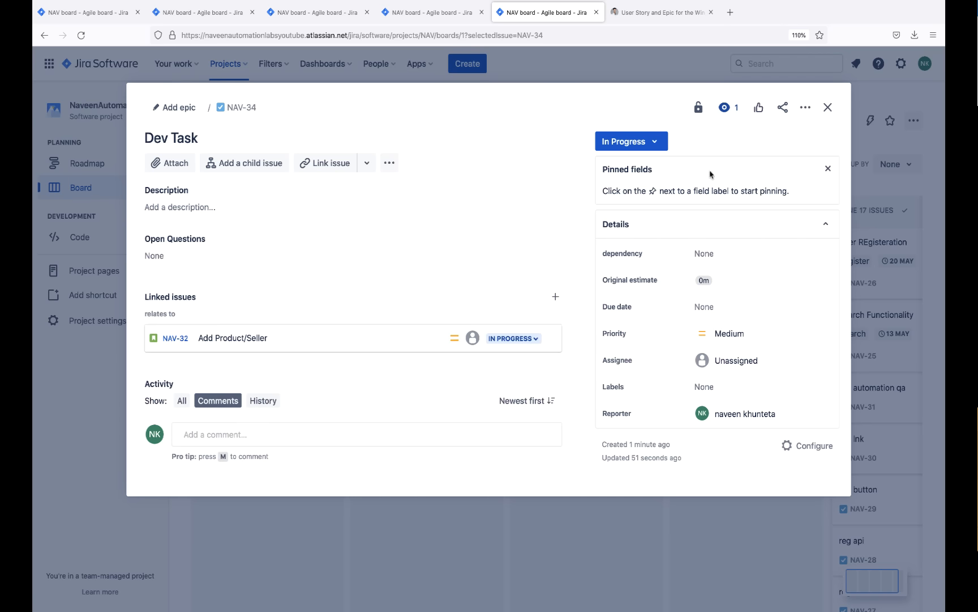
{"action": "left_click", "coordinate": [828, 107]}
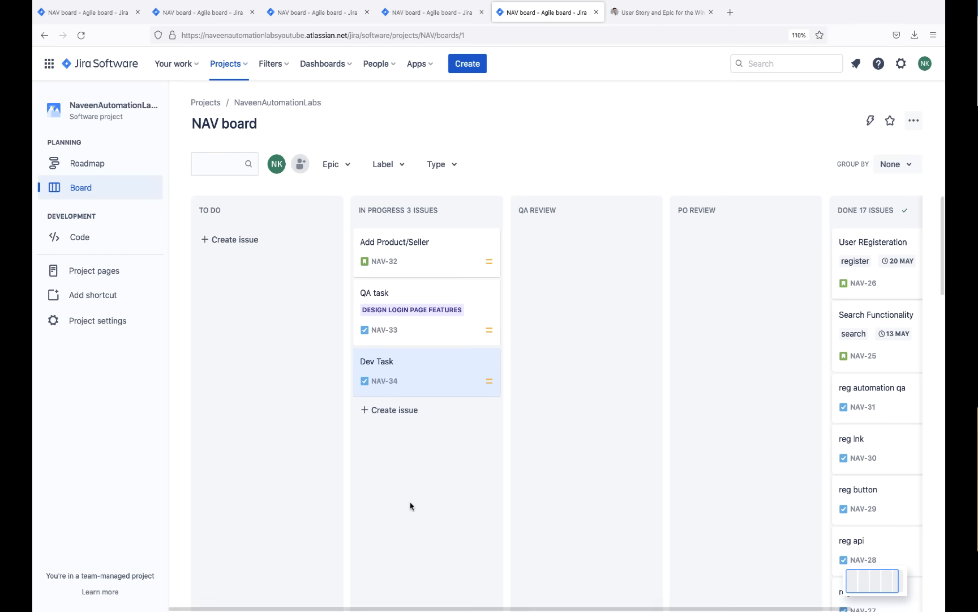
Set the NAV-7 Design Login Page Features epic as the parent of the Dev Task.
{"action": "left_click", "coordinate": [489, 362]}
{"action": "left_click", "coordinate": [468, 445]}
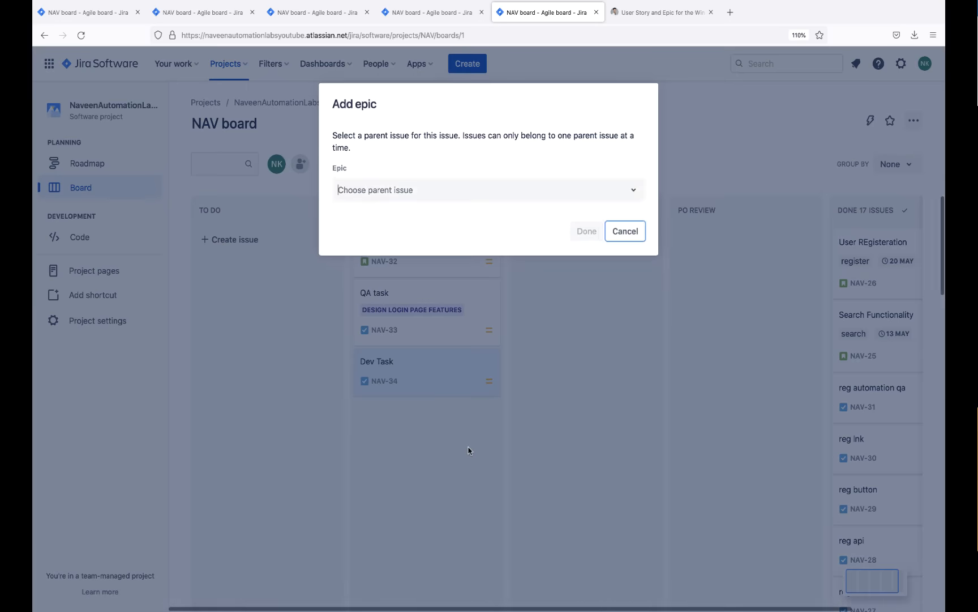
{"action": "left_click", "coordinate": [398, 191]}
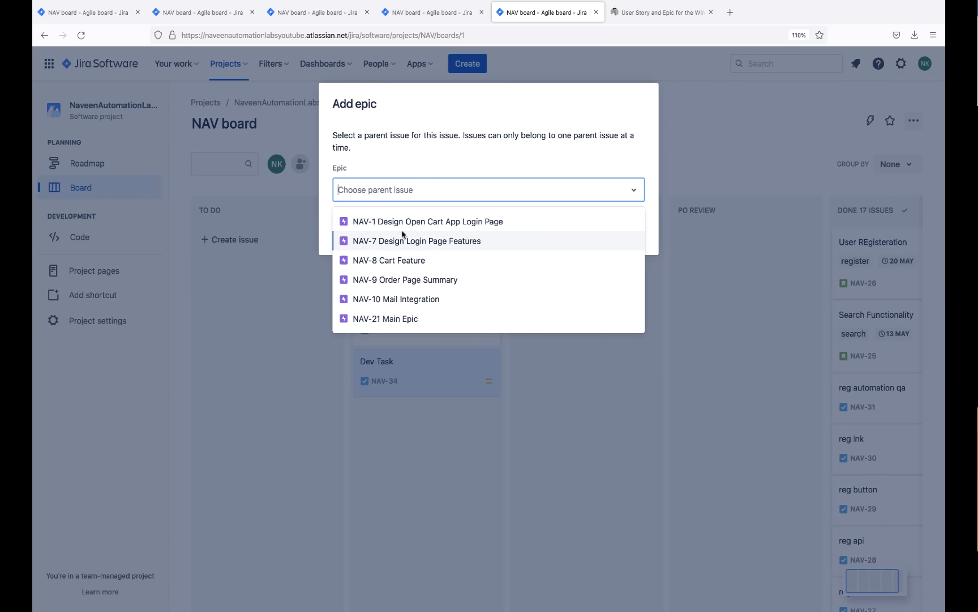
{"action": "left_click", "coordinate": [399, 243]}
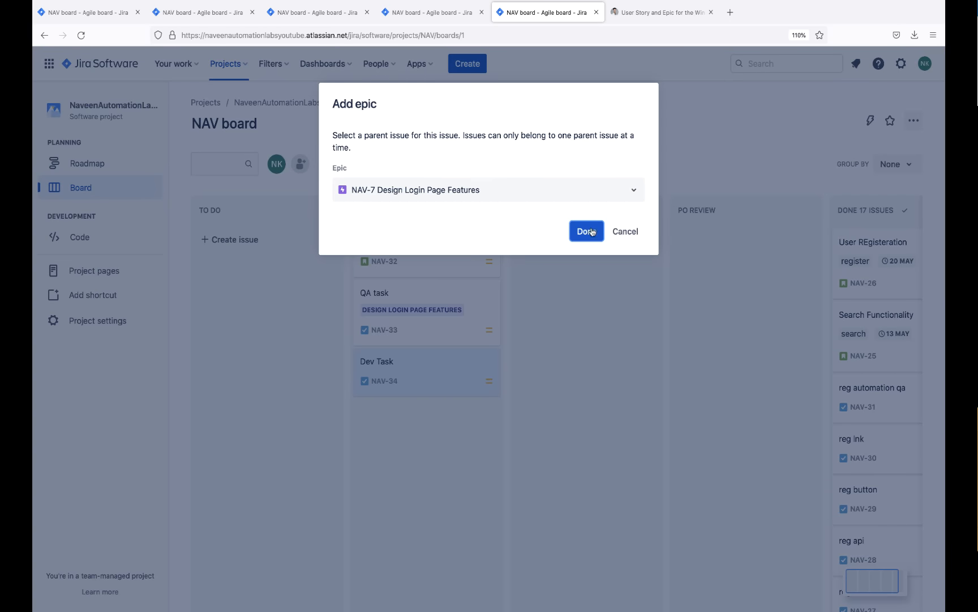
{"action": "left_click", "coordinate": [589, 231]}
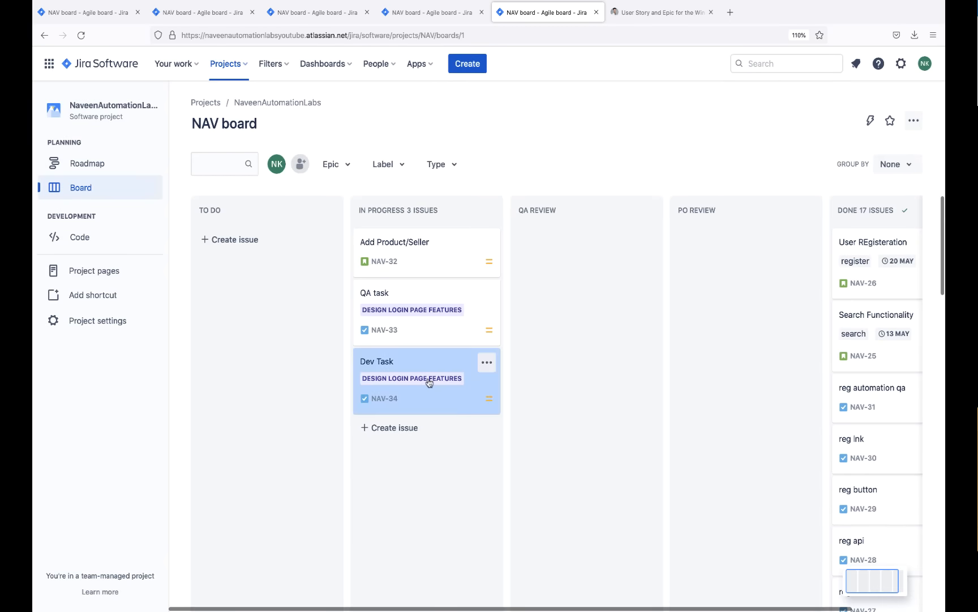
Set the description of the Add Product/Seller story to "add a product and seller information" and save it.
{"action": "left_click", "coordinate": [395, 243]}
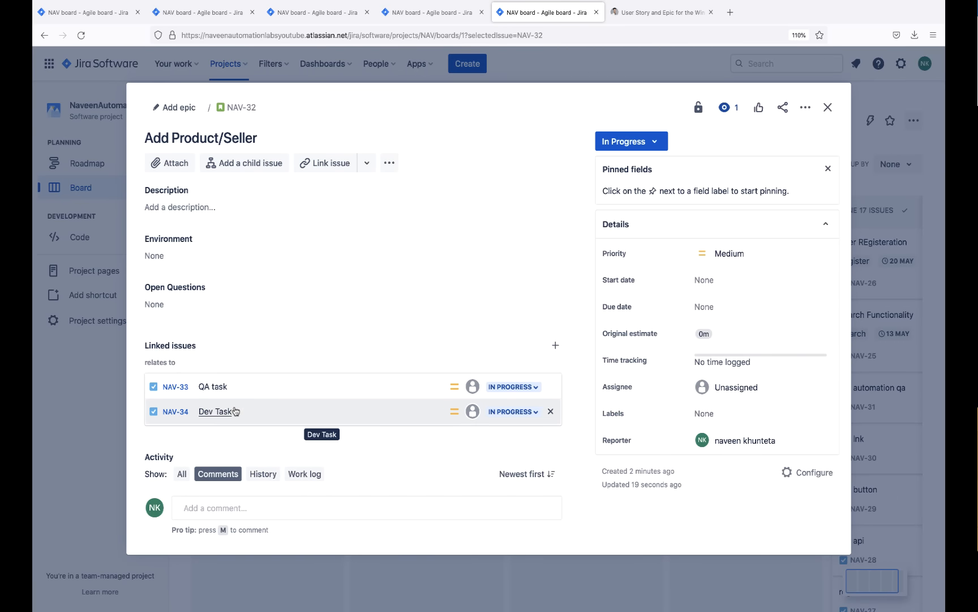
{"action": "left_click", "coordinate": [201, 208]}
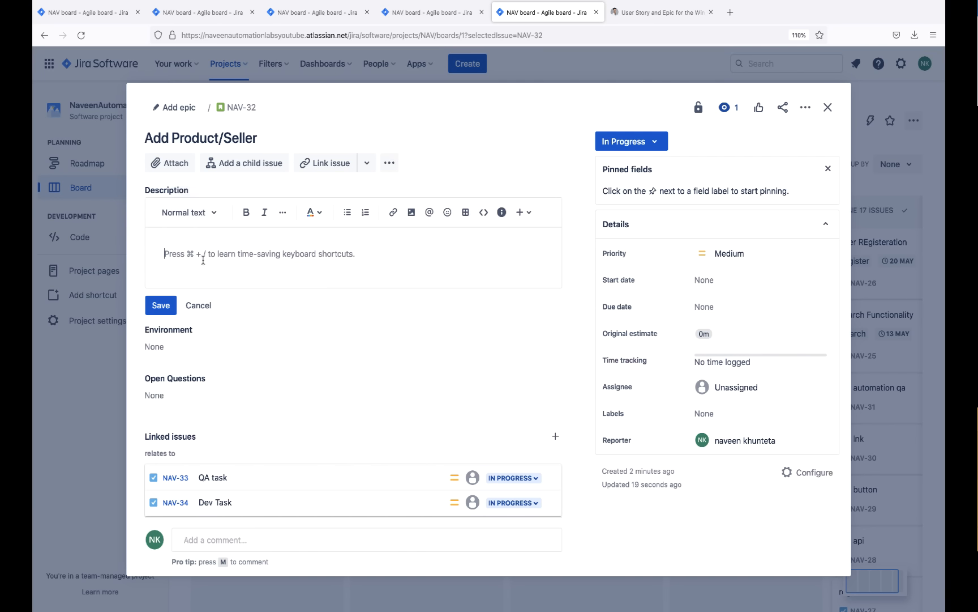
{"action": "type", "text": "as"}
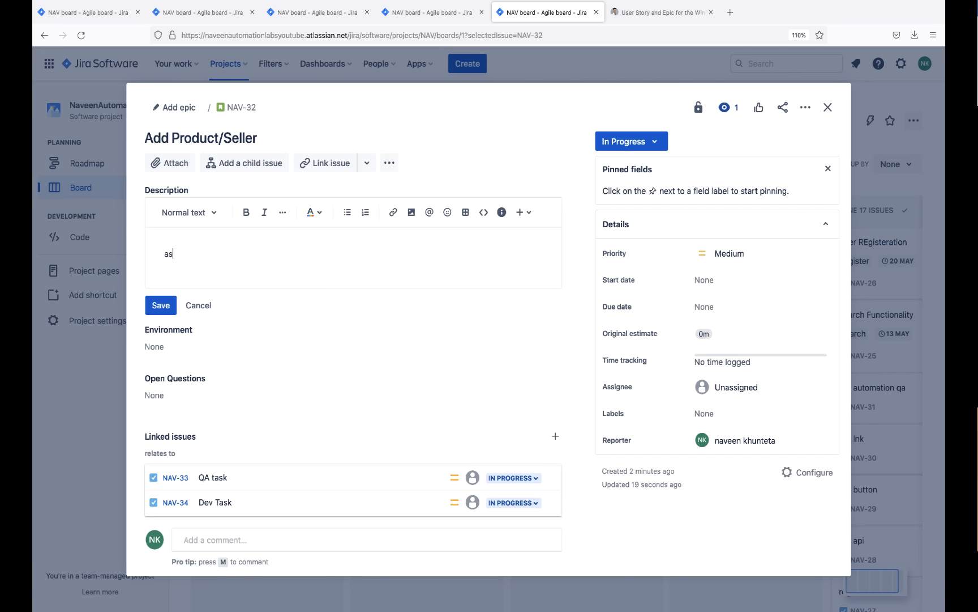
{"action": "key", "text": "BackSpace"}
{"action": "type", "text": "dd"}
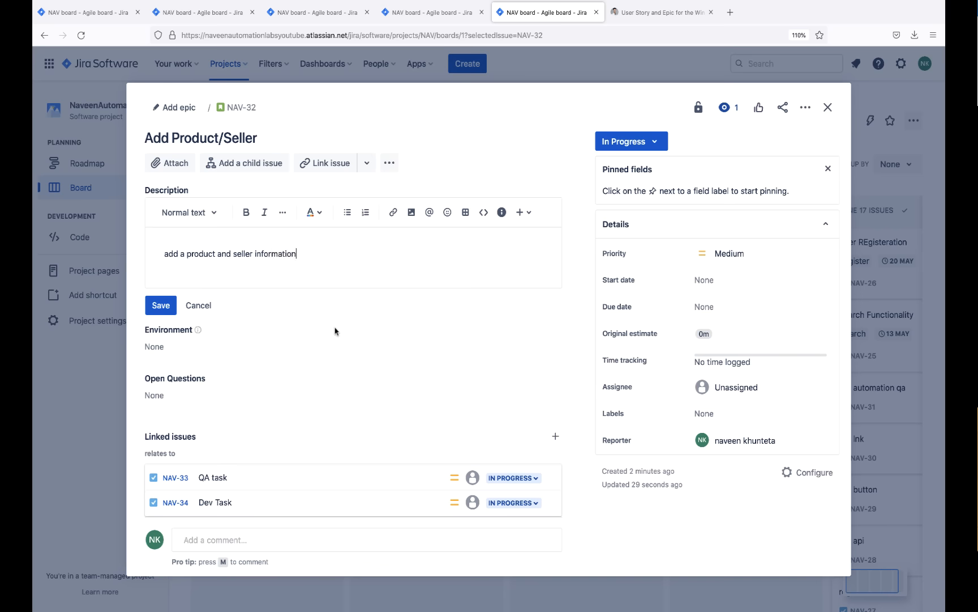
{"action": "left_click", "coordinate": [163, 307]}
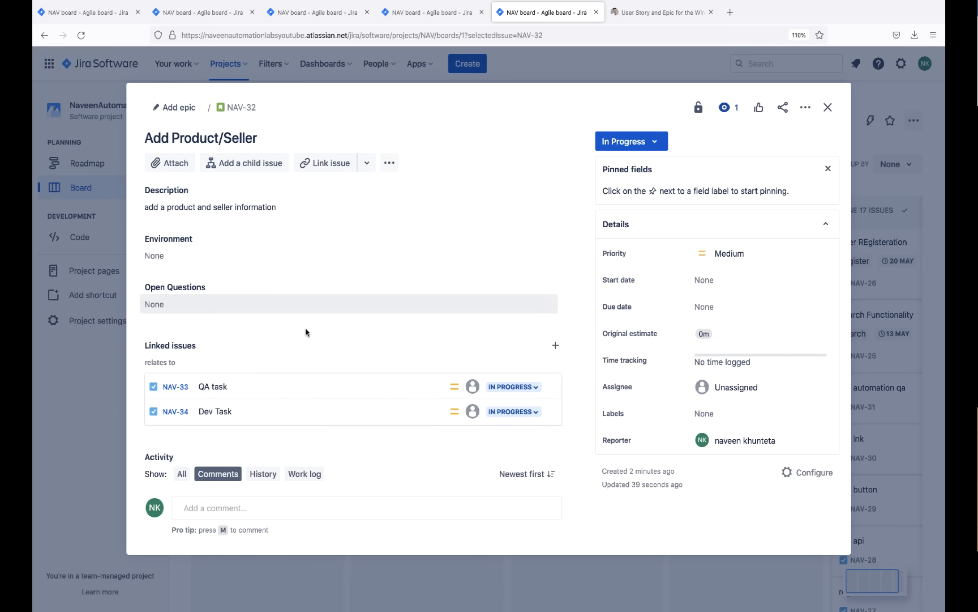
{"action": "left_click", "coordinate": [827, 107]}
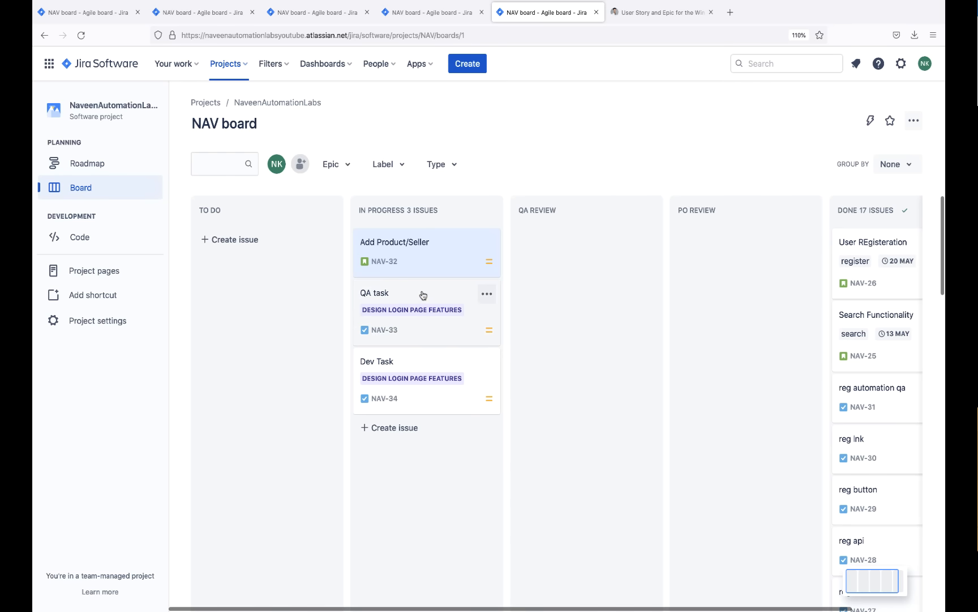
Move the QA task, Dev Task and Add Product/Seller cards from In Progress to QA Review.
{"action": "left_click_drag", "start_coordinate": [423, 295], "coordinate": [589, 277]}
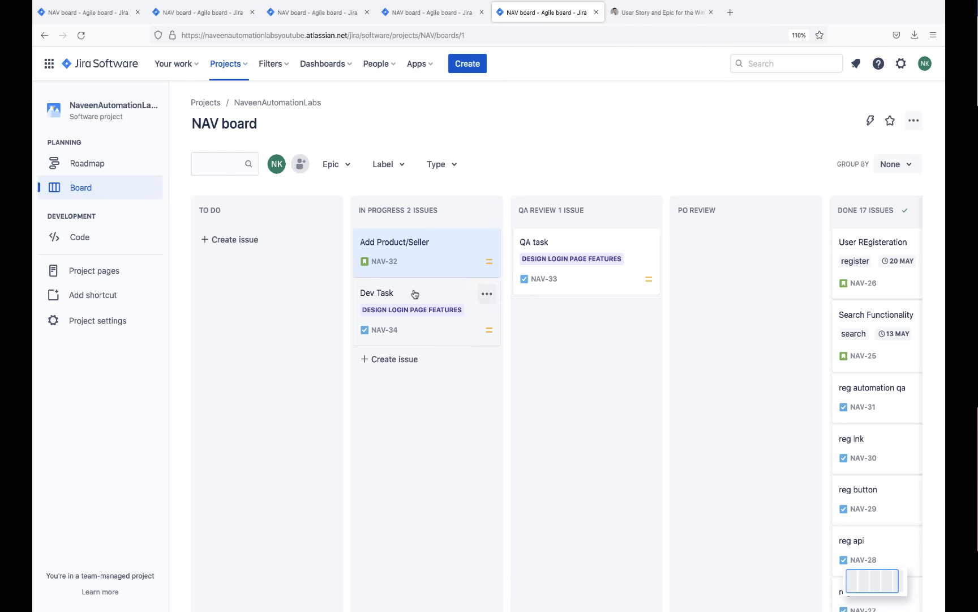
{"action": "left_click_drag", "start_coordinate": [416, 294], "coordinate": [568, 309]}
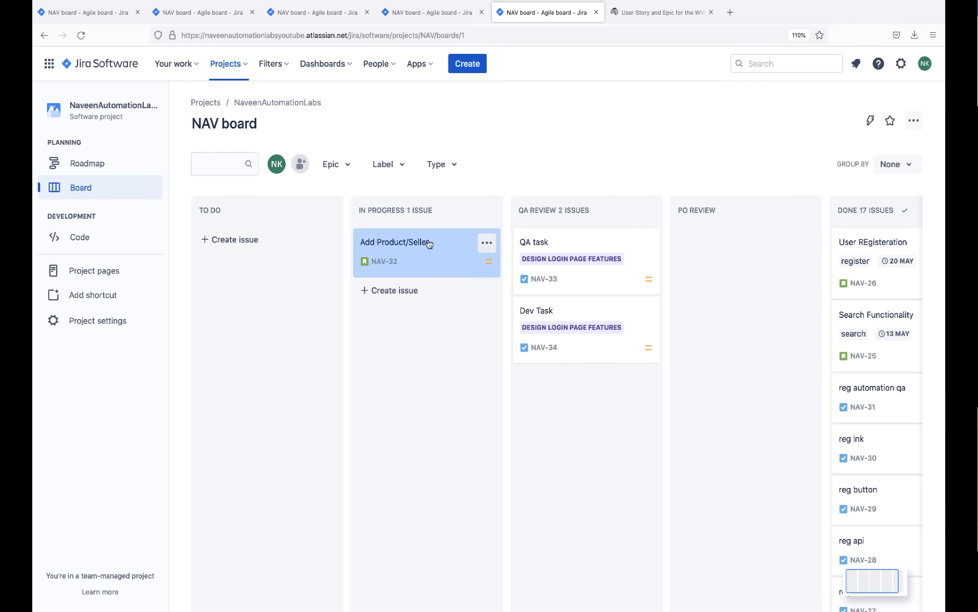
{"action": "left_click_drag", "start_coordinate": [429, 243], "coordinate": [590, 385]}
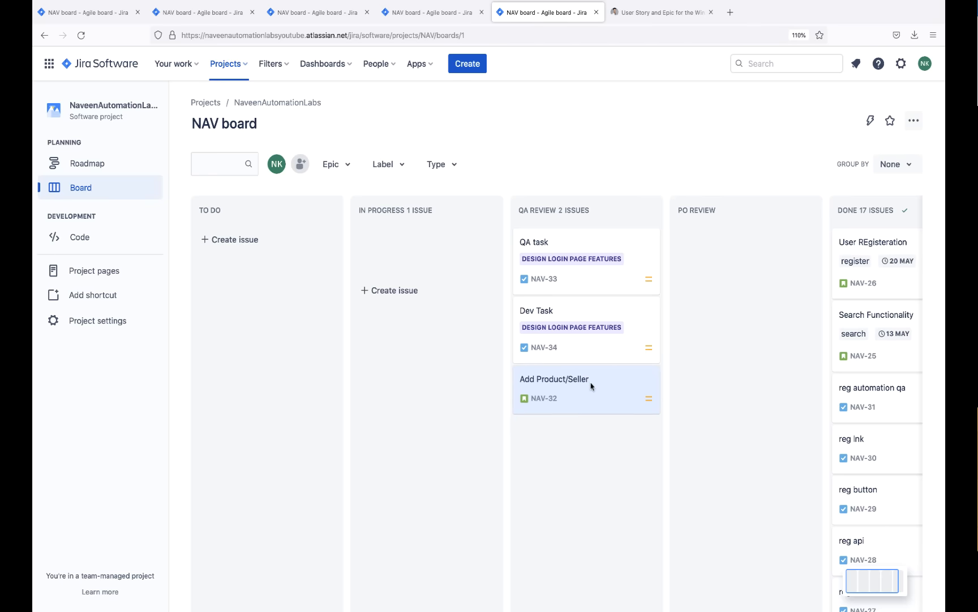
Move the QA task and Dev Task from QA Review through PO Review to Done.
{"action": "scroll", "coordinate": [600, 438], "scroll_direction": "right", "scroll_amount": 2}
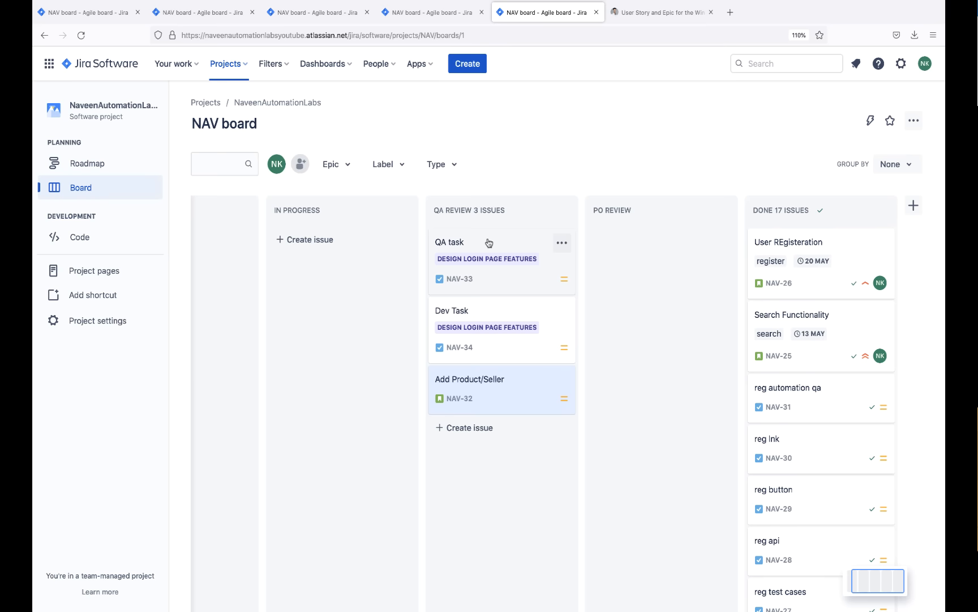
{"action": "left_click_drag", "start_coordinate": [489, 243], "coordinate": [653, 239]}
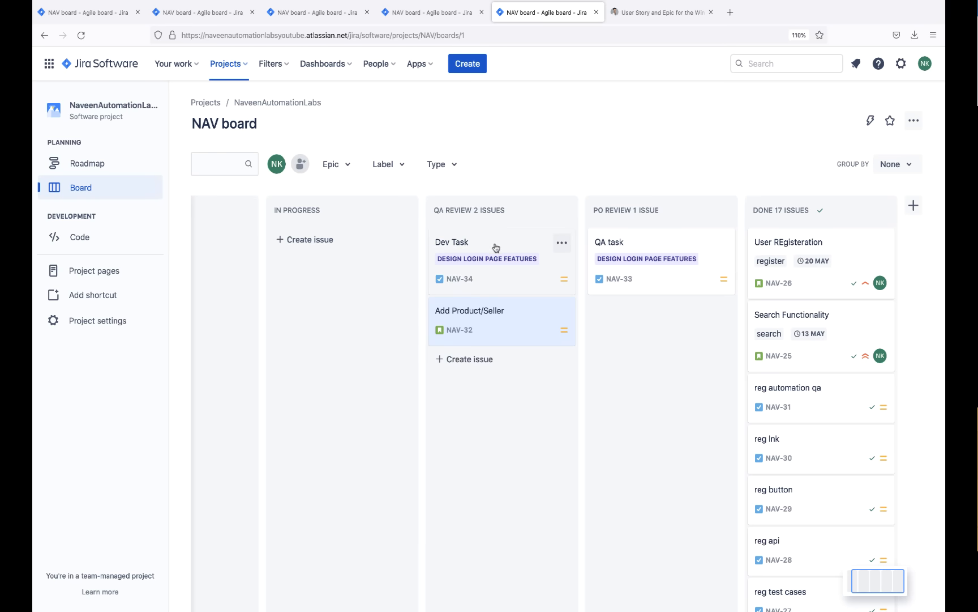
{"action": "left_click_drag", "start_coordinate": [493, 247], "coordinate": [645, 322]}
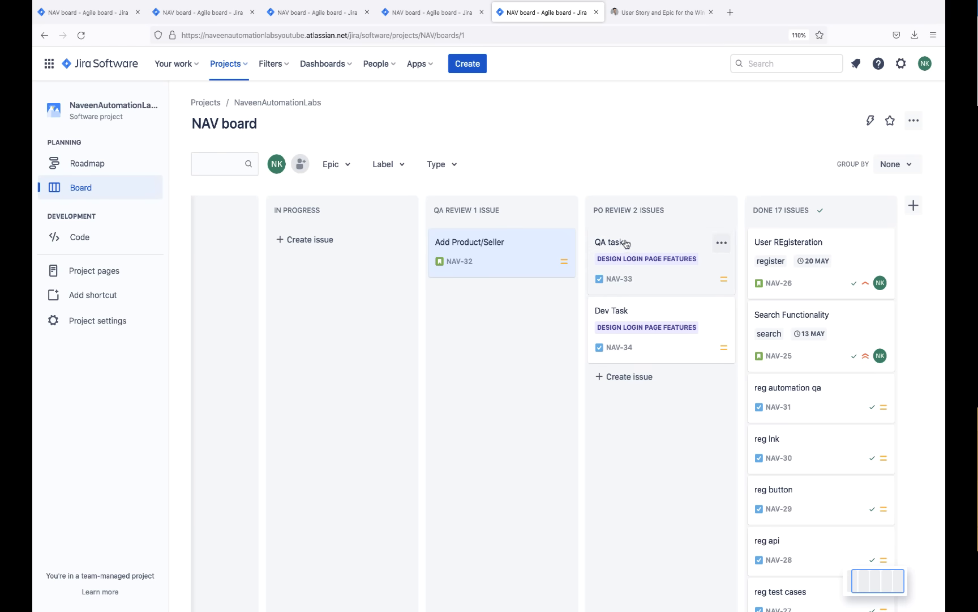
{"action": "left_click_drag", "start_coordinate": [626, 243], "coordinate": [793, 244]}
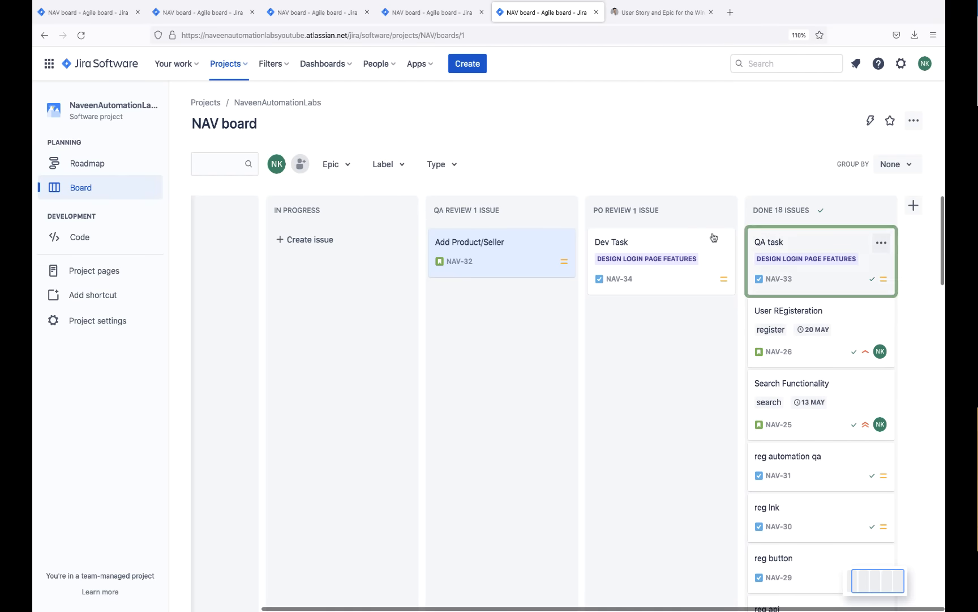
{"action": "left_click_drag", "start_coordinate": [716, 240], "coordinate": [815, 244]}
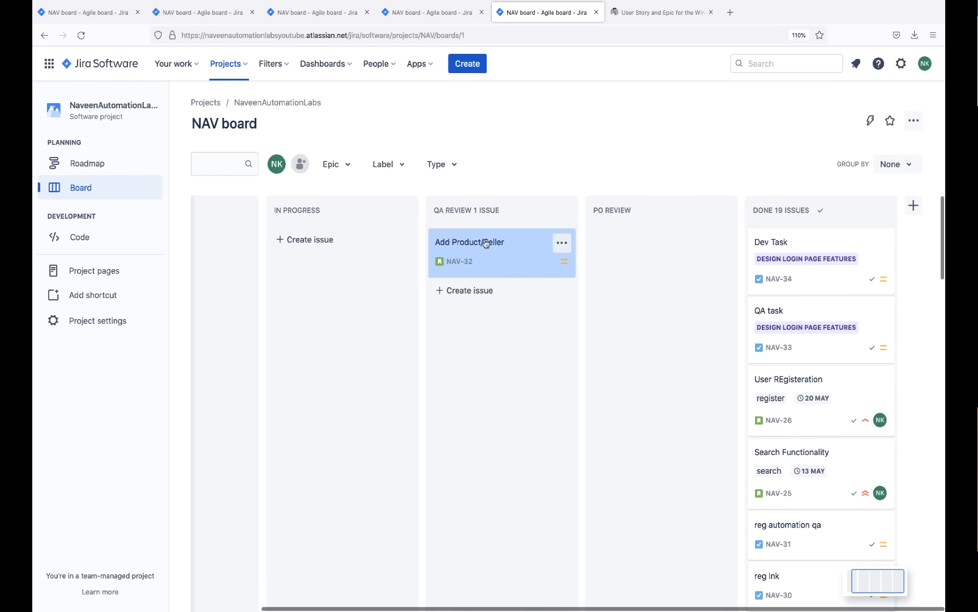
Move the Add Product/Seller story from QA Review through PO Review to Done, checking its available statuses on the way.
{"action": "left_click_drag", "start_coordinate": [484, 243], "coordinate": [645, 250]}
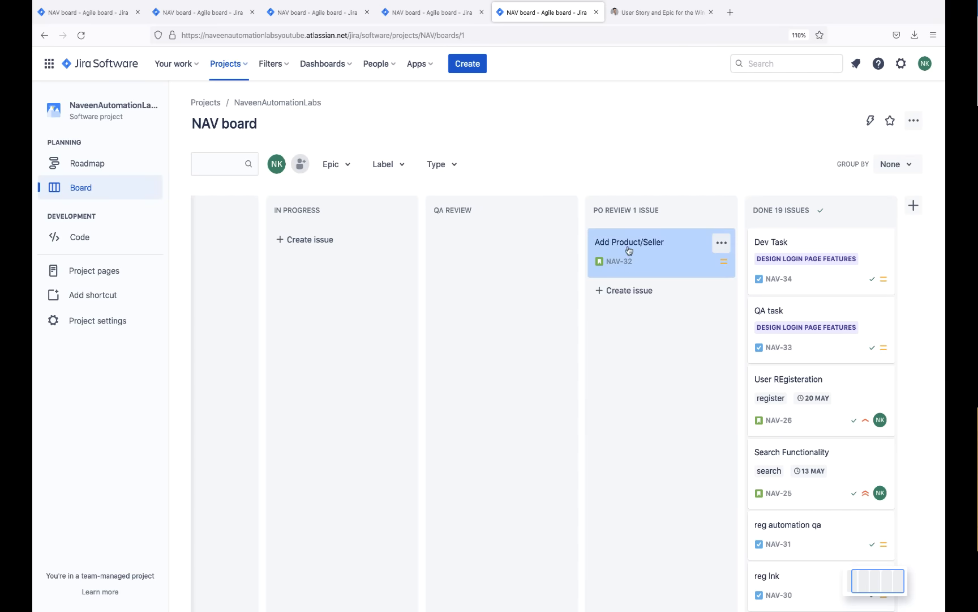
{"action": "left_click", "coordinate": [631, 247]}
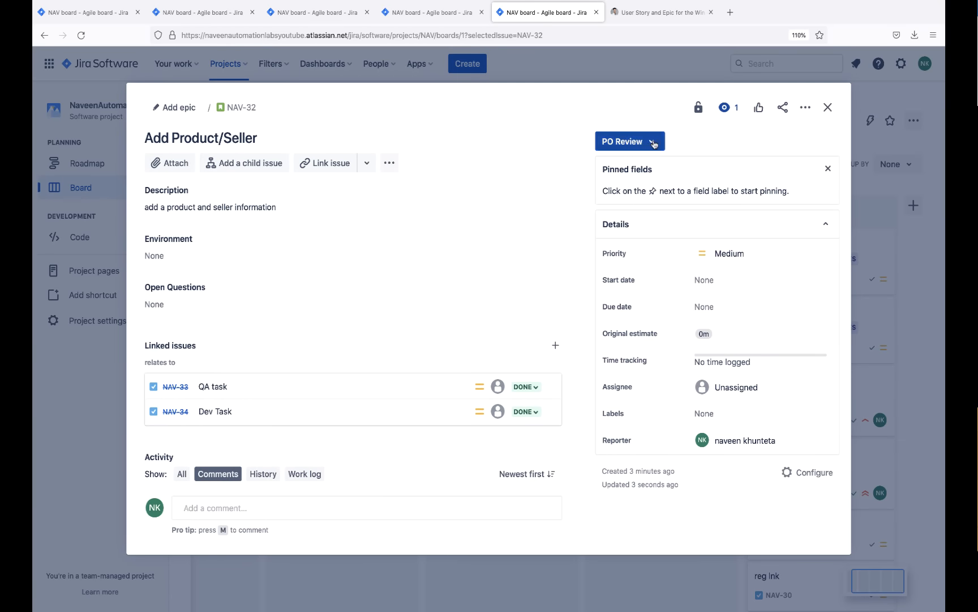
{"action": "left_click", "coordinate": [652, 143]}
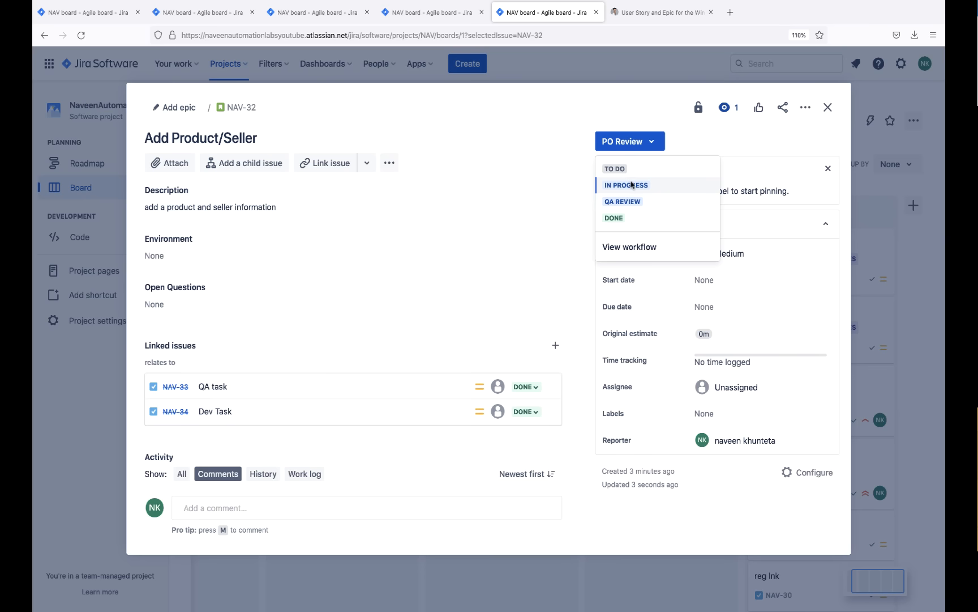
{"action": "left_click", "coordinate": [547, 159]}
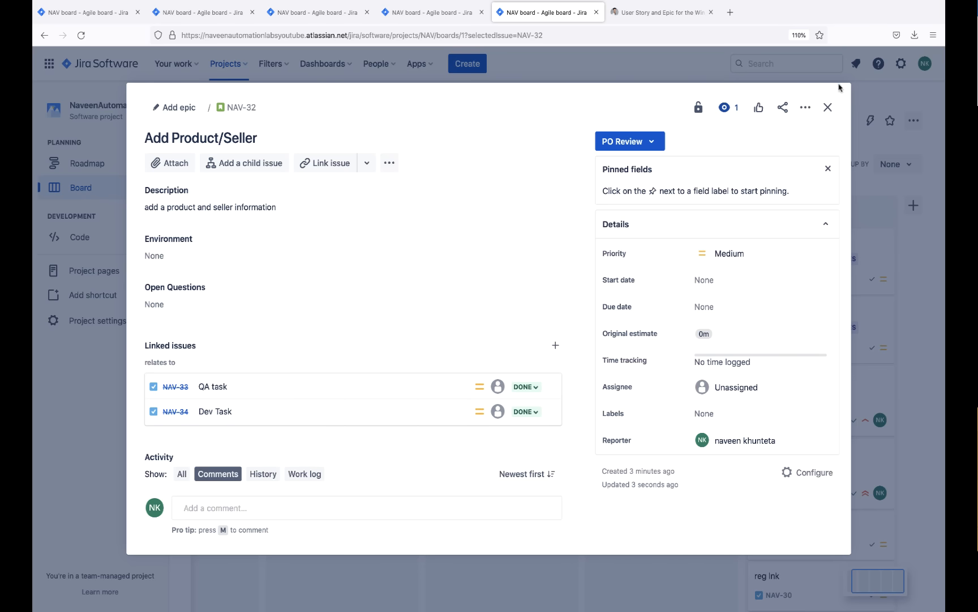
{"action": "left_click", "coordinate": [829, 109]}
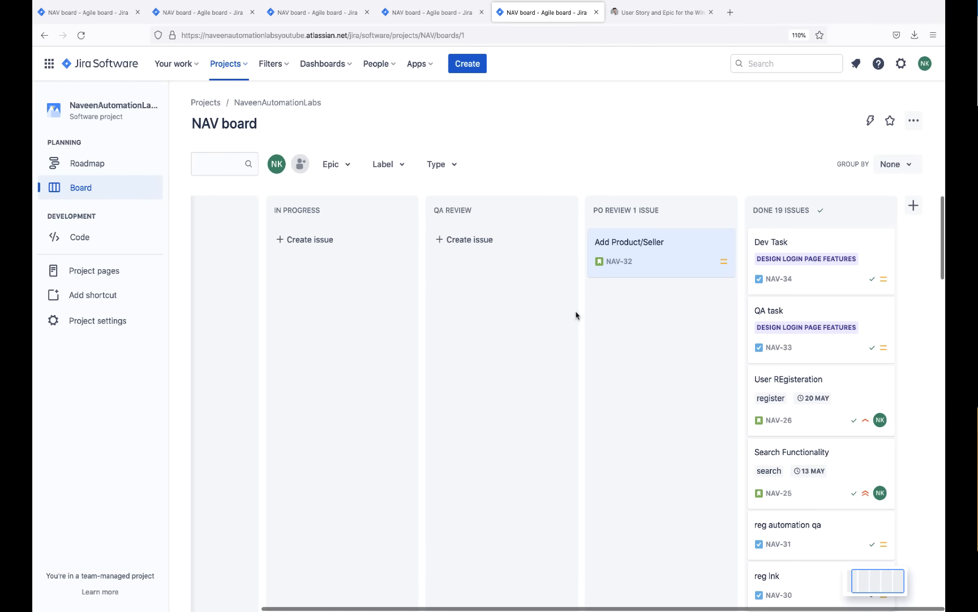
{"action": "left_click_drag", "start_coordinate": [637, 245], "coordinate": [795, 239]}
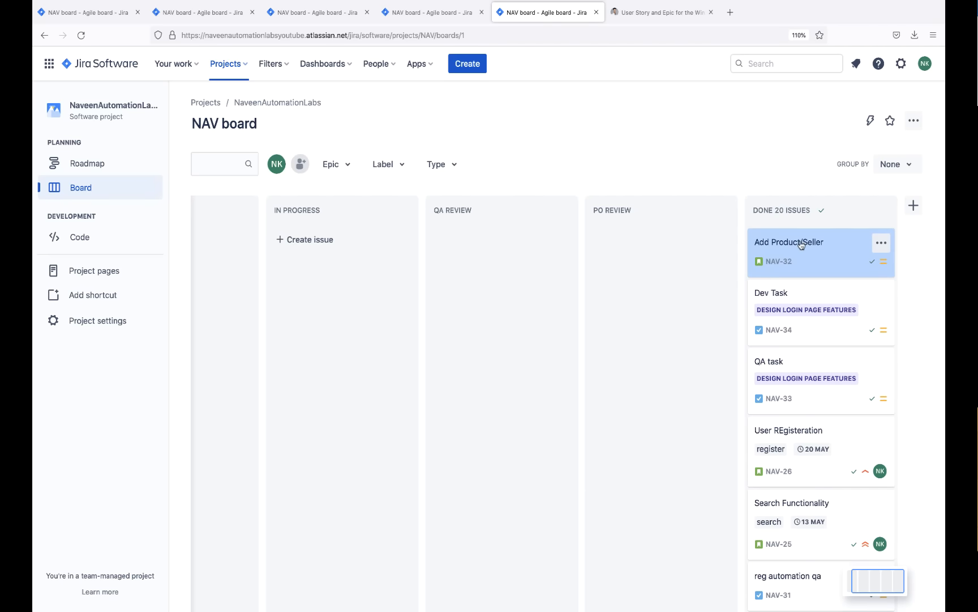
Move the Add Product/Seller story back from Done to QA Review and return it to Done.
{"action": "left_click_drag", "start_coordinate": [802, 244], "coordinate": [496, 242]}
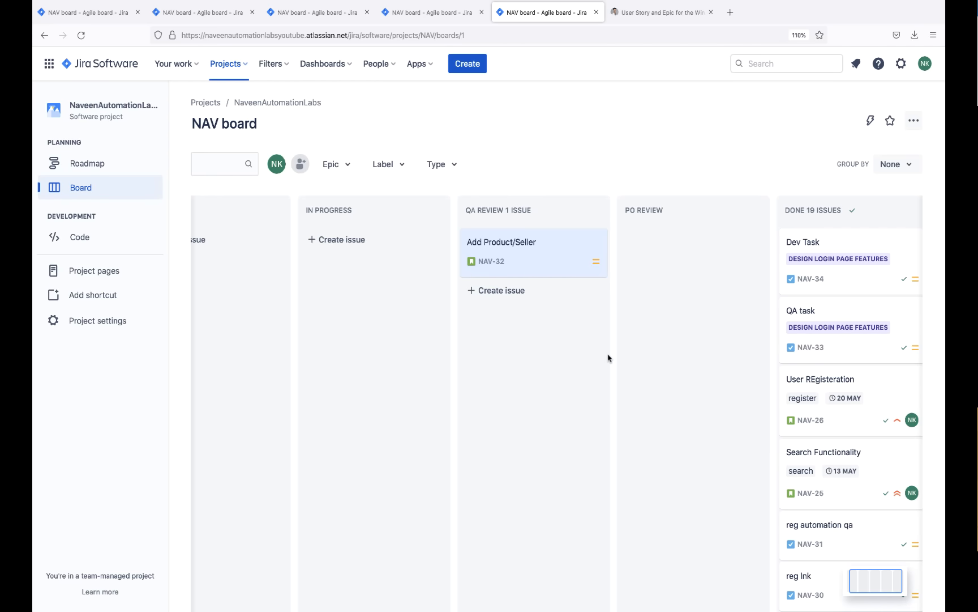
{"action": "left_click_drag", "start_coordinate": [617, 264], "coordinate": [804, 245]}
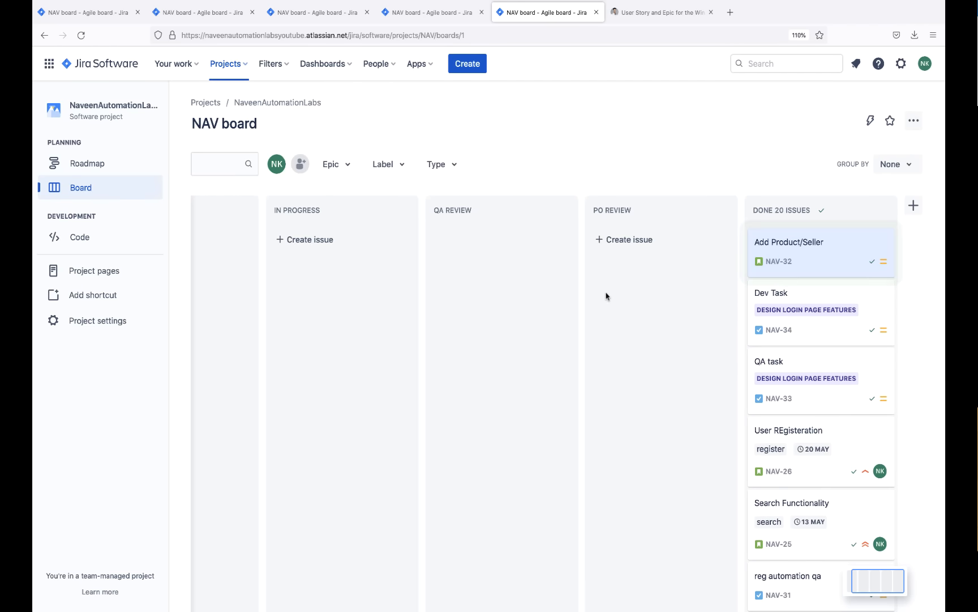
{"action": "scroll", "coordinate": [606, 296], "scroll_direction": "left", "scroll_amount": 3}
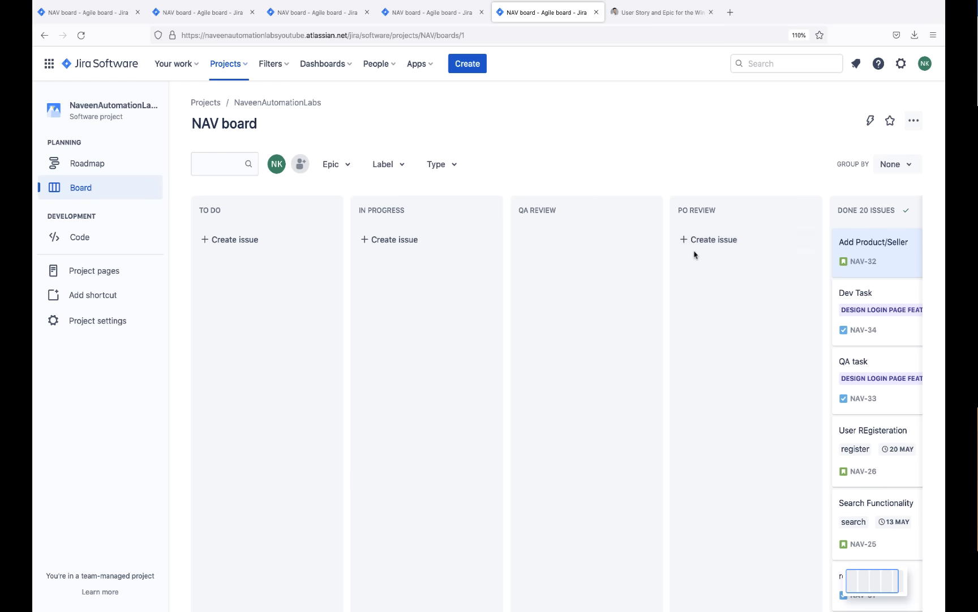
{"action": "scroll", "coordinate": [694, 255], "scroll_direction": "right", "scroll_amount": 3}
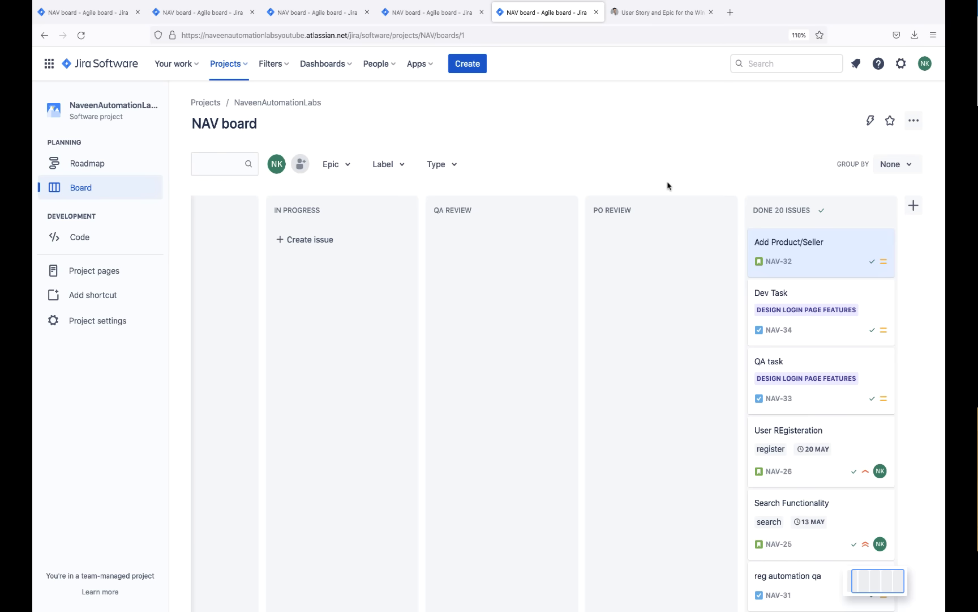
Filter the NAV board by the Design Login Page Features epic and examine its issues in the Done column.
{"action": "scroll", "coordinate": [508, 183], "scroll_direction": "left", "scroll_amount": 3}
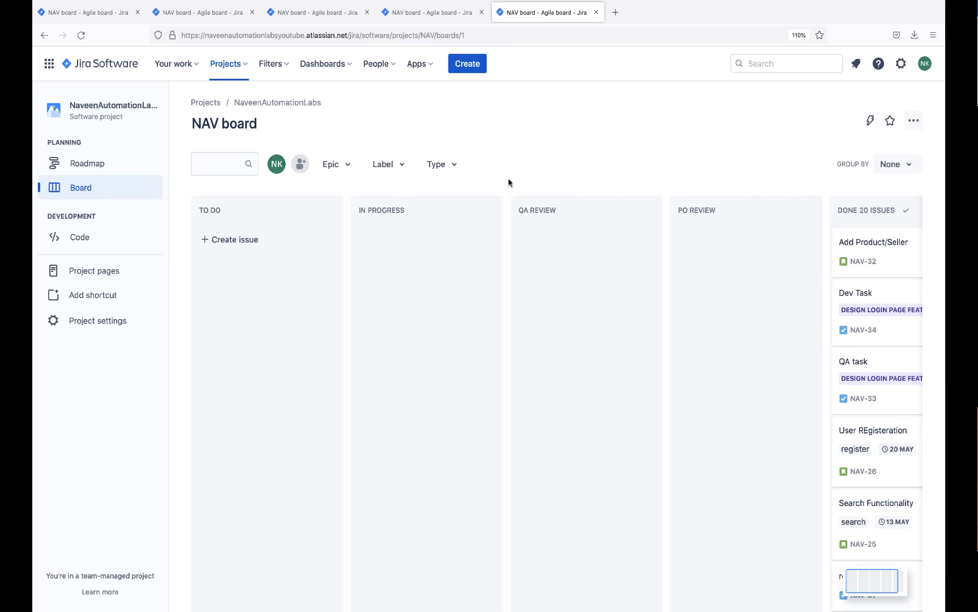
{"action": "left_click", "coordinate": [342, 170]}
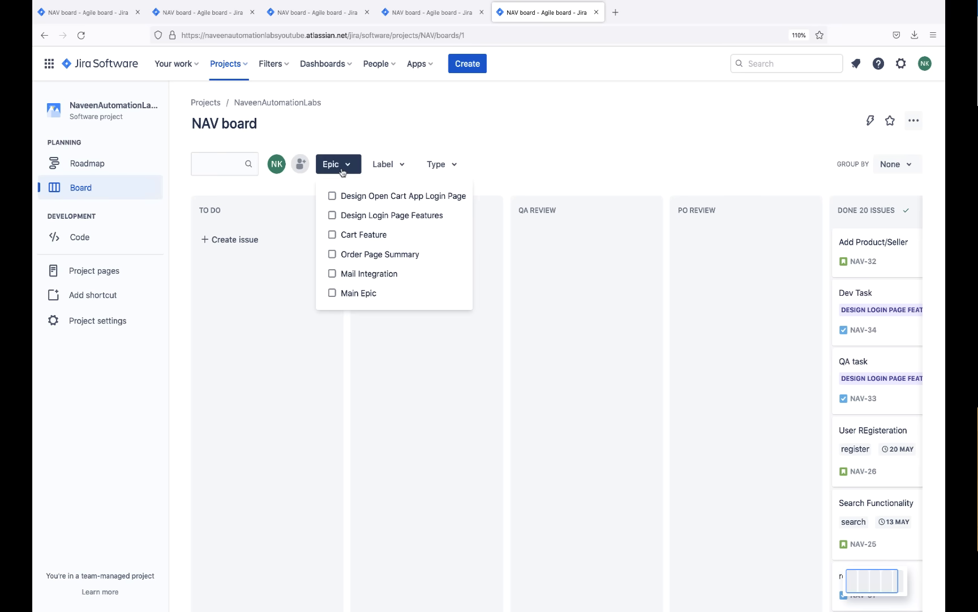
{"action": "left_click", "coordinate": [332, 216]}
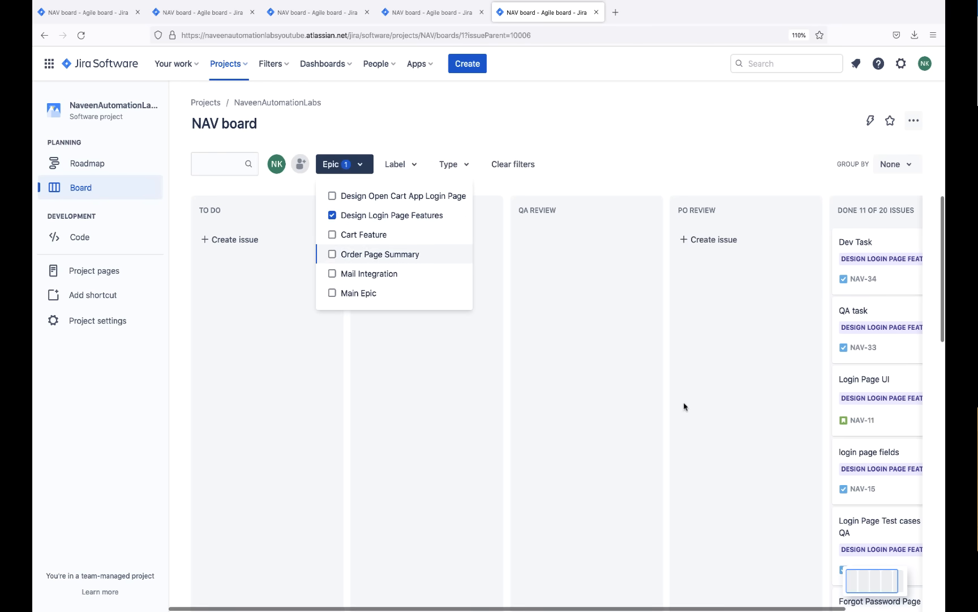
{"action": "scroll", "coordinate": [684, 406], "scroll_direction": "down", "scroll_amount": 5}
{"action": "scroll", "coordinate": [684, 406], "scroll_direction": "up", "scroll_amount": 5}
{"action": "scroll", "coordinate": [684, 406], "scroll_direction": "right", "scroll_amount": 3}
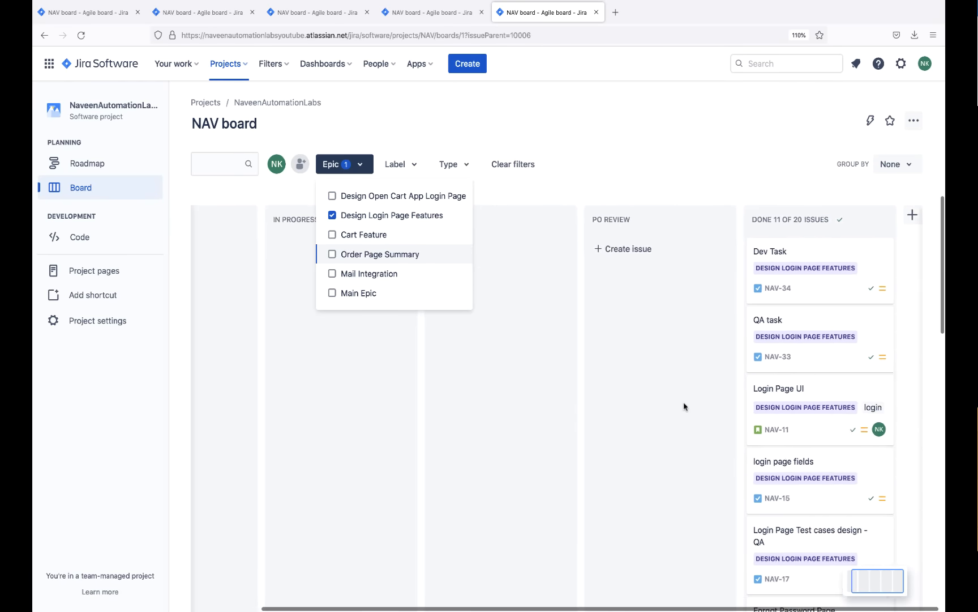
{"action": "scroll", "coordinate": [805, 343], "scroll_direction": "down", "scroll_amount": 5}
{"action": "scroll", "coordinate": [806, 343], "scroll_direction": "up", "scroll_amount": 5}
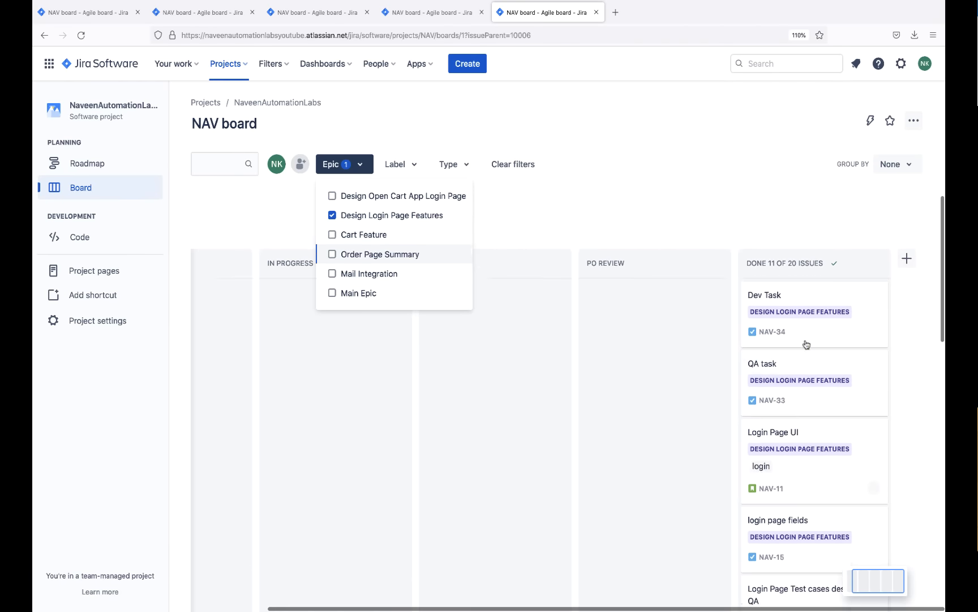
{"action": "scroll", "coordinate": [578, 328], "scroll_direction": "left", "scroll_amount": 1}
{"action": "left_click", "coordinate": [586, 130]}
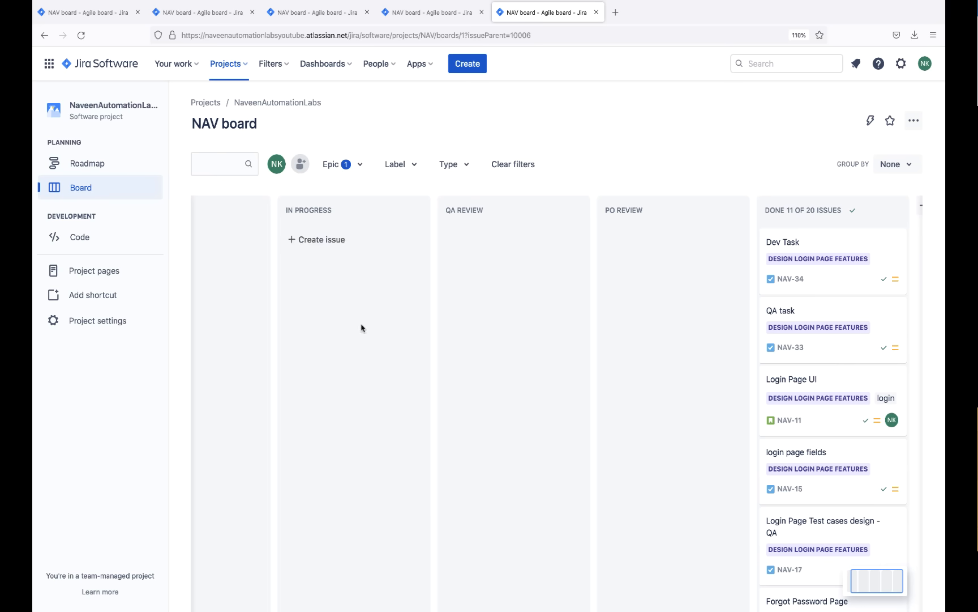
{"action": "scroll", "coordinate": [361, 327], "scroll_direction": "up", "scroll_amount": 1}
{"action": "scroll", "coordinate": [362, 328], "scroll_direction": "left", "scroll_amount": 3}
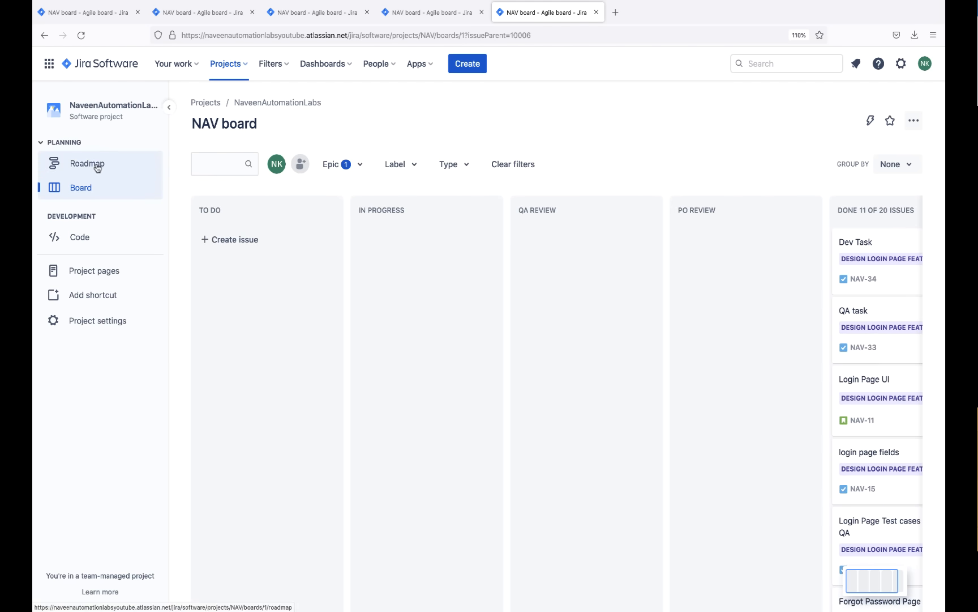
View the Design Login Page Features epic (NAV-7) in the roadmap, examine its child issues and their statuses, and close its details.
{"action": "left_click", "coordinate": [80, 165]}
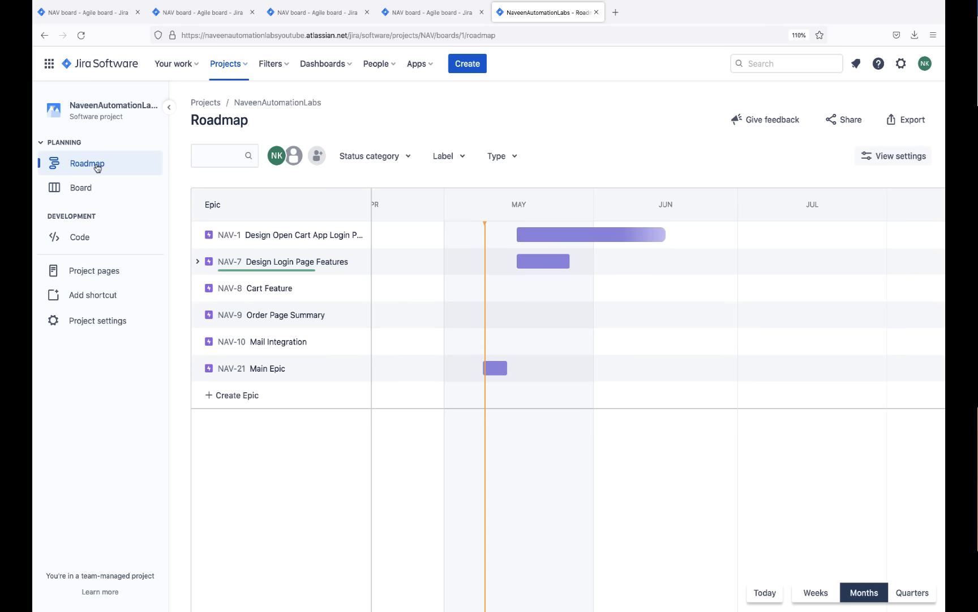
{"action": "left_click", "coordinate": [285, 267]}
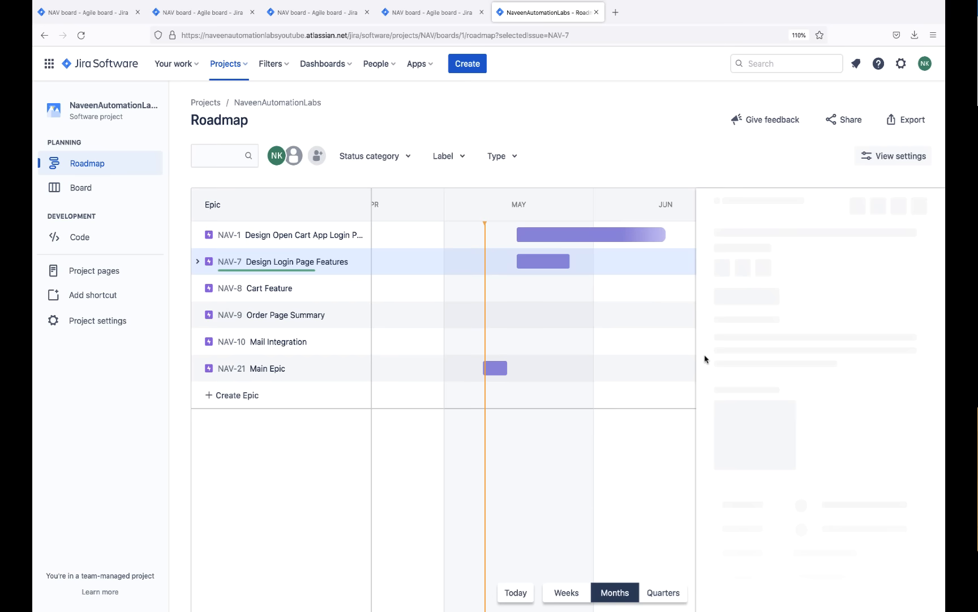
{"action": "scroll", "coordinate": [820, 404], "scroll_direction": "down", "scroll_amount": 5}
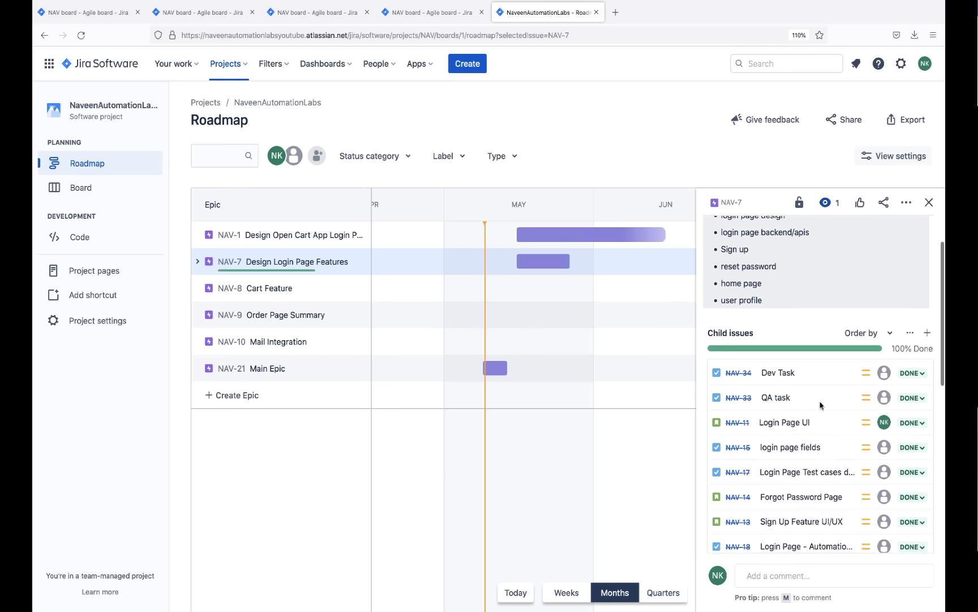
{"action": "scroll", "coordinate": [820, 405], "scroll_direction": "down", "scroll_amount": 2}
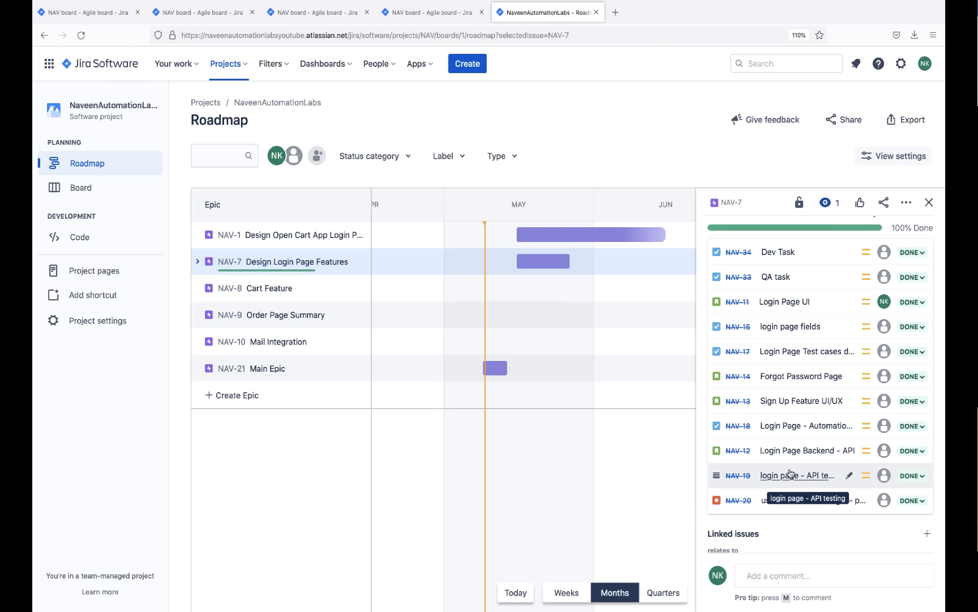
{"action": "left_click", "coordinate": [930, 202]}
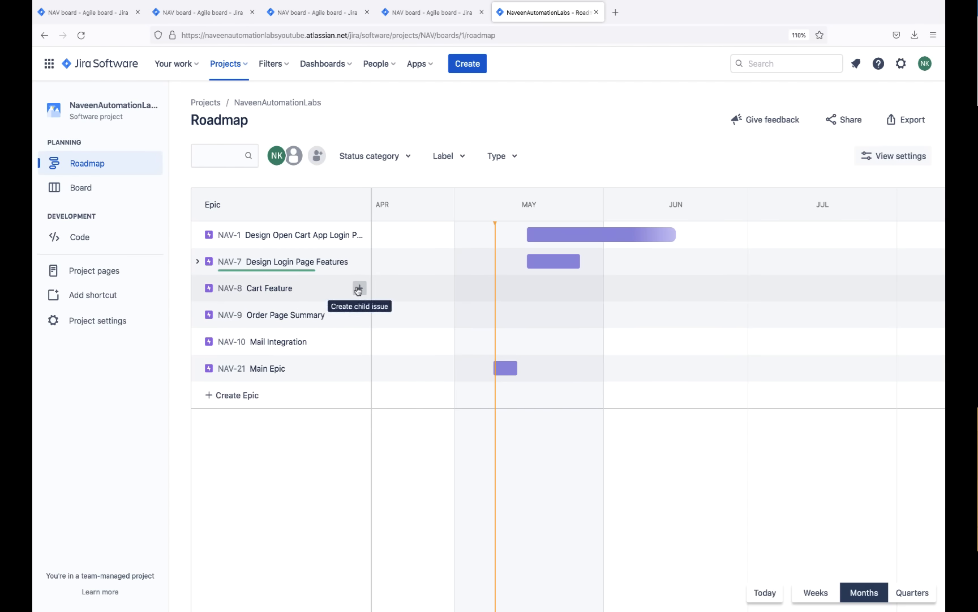
Create the child stories "add to cart button" and "cart count" under the Cart Feature epic in the roadmap.
{"action": "left_click", "coordinate": [360, 290]}
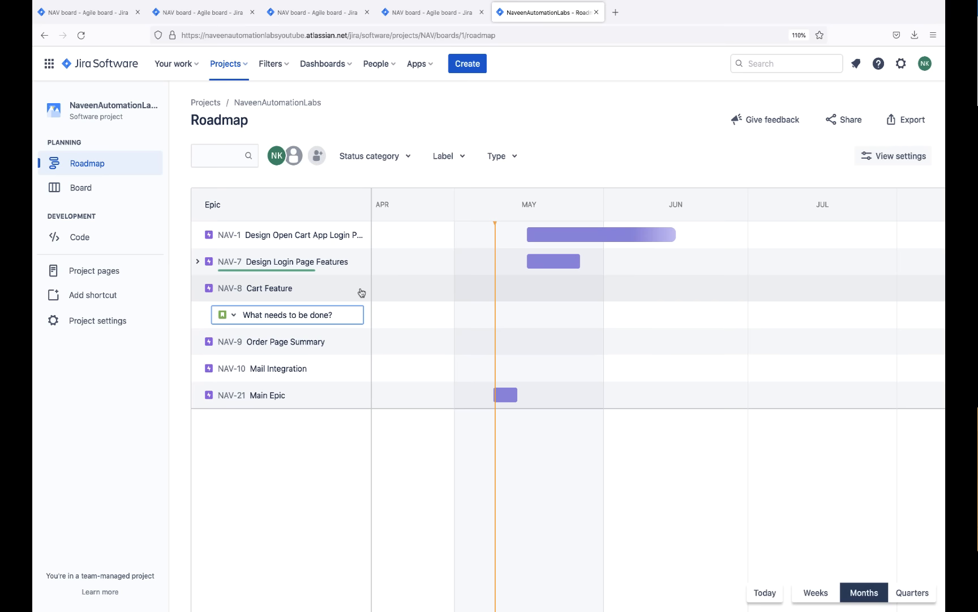
{"action": "left_click", "coordinate": [234, 316]}
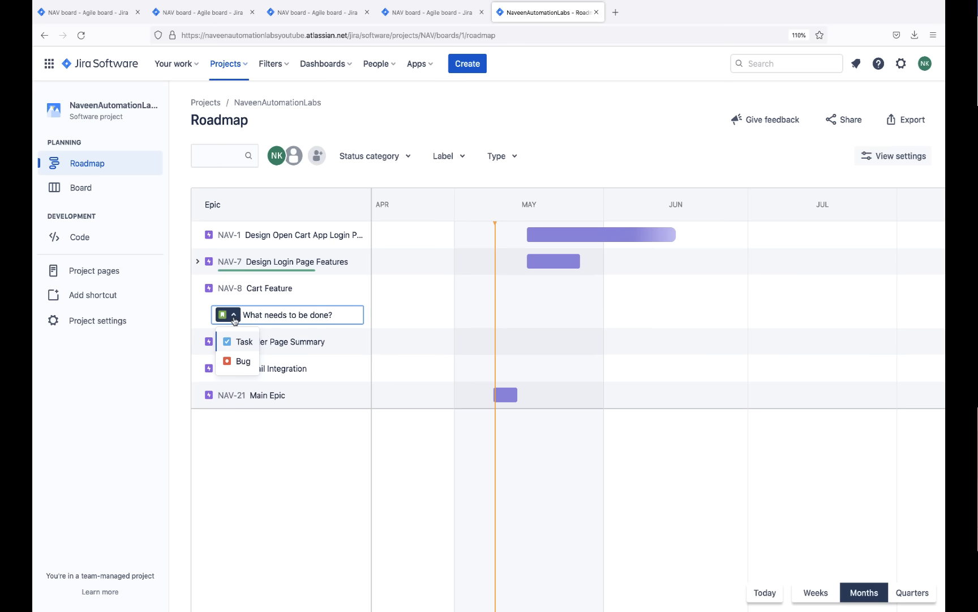
{"action": "left_click", "coordinate": [270, 311]}
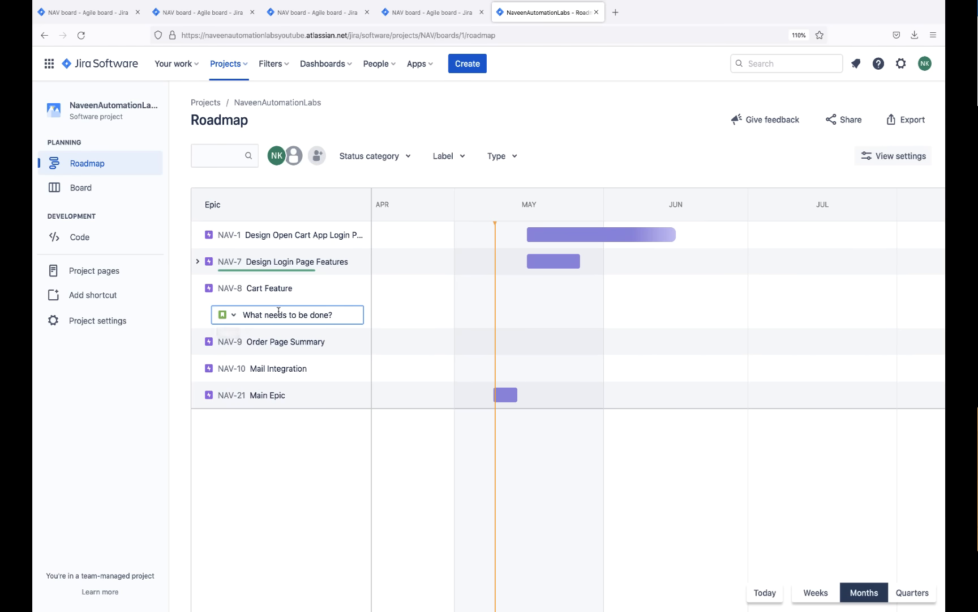
{"action": "type", "text": "add to cart button"}
{"action": "key", "text": "Return"}
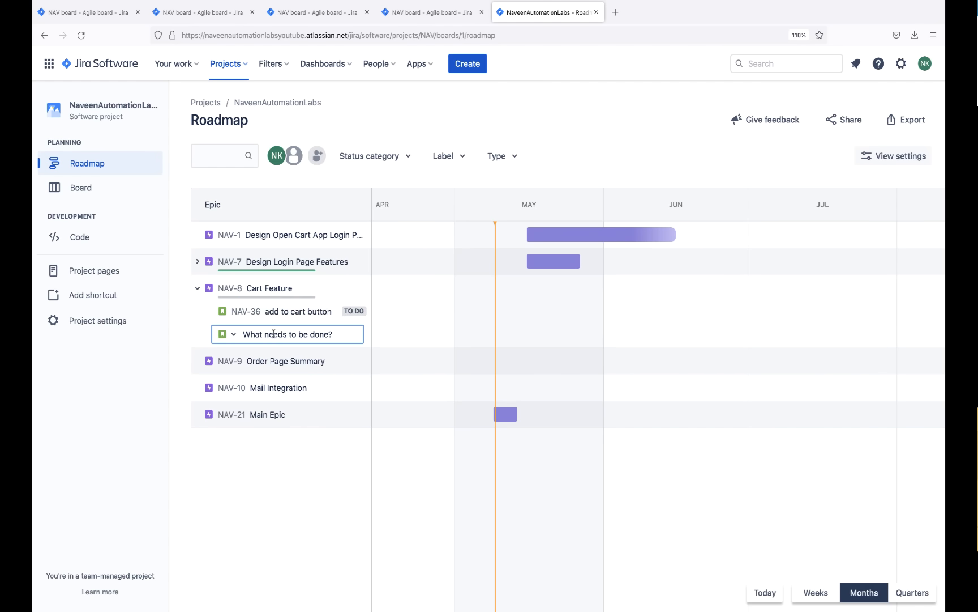
{"action": "type", "text": "cart count"}
{"action": "key", "text": "Return"}
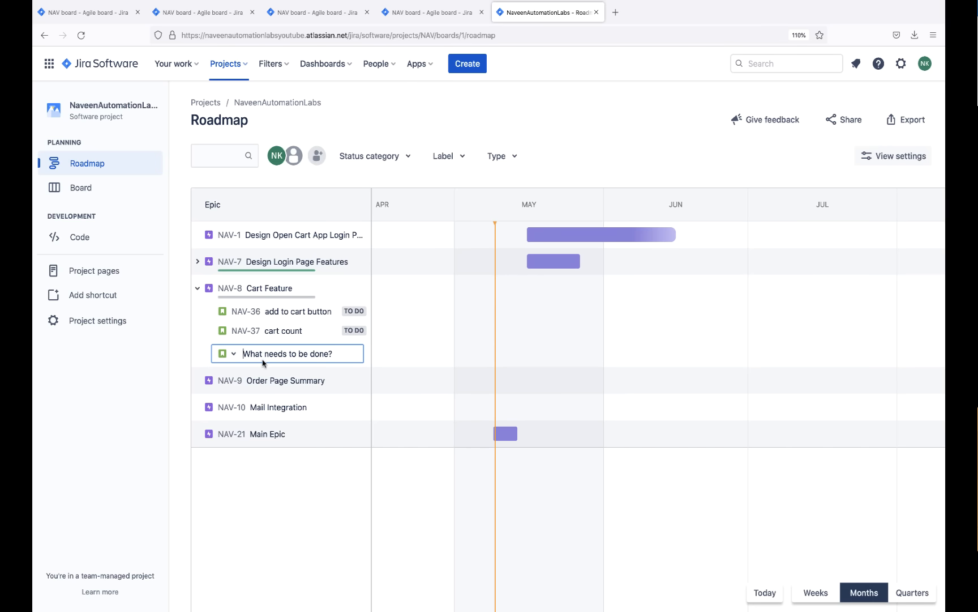
Add the stories "wishlist in cart" and "delete items from cart" under the Cart Feature epic.
{"action": "type", "text": "w"}
{"action": "key", "text": "BackSpace"}
{"action": "type", "text": "wishlist in cart"}
{"action": "key", "text": "Return"}
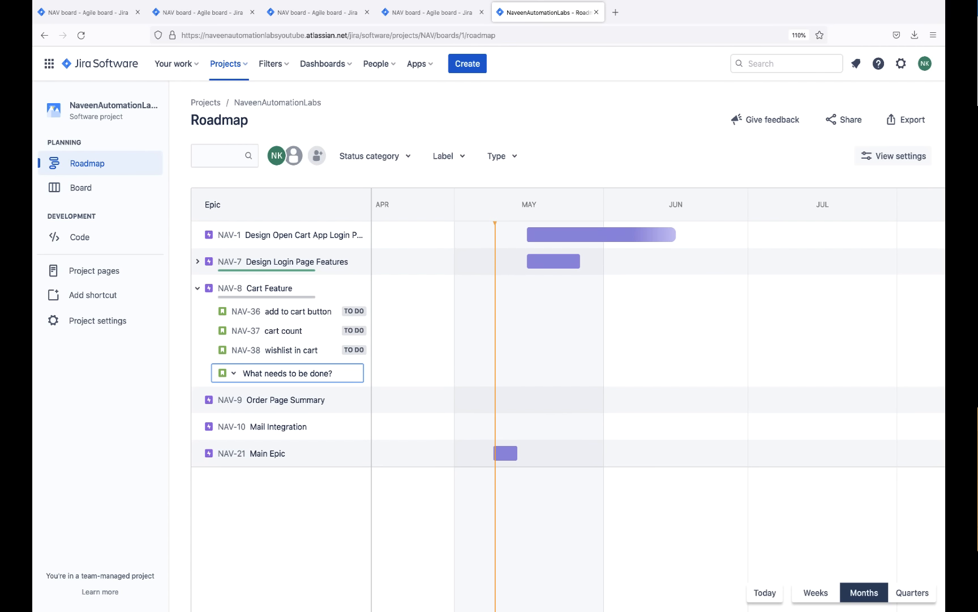
{"action": "type", "text": "delete items from cart"}
{"action": "key", "text": "Return"}
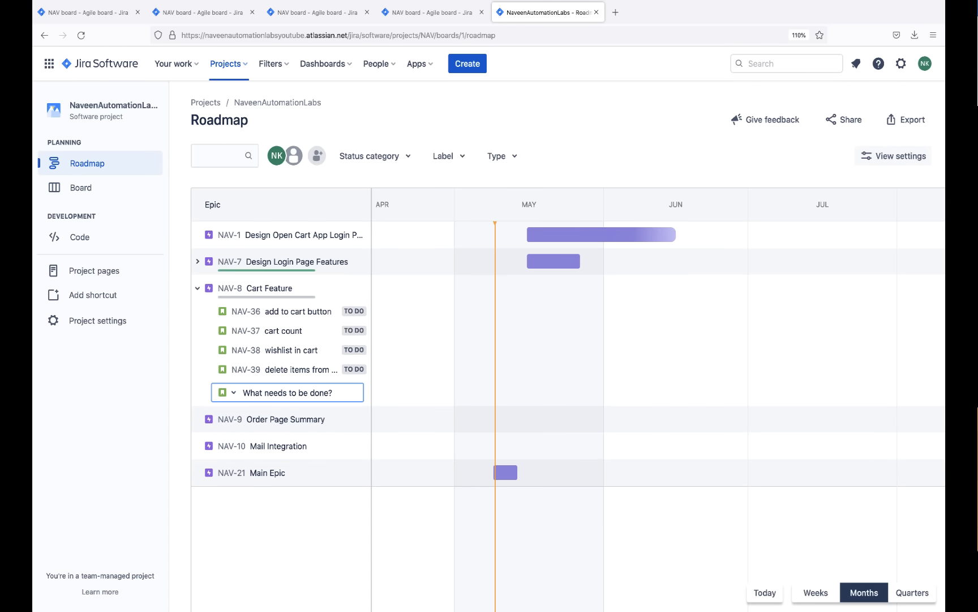
Add the stories "add items to cart" and "update cart items" under the Cart Feature epic.
{"action": "type", "text": "add i"}
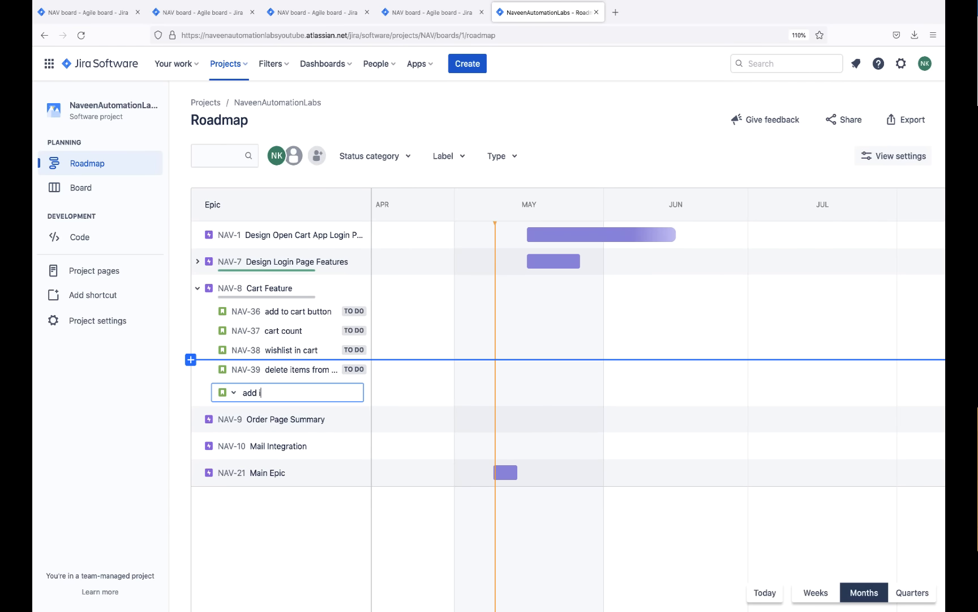
{"action": "type", "text": "tme"}
{"action": "key", "text": "Return"}
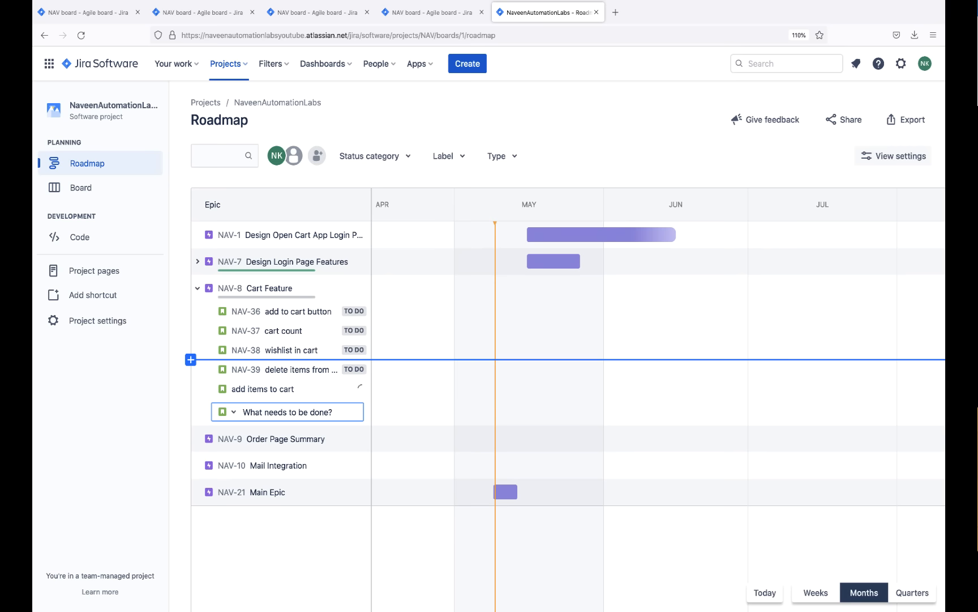
{"action": "type", "text": "update cart"}
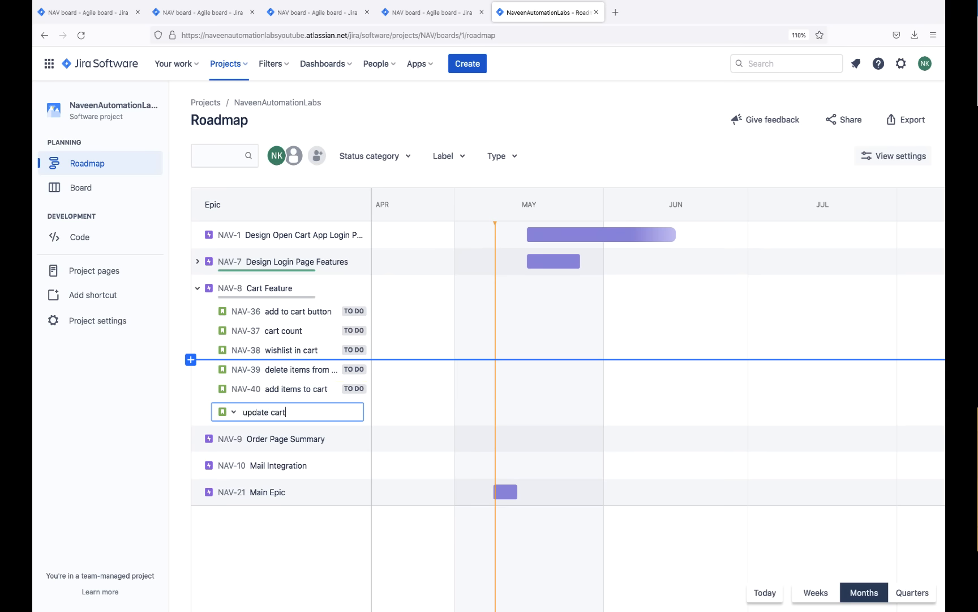
{"action": "type", "text": " items"}
{"action": "key", "text": "Return"}
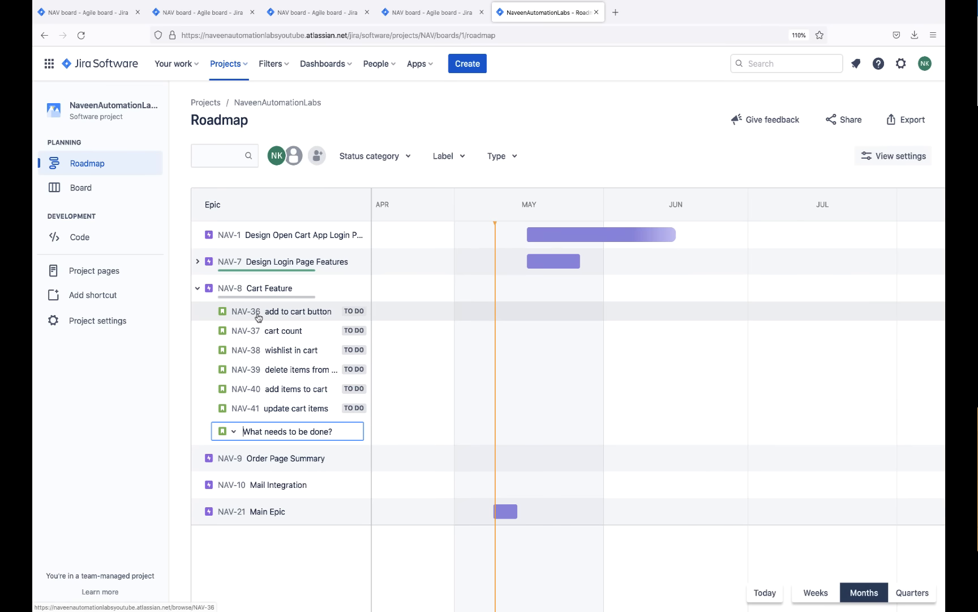
Switch the child issue type to Task and create "Cart - DEV", "Cart - QA" and "Cart - UI/UX" under the Cart Feature epic.
{"action": "left_click", "coordinate": [237, 431]}
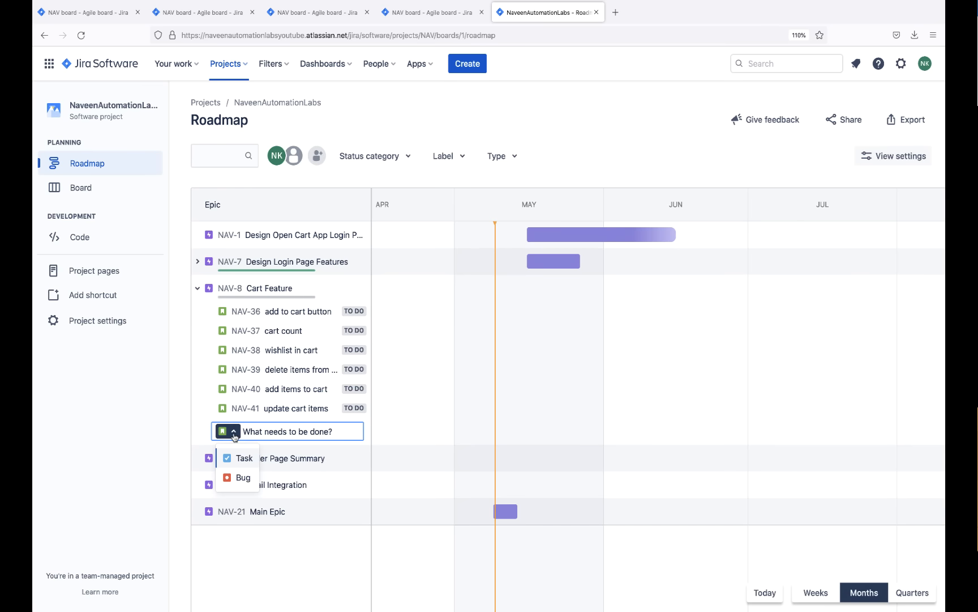
{"action": "left_click", "coordinate": [249, 461]}
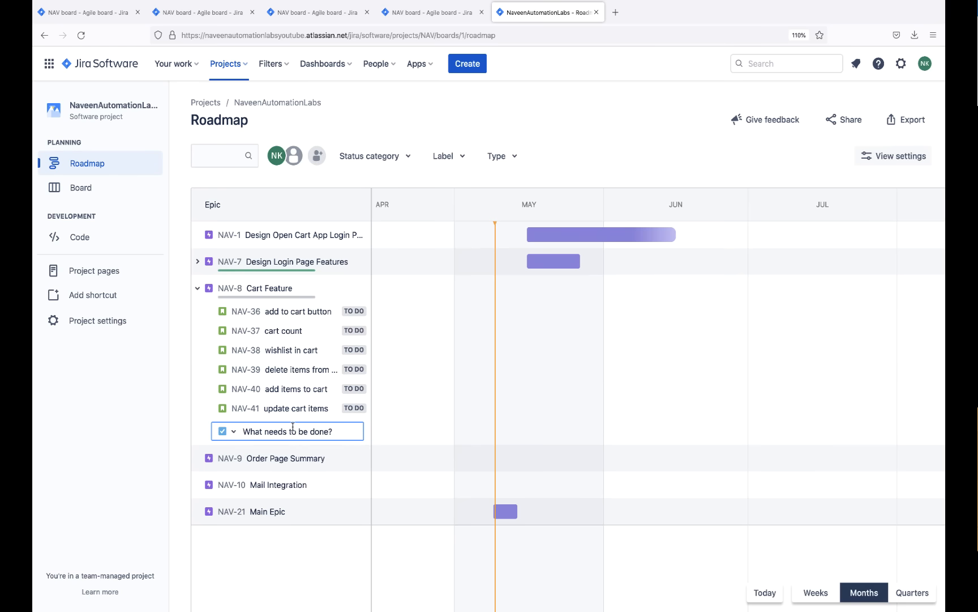
{"action": "type", "text": "Cart - DEV"}
{"action": "key", "text": "Return"}
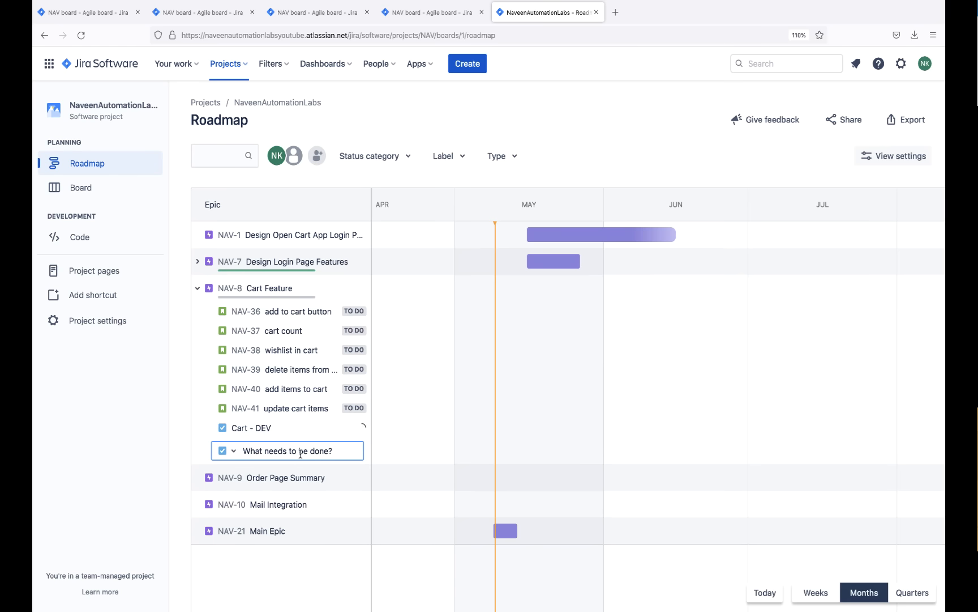
{"action": "type", "text": "C"}
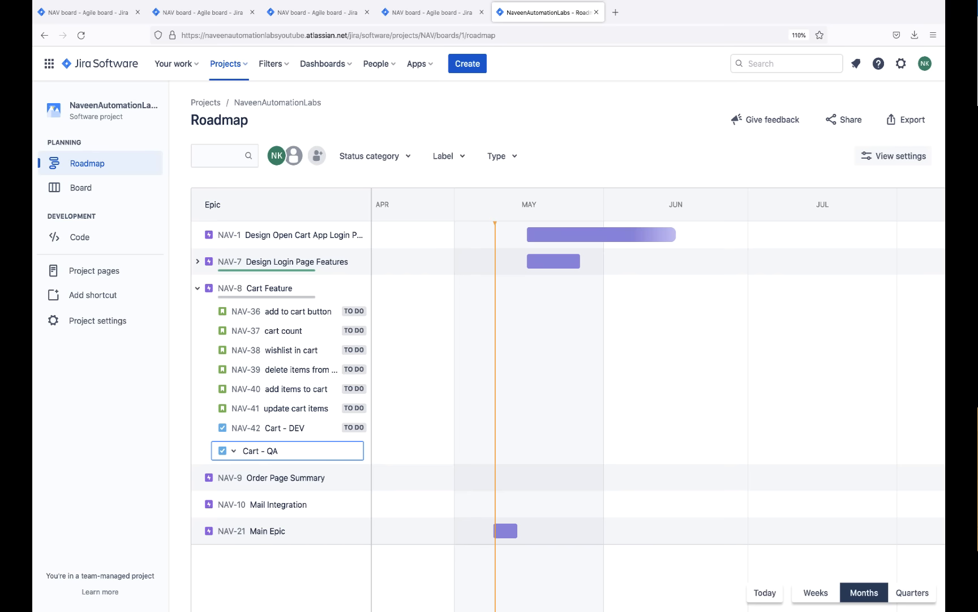
{"action": "type", "text": "art - QA"}
{"action": "key", "text": "Return"}
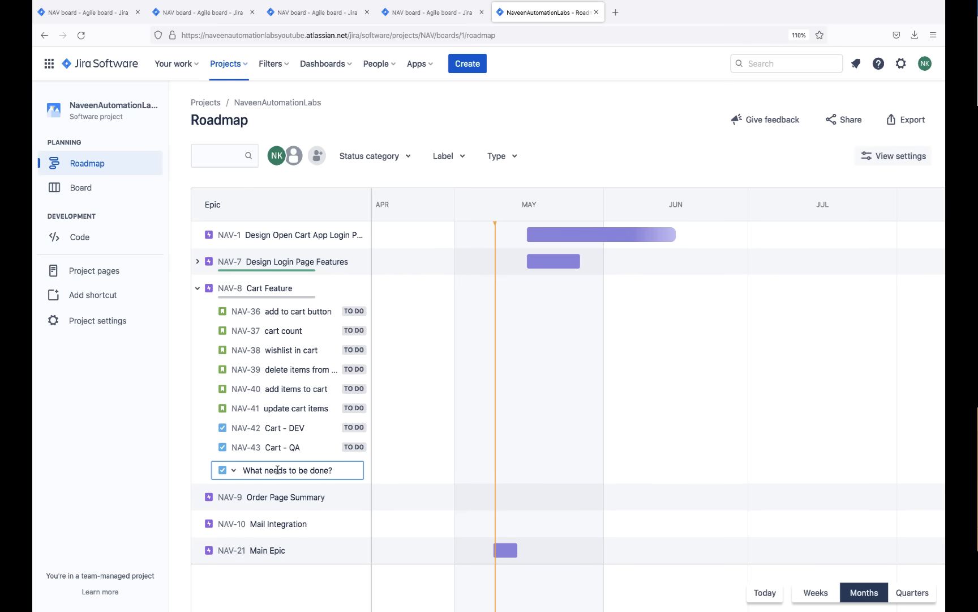
{"action": "type", "text": "Cart - UI/UX"}
{"action": "key", "text": "Return"}
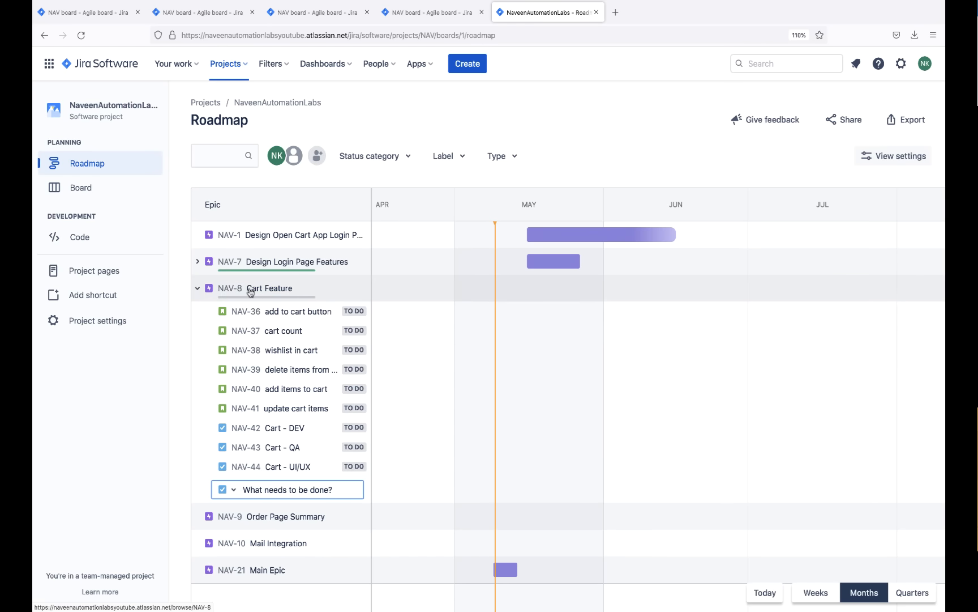
Return to the NAV board, filter it by the Cart Feature epic and look through the To Do cards.
{"action": "left_click", "coordinate": [92, 195]}
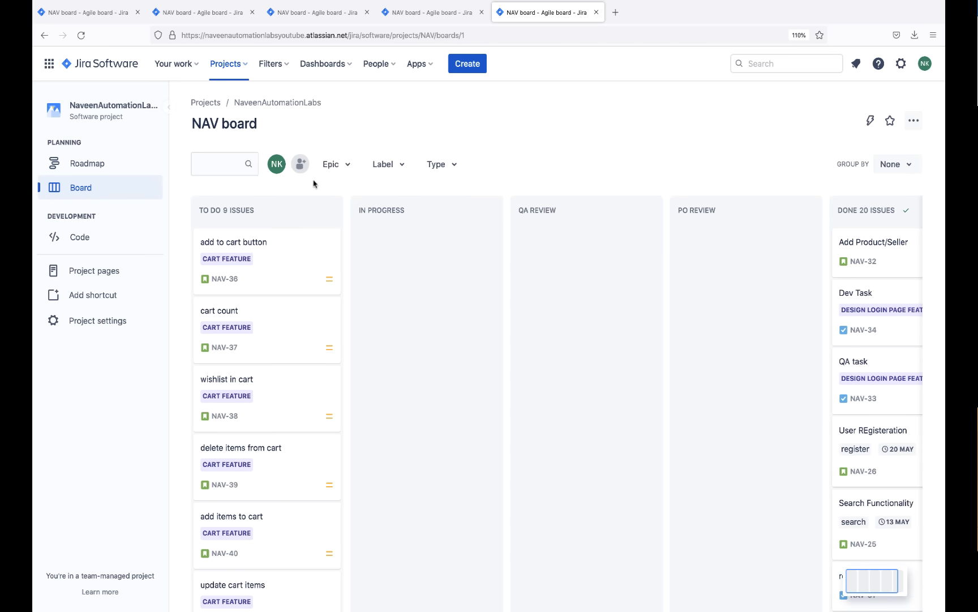
{"action": "left_click", "coordinate": [350, 171]}
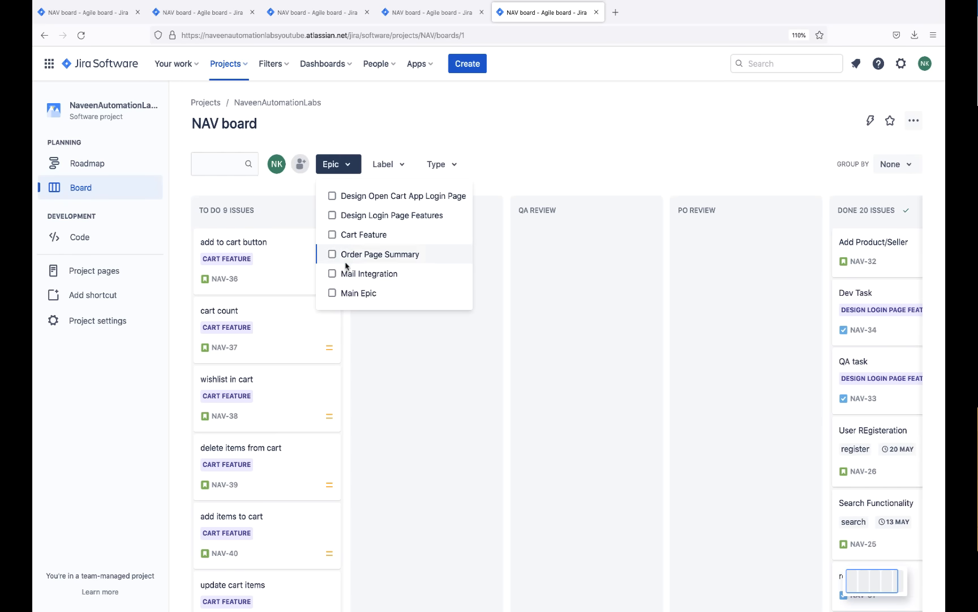
{"action": "left_click", "coordinate": [331, 235]}
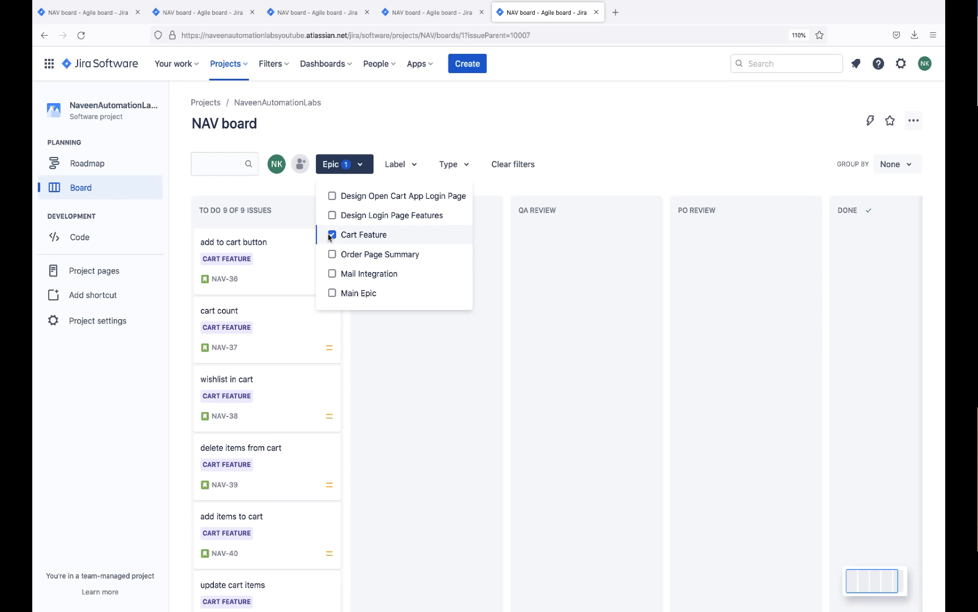
{"action": "left_click", "coordinate": [404, 136]}
{"action": "scroll", "coordinate": [279, 389], "scroll_direction": "down", "scroll_amount": 5}
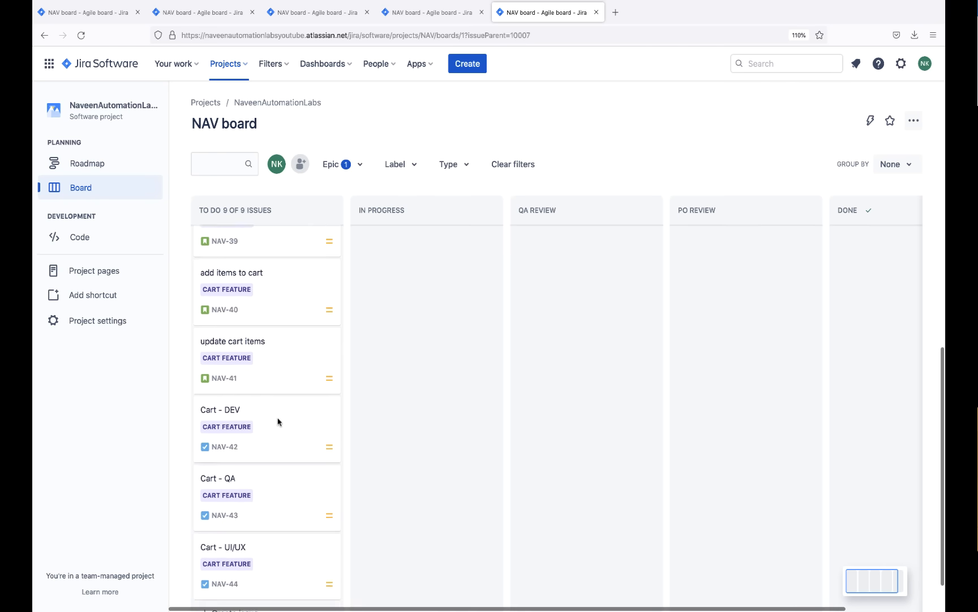
{"action": "scroll", "coordinate": [278, 422], "scroll_direction": "up", "scroll_amount": 5}
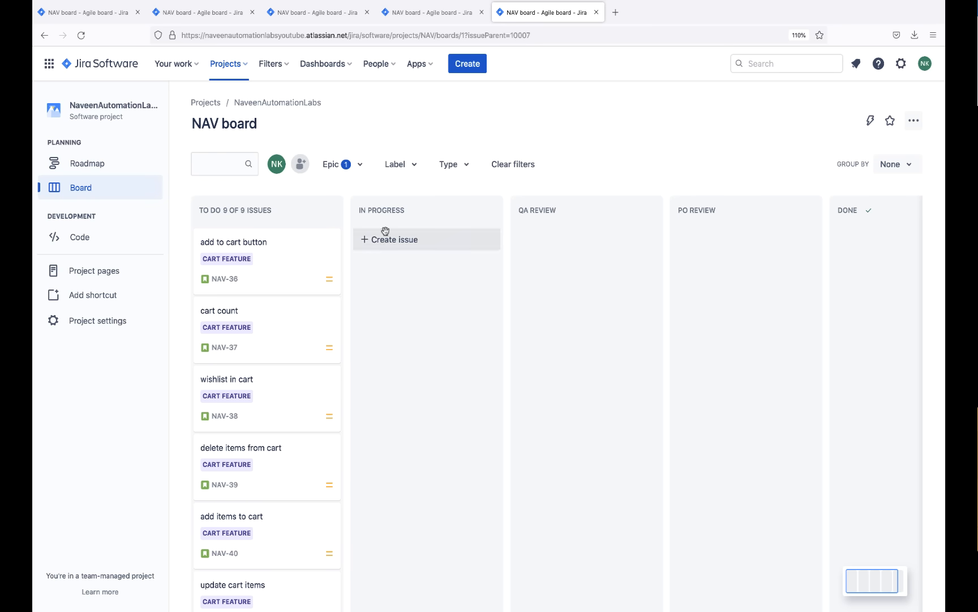
Extend the board's epic filter from Cart Feature to all six listed epics.
{"action": "left_click", "coordinate": [360, 170]}
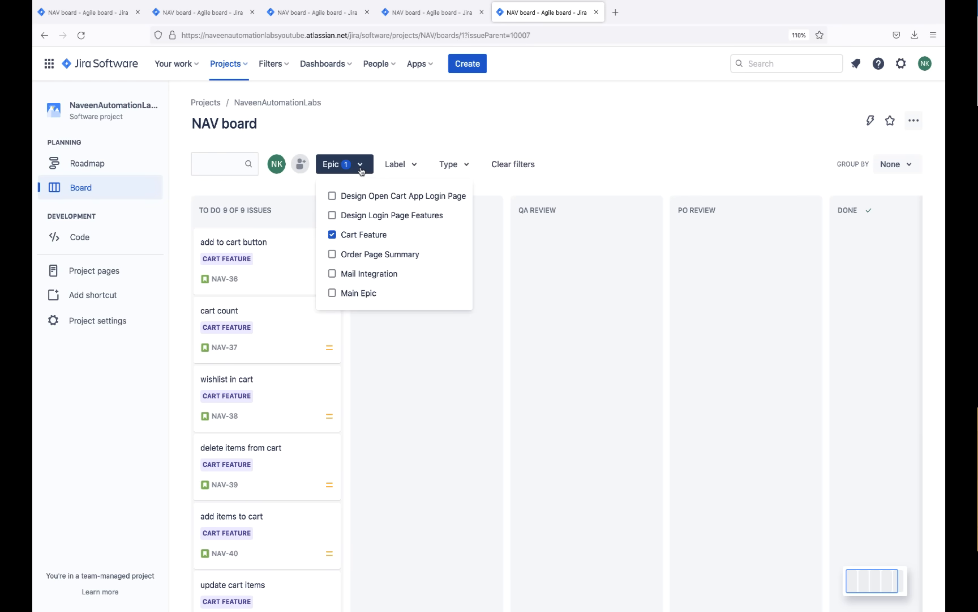
{"action": "left_click", "coordinate": [332, 196]}
{"action": "left_click", "coordinate": [333, 215]}
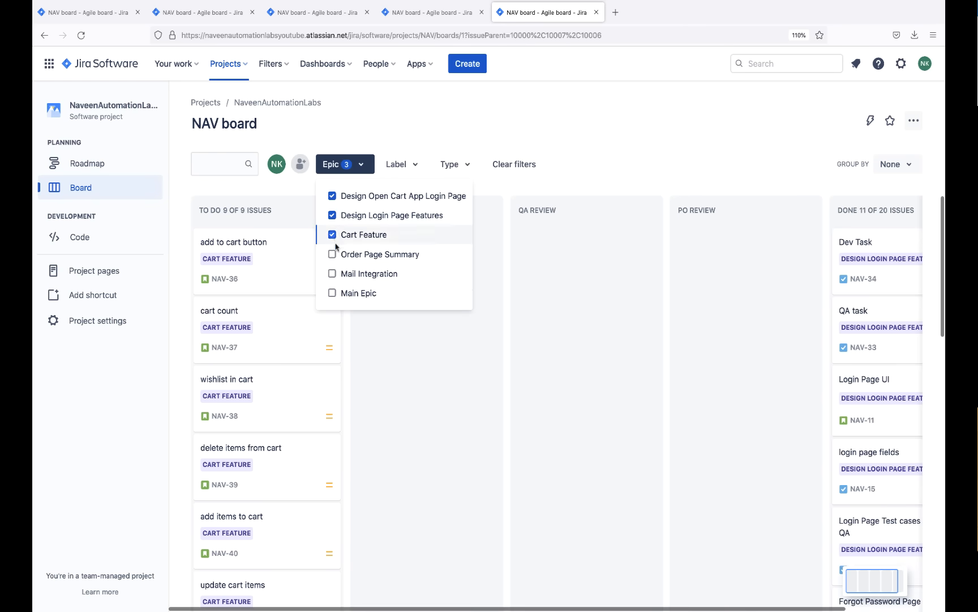
{"action": "left_click", "coordinate": [333, 254]}
{"action": "left_click", "coordinate": [333, 273]}
{"action": "left_click", "coordinate": [332, 294]}
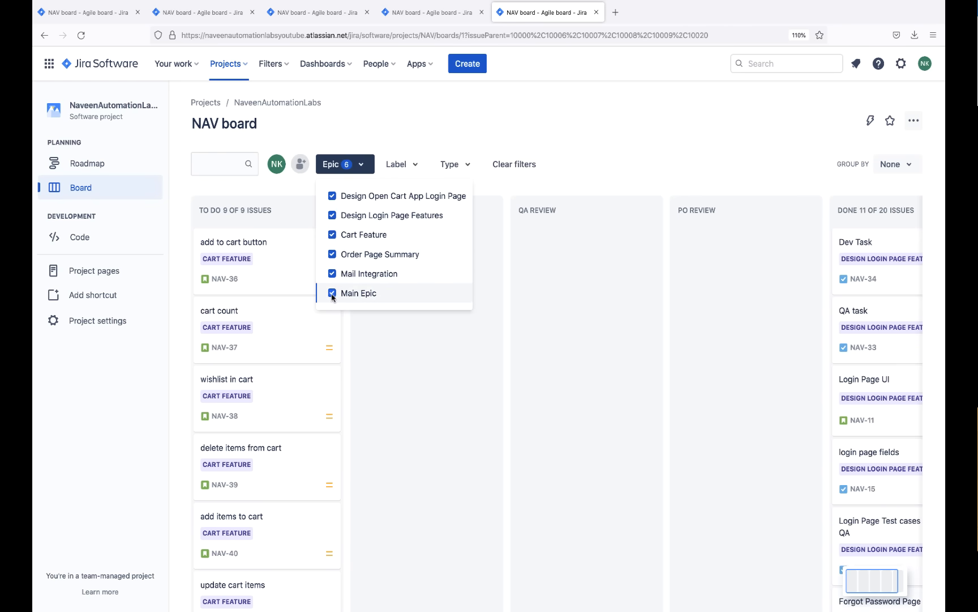
{"action": "left_click", "coordinate": [426, 150]}
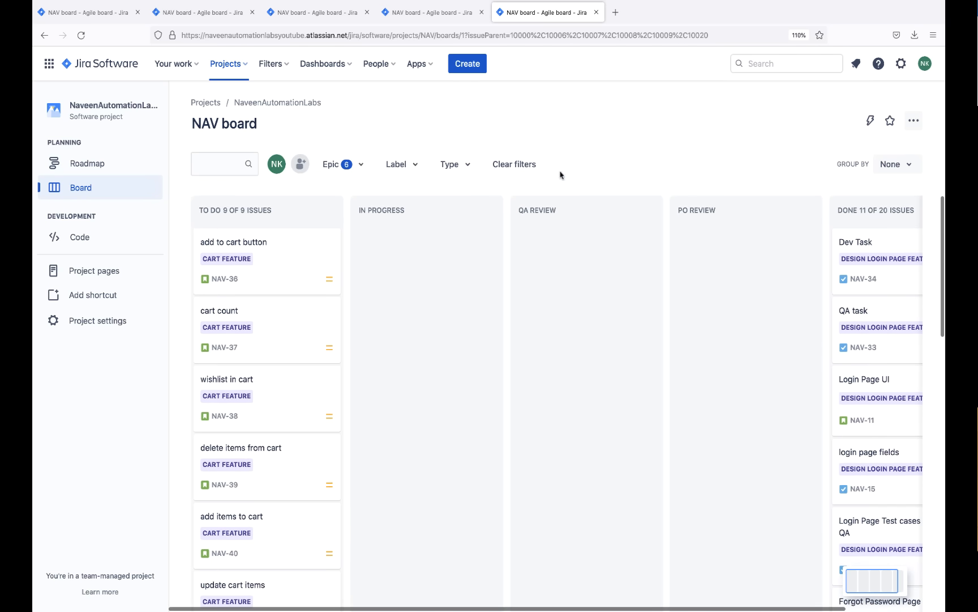
Look through the Done column, collapse the project sidebar to fit all board columns, and review the epic filter selections.
{"action": "scroll", "coordinate": [417, 413], "scroll_direction": "right", "scroll_amount": 3}
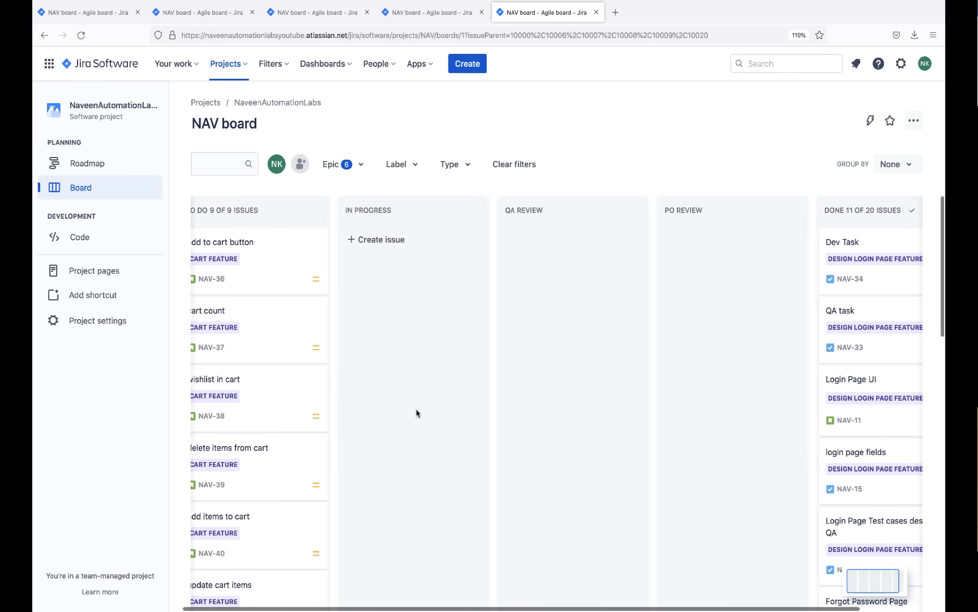
{"action": "scroll", "coordinate": [417, 412], "scroll_direction": "right", "scroll_amount": 2}
{"action": "scroll", "coordinate": [795, 345], "scroll_direction": "down", "scroll_amount": 5}
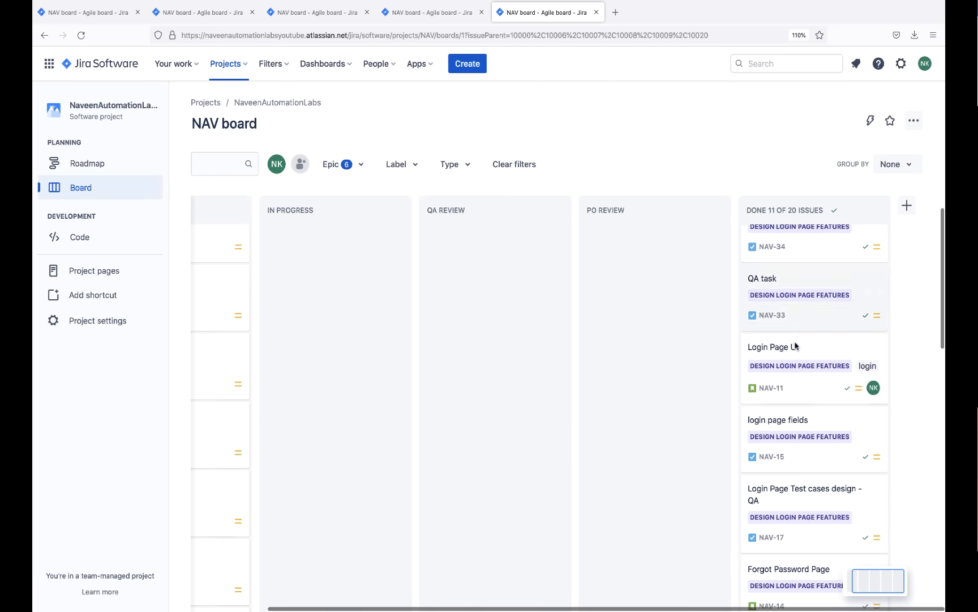
{"action": "scroll", "coordinate": [795, 345], "scroll_direction": "up", "scroll_amount": 5}
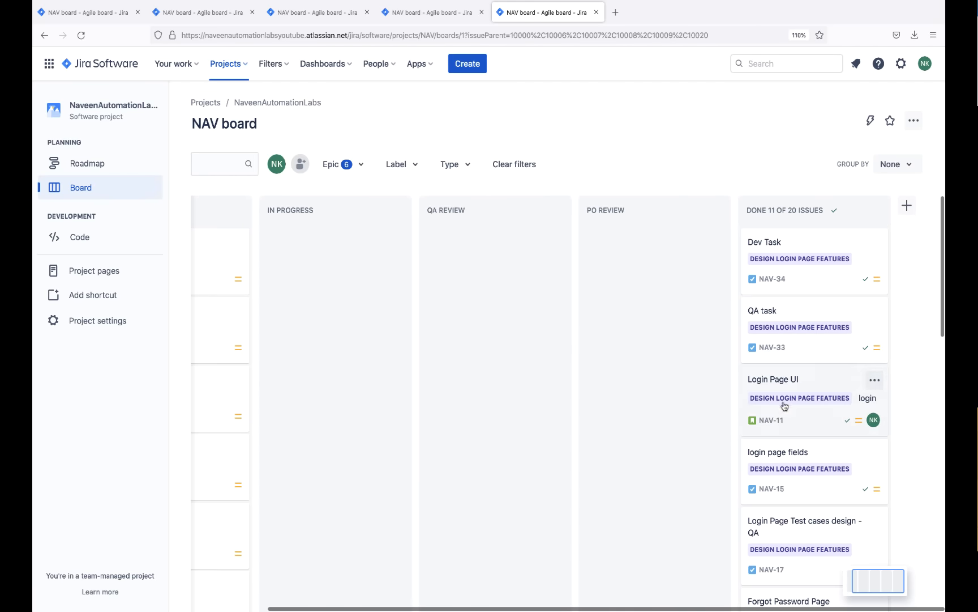
{"action": "scroll", "coordinate": [609, 367], "scroll_direction": "left", "scroll_amount": 5}
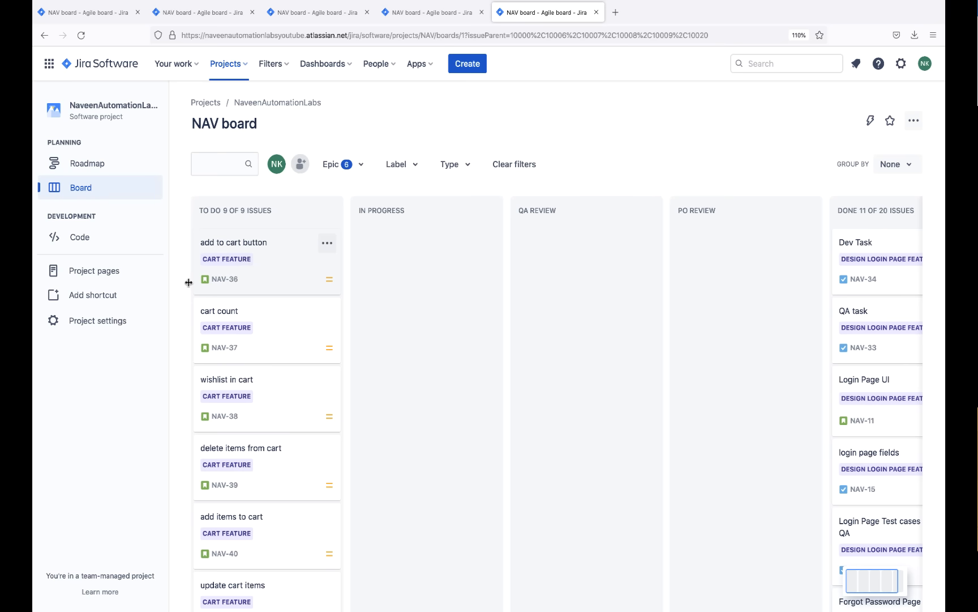
{"action": "left_click_drag", "start_coordinate": [168, 290], "coordinate": [44, 301]}
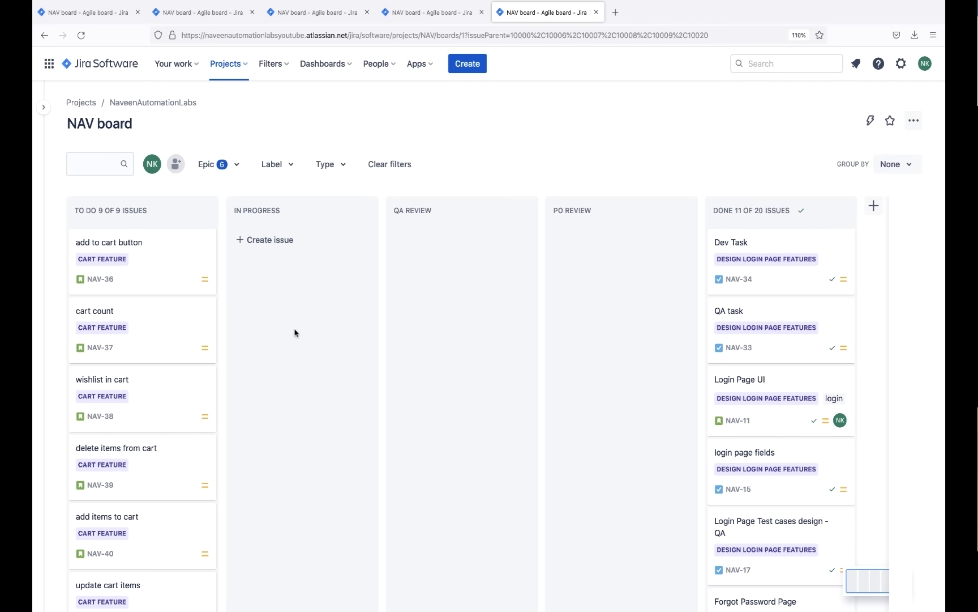
{"action": "left_click", "coordinate": [237, 171]}
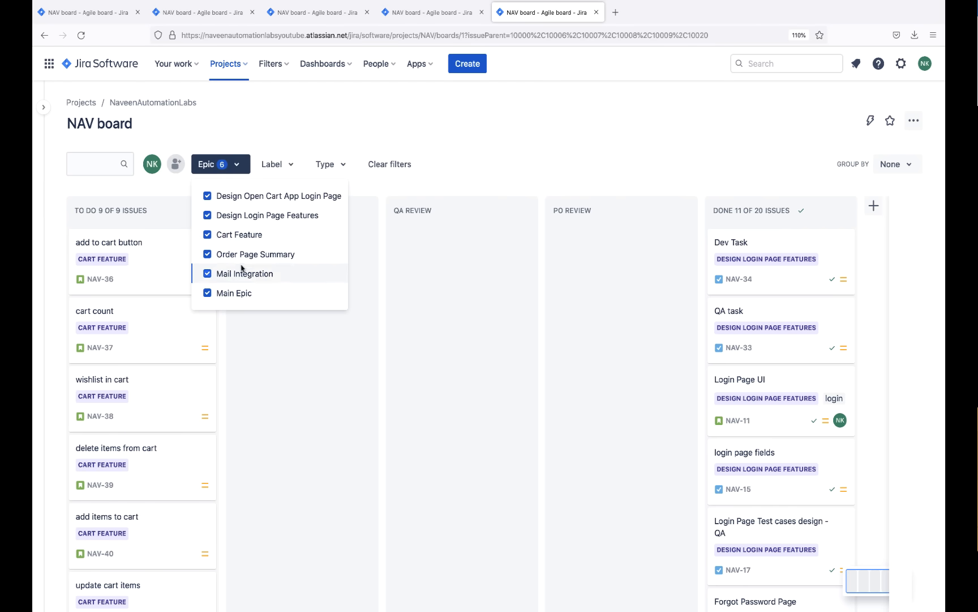
{"action": "left_click", "coordinate": [256, 429]}
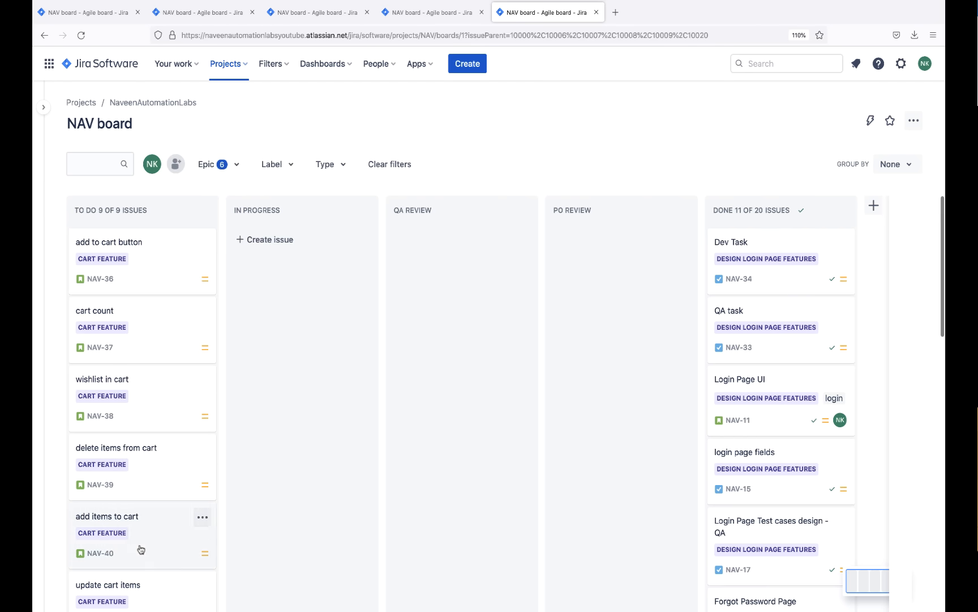
Move "add to cart button", "cart count", "wishlist in cart", "delete items from cart" and the Cart DEV, QA and UI/UX tasks to In Progress.
{"action": "mouse_move", "coordinate": [175, 435]}
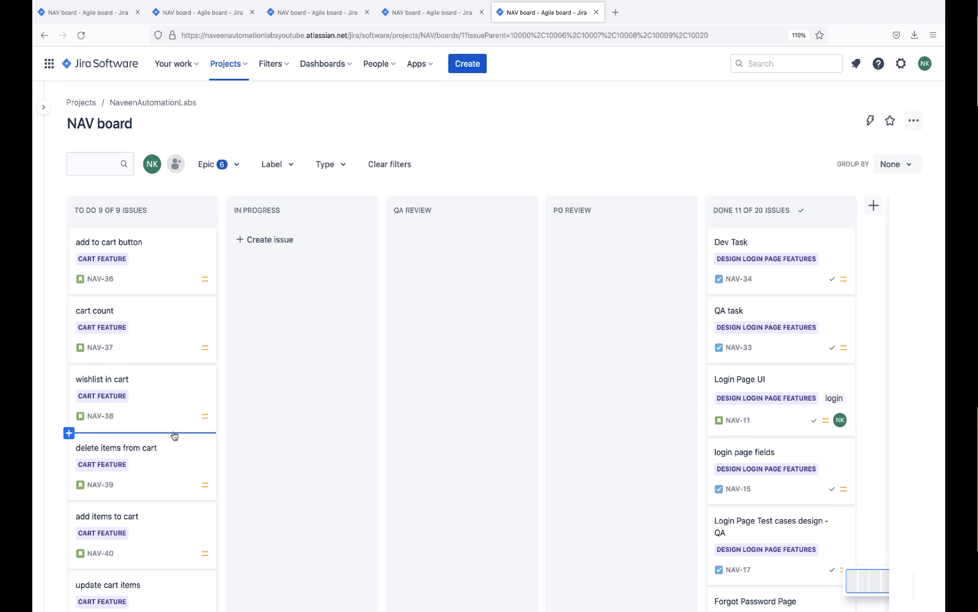
{"action": "left_click_drag", "start_coordinate": [139, 243], "coordinate": [297, 249]}
{"action": "left_click_drag", "start_coordinate": [139, 248], "coordinate": [236, 313]}
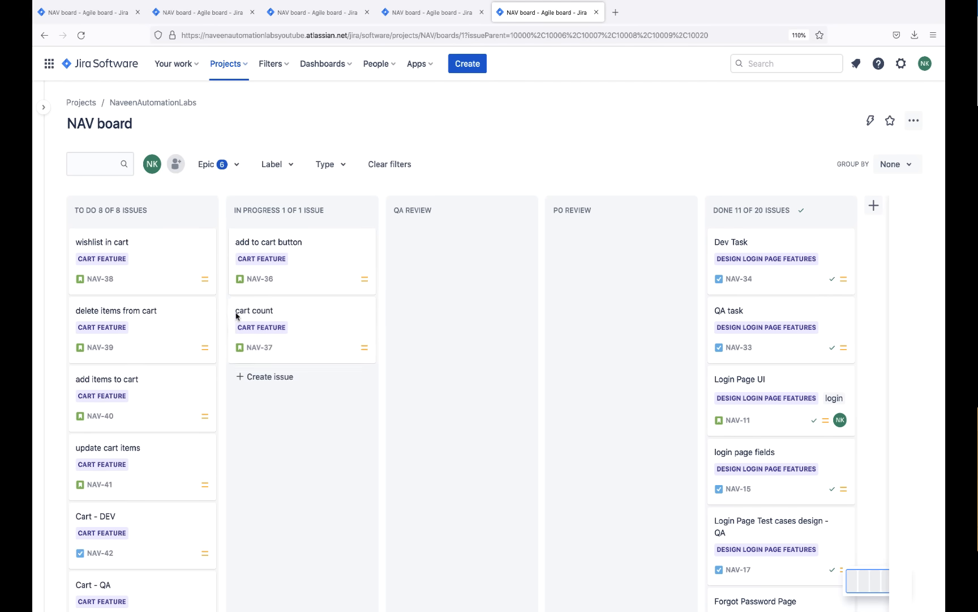
{"action": "left_click_drag", "start_coordinate": [153, 252], "coordinate": [295, 403]}
{"action": "left_click_drag", "start_coordinate": [163, 287], "coordinate": [286, 481]}
{"action": "left_click_drag", "start_coordinate": [149, 415], "coordinate": [308, 467]}
{"action": "left_click_drag", "start_coordinate": [144, 331], "coordinate": [295, 485]}
{"action": "left_click_drag", "start_coordinate": [120, 291], "coordinate": [292, 500]}
{"action": "scroll", "coordinate": [473, 401], "scroll_direction": "up", "scroll_amount": 3}
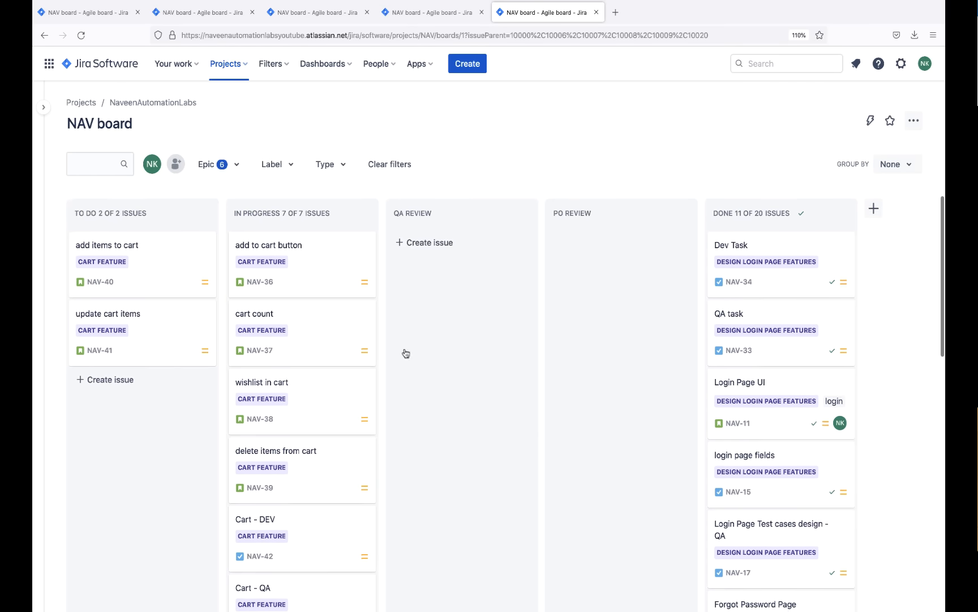
Move the "add to cart button" story from In Progress to QA Review and view its available card actions.
{"action": "left_click_drag", "start_coordinate": [311, 245], "coordinate": [464, 246]}
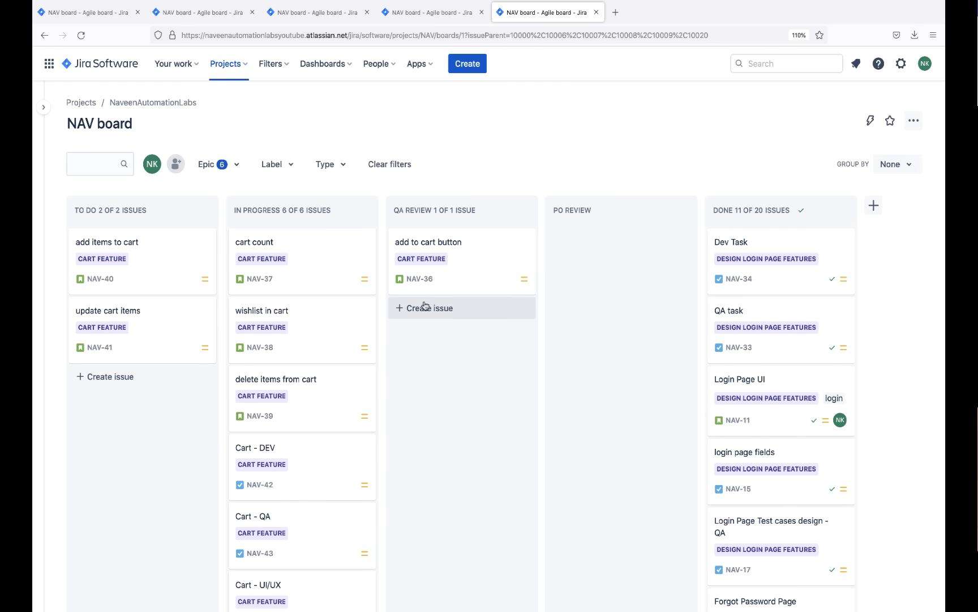
{"action": "left_click", "coordinate": [522, 242]}
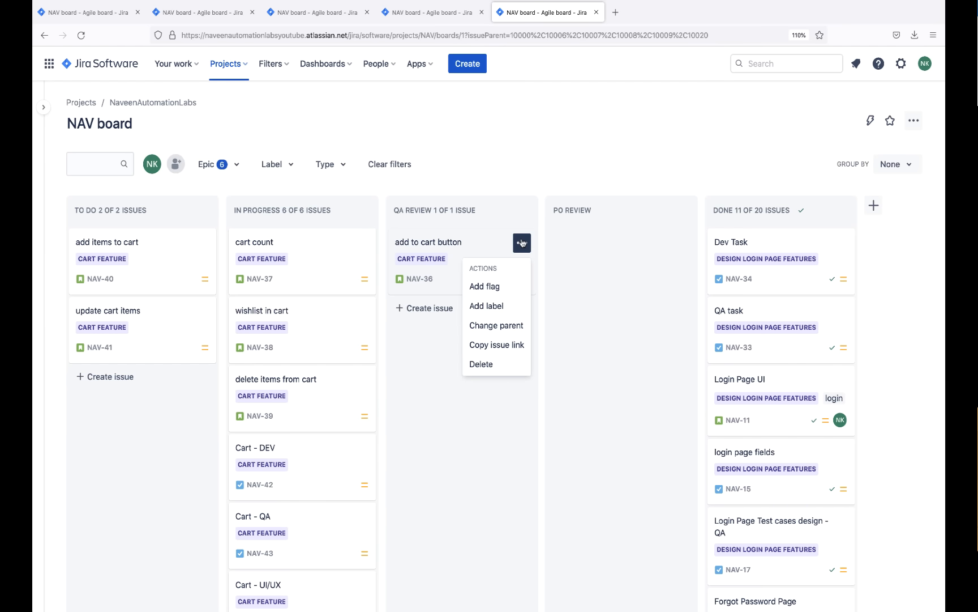
{"action": "left_click", "coordinate": [420, 389]}
Create a task named "test case design" in the QA Review column.
{"action": "left_click", "coordinate": [424, 310]}
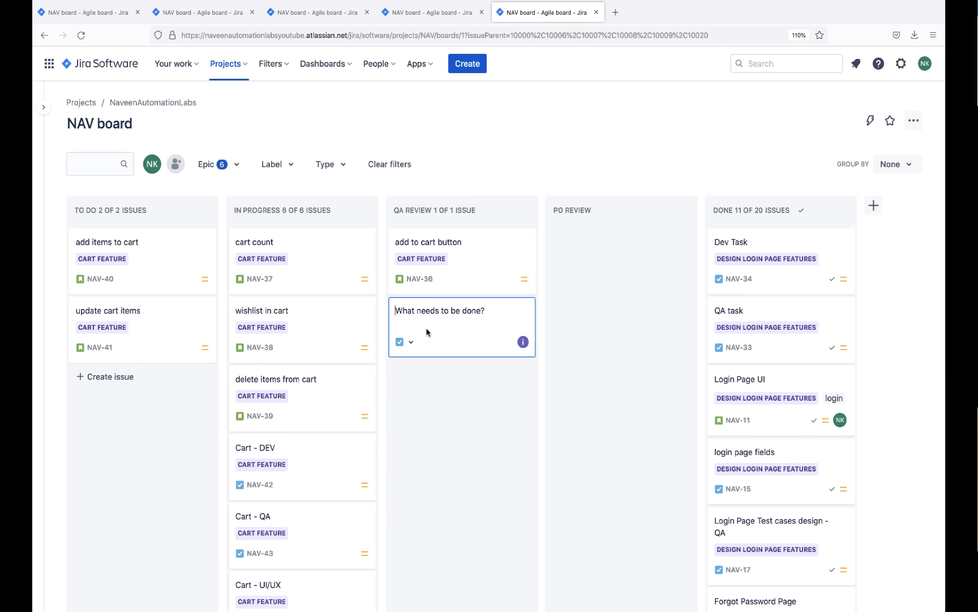
{"action": "type", "text": "test cas"}
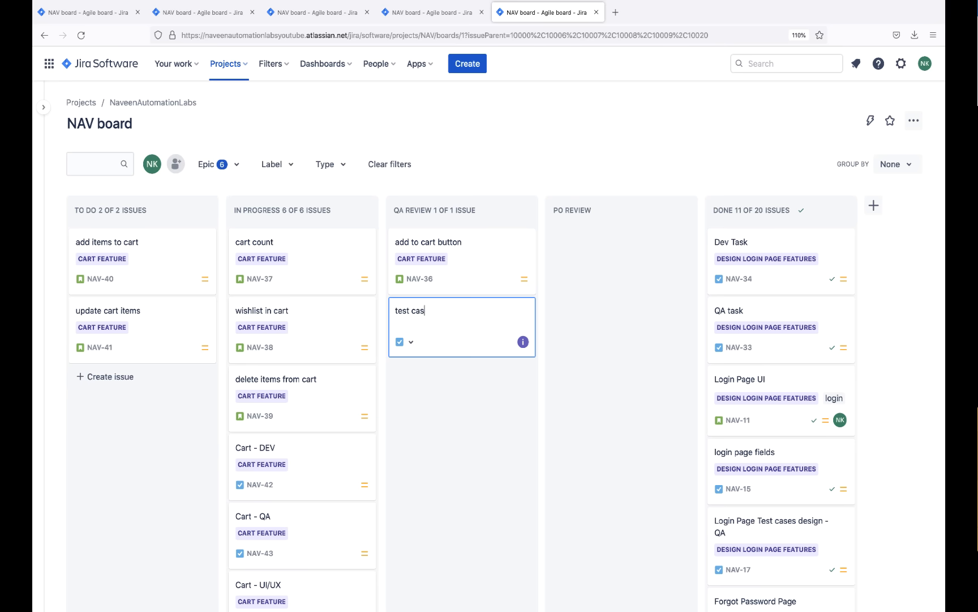
{"action": "type", "text": "e design"}
{"action": "key", "text": "Return"}
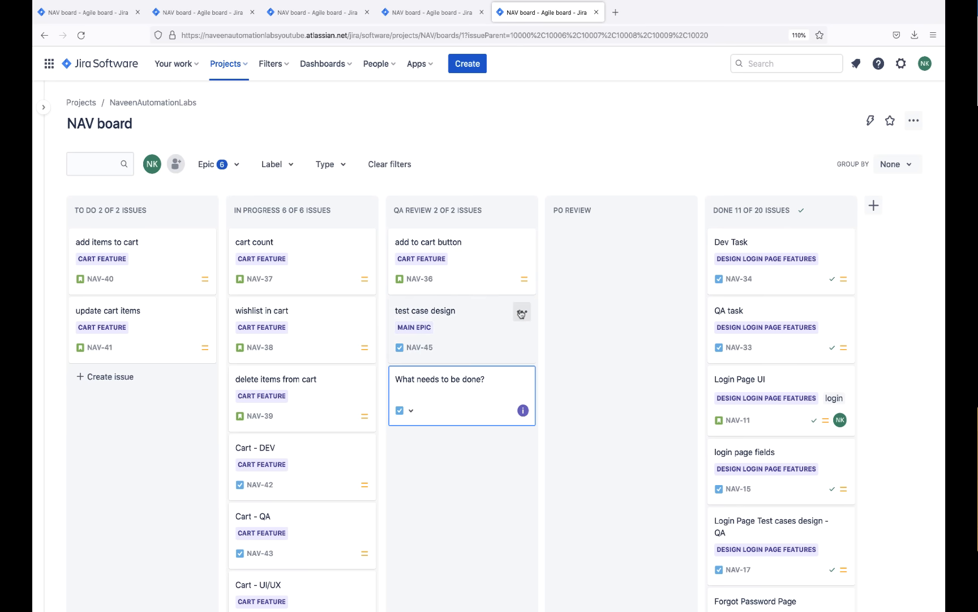
Delete the "test case design" task from the QA Review column.
{"action": "left_click", "coordinate": [522, 312]}
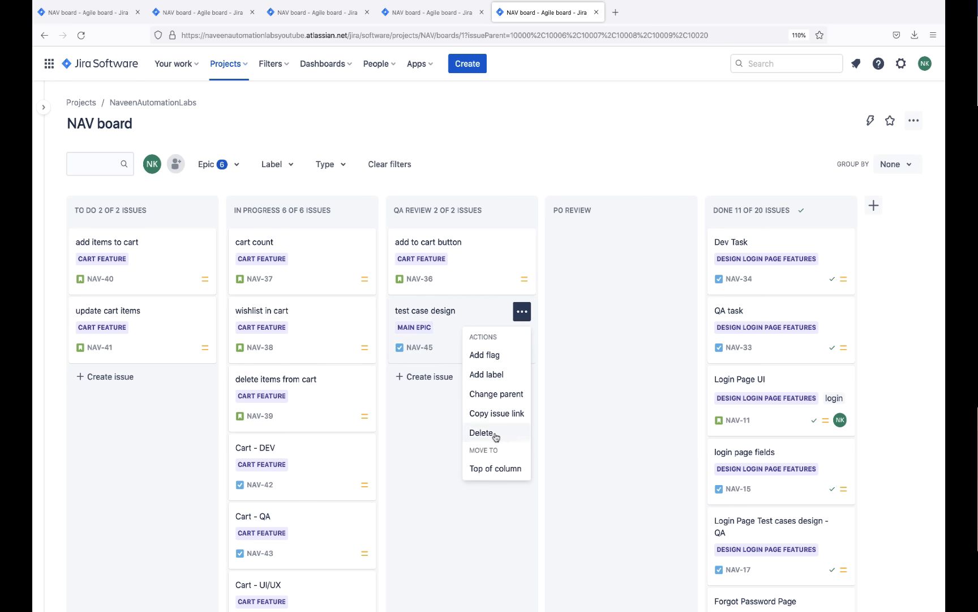
{"action": "key", "text": "Escape"}
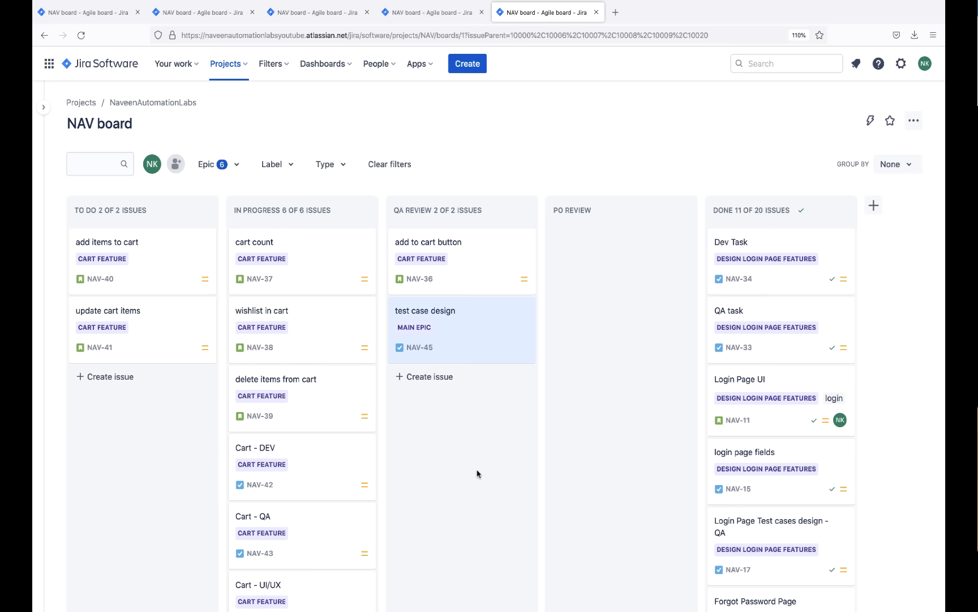
{"action": "left_click", "coordinate": [521, 311]}
{"action": "left_click", "coordinate": [482, 433]}
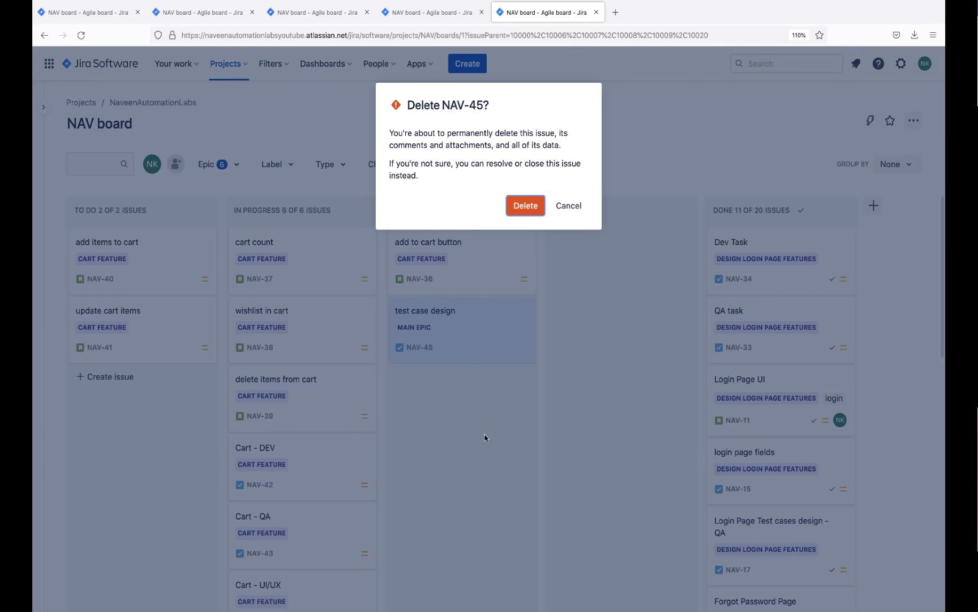
{"action": "left_click", "coordinate": [525, 202]}
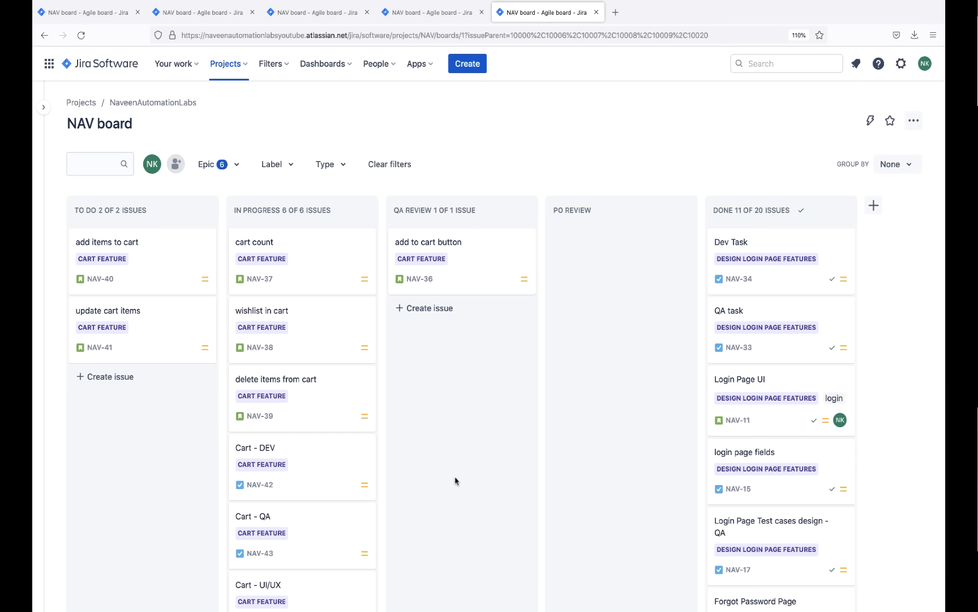
Open the roadmap and compare its weeks, months and quarters timeline scales, ending on weeks.
{"action": "scroll", "coordinate": [455, 480], "scroll_direction": "down", "scroll_amount": 3}
{"action": "scroll", "coordinate": [456, 480], "scroll_direction": "up", "scroll_amount": 3}
{"action": "mouse_move", "coordinate": [45, 112]}
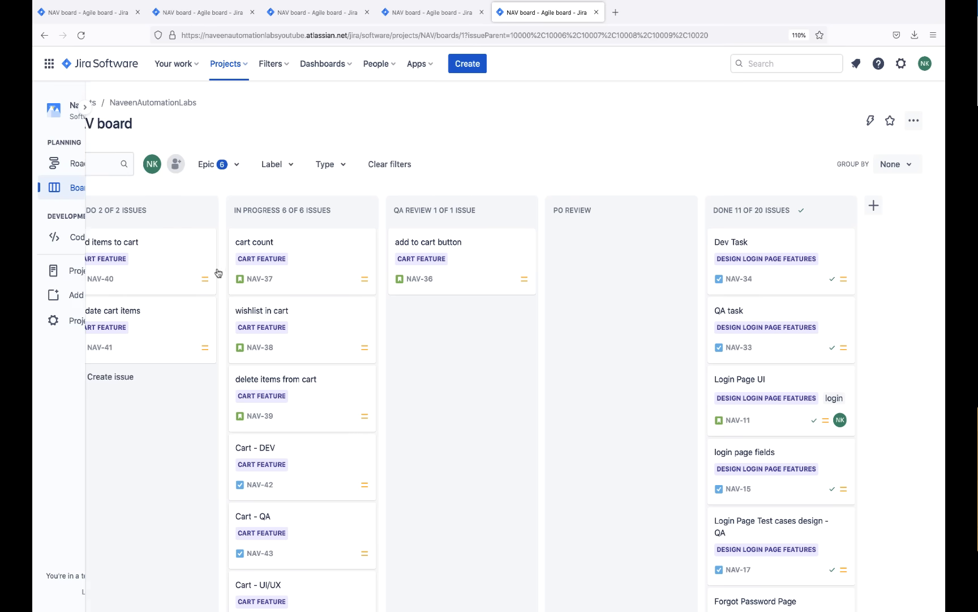
{"action": "left_click", "coordinate": [82, 163]}
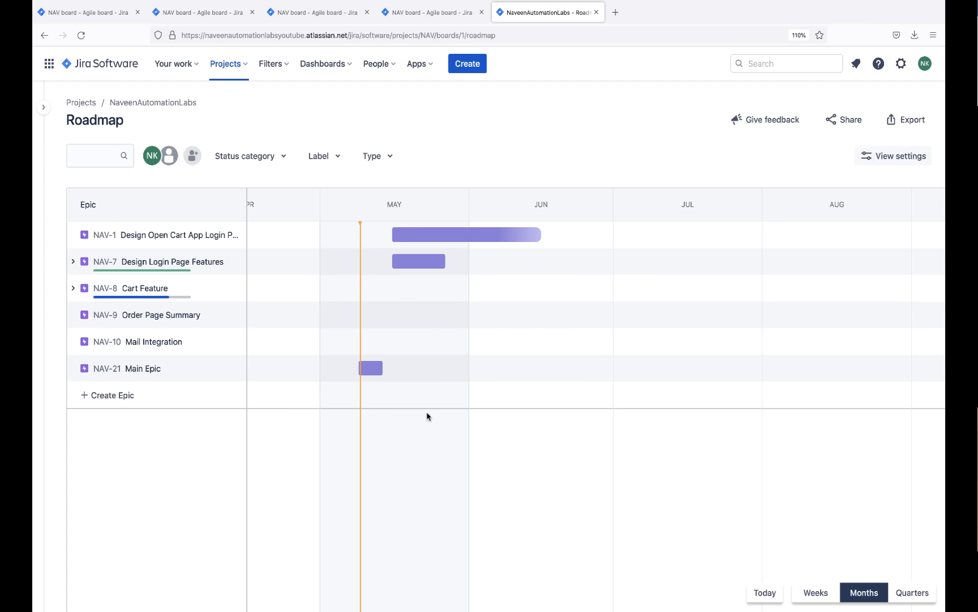
{"action": "left_click", "coordinate": [814, 595]}
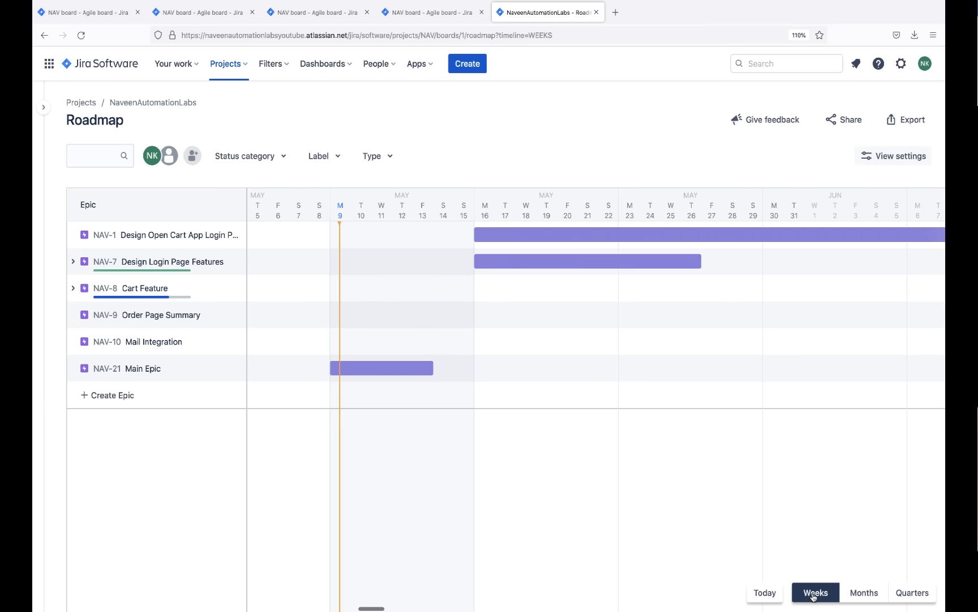
{"action": "left_click", "coordinate": [863, 593]}
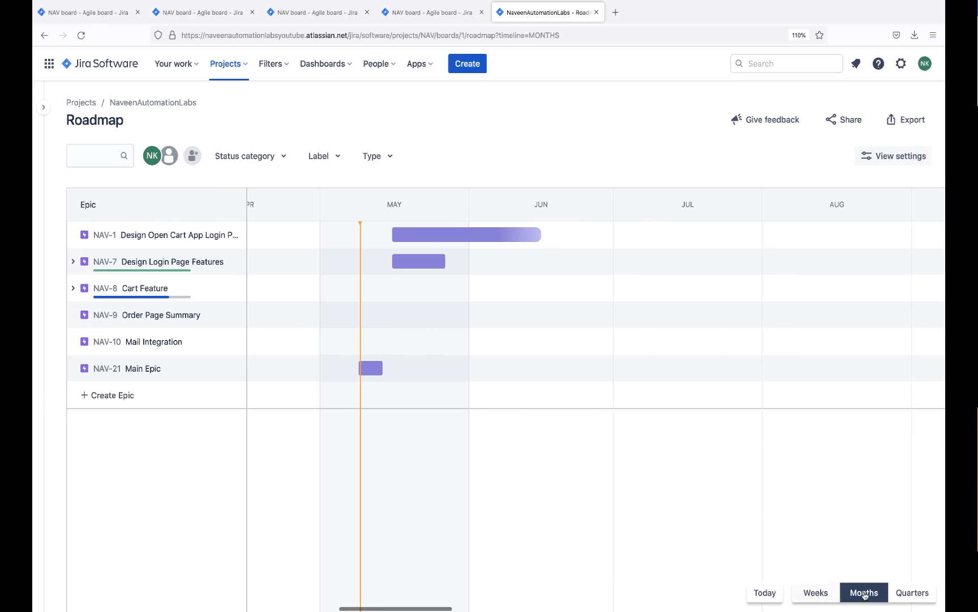
{"action": "left_click", "coordinate": [913, 593]}
{"action": "left_click", "coordinate": [825, 598]}
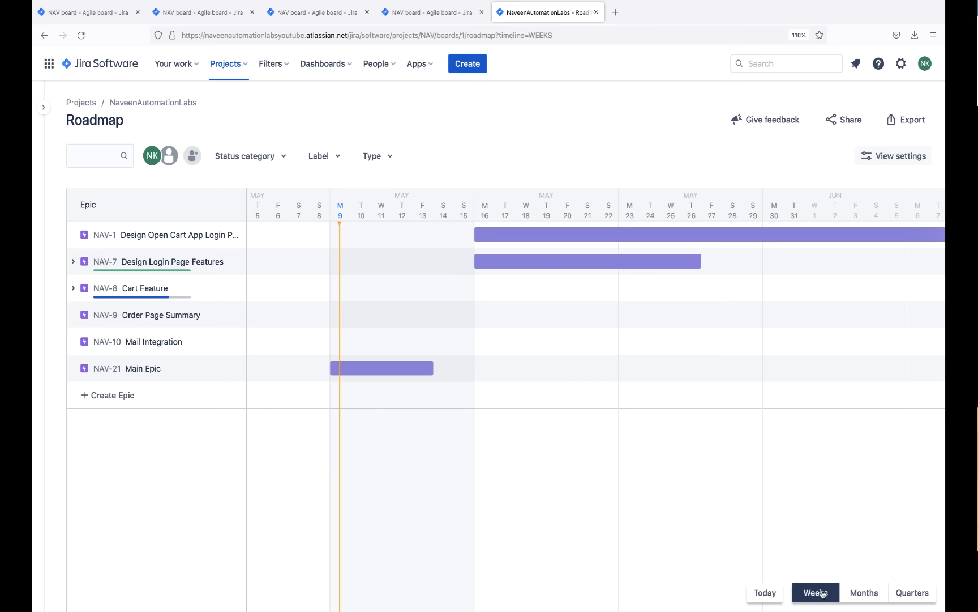
Open the project's Code page and show the source code providers other than Bitbucket.
{"action": "mouse_move", "coordinate": [66, 131]}
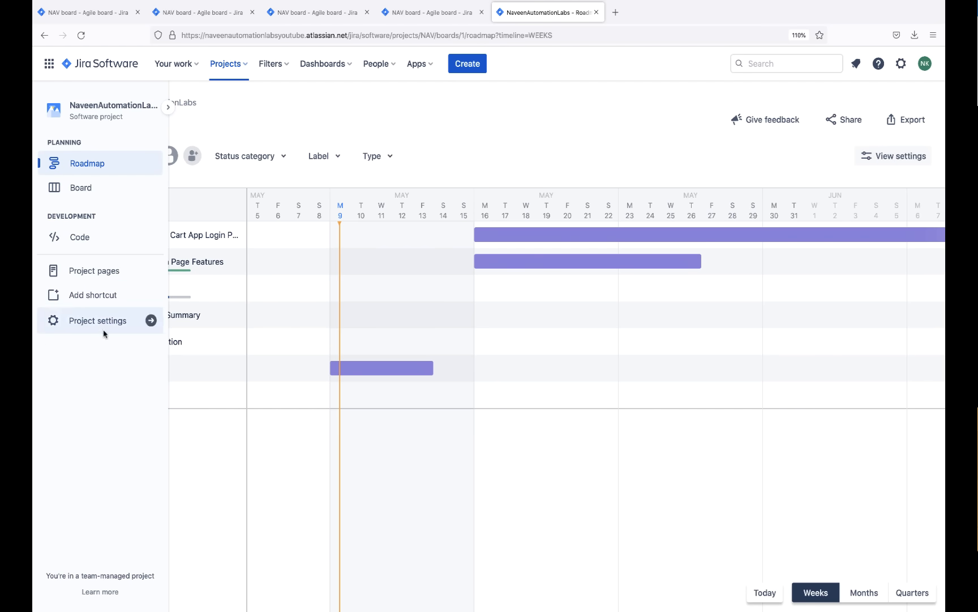
{"action": "left_click", "coordinate": [83, 243]}
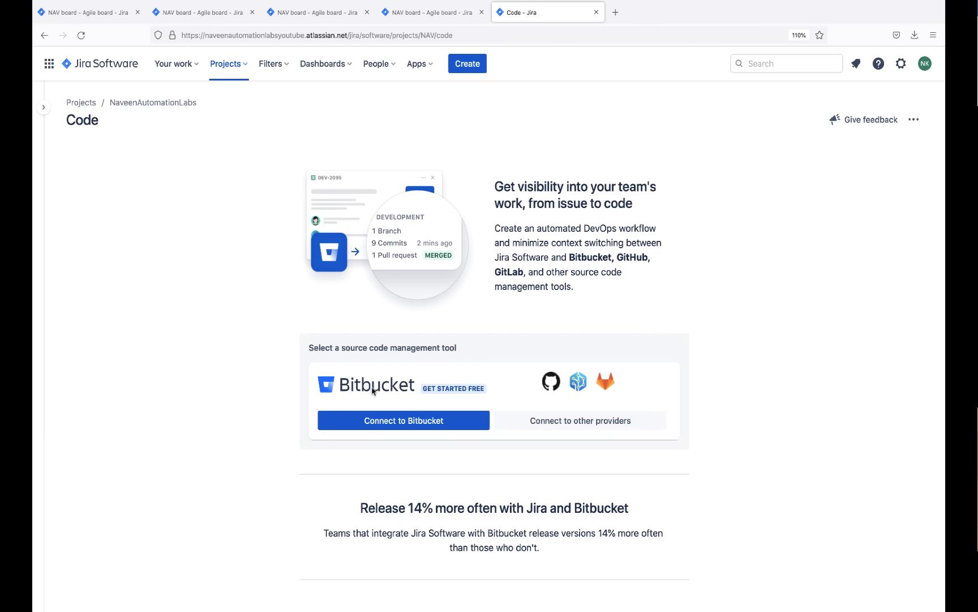
{"action": "left_click", "coordinate": [559, 422]}
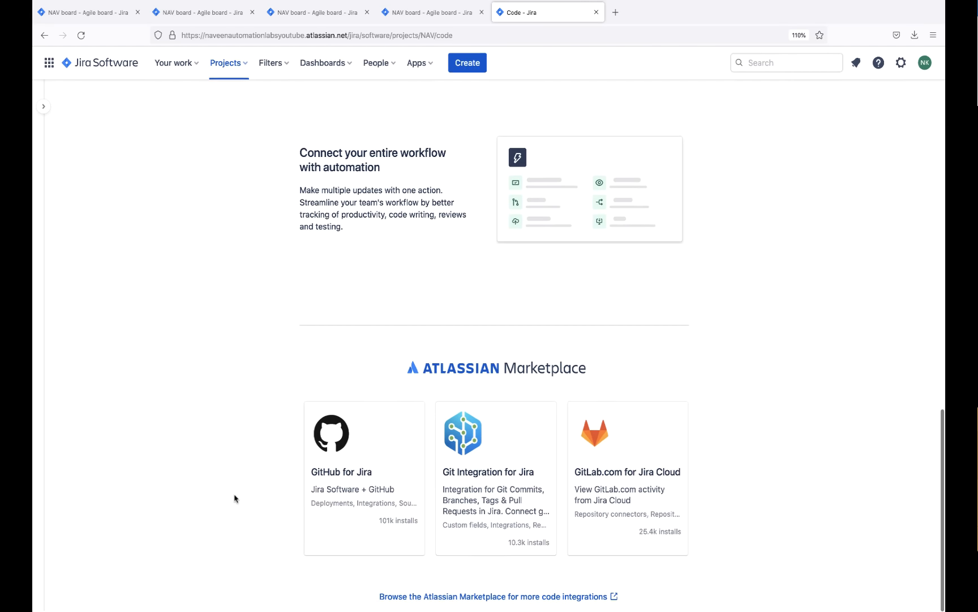
Add the GitHub for Jira app from the Atlassian Marketplace and open its GitHub configuration page.
{"action": "left_click", "coordinate": [333, 439]}
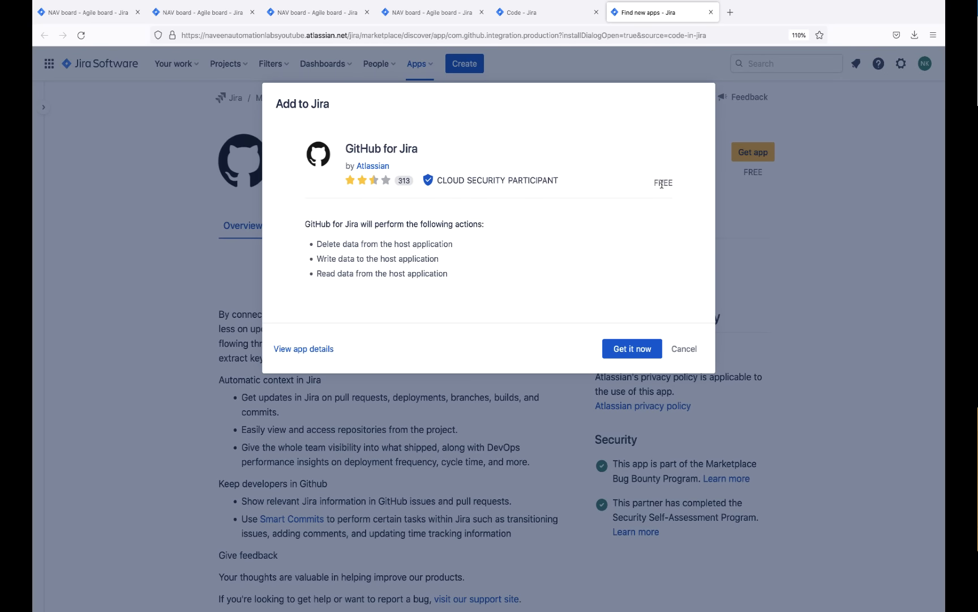
{"action": "left_click", "coordinate": [625, 349]}
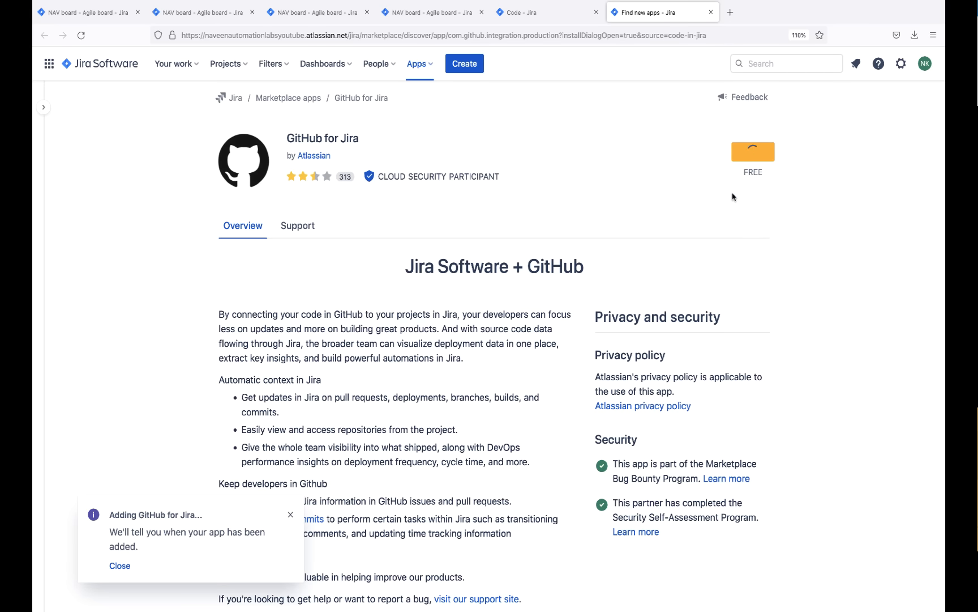
{"action": "mouse_move", "coordinate": [453, 173]}
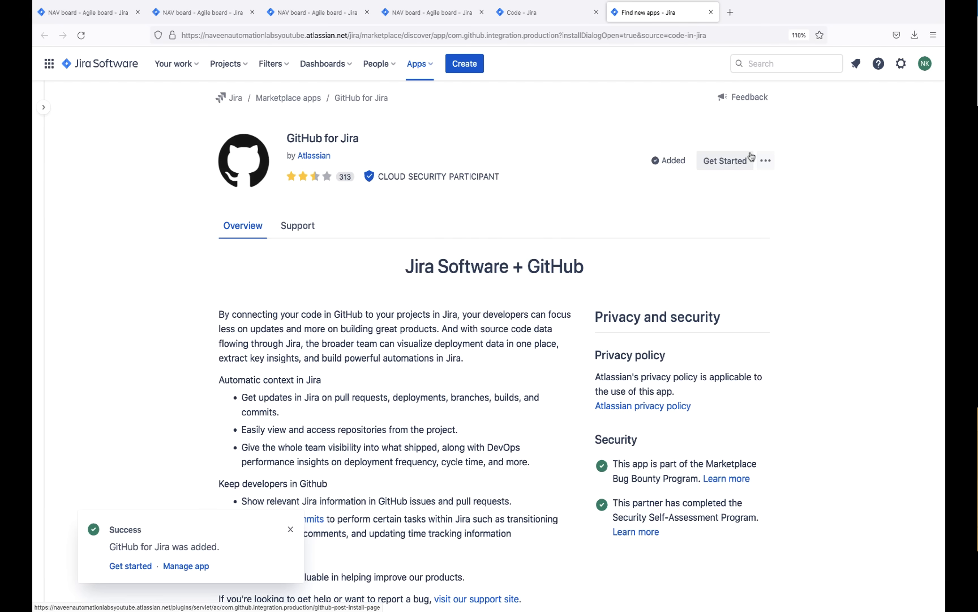
{"action": "left_click", "coordinate": [723, 162]}
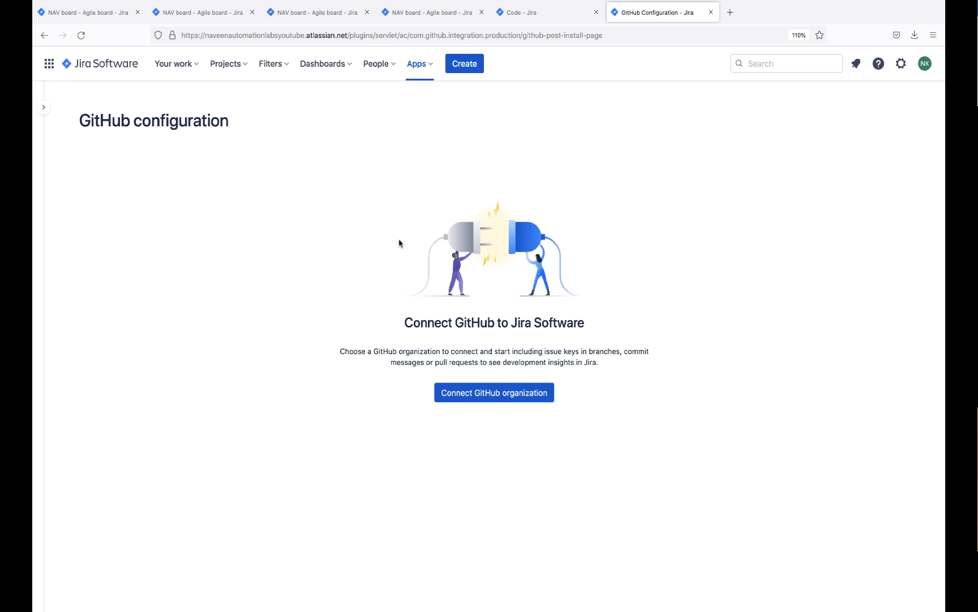
Start connecting a GitHub organization, sign in to GitHub with the saved account e-mail and password, and authorize Jira.
{"action": "left_click", "coordinate": [492, 392]}
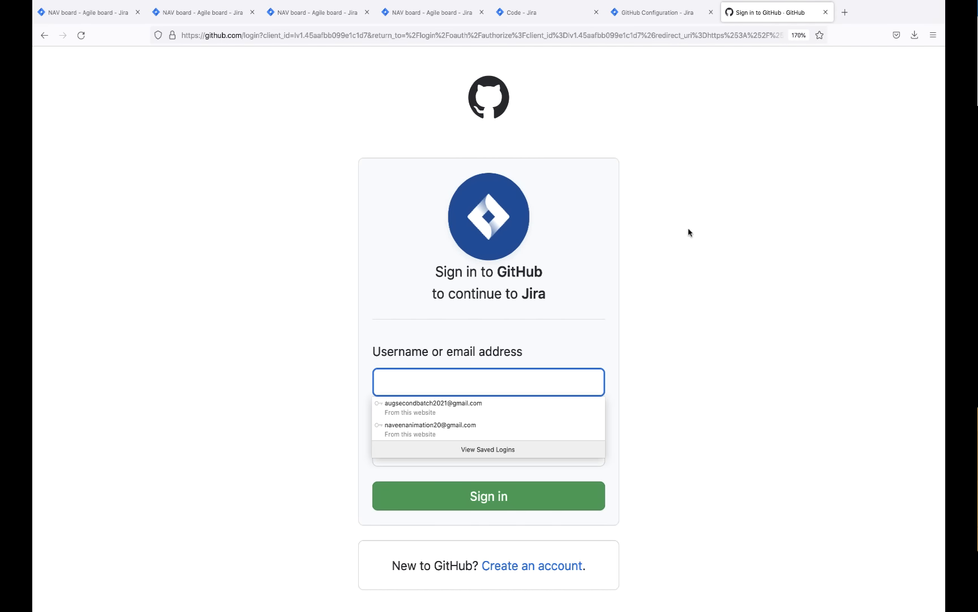
{"action": "left_click", "coordinate": [703, 360]}
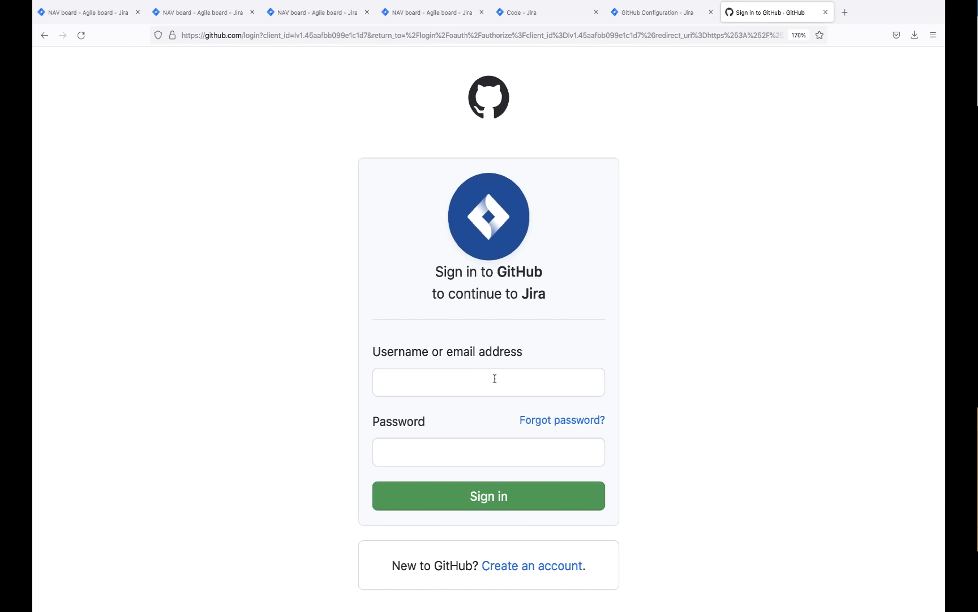
{"action": "left_click", "coordinate": [548, 389]}
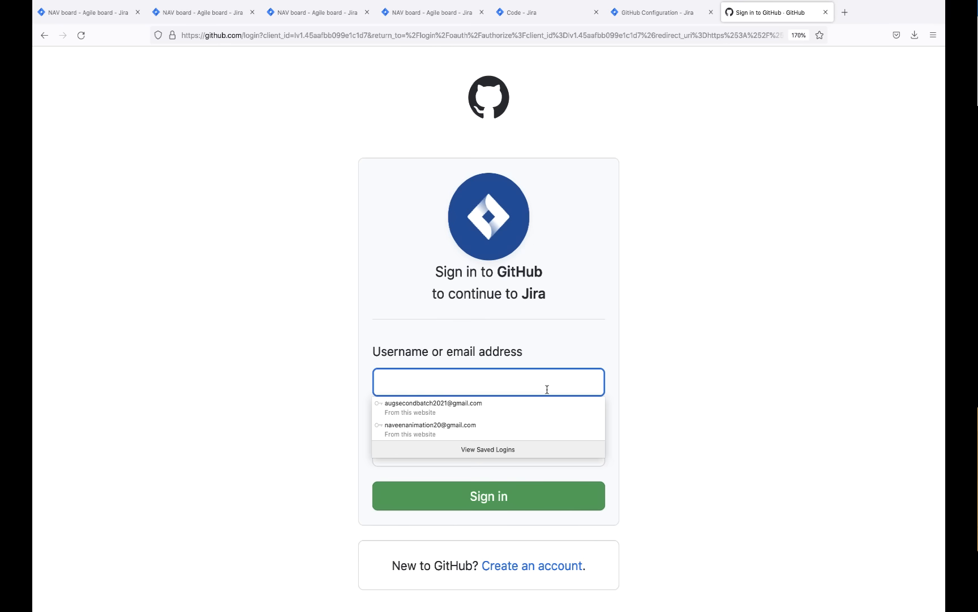
{"action": "left_click", "coordinate": [499, 428]}
{"action": "left_click", "coordinate": [487, 496]}
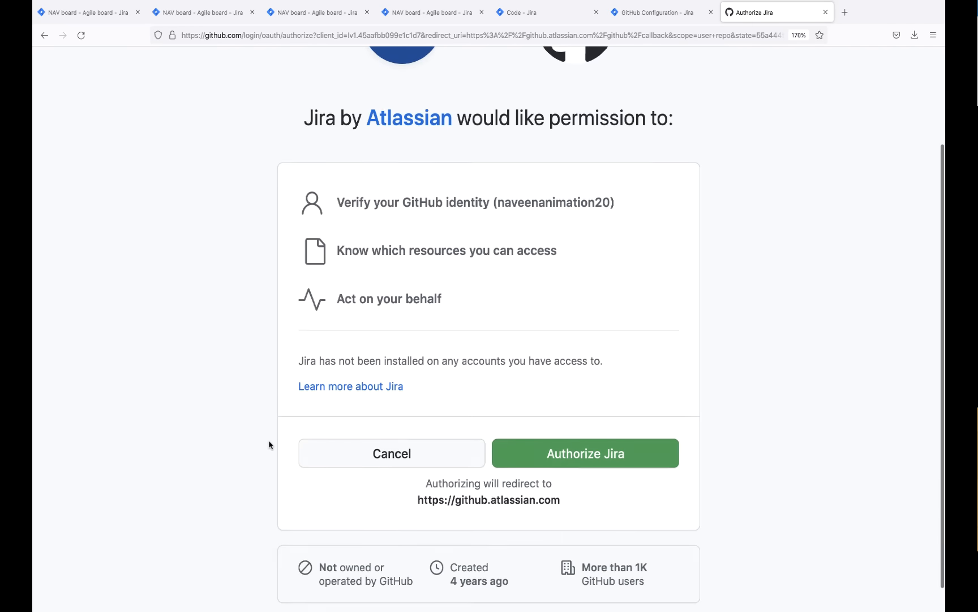
{"action": "scroll", "coordinate": [269, 445], "scroll_direction": "down", "scroll_amount": 1}
{"action": "left_click", "coordinate": [603, 457]}
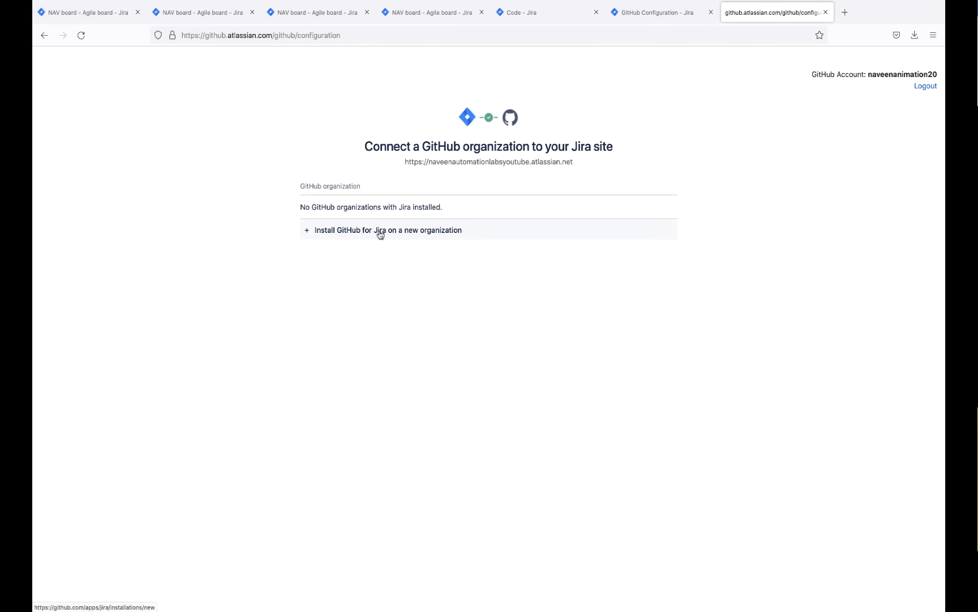
Start installing GitHub for Jira on a new organization and choose the personal GitHub account as the install target.
{"action": "key", "text": "ctrl+plus"}
{"action": "key", "text": "ctrl+plus"}
{"action": "left_click", "coordinate": [376, 269]}
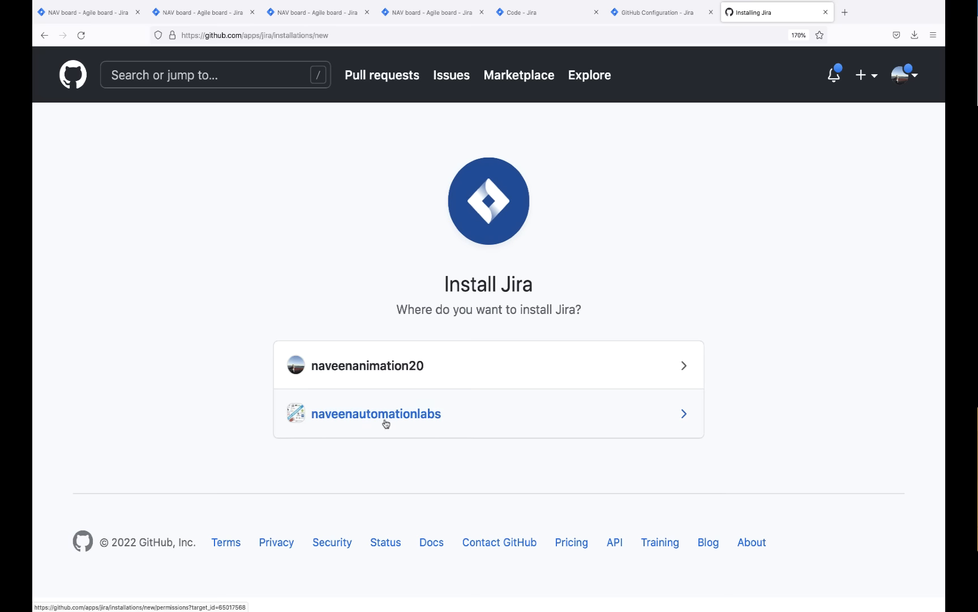
{"action": "left_click", "coordinate": [372, 371]}
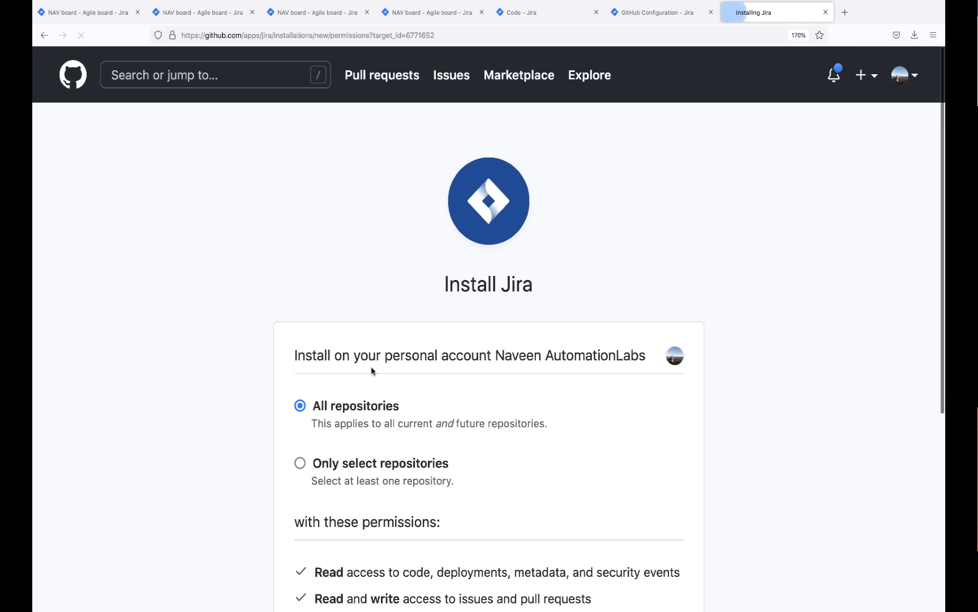
Install Jira on only the AllureReportNaveenAutomationLabs repository and connect the GitHub account to the listed Jira site.
{"action": "scroll", "coordinate": [214, 441], "scroll_direction": "down", "scroll_amount": 1}
{"action": "scroll", "coordinate": [215, 441], "scroll_direction": "down", "scroll_amount": 3}
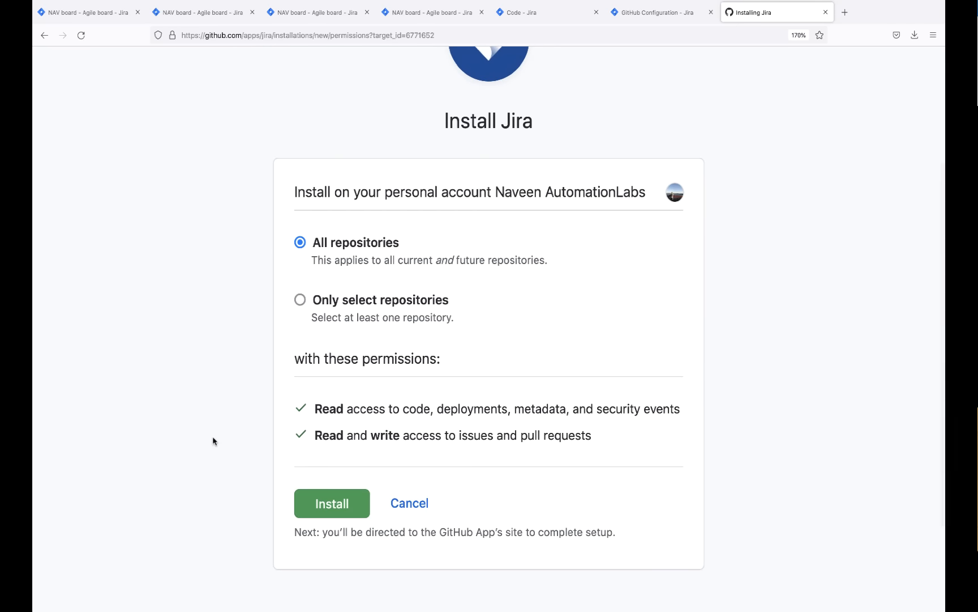
{"action": "left_click", "coordinate": [300, 300]}
{"action": "left_click", "coordinate": [367, 351]}
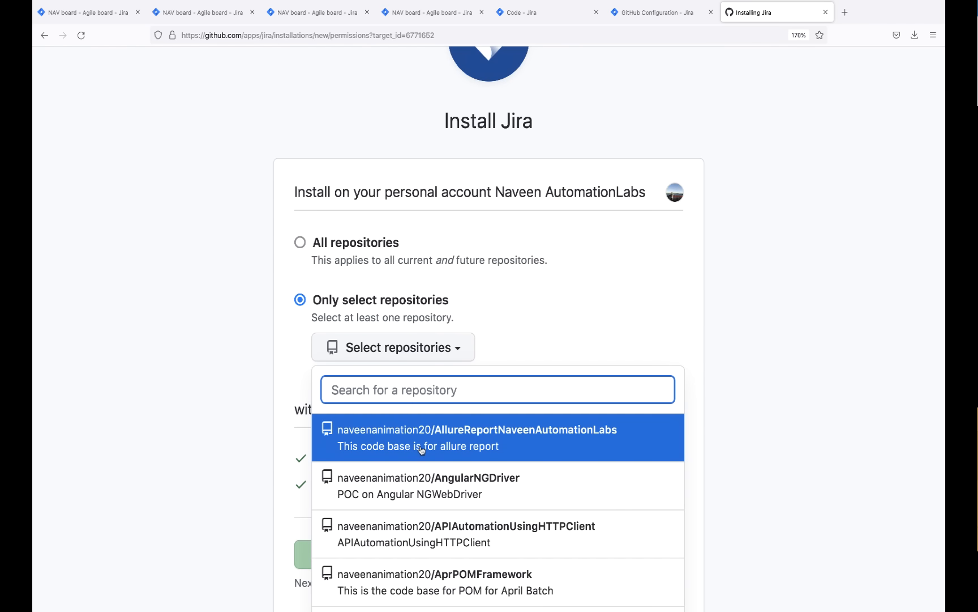
{"action": "left_click", "coordinate": [445, 438]}
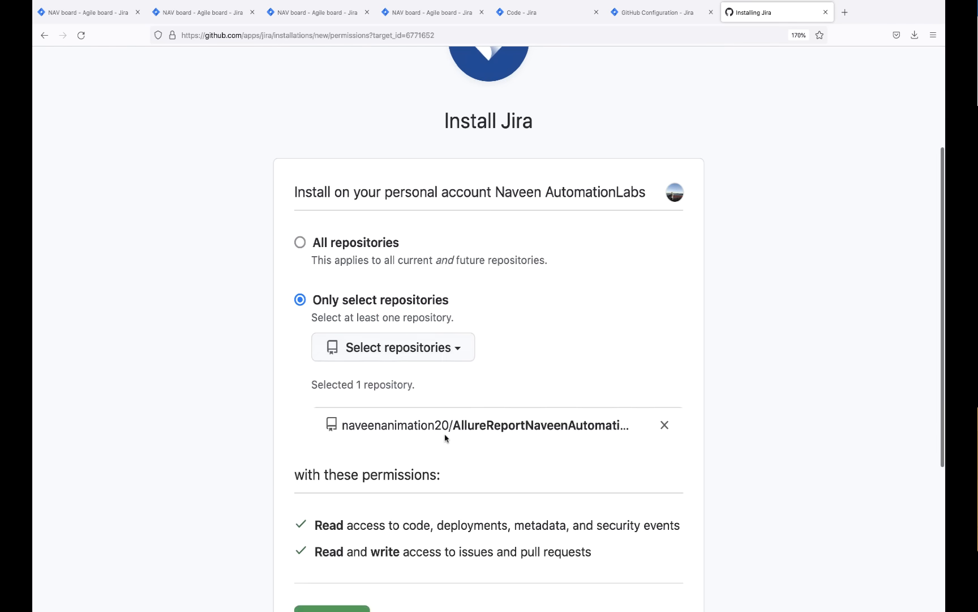
{"action": "scroll", "coordinate": [201, 444], "scroll_direction": "down", "scroll_amount": 5}
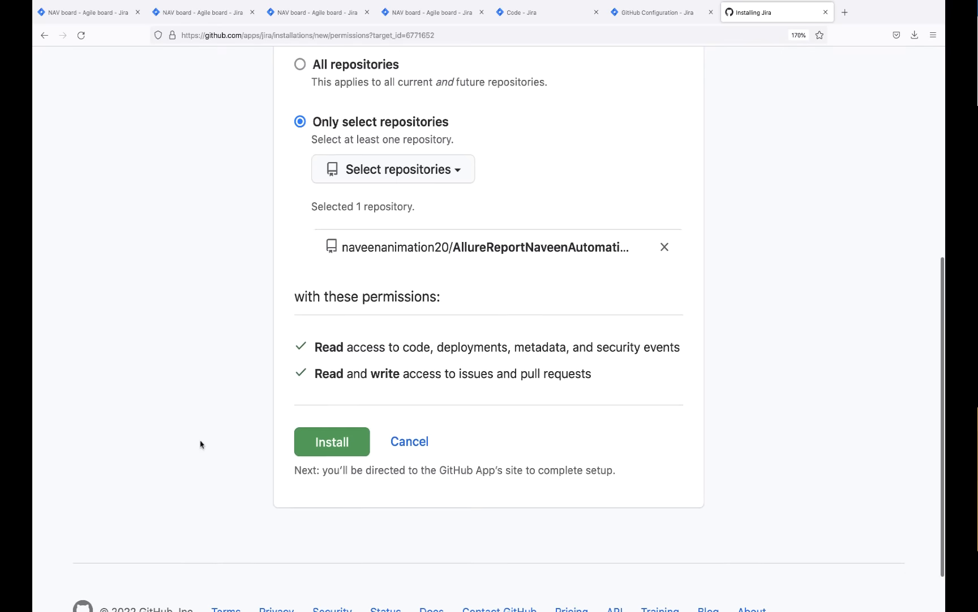
{"action": "left_click", "coordinate": [331, 430]}
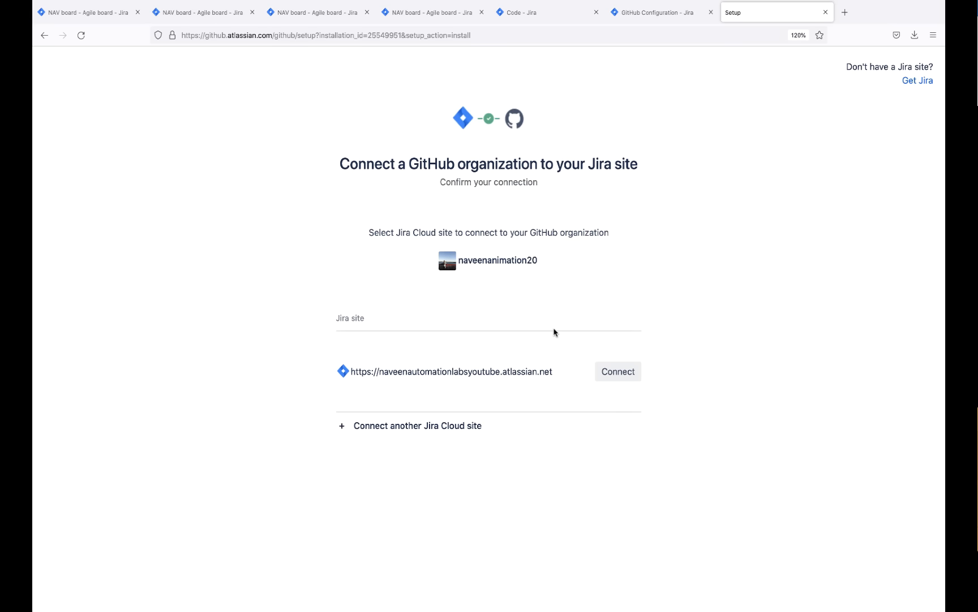
{"action": "left_click", "coordinate": [617, 378]}
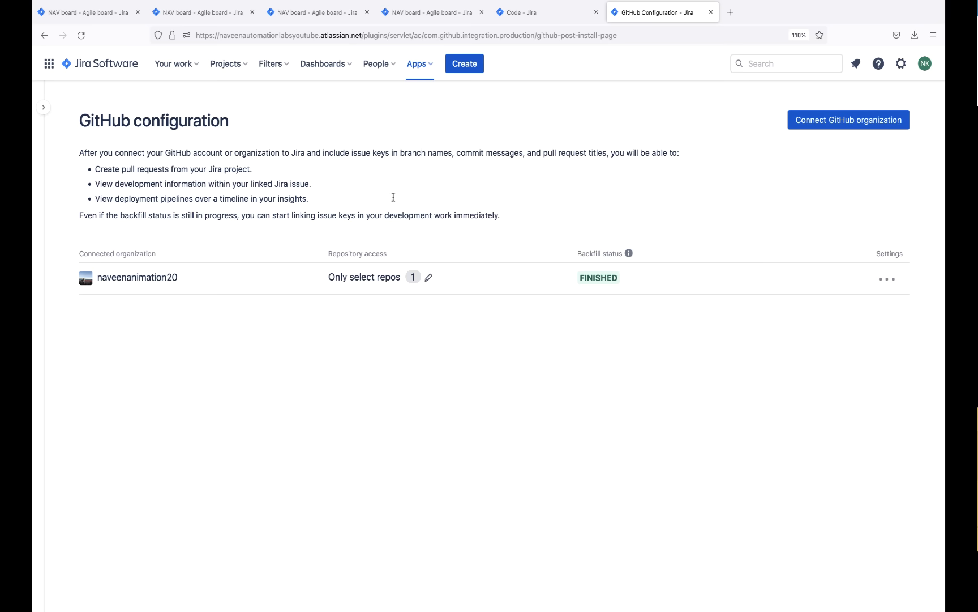
Open the NaveenAutomationLabs project's Code page, check where its GitHub connection card leads, and return to the Code page.
{"action": "mouse_move", "coordinate": [45, 111]}
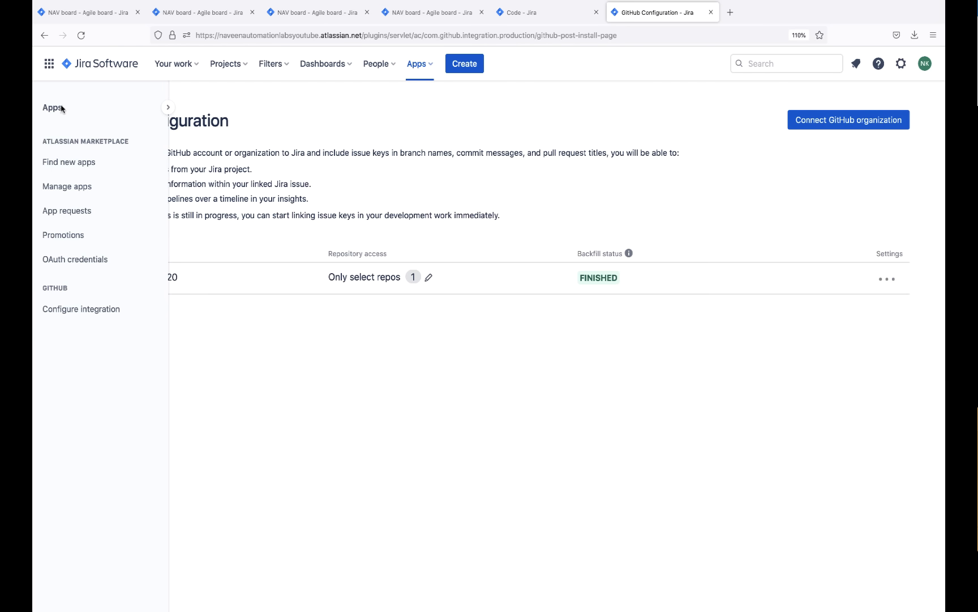
{"action": "left_click", "coordinate": [98, 64]}
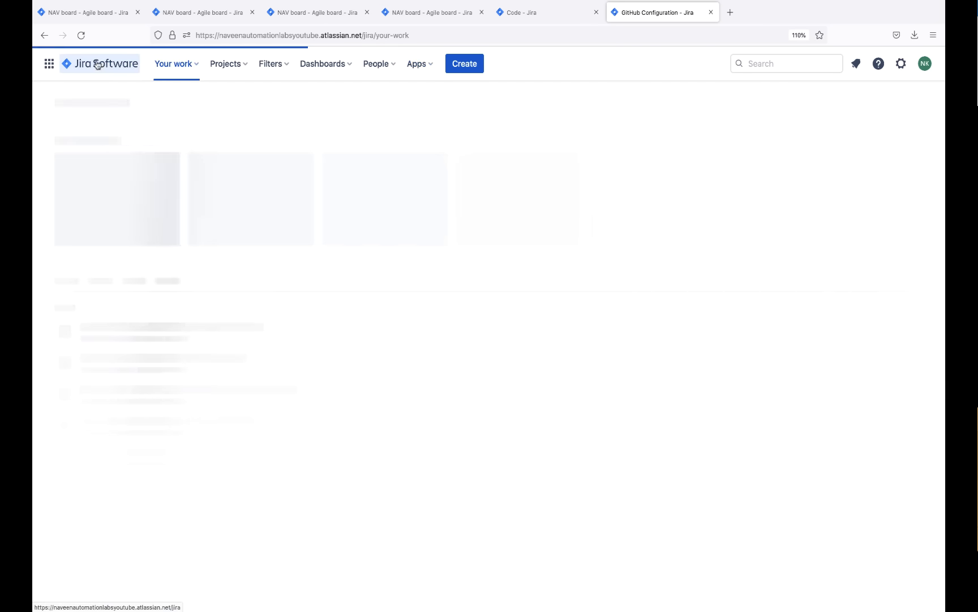
{"action": "left_click", "coordinate": [226, 66]}
{"action": "left_click", "coordinate": [260, 119]}
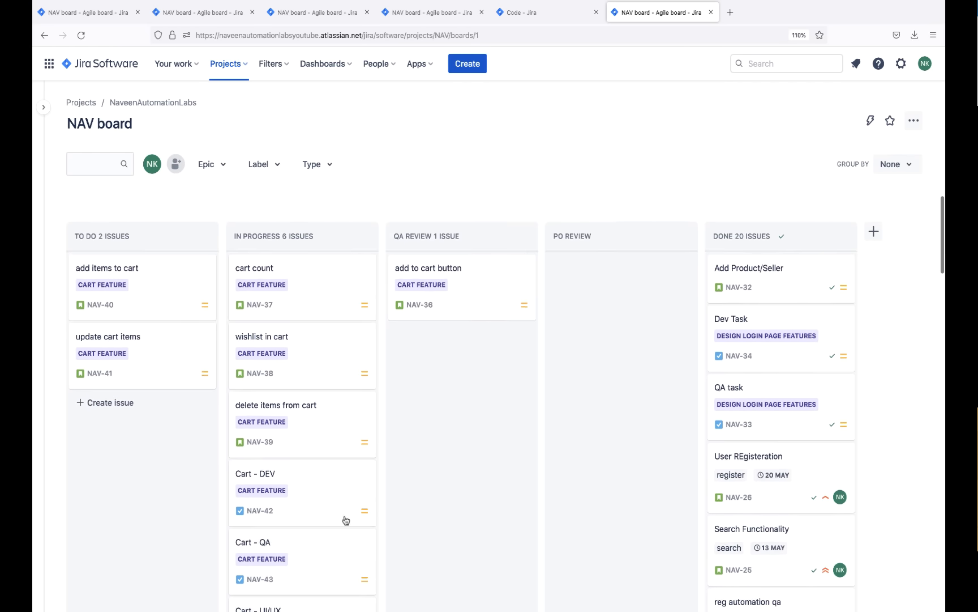
{"action": "mouse_move", "coordinate": [42, 113]}
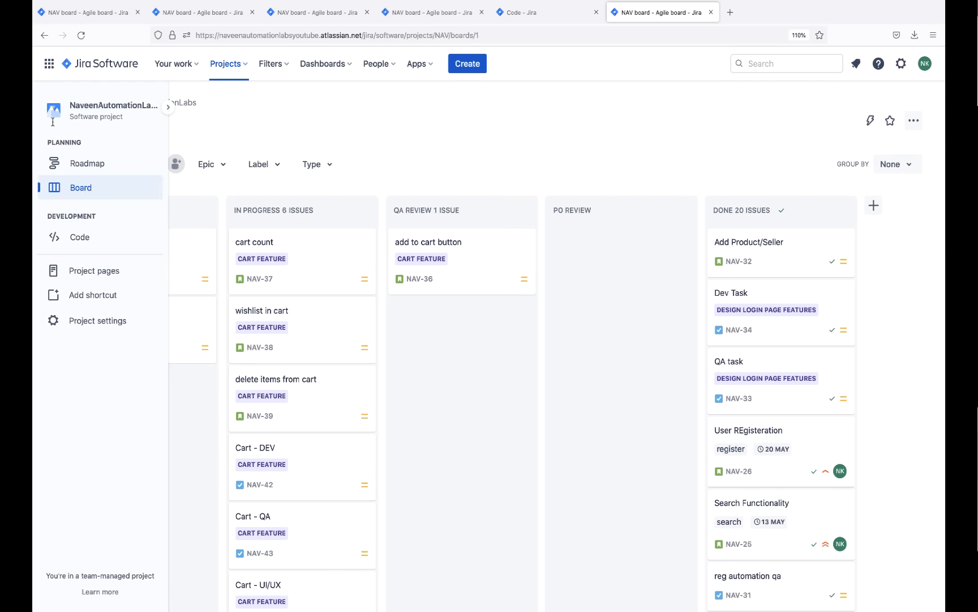
{"action": "left_click", "coordinate": [78, 238]}
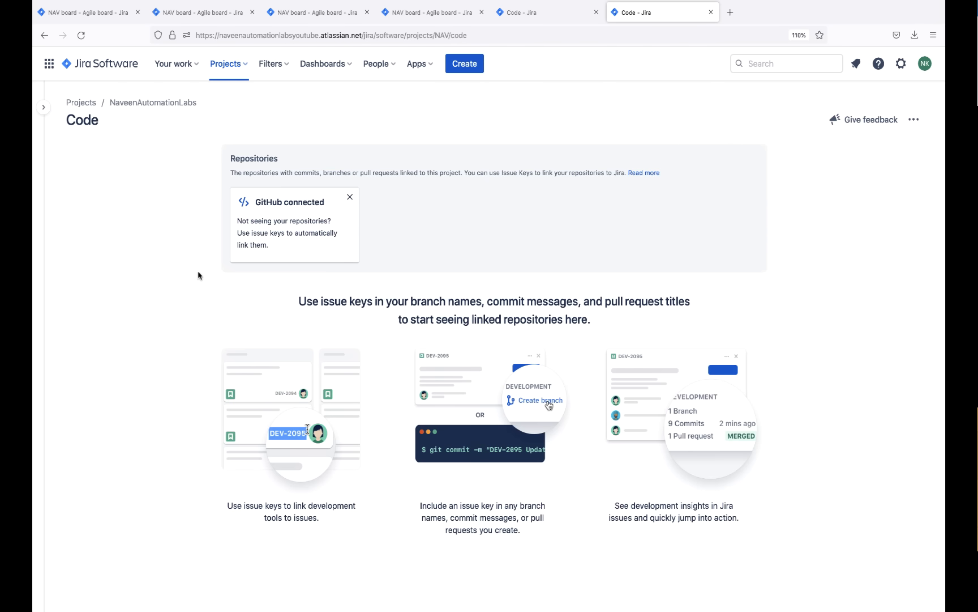
{"action": "left_click", "coordinate": [303, 237]}
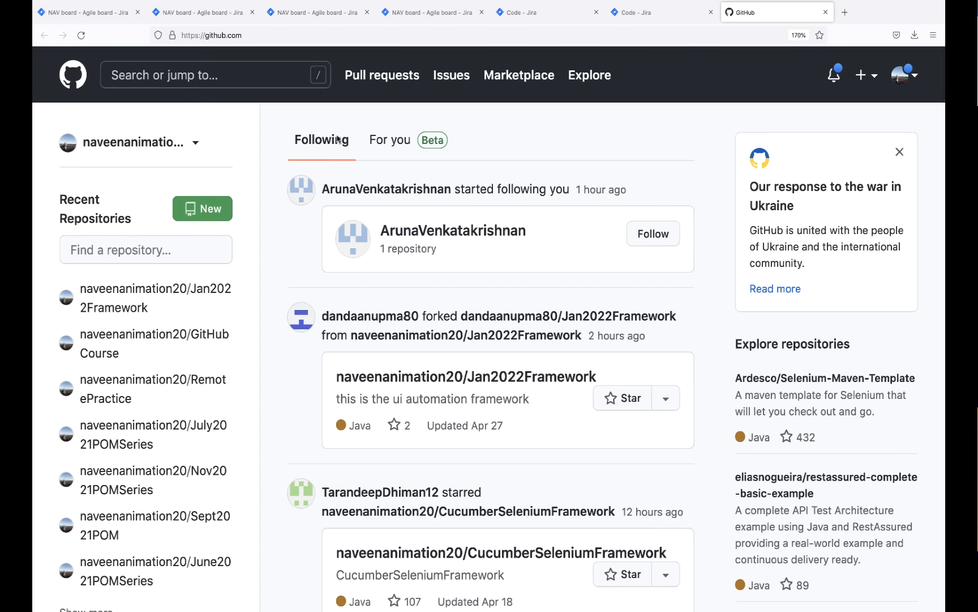
{"action": "left_click", "coordinate": [643, 16]}
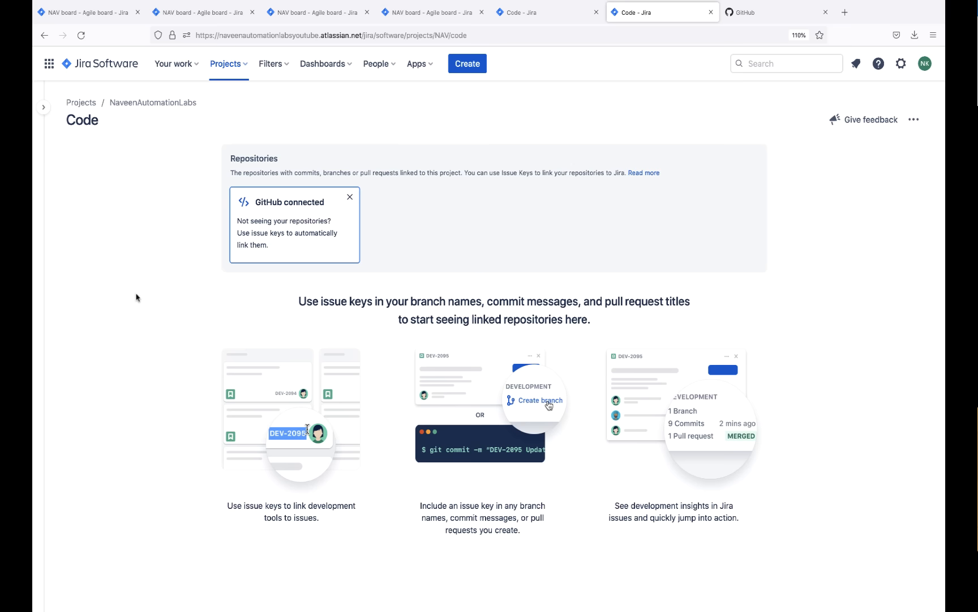
Open the cart count issue (NAV-37) from the board and copy its git command for creating a branch.
{"action": "left_click", "coordinate": [44, 109]}
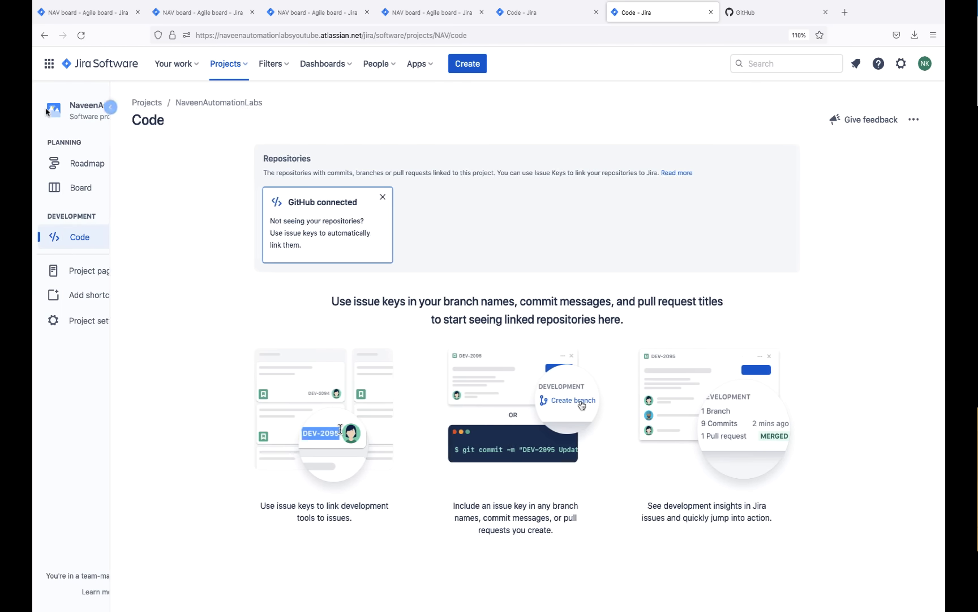
{"action": "left_click", "coordinate": [88, 189]}
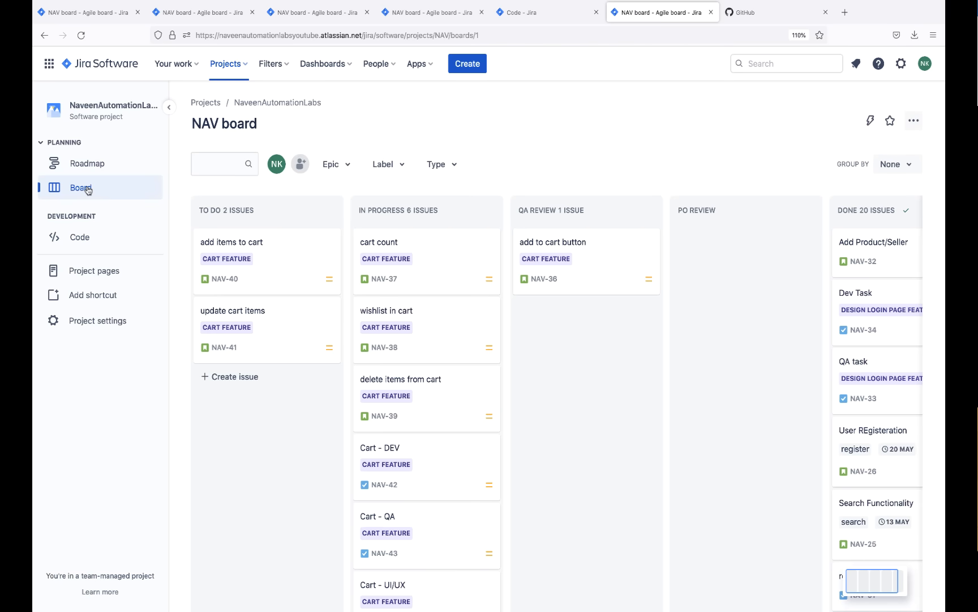
{"action": "left_click", "coordinate": [412, 243]}
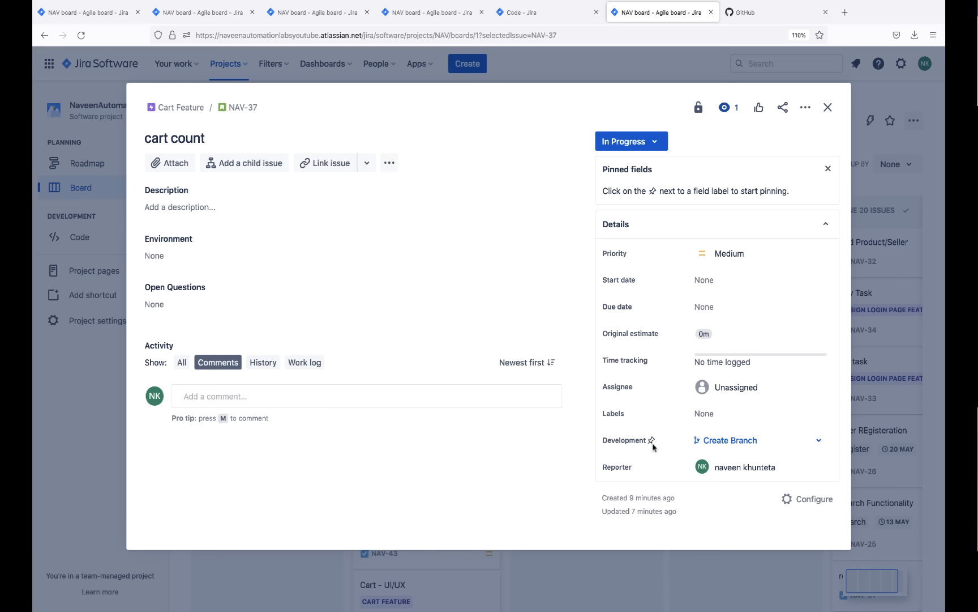
{"action": "left_click", "coordinate": [727, 441]}
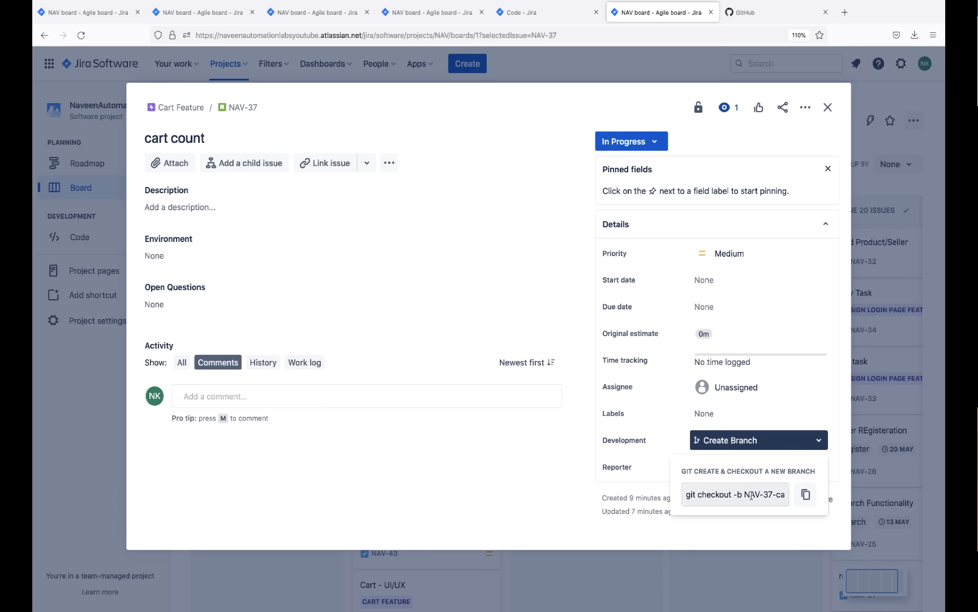
{"action": "left_click", "coordinate": [752, 495]}
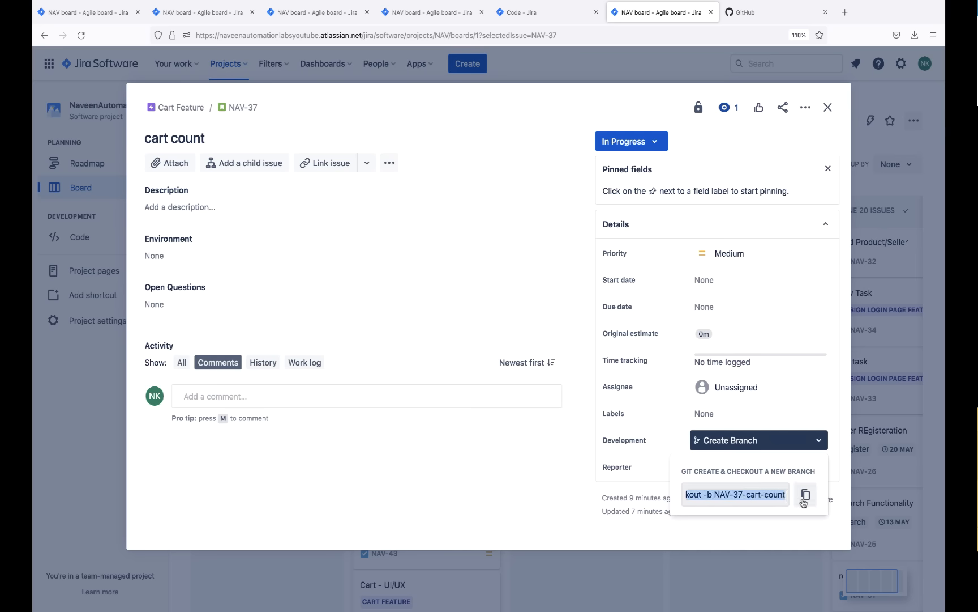
{"action": "left_click", "coordinate": [805, 496]}
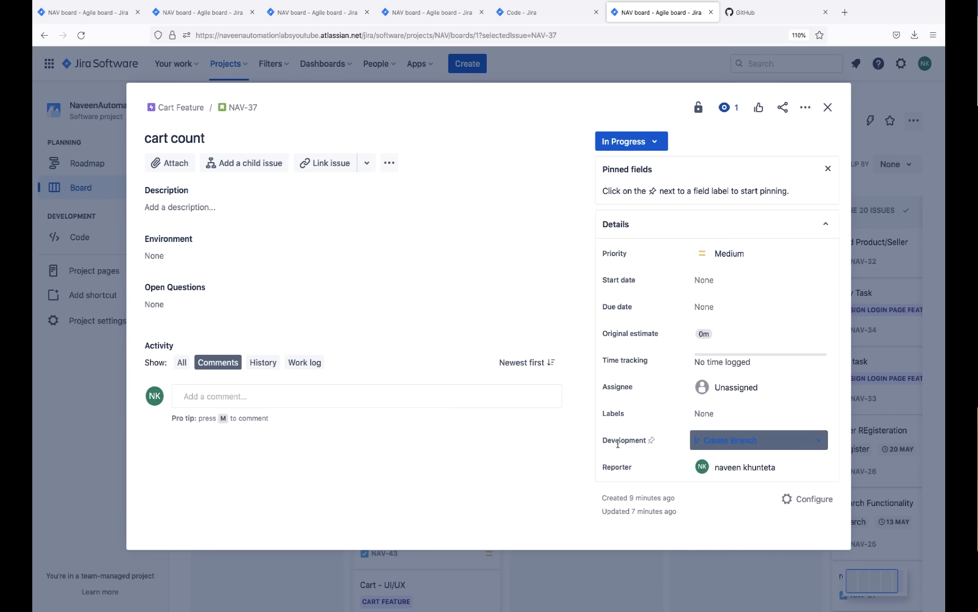
Examine the full create-branch command in the cart count issue's Development field, including the suggested branch name.
{"action": "left_click", "coordinate": [731, 442]}
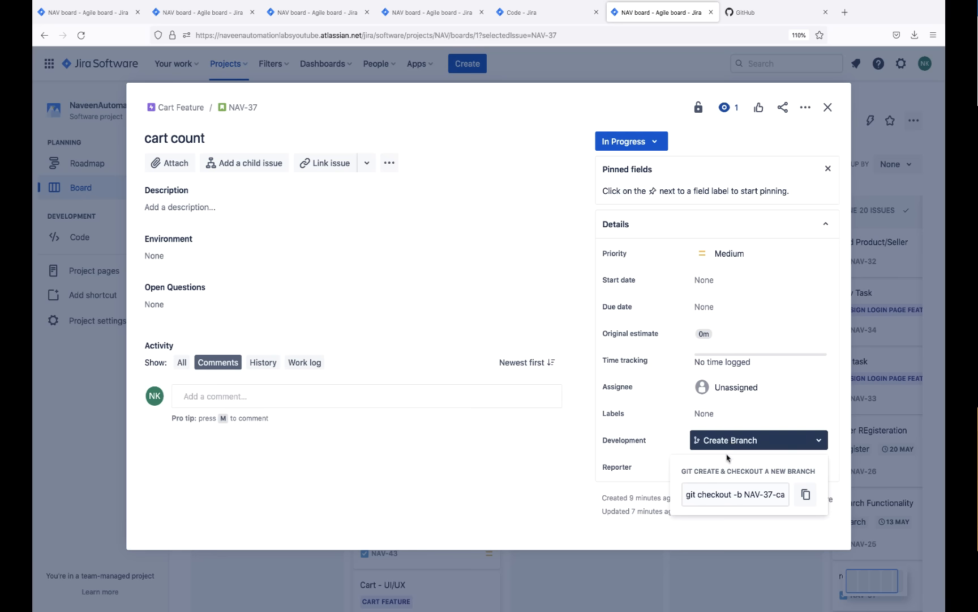
{"action": "left_click_drag", "start_coordinate": [736, 493], "coordinate": [821, 495]}
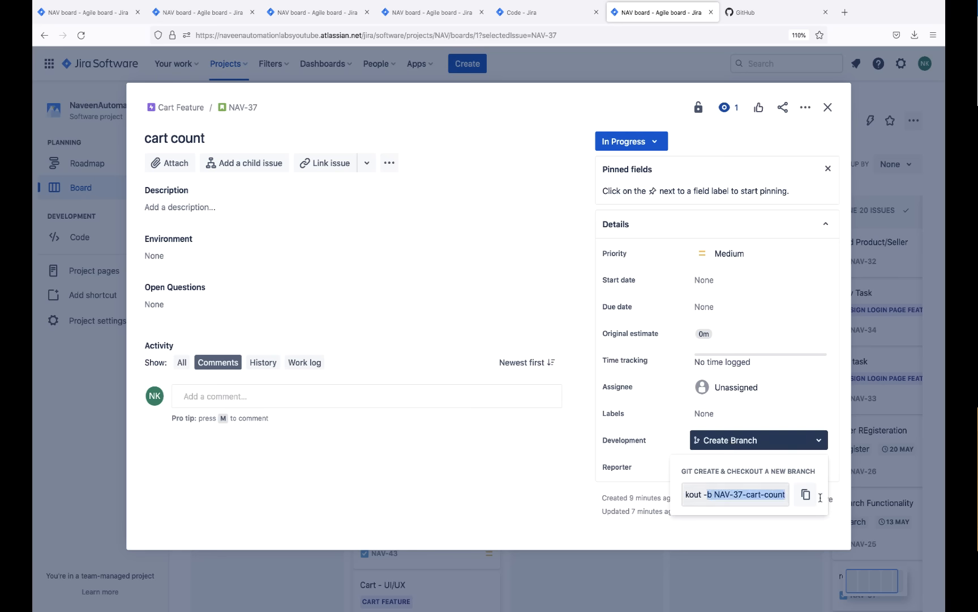
{"action": "left_click", "coordinate": [540, 449]}
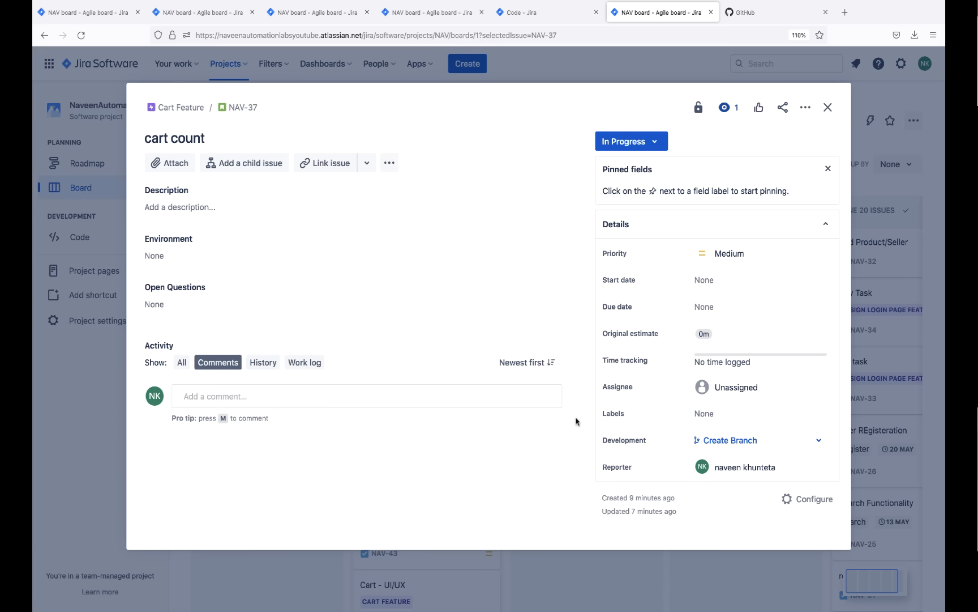
{"action": "left_click", "coordinate": [719, 449]}
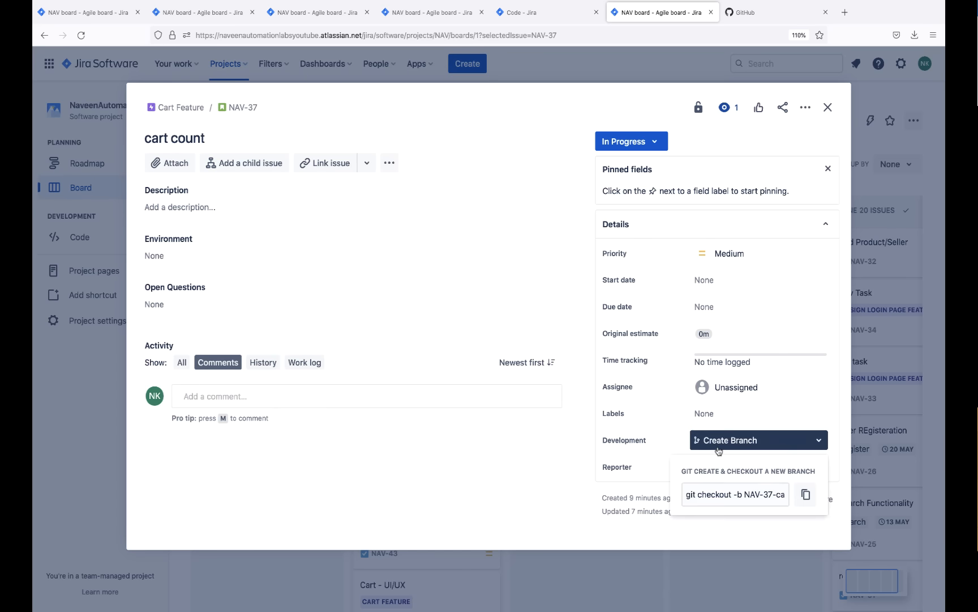
{"action": "left_click", "coordinate": [751, 494]}
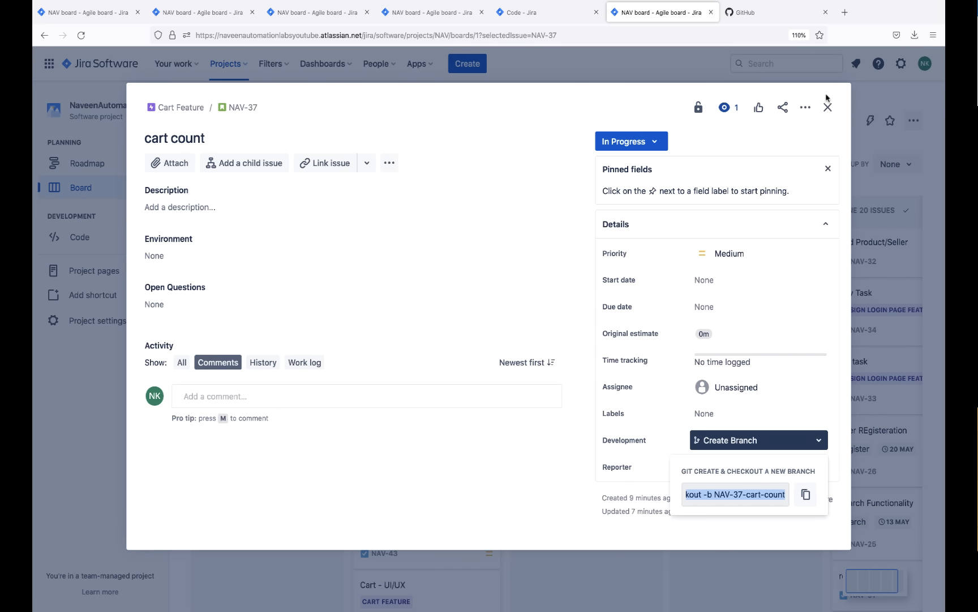
Set the cart count issue's status to Done and move the add to cart button issue from QA Review to Done.
{"action": "left_click", "coordinate": [654, 144]}
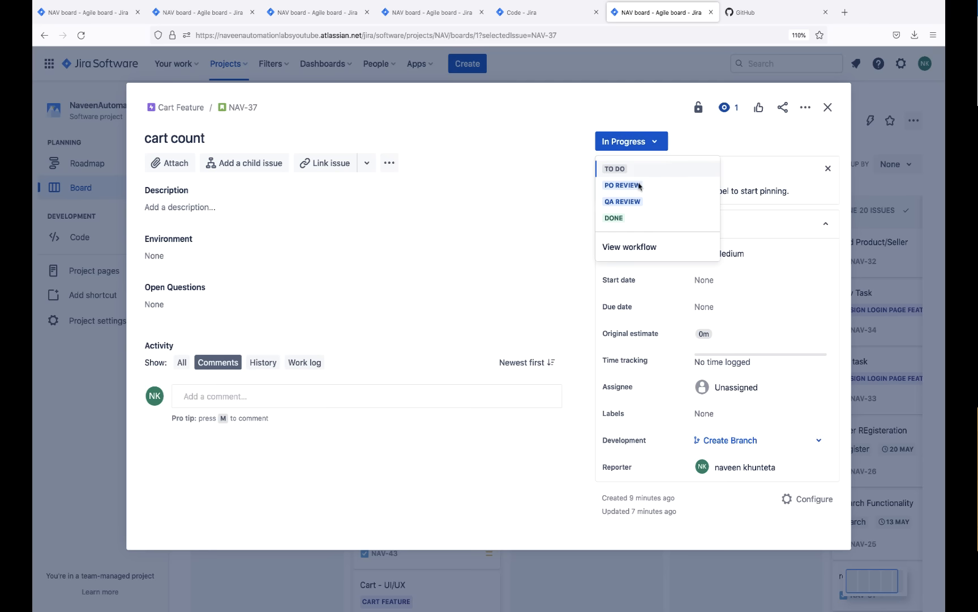
{"action": "left_click", "coordinate": [622, 219]}
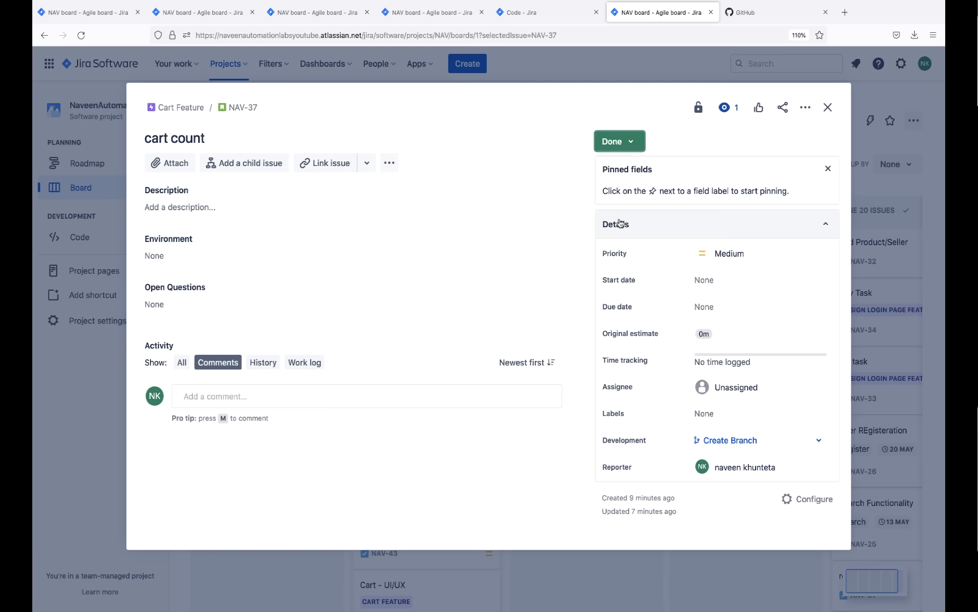
{"action": "left_click", "coordinate": [829, 108]}
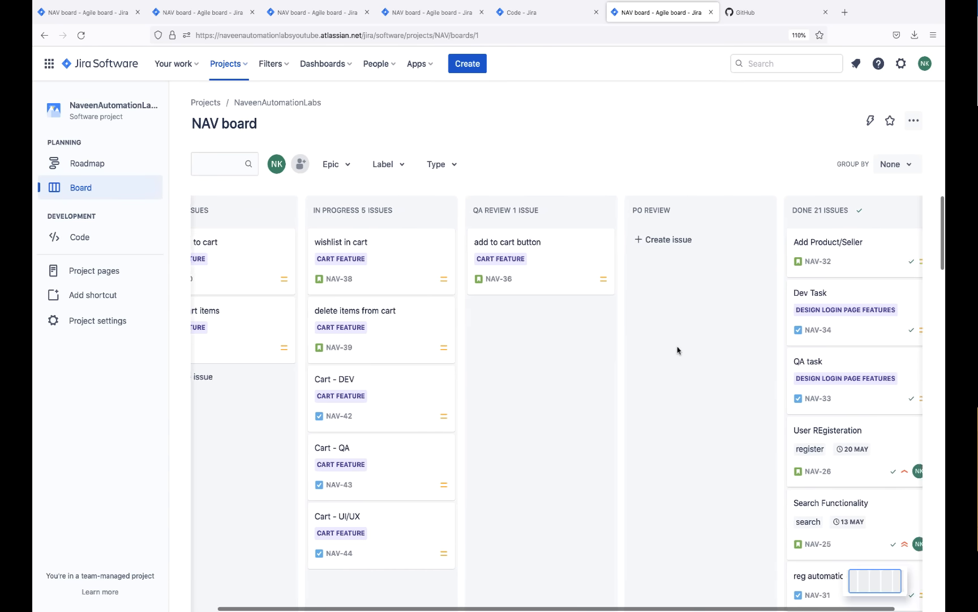
{"action": "scroll", "coordinate": [678, 351], "scroll_direction": "up", "scroll_amount": 3}
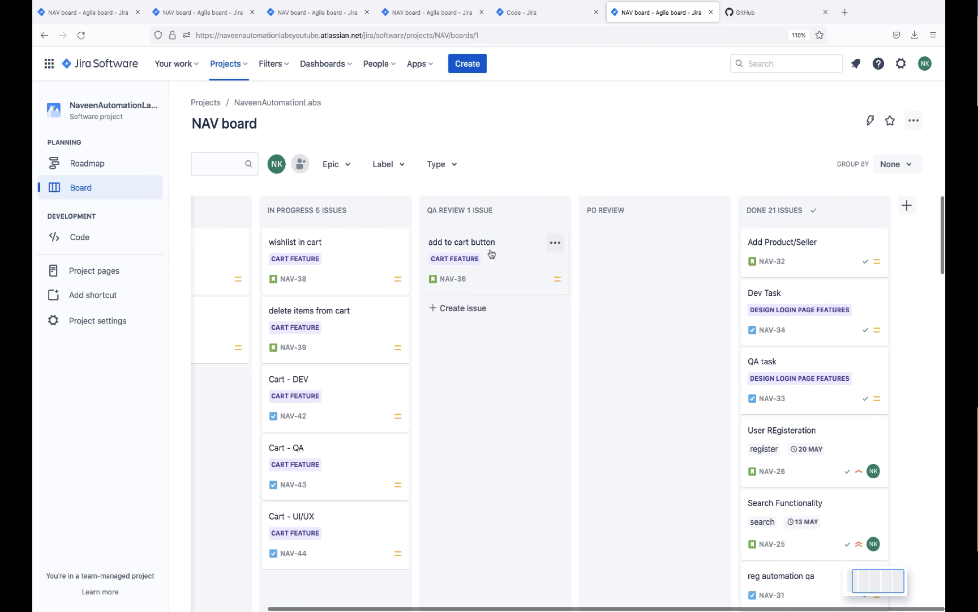
{"action": "left_click_drag", "start_coordinate": [482, 247], "coordinate": [756, 253]}
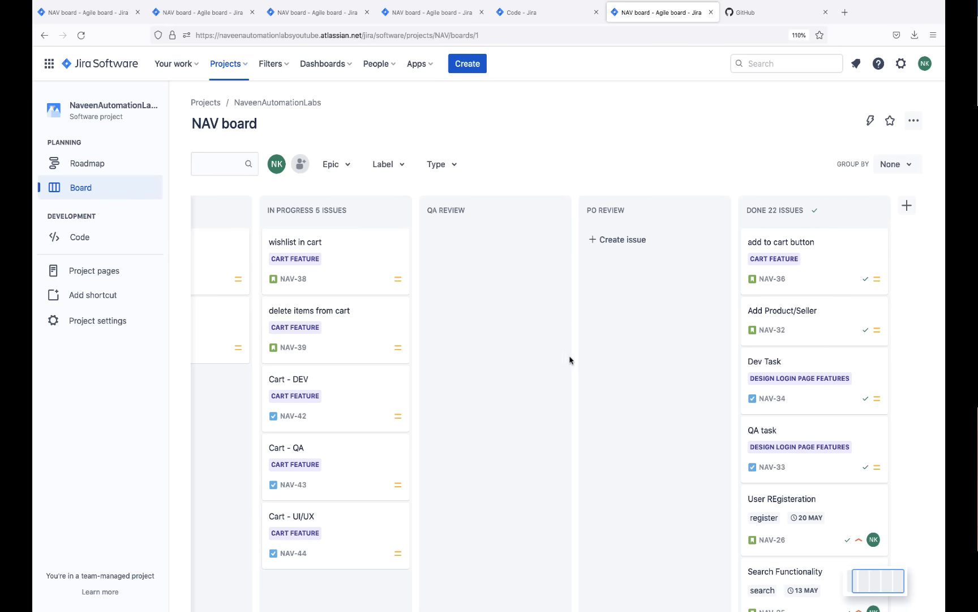
{"action": "left_click", "coordinate": [83, 240]}
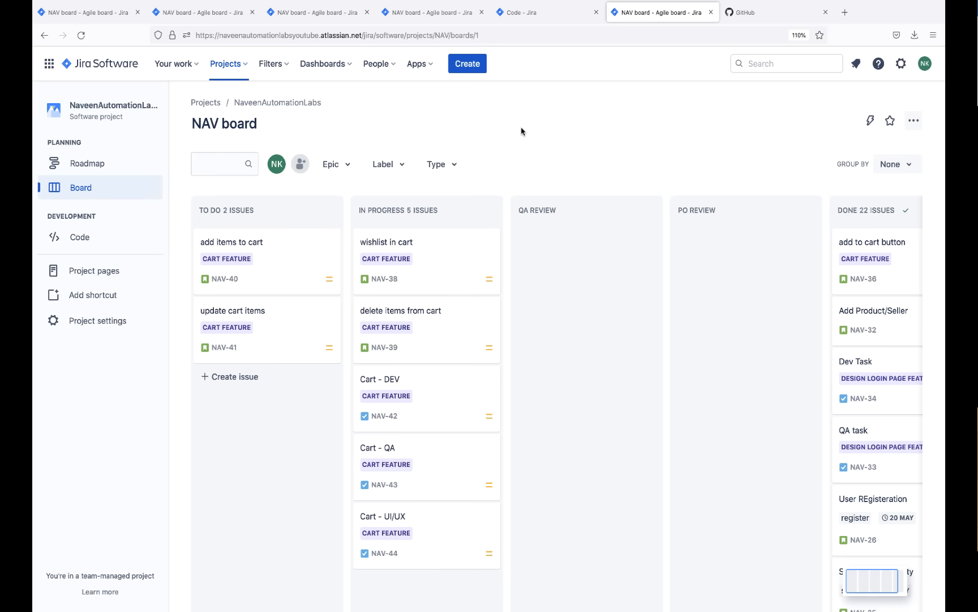
{"action": "left_click", "coordinate": [419, 67]}
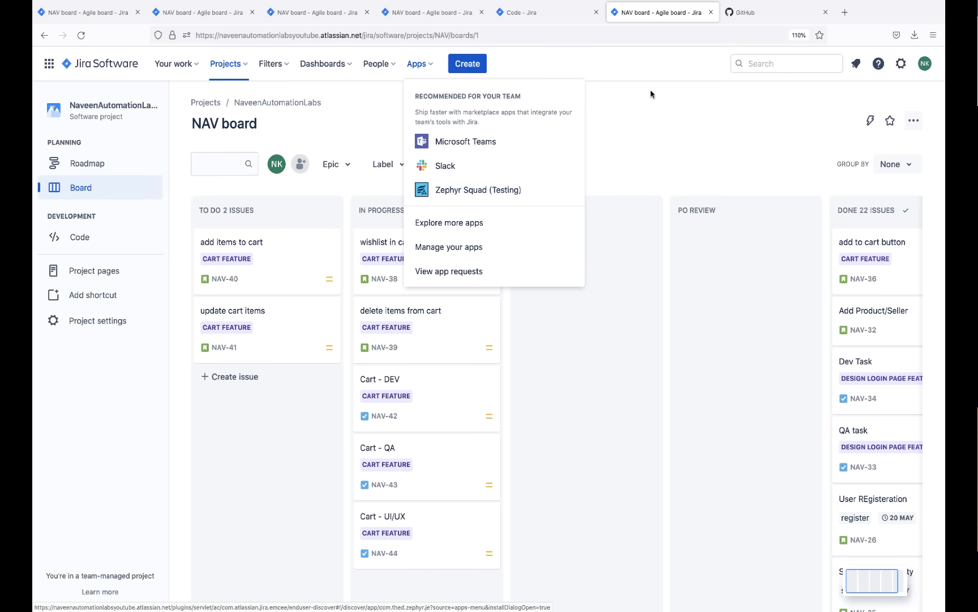
{"action": "left_click", "coordinate": [646, 134]}
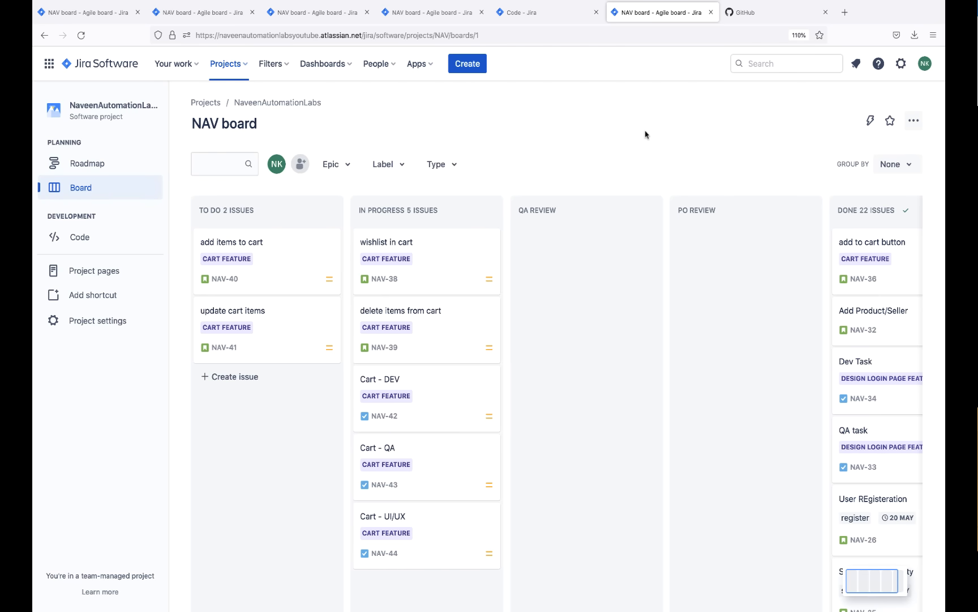